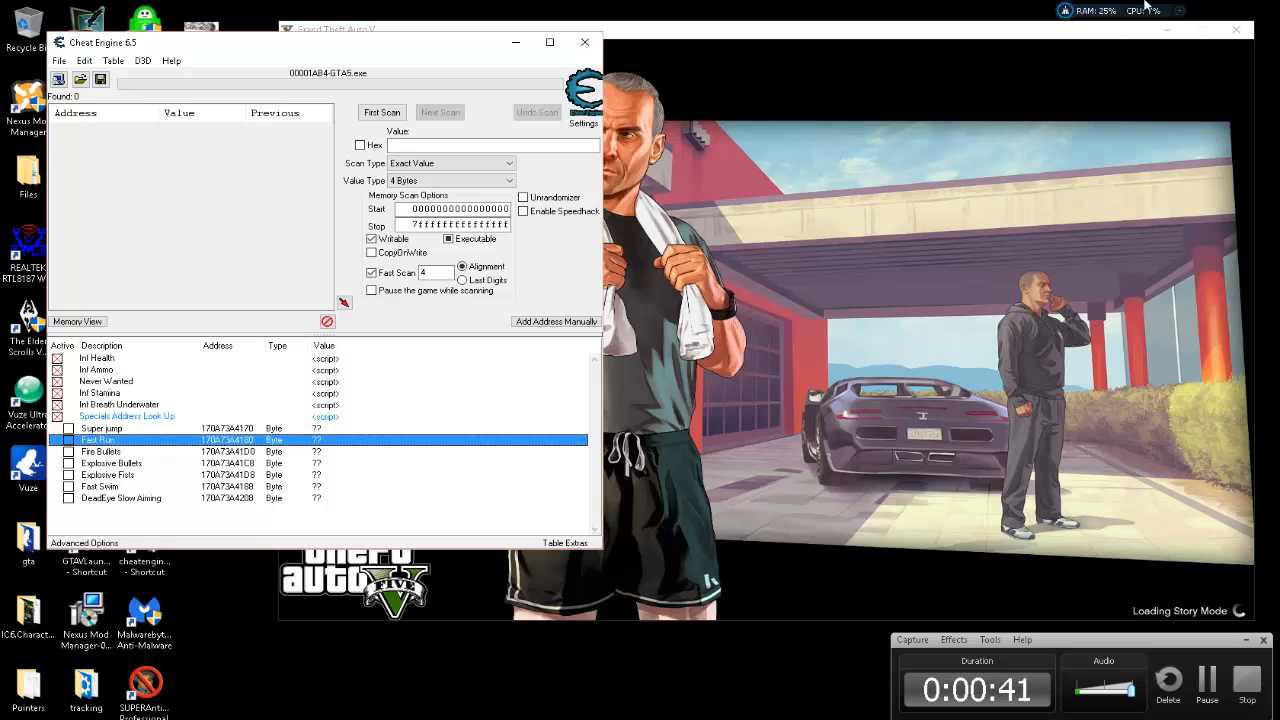
# Check the loaded Grand Theft Auto V game, return to Cheat Engine, and open the Specials Address Look Up script.
pyautogui.click(963, 33)
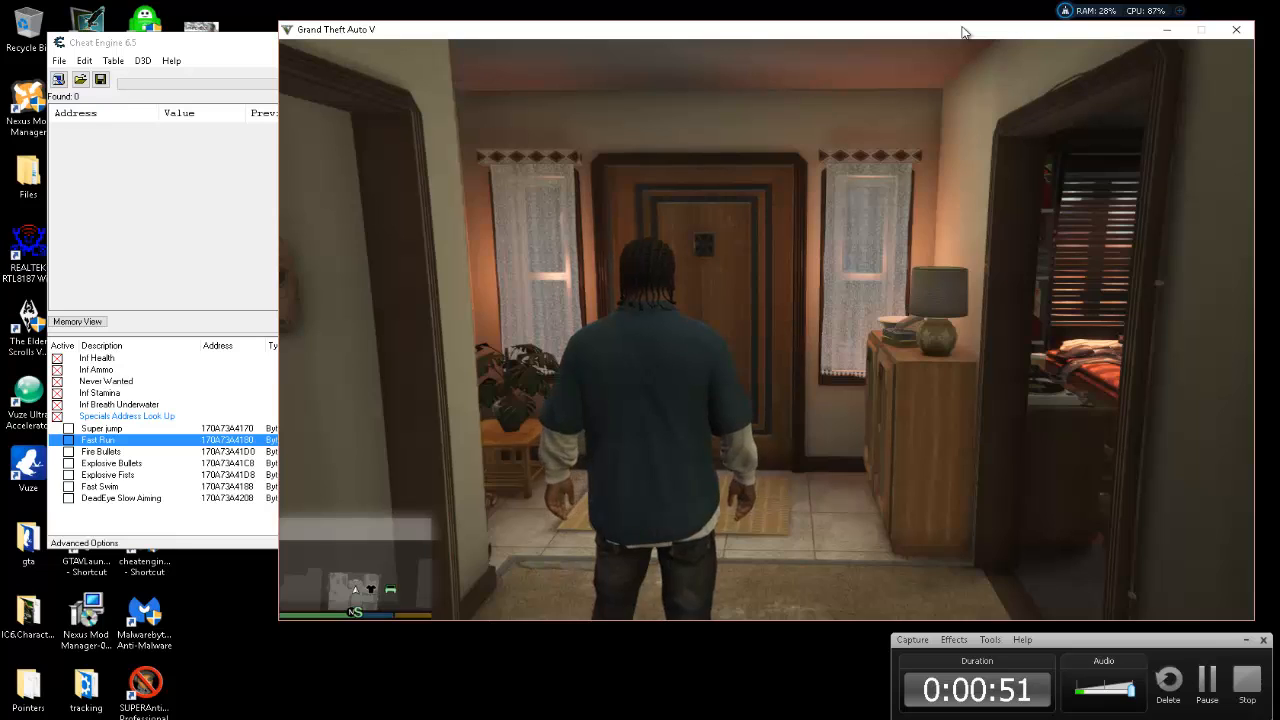
pyautogui.press('alt')
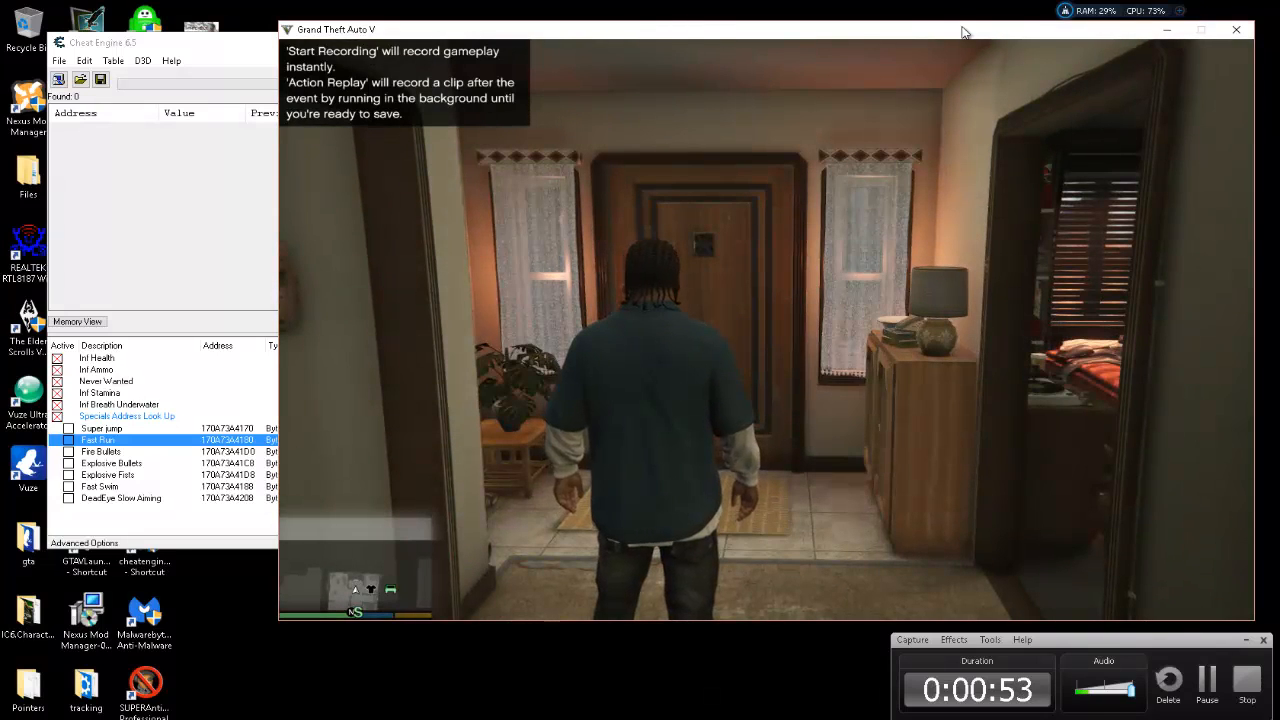
pyautogui.hotkey('alt', 'Tab')
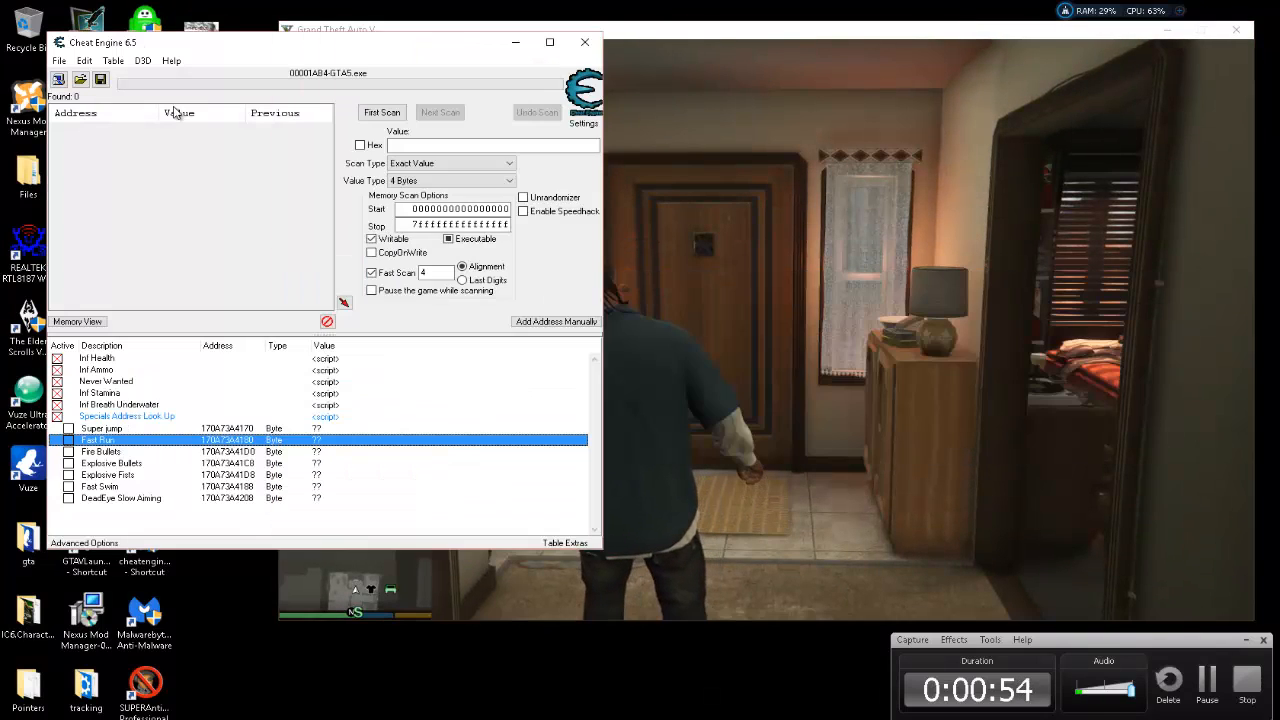
pyautogui.click(328, 418)
pyautogui.doubleClick(328, 418)
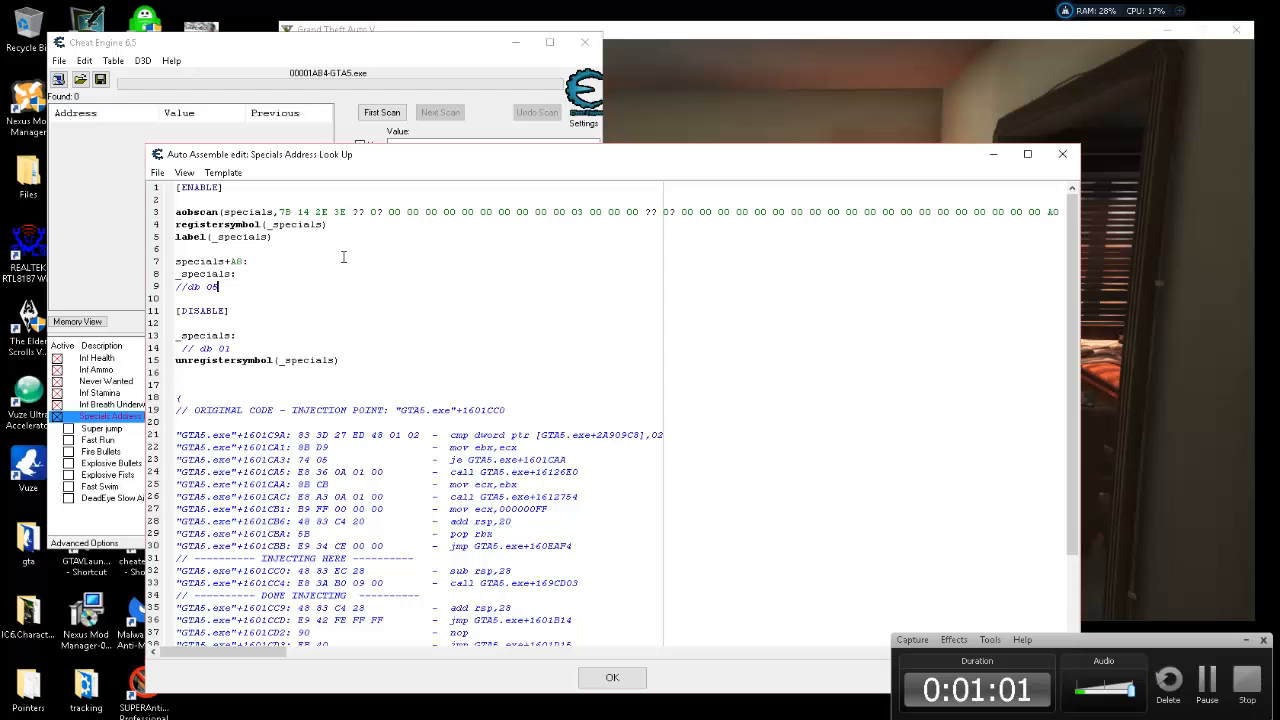
# Switch to the Cheat Engine forum guide in the browser and look over its Foreword and Pointer Scanner sections.
pyautogui.click(98, 250)
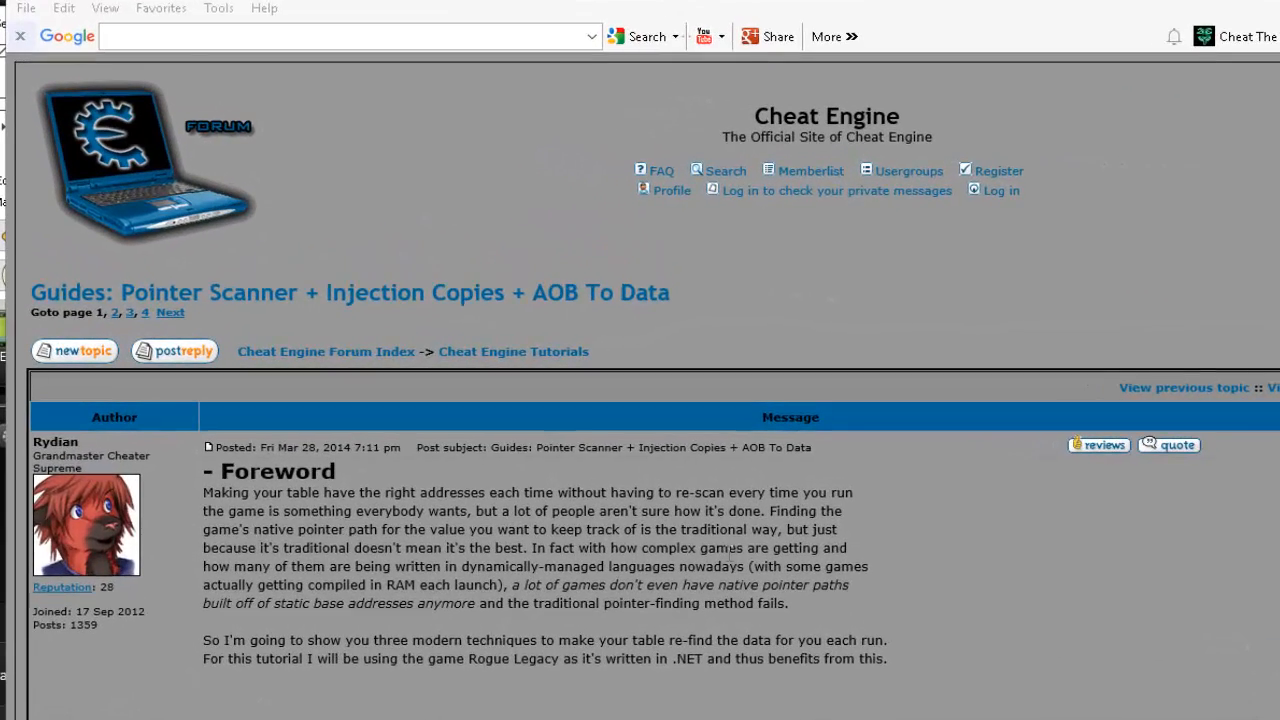
pyautogui.scroll(-5, 489, 511)
pyautogui.scroll(4, 560, 463)
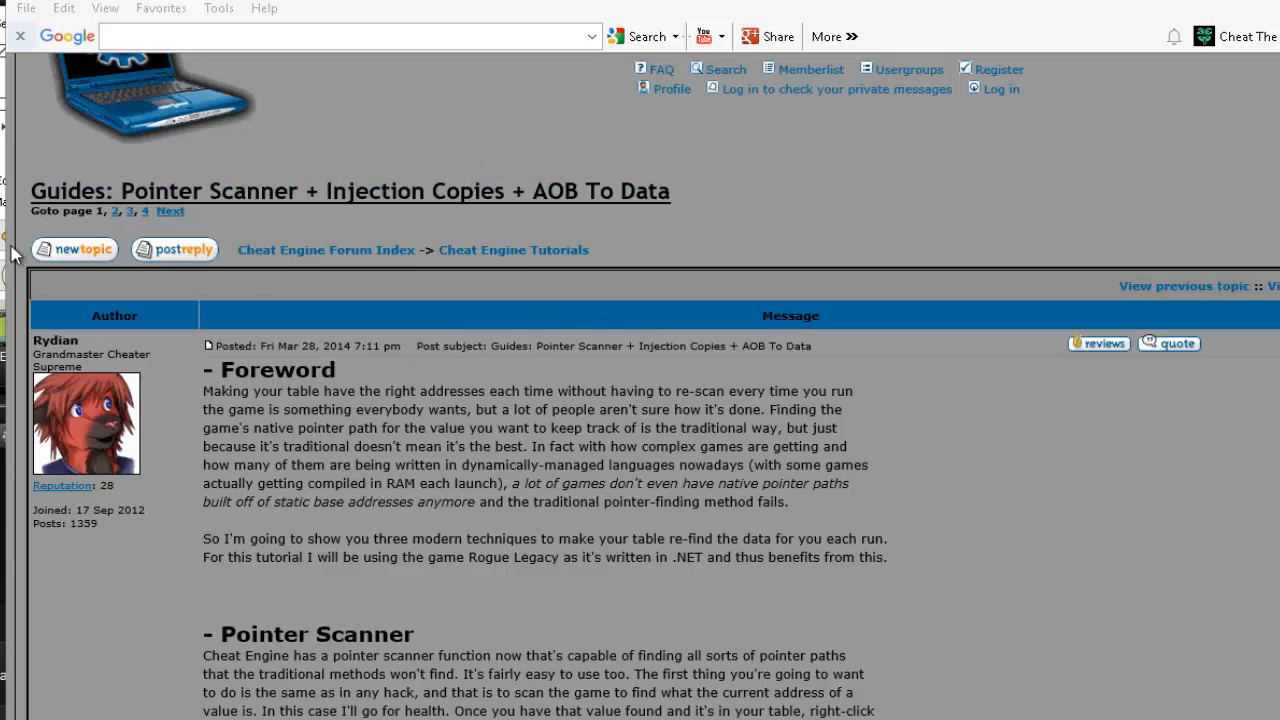
pyautogui.scroll(-6, 598, 265)
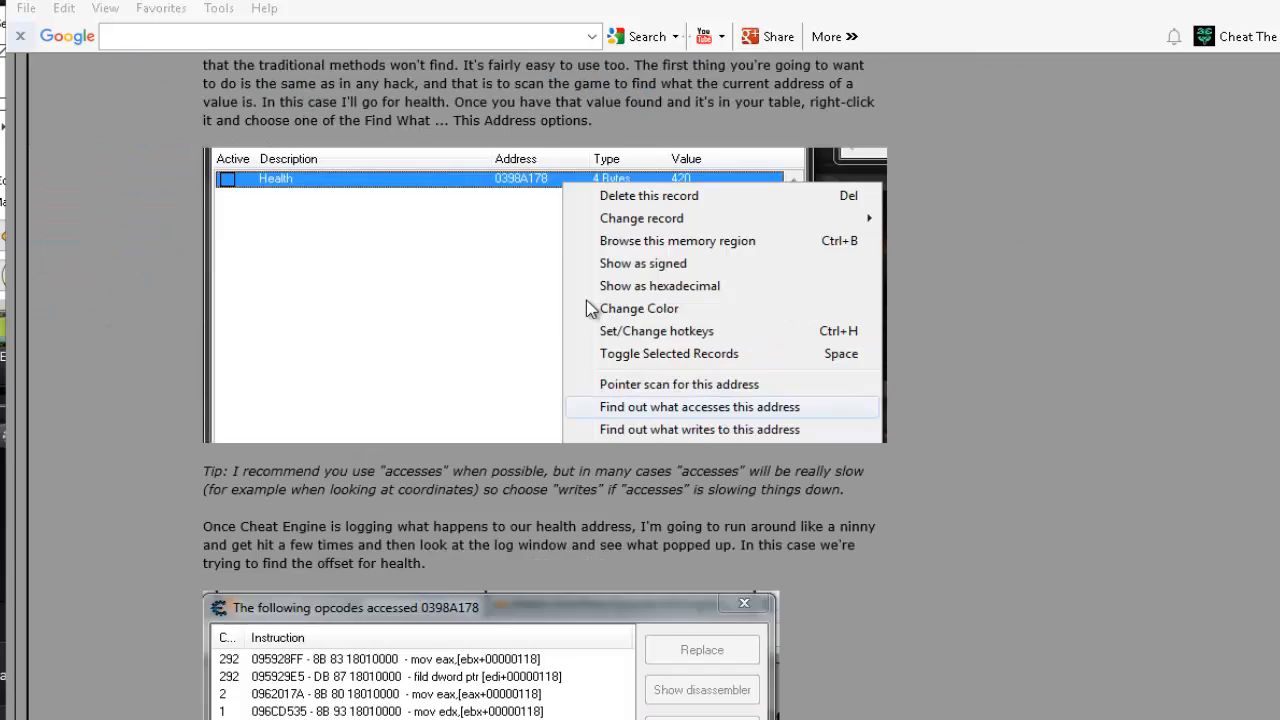
pyautogui.scroll(6, 590, 300)
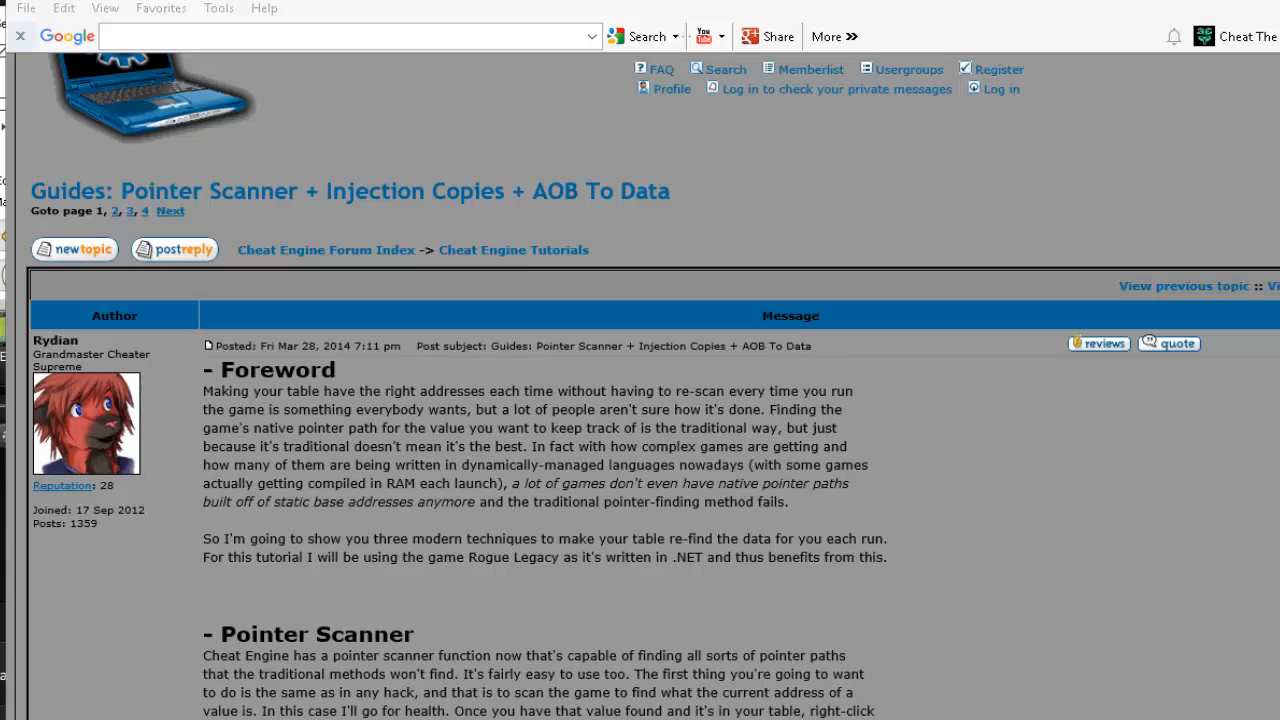
# Glance back at the Cheat Engine script, return to the forum guide, and find its AOB To Data section.
pyautogui.hotkey('alt', 'Tab')
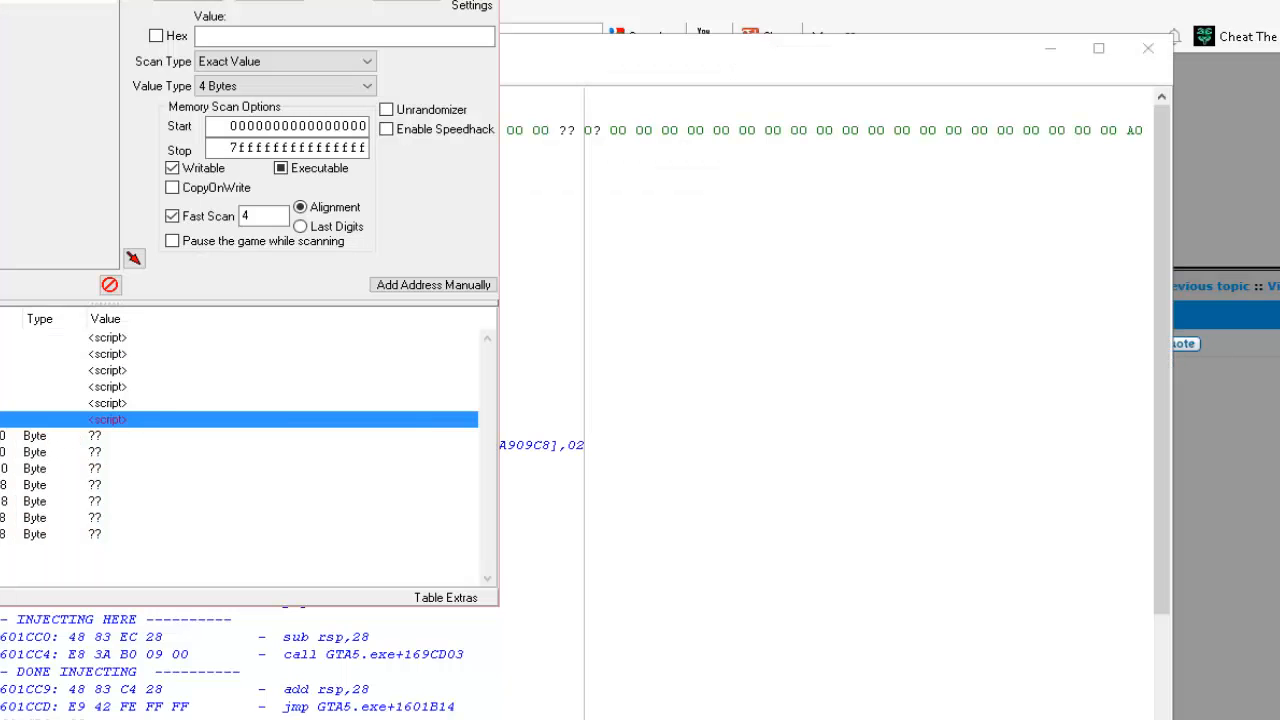
pyautogui.click(932, 1)
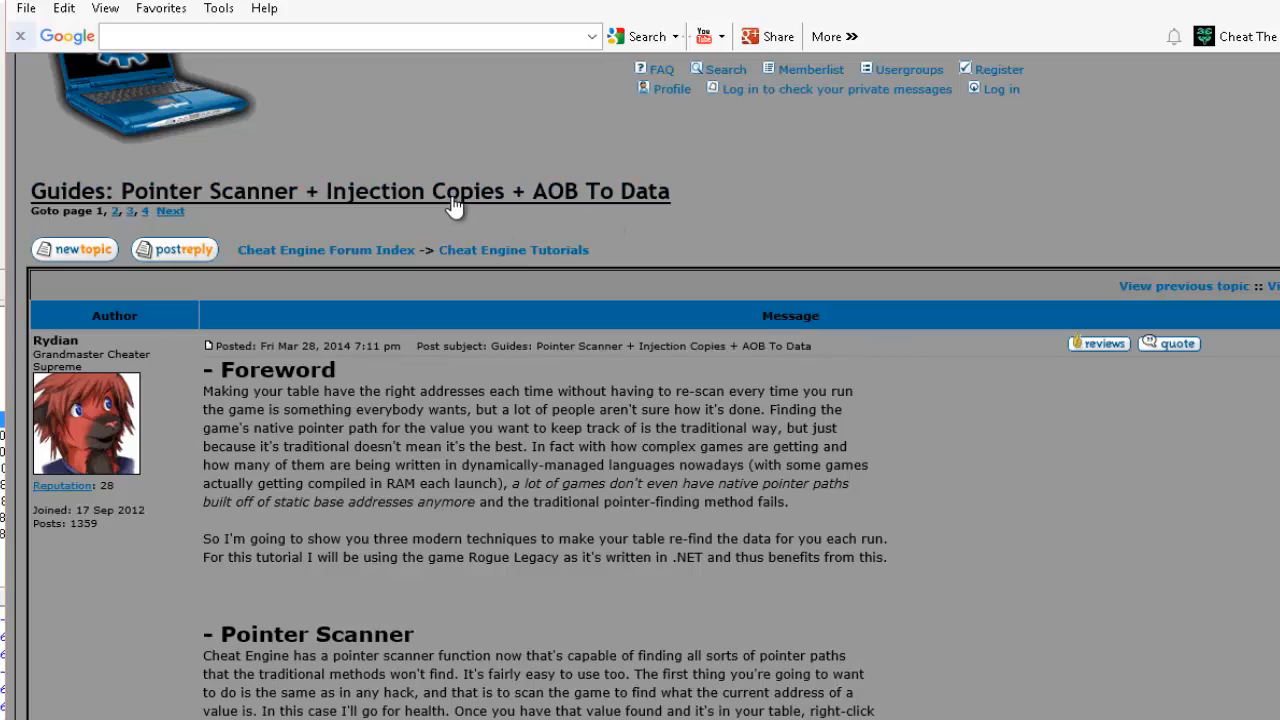
pyautogui.scroll(-20, 852, 463)
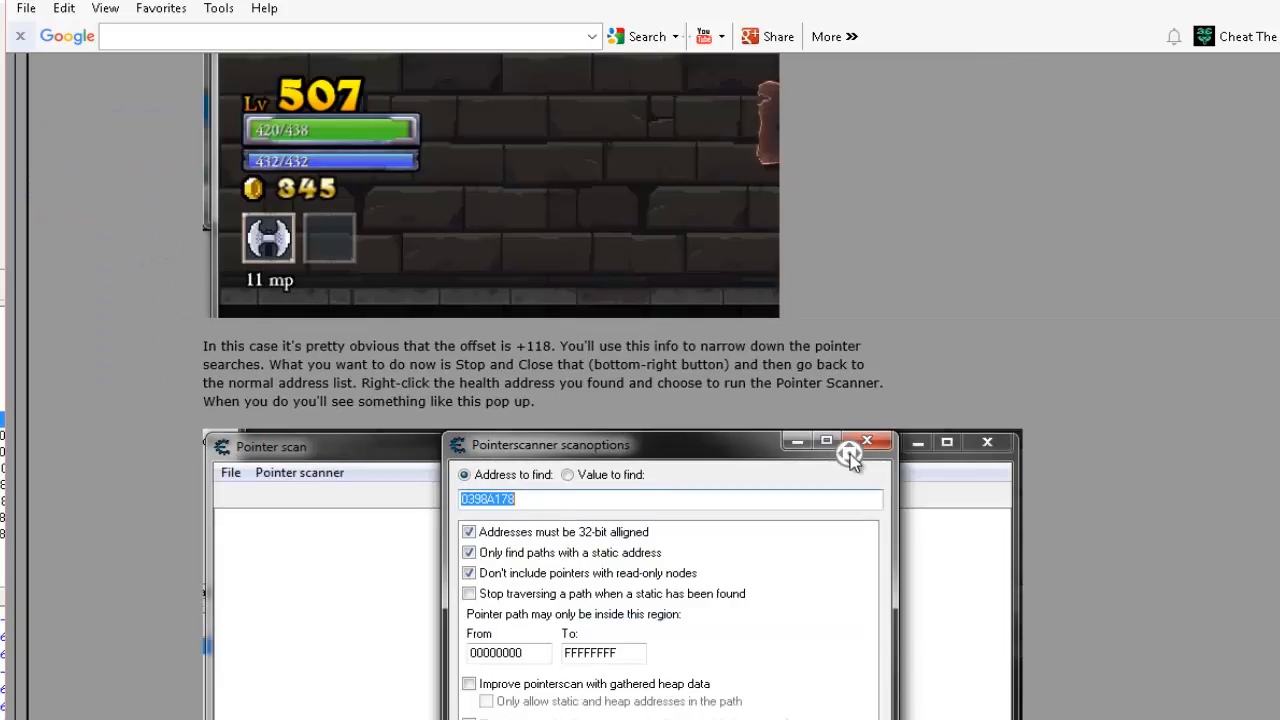
pyautogui.scroll(-20, 852, 463)
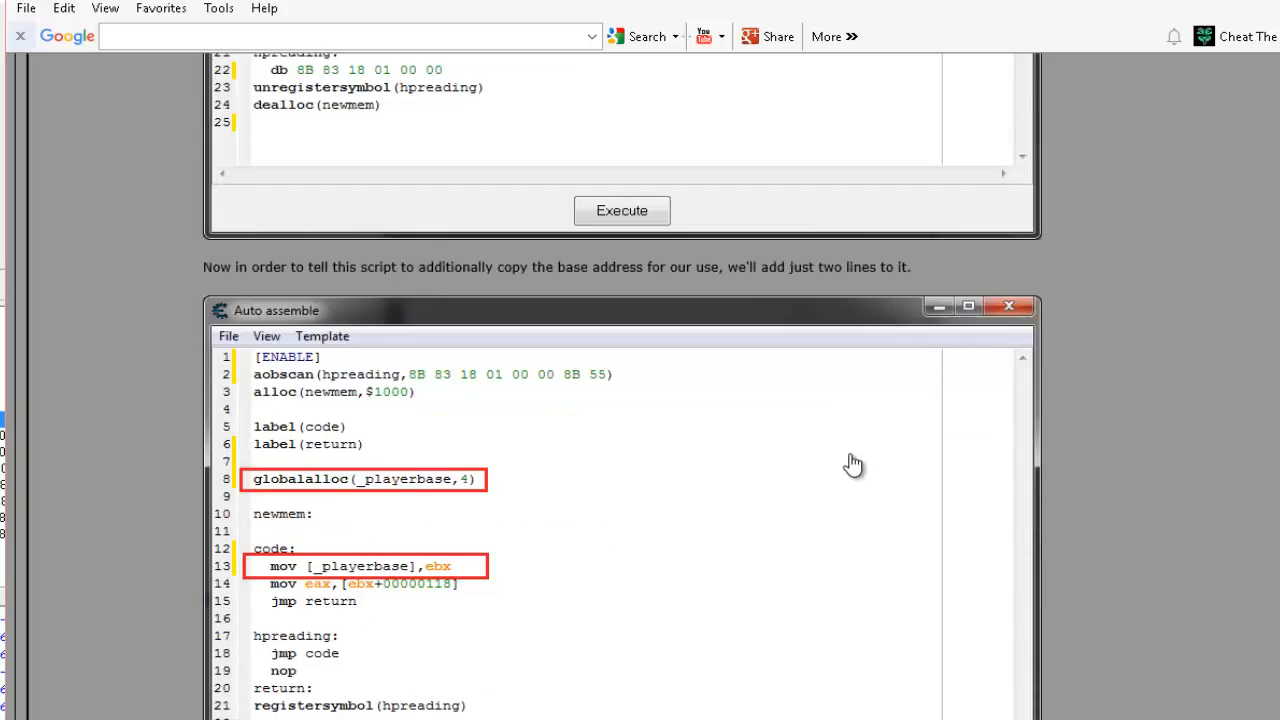
pyautogui.scroll(-4, 852, 463)
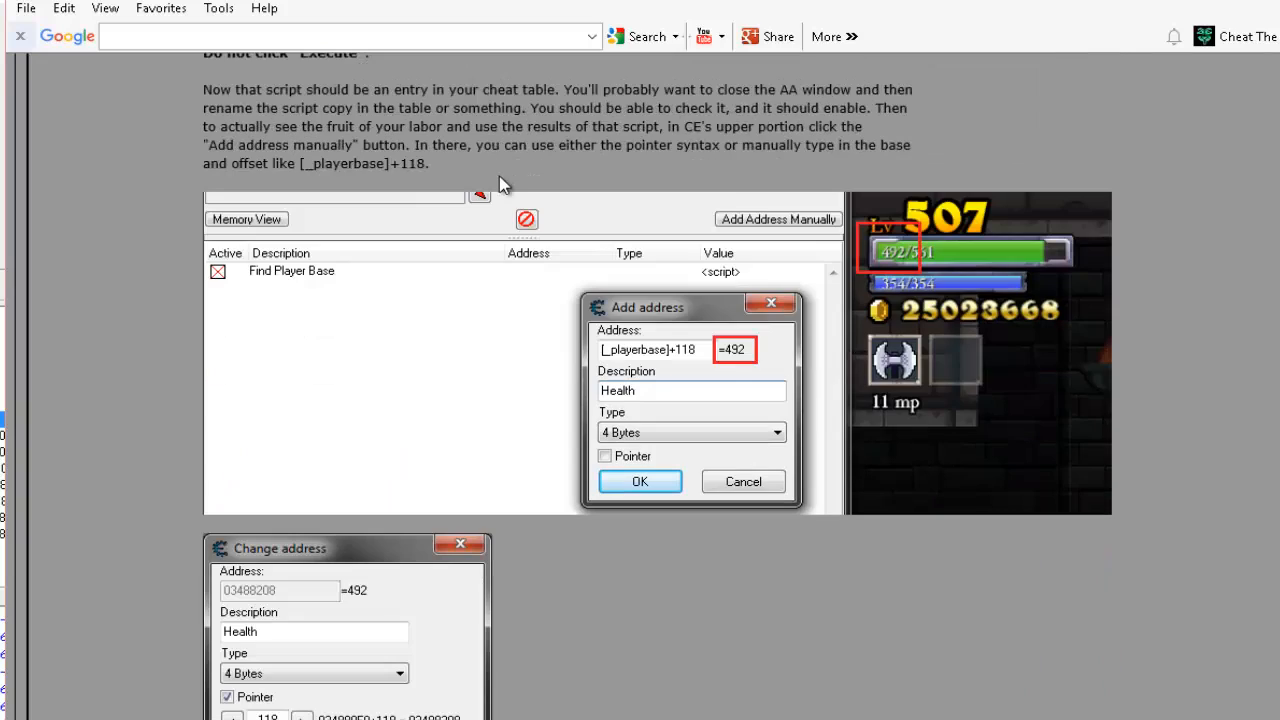
pyautogui.scroll(-6, 505, 185)
pyautogui.scroll(-7, 797, 396)
pyautogui.scroll(3, 812, 380)
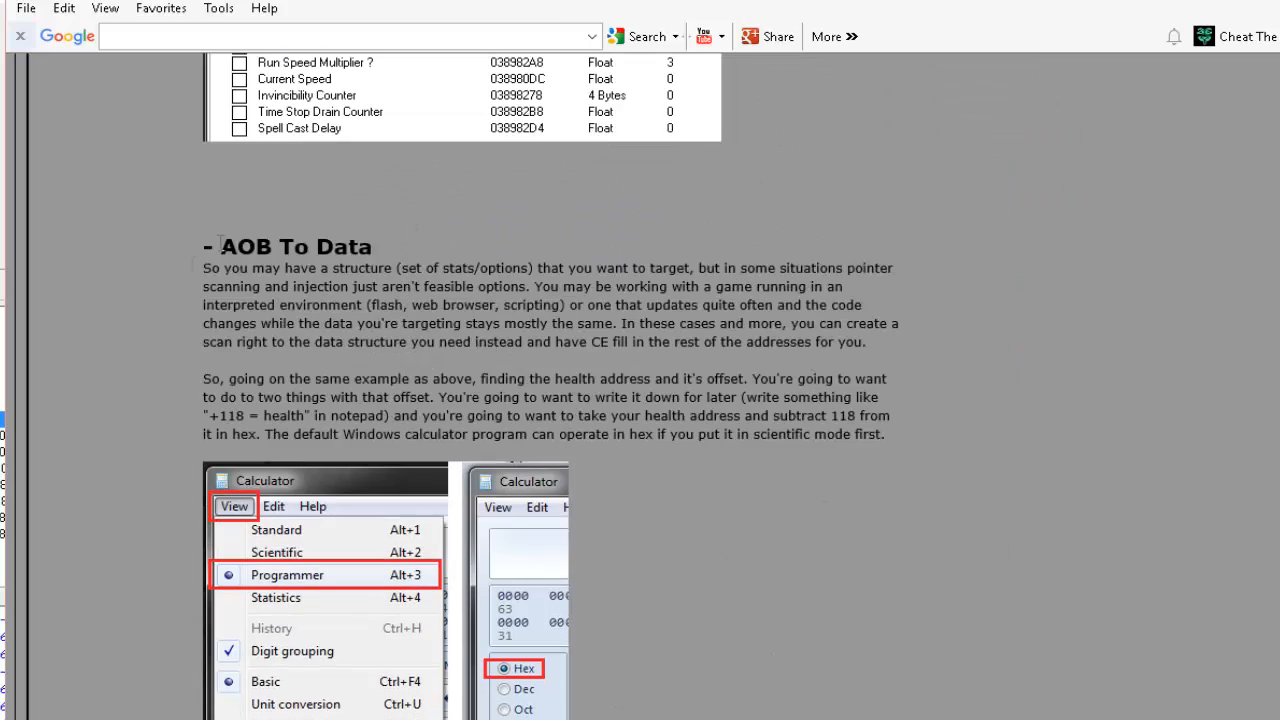
# Highlight the AOB To Data heading and read through the section's structure address, memory browser and data signature instructions.
pyautogui.moveTo(218, 246); pyautogui.dragTo(412, 258)
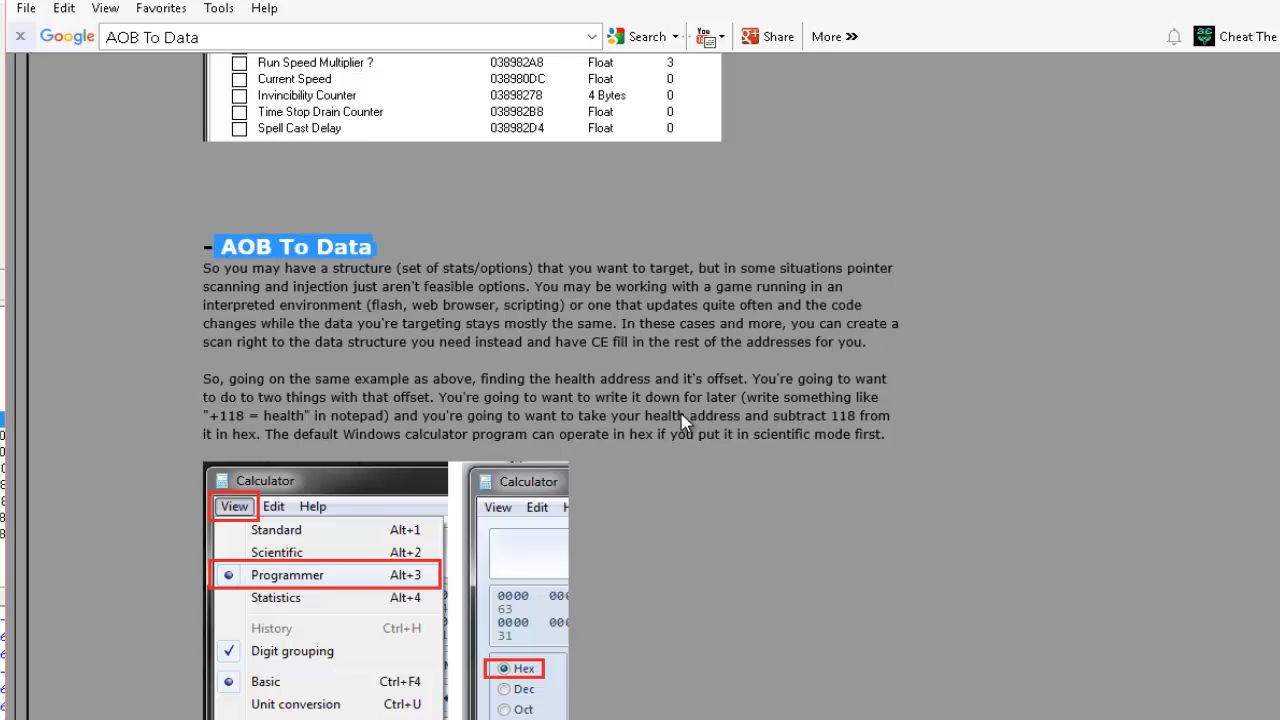
pyautogui.scroll(-2, 628, 275)
pyautogui.scroll(1, 612, 155)
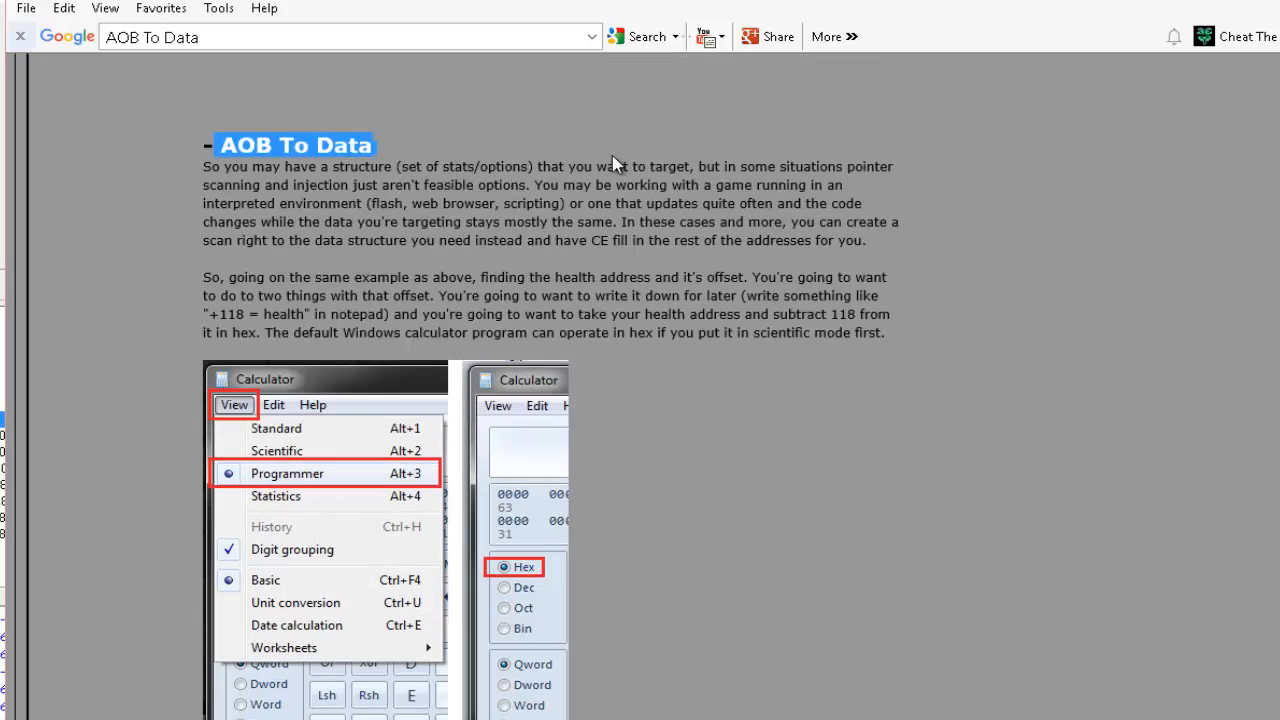
pyautogui.scroll(-2, 625, 428)
pyautogui.scroll(-5, 715, 445)
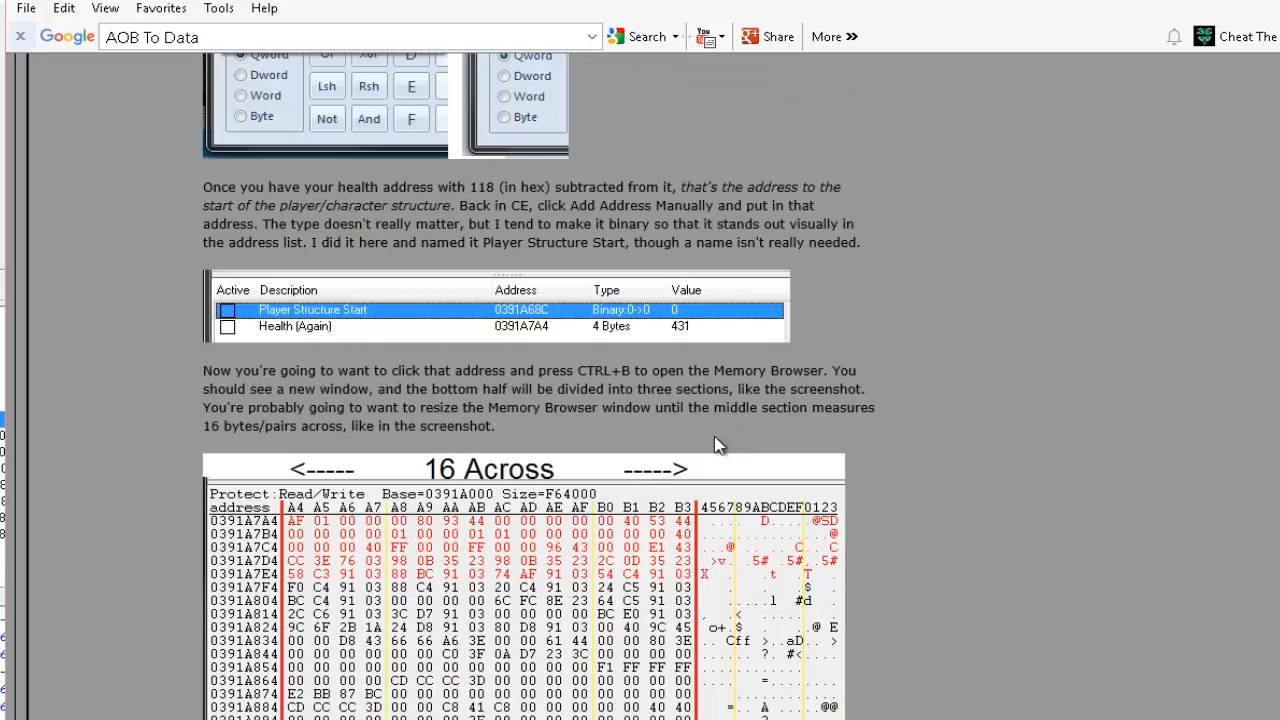
pyautogui.scroll(-3, 715, 445)
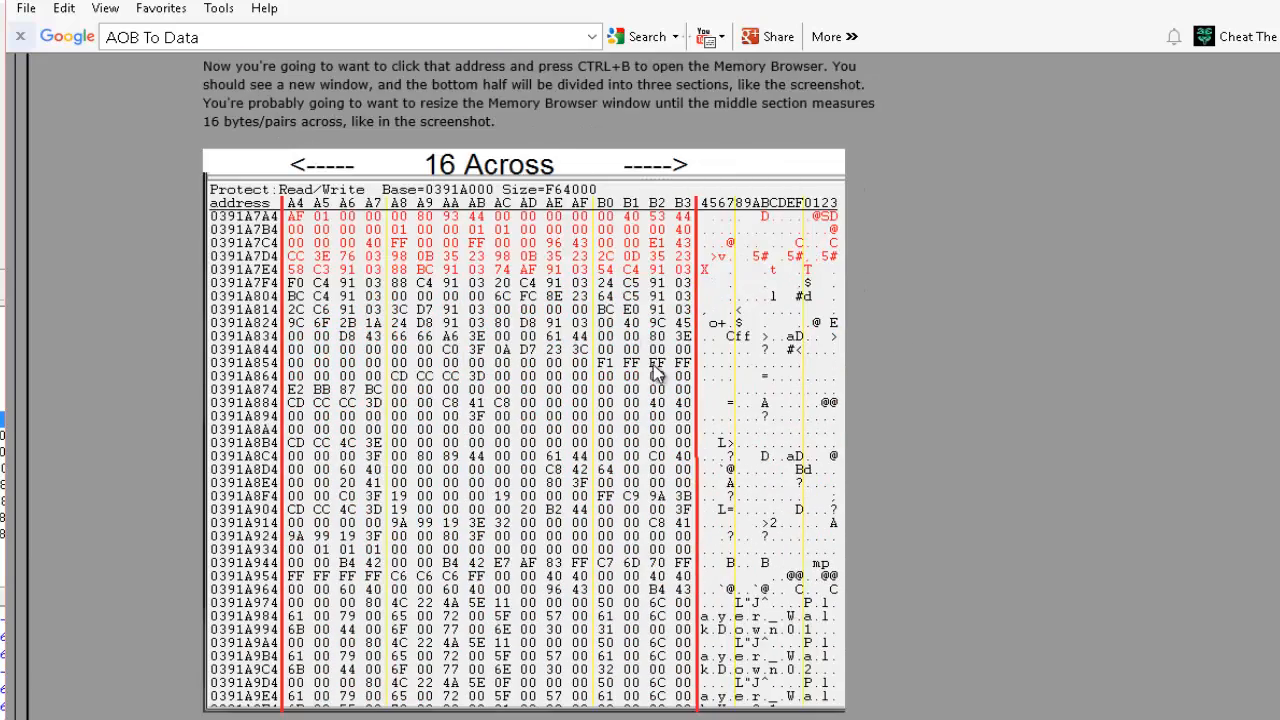
pyautogui.scroll(-4, 1070, 231)
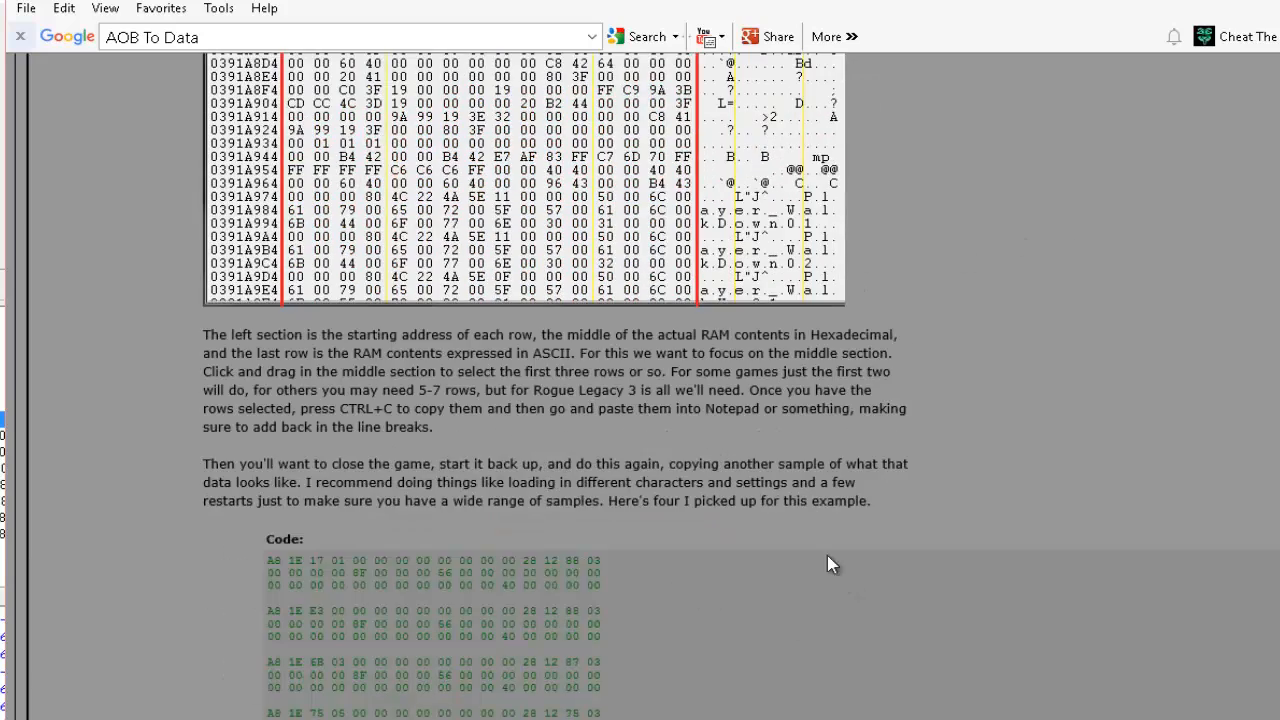
pyautogui.scroll(-3, 827, 565)
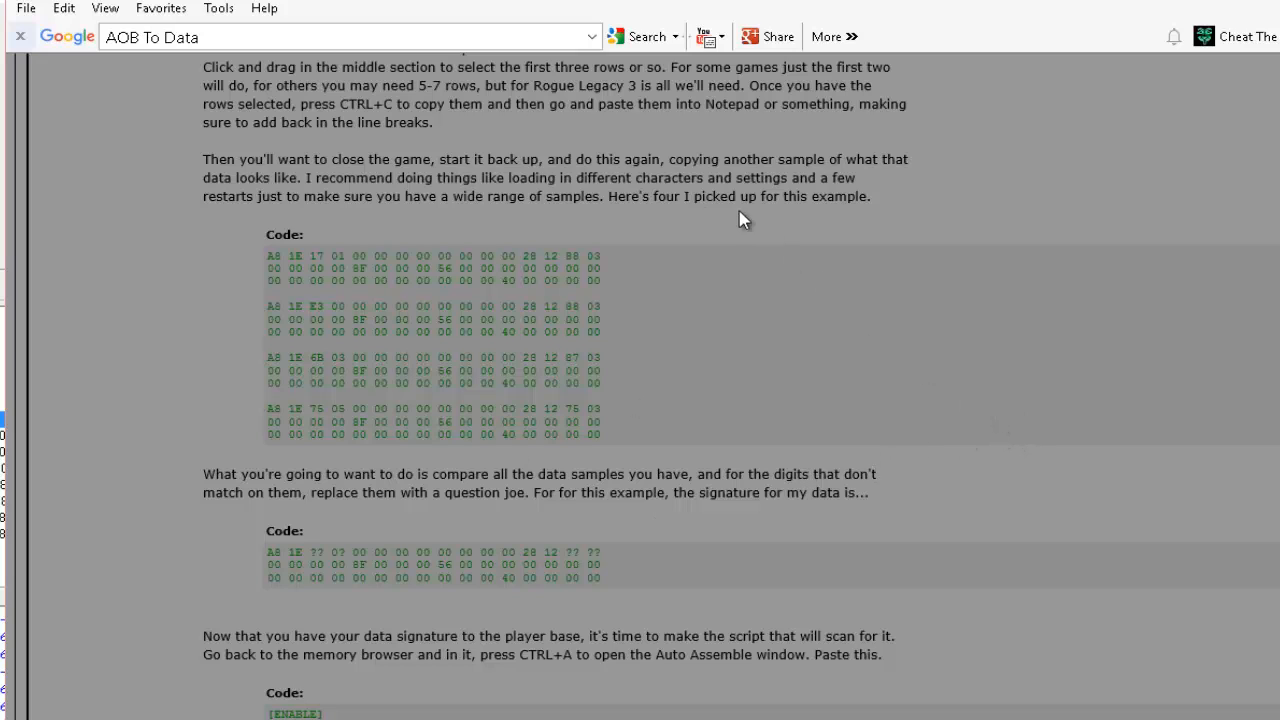
pyautogui.scroll(-2, 716, 416)
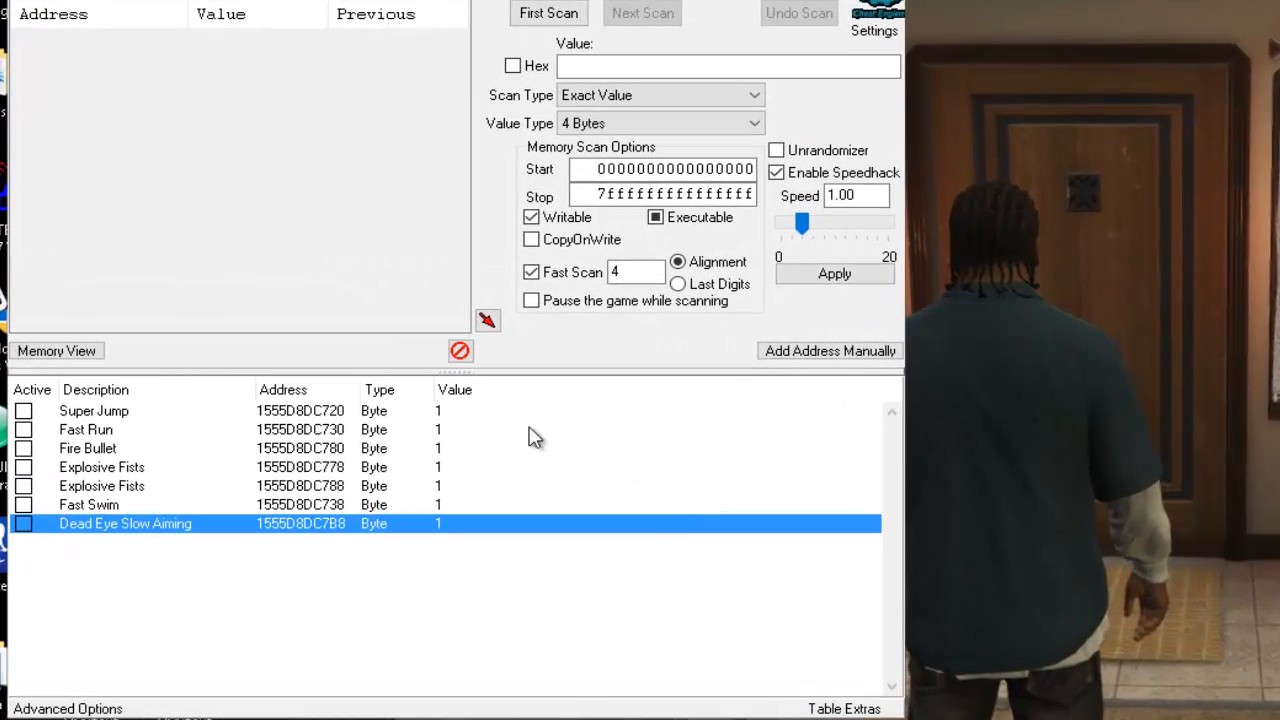
# Examine the addresses of the cheat records in the Cheat Engine table, from Super Jump to Dead Eye Slow Aiming.
pyautogui.click(104, 412)
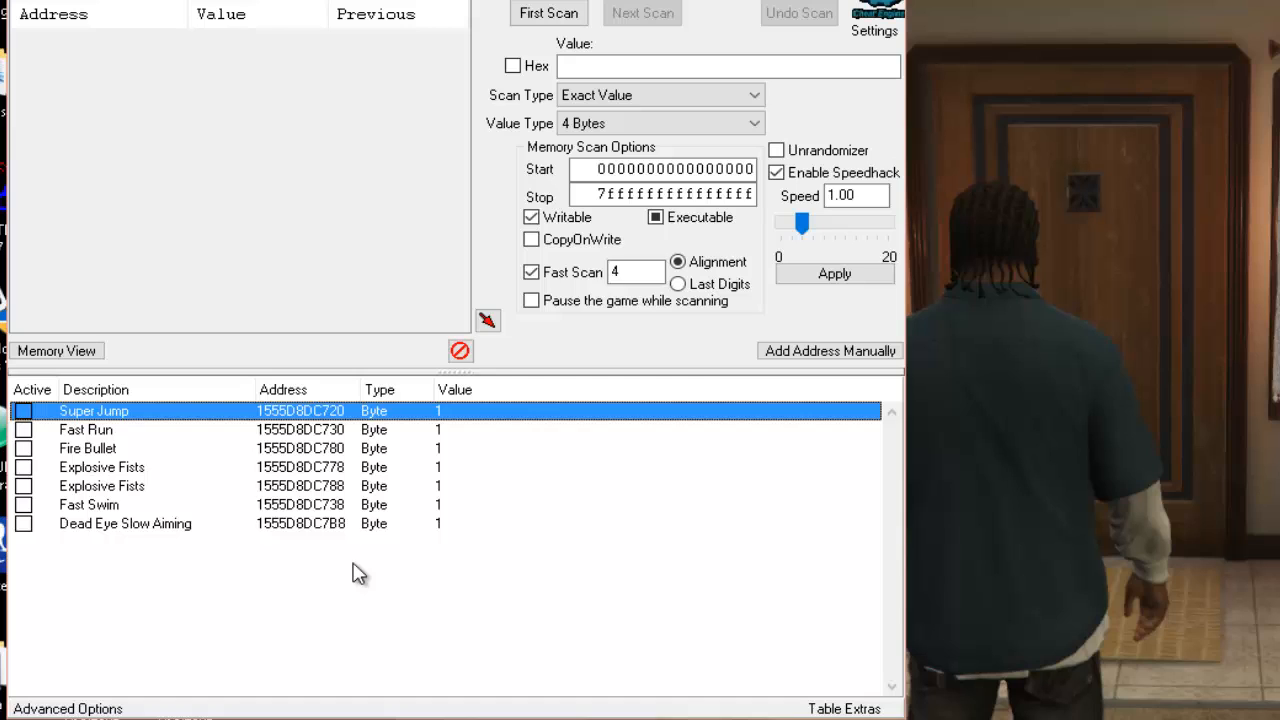
pyautogui.click(266, 433)
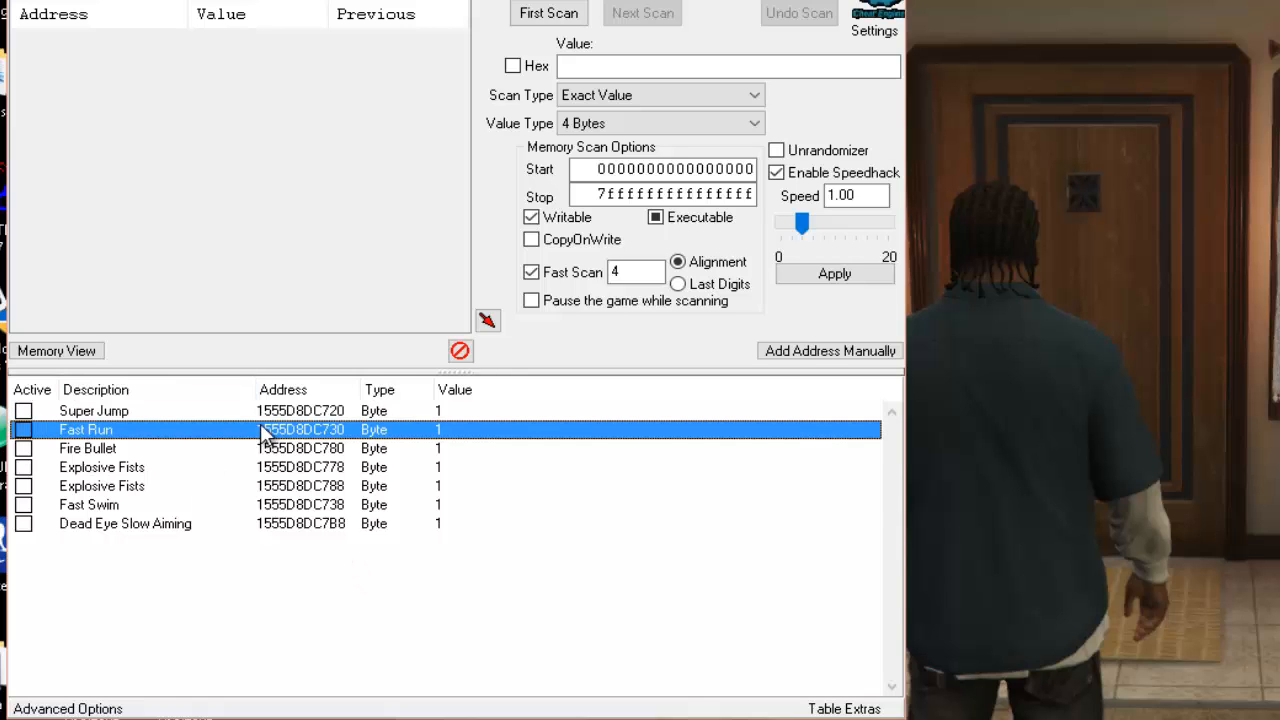
pyautogui.click(262, 450)
pyautogui.click(265, 504)
pyautogui.click(268, 522)
pyautogui.click(270, 415)
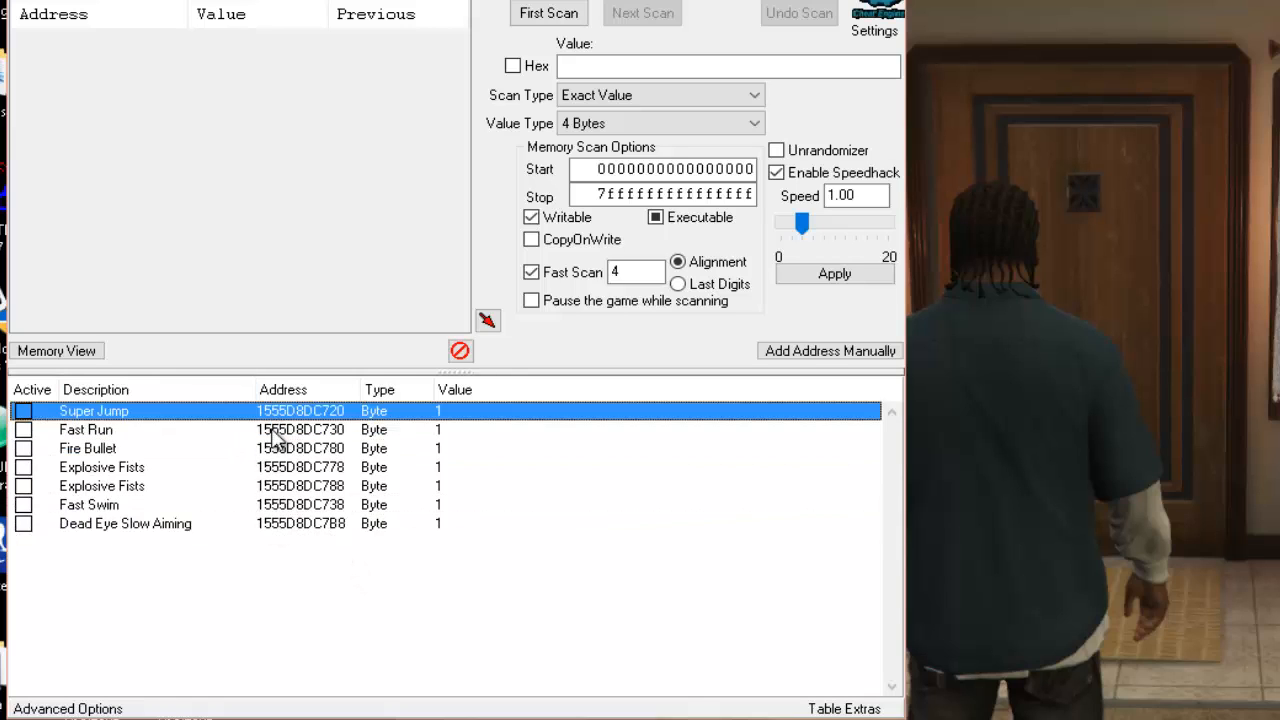
pyautogui.click(488, 628)
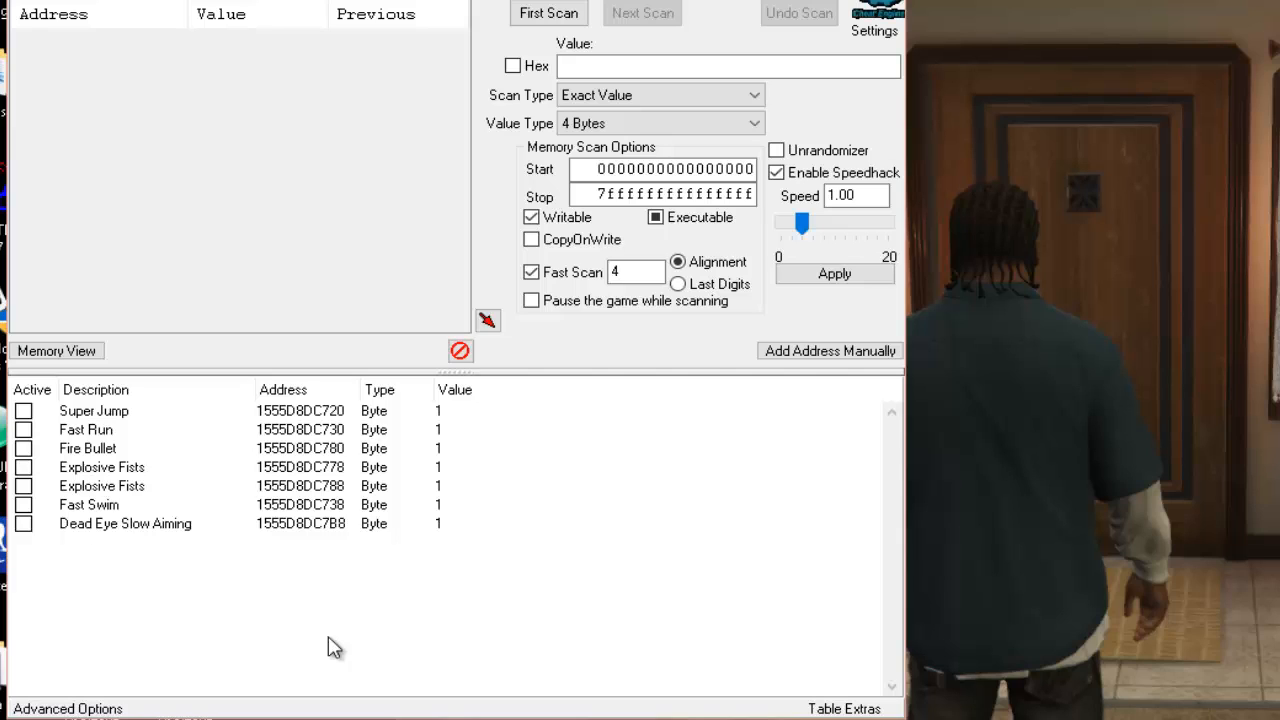
pyautogui.rightClick(322, 410)
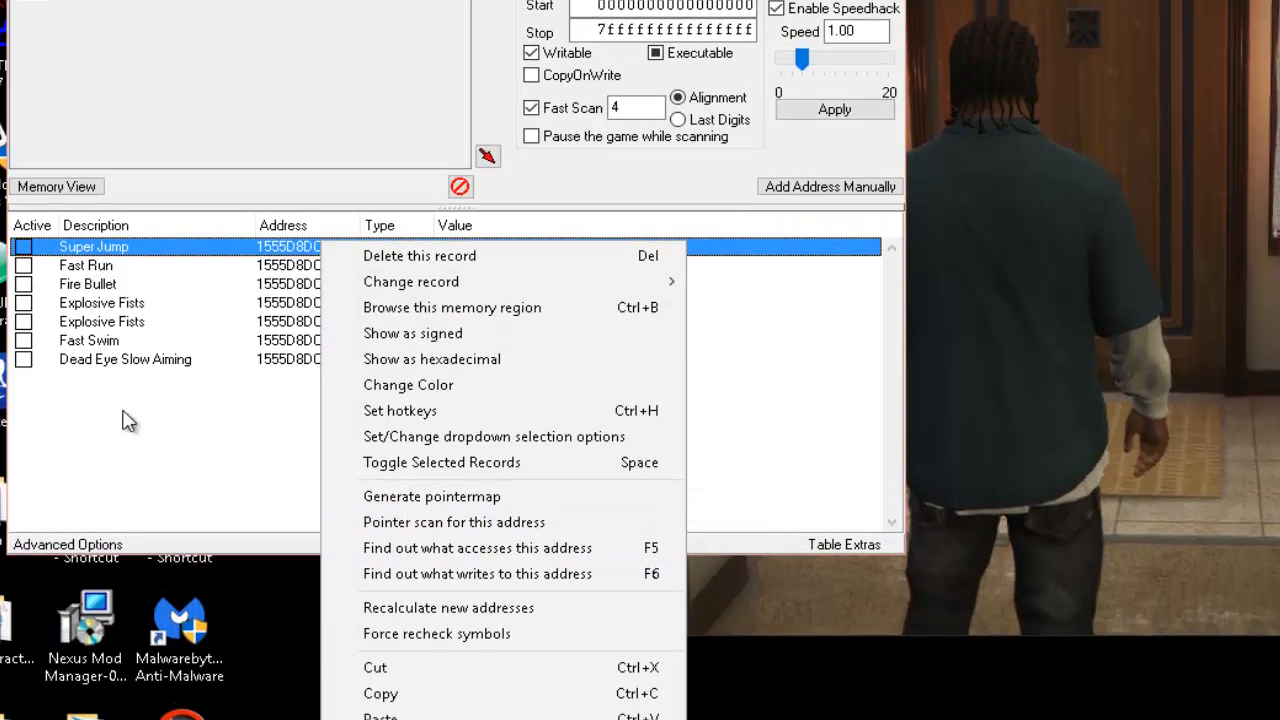
pyautogui.click(268, 588)
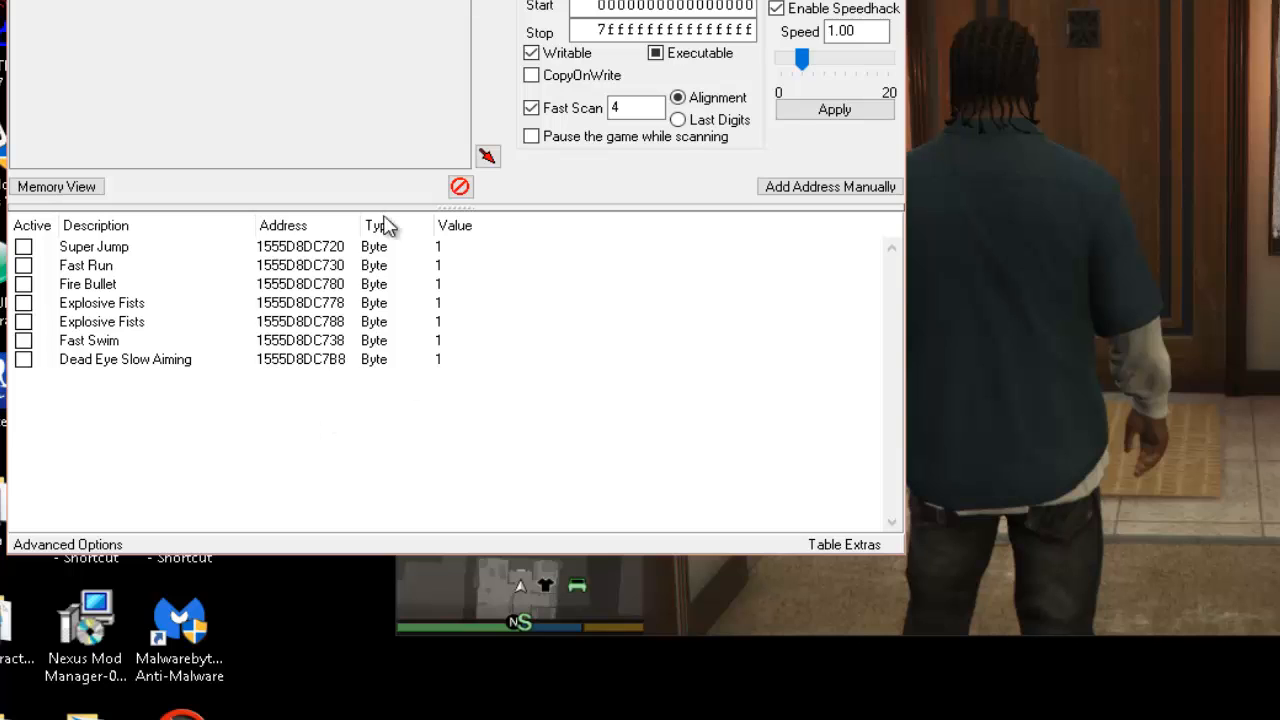
pyautogui.rightClick(306, 255)
pyautogui.rightClick(286, 266)
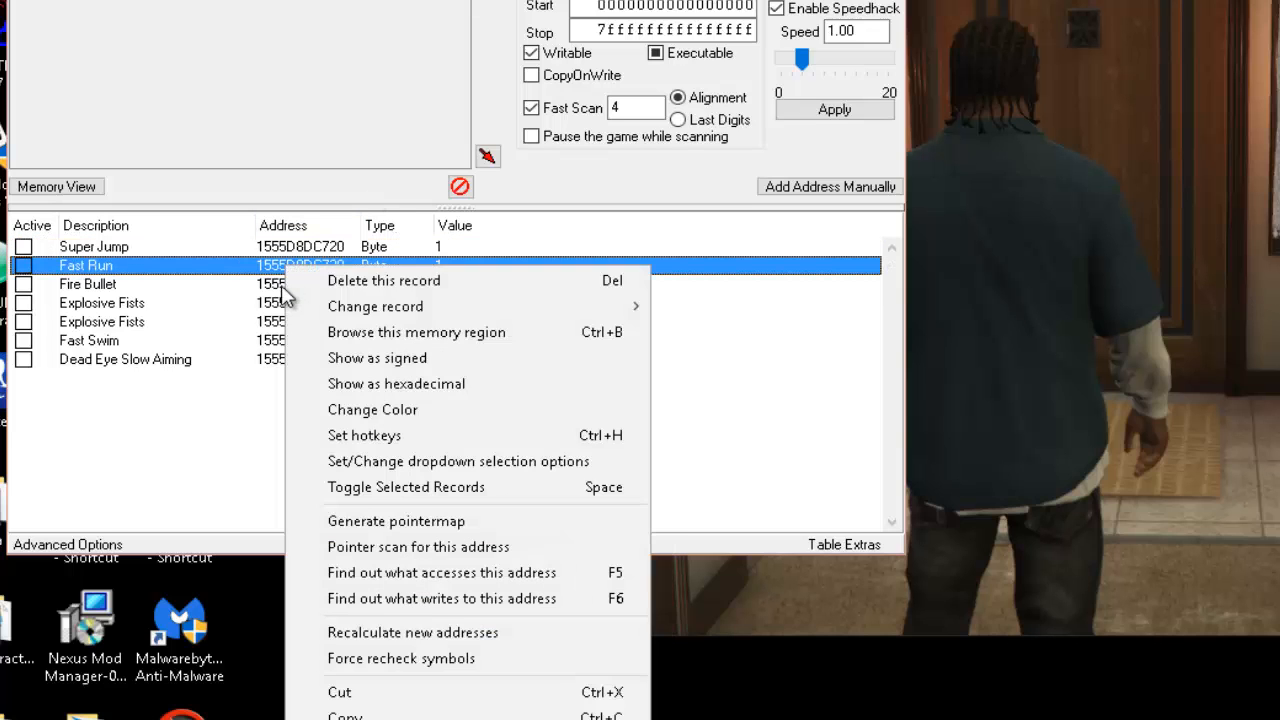
pyautogui.rightClick(282, 286)
pyautogui.rightClick(277, 303)
pyautogui.rightClick(273, 320)
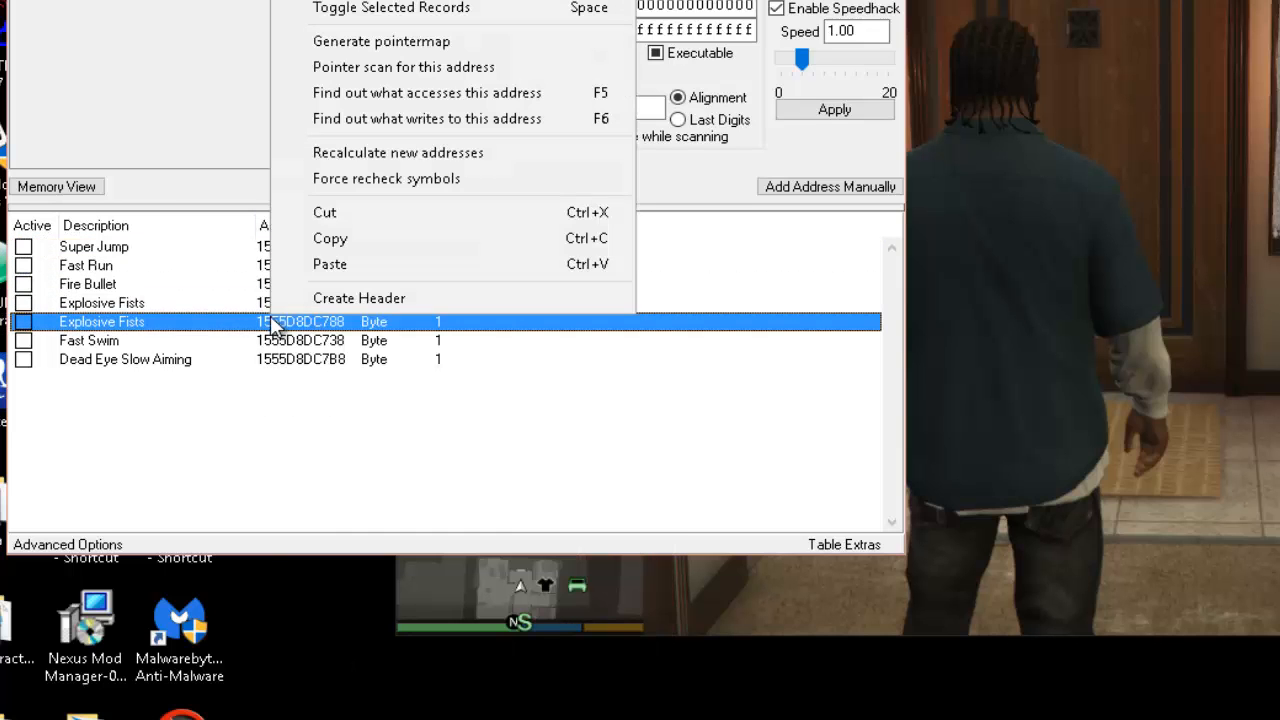
pyautogui.click(250, 435)
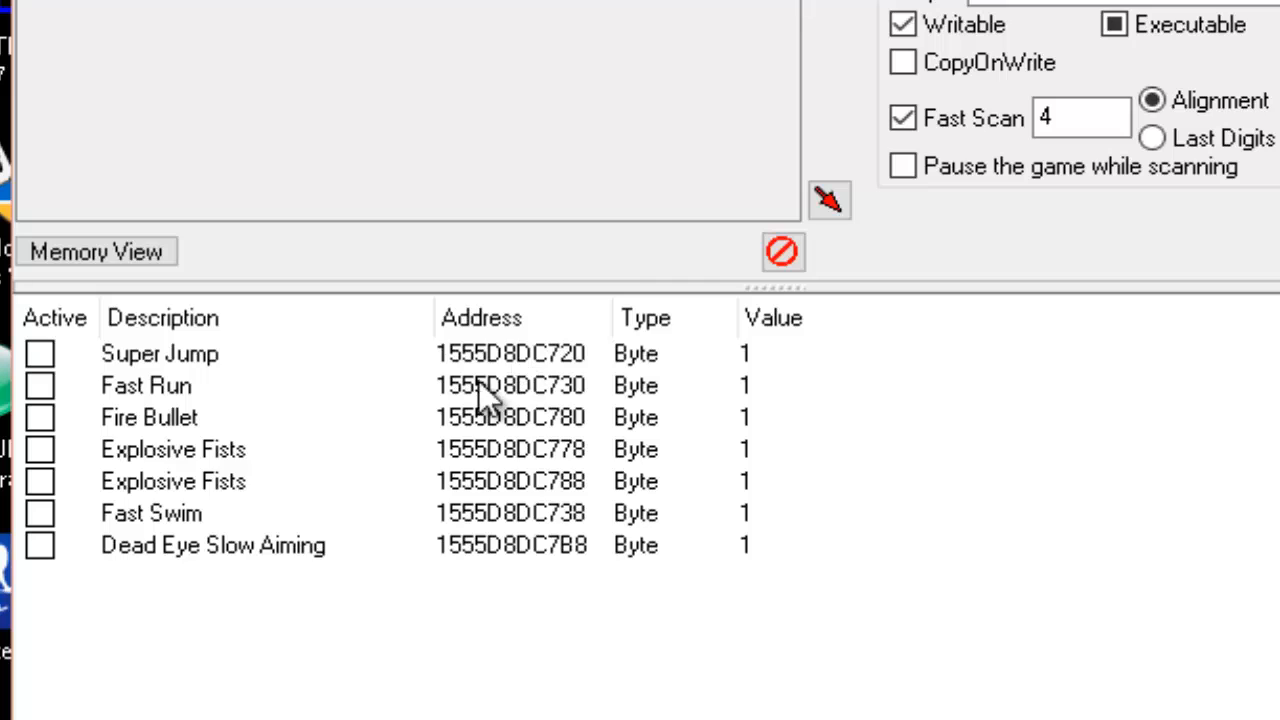
# Compare the address endings of all seven cheat records, going through the list twice down to Dead Eye Slow Aiming.
pyautogui.click(538, 391)
pyautogui.click(514, 427)
pyautogui.click(516, 457)
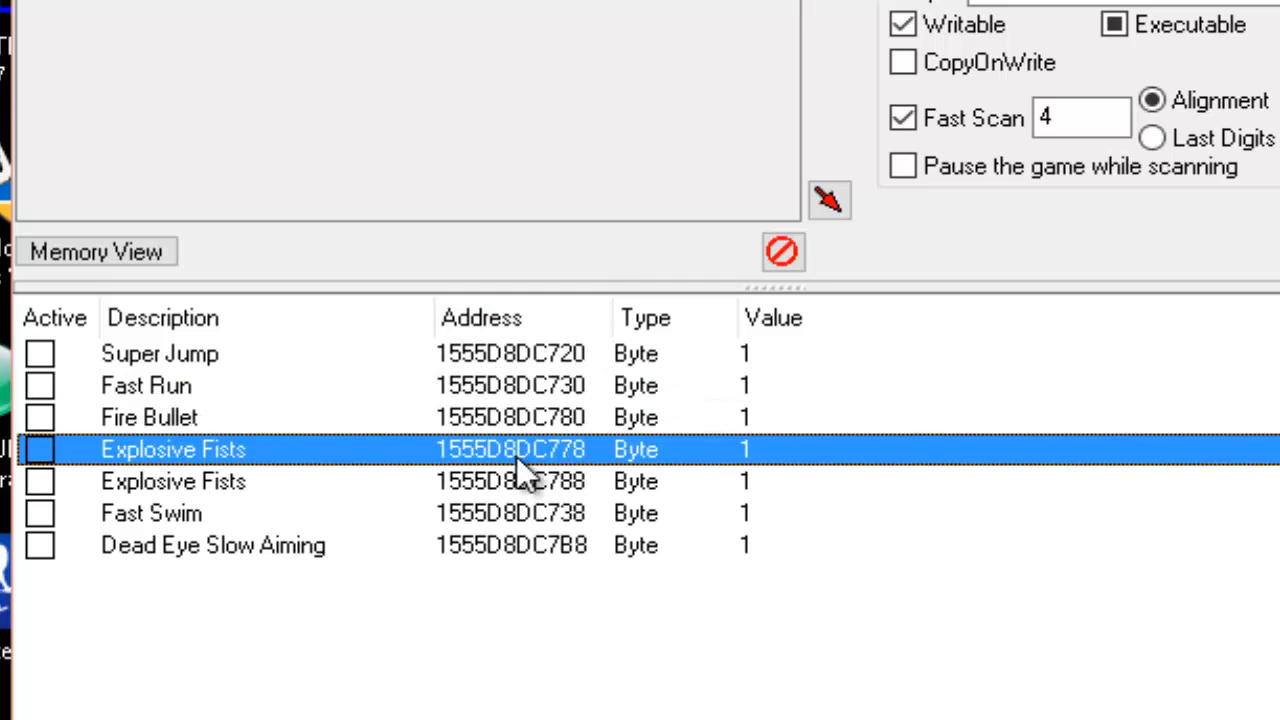
pyautogui.click(530, 485)
pyautogui.click(533, 518)
pyautogui.click(525, 545)
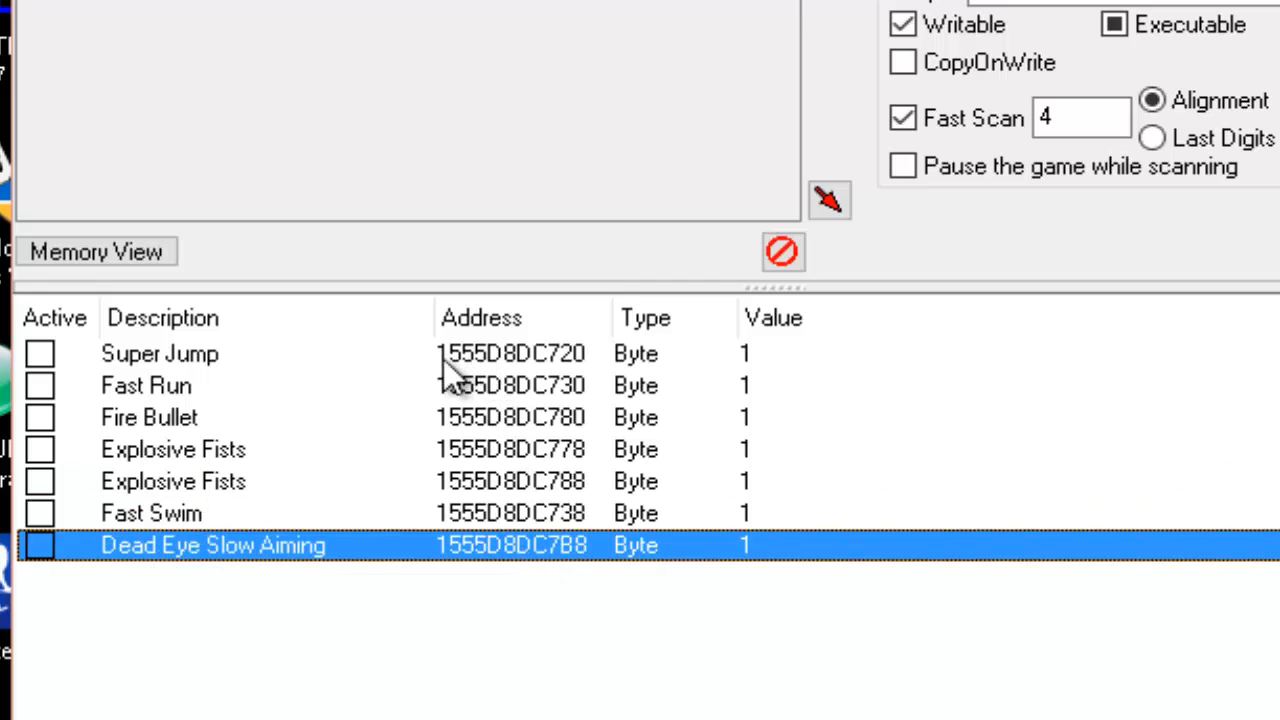
pyautogui.click(485, 358)
pyautogui.click(515, 418)
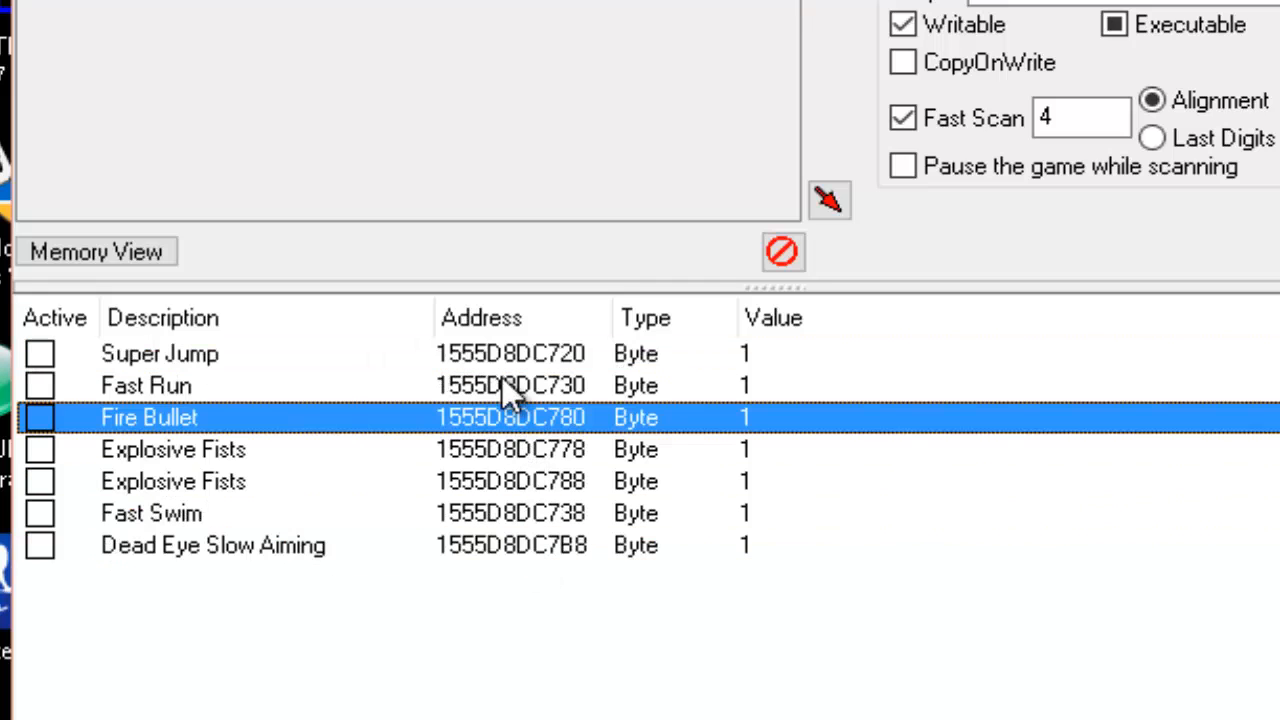
pyautogui.click(498, 455)
pyautogui.click(490, 485)
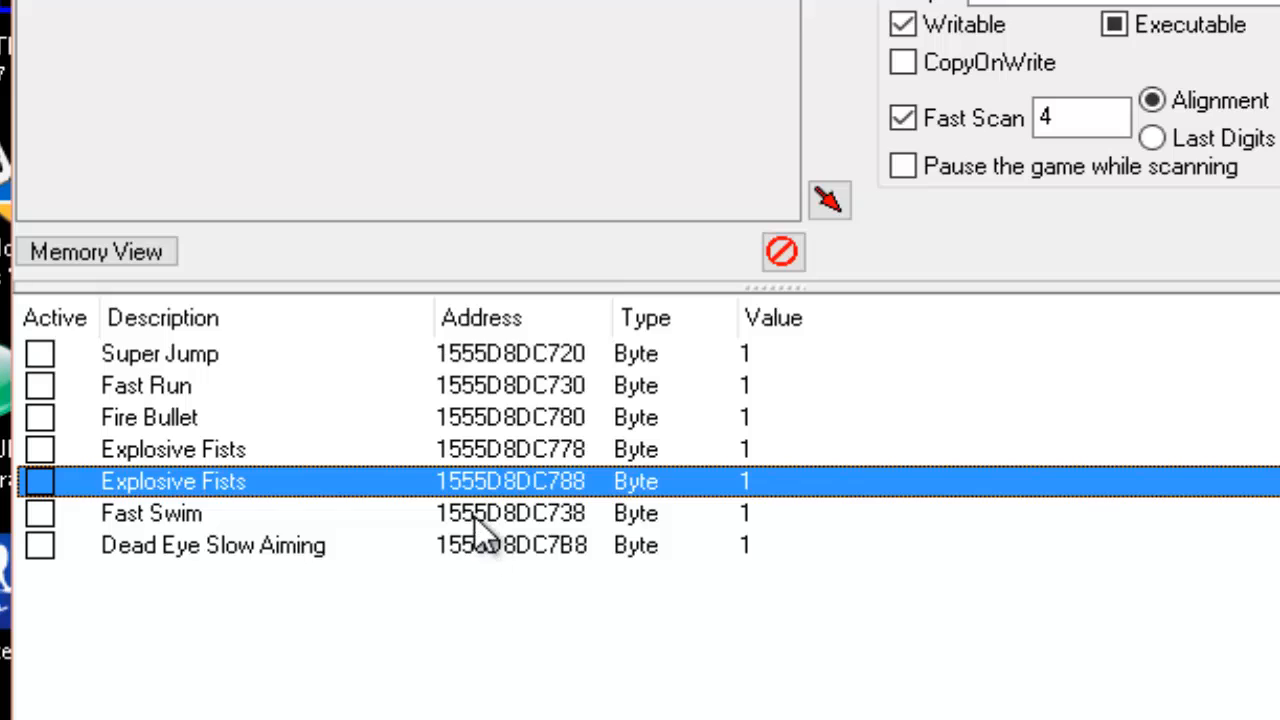
pyautogui.click(475, 518)
pyautogui.click(470, 551)
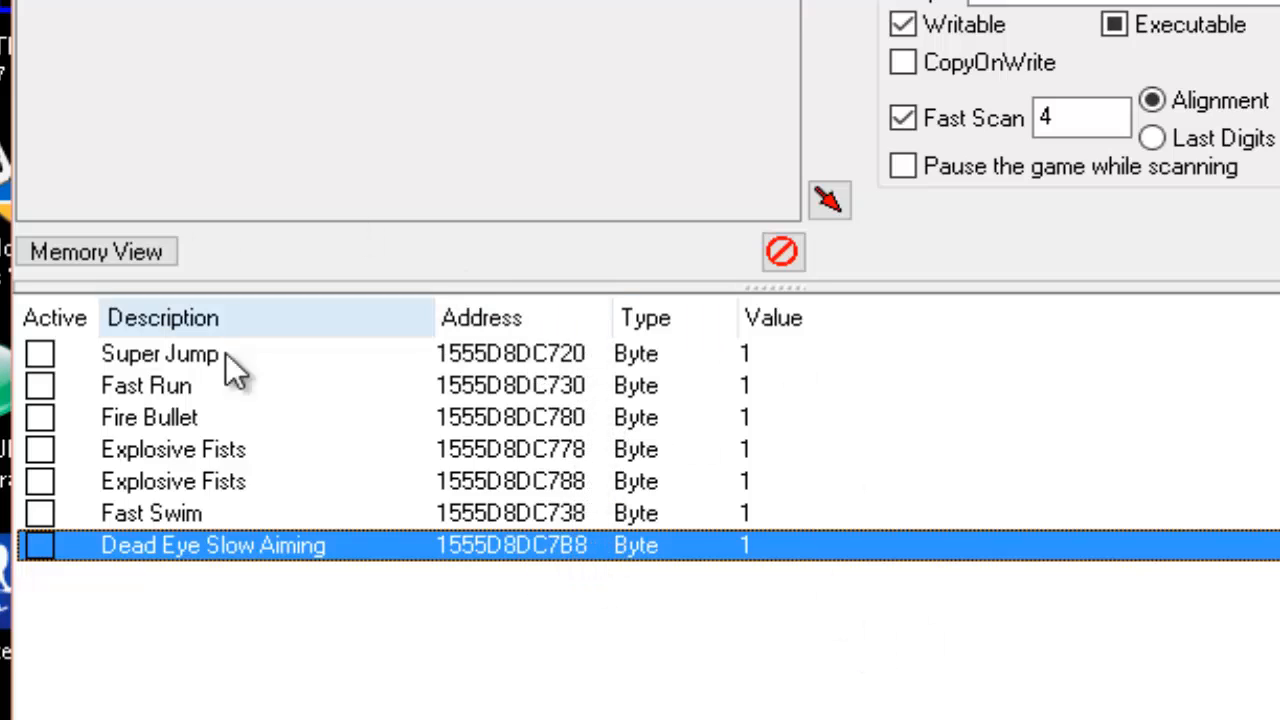
# Switch to Grand Theft Auto V, resume the paused game, and walk the character out of the house onto the sidewalk.
pyautogui.rightClick(472, 352)
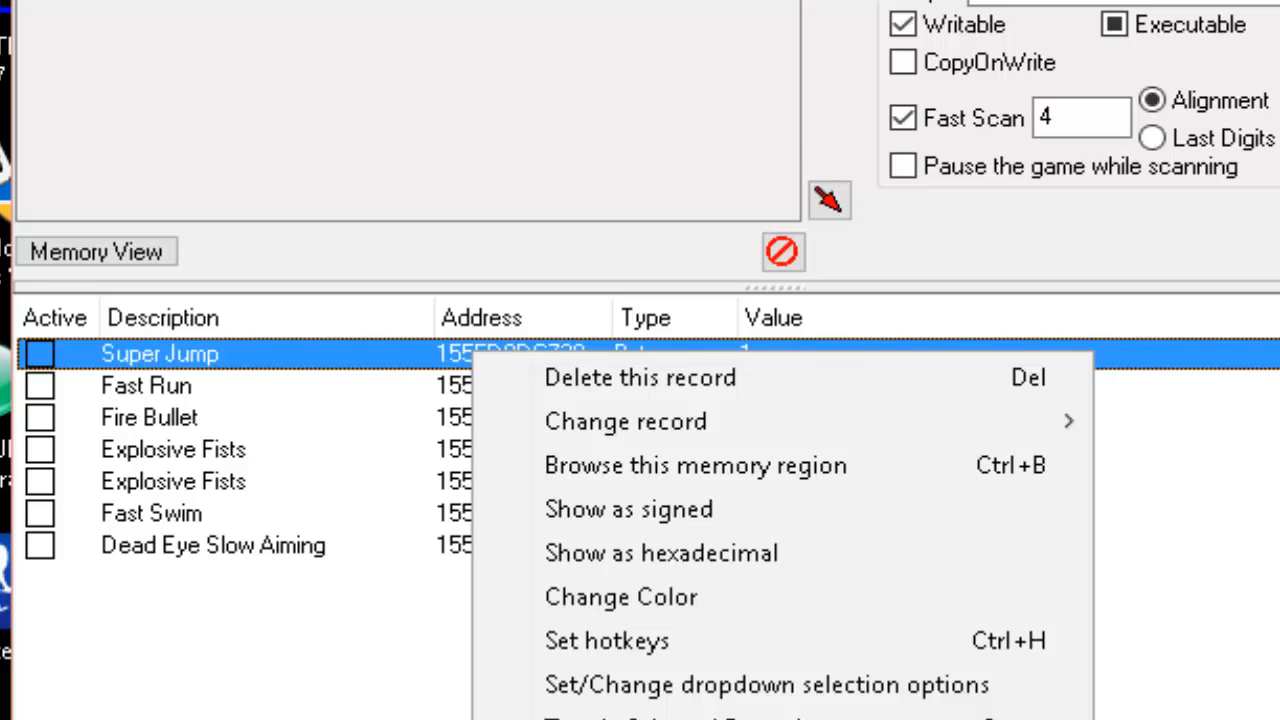
pyautogui.hotkey('alt', 'Tab')
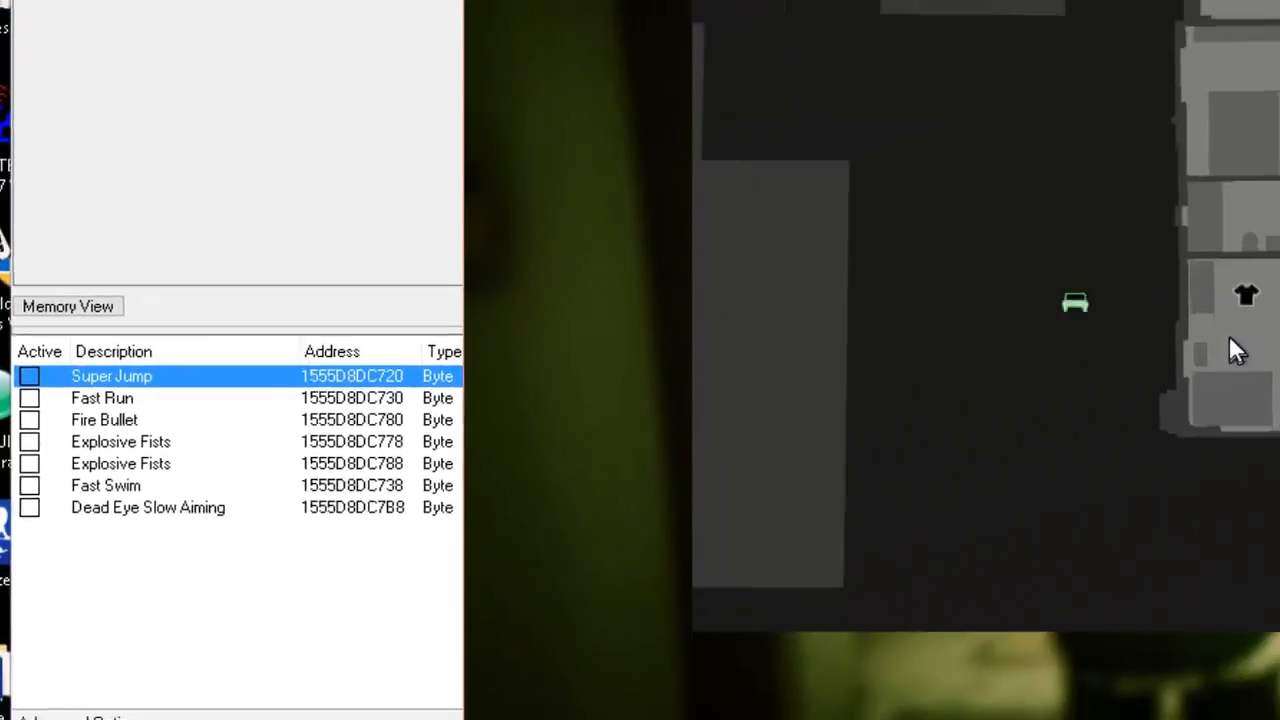
pyautogui.press('Escape')
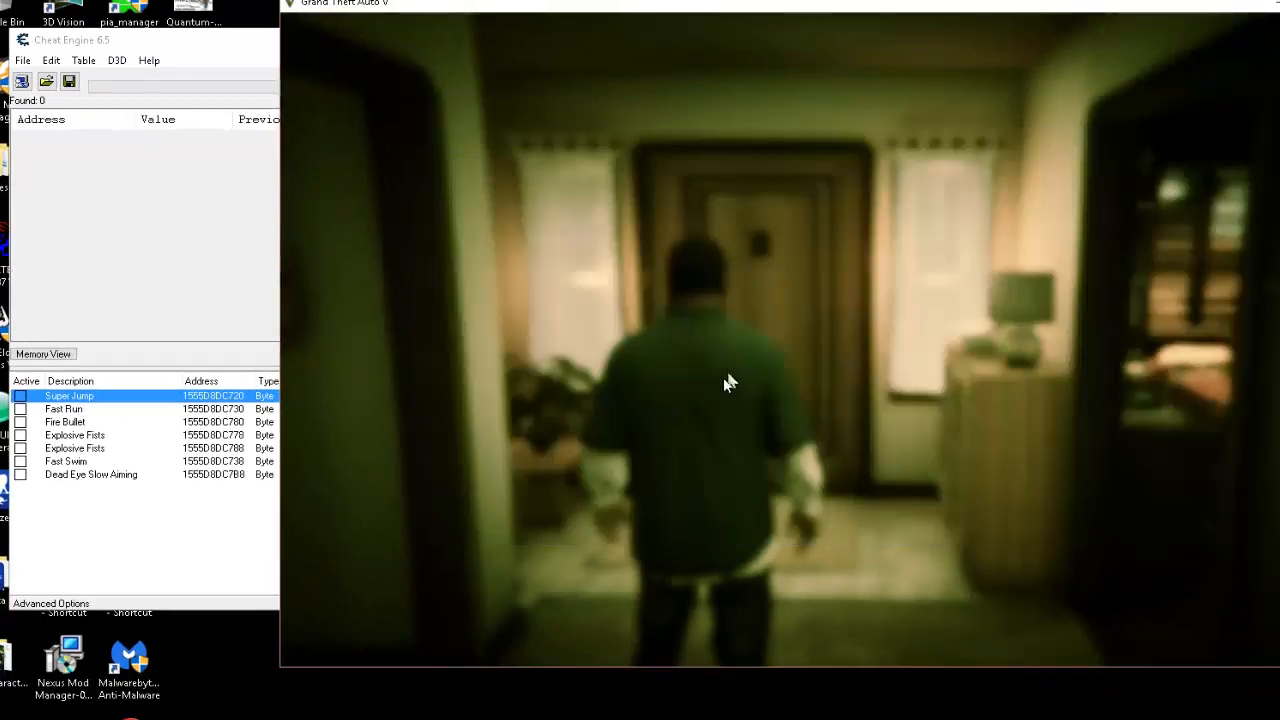
pyautogui.press('w')
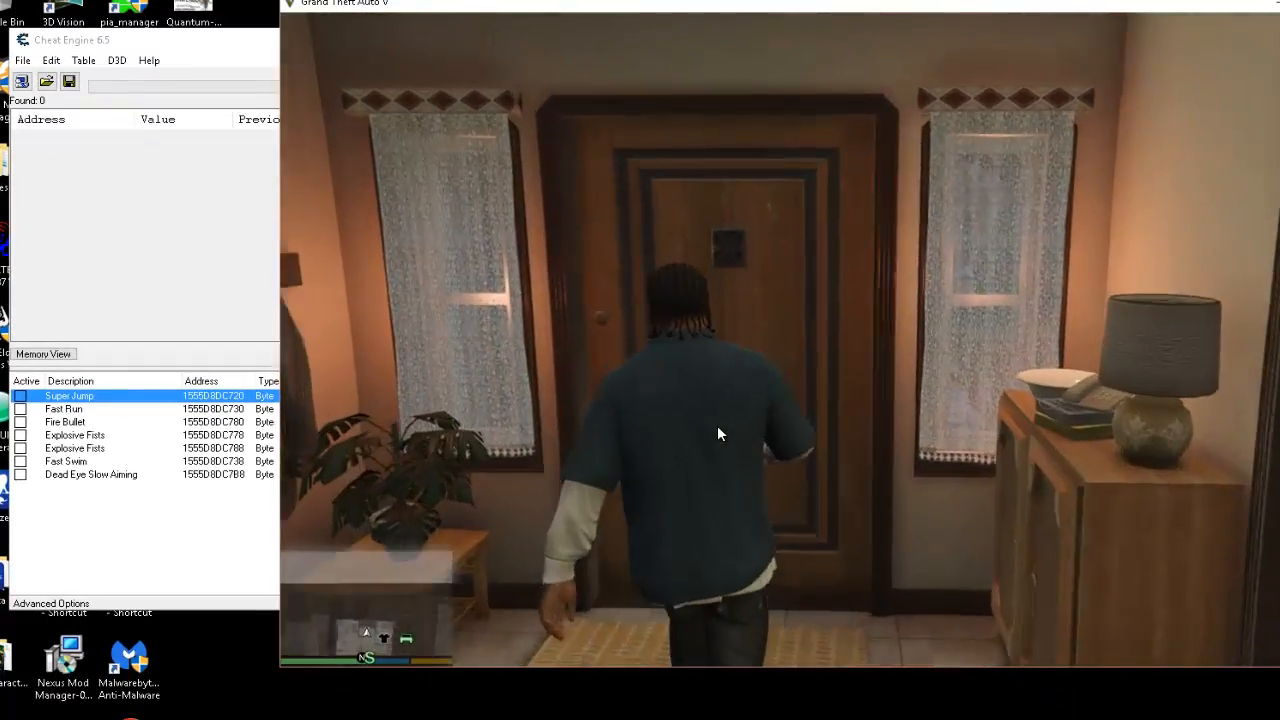
pyautogui.press('w')
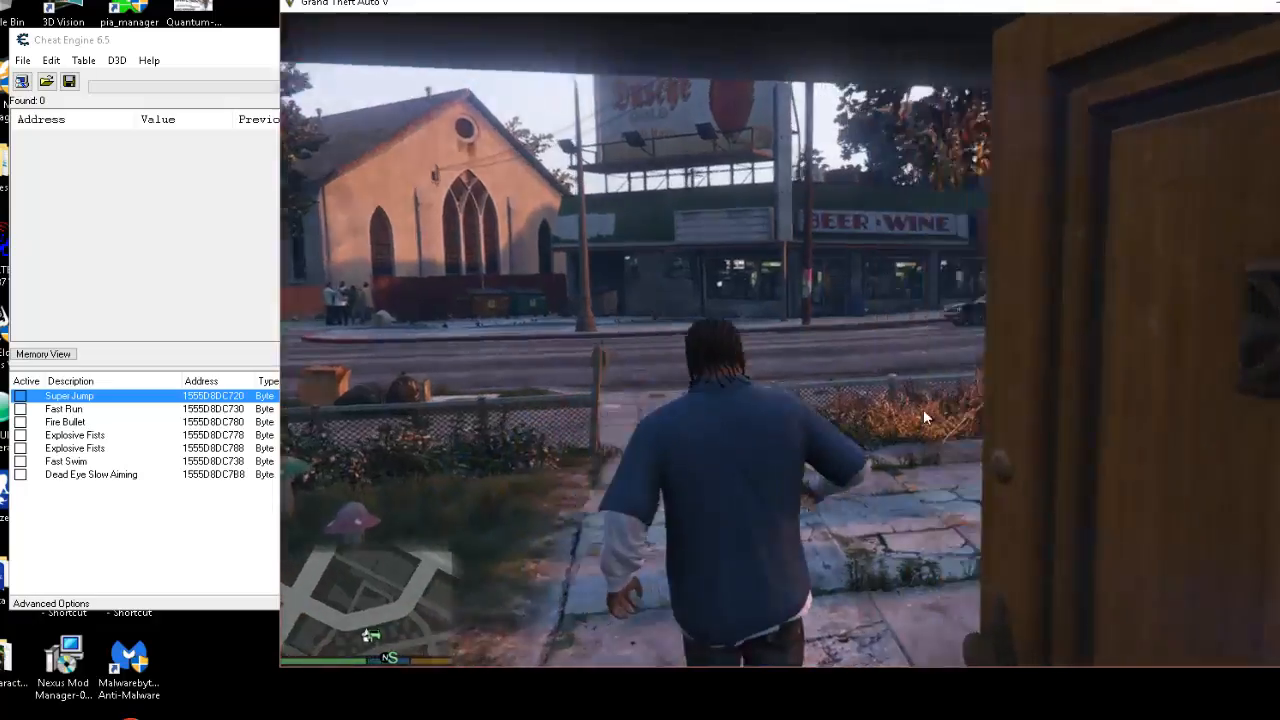
pyautogui.press('w')
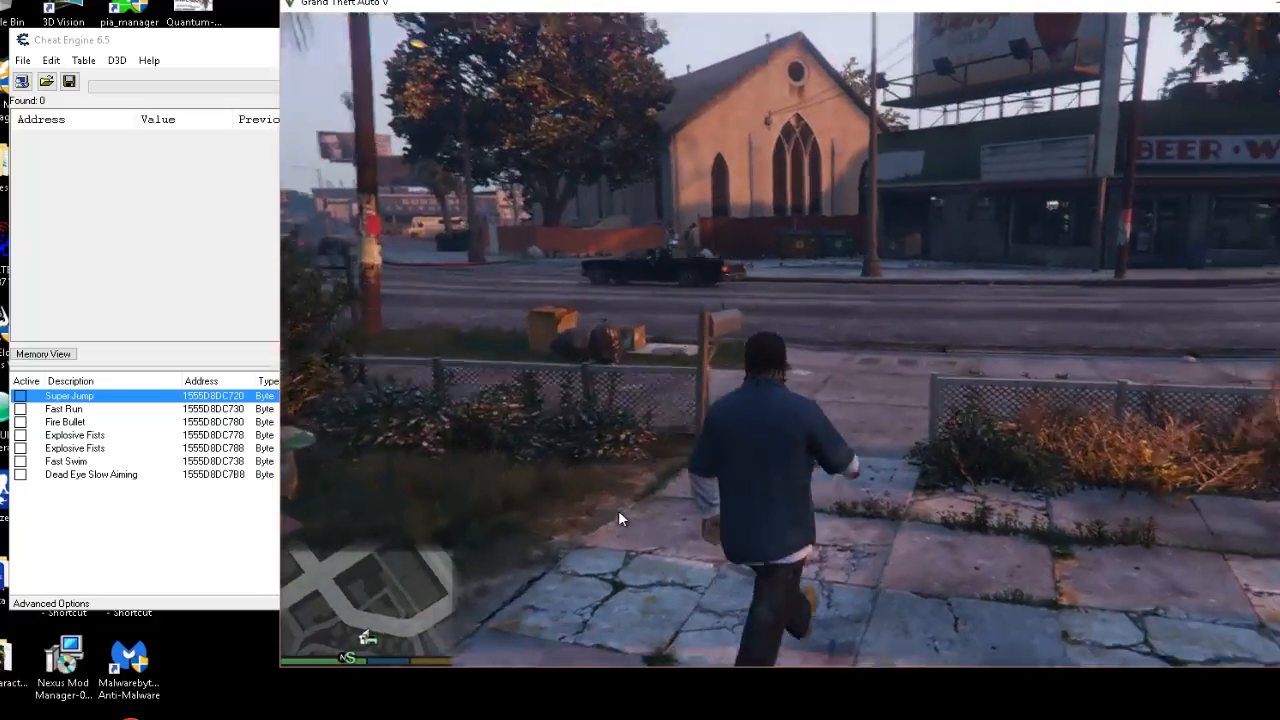
pyautogui.press('w')
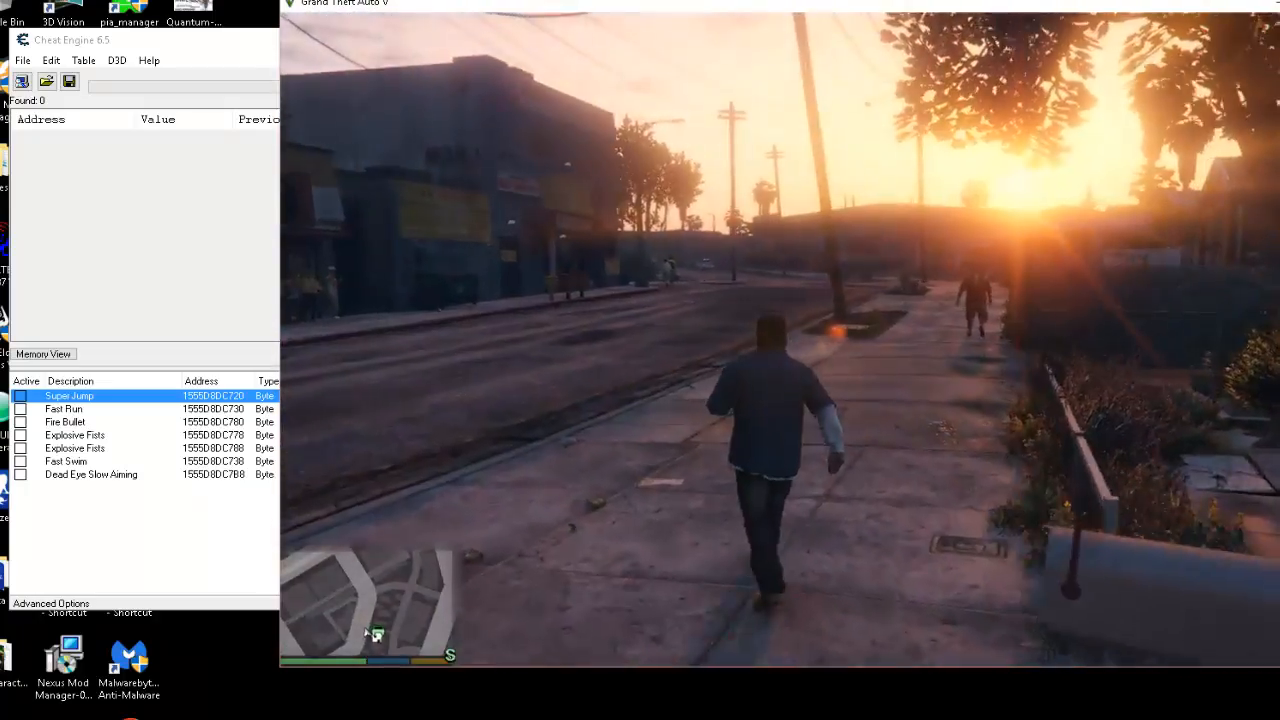
pyautogui.press('w')
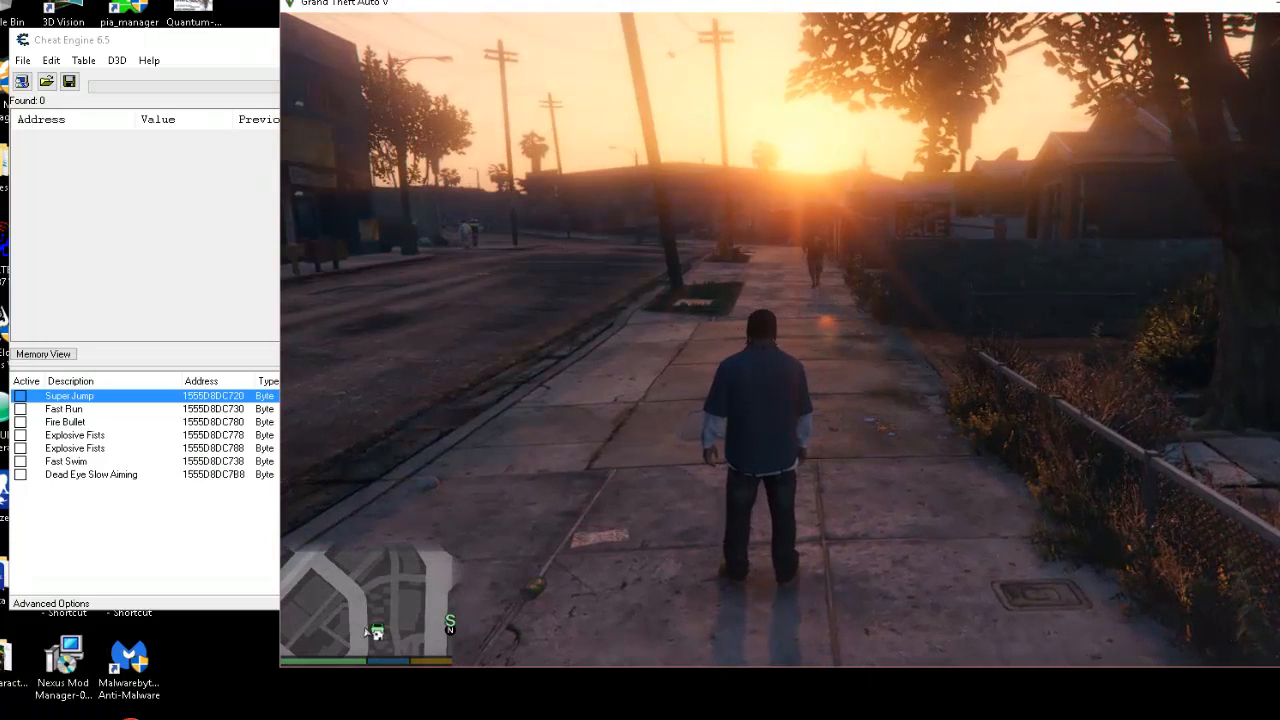
# Return to Cheat Engine and browse the memory region of the Super Jump record.
pyautogui.hotkey('alt', 'Tab')
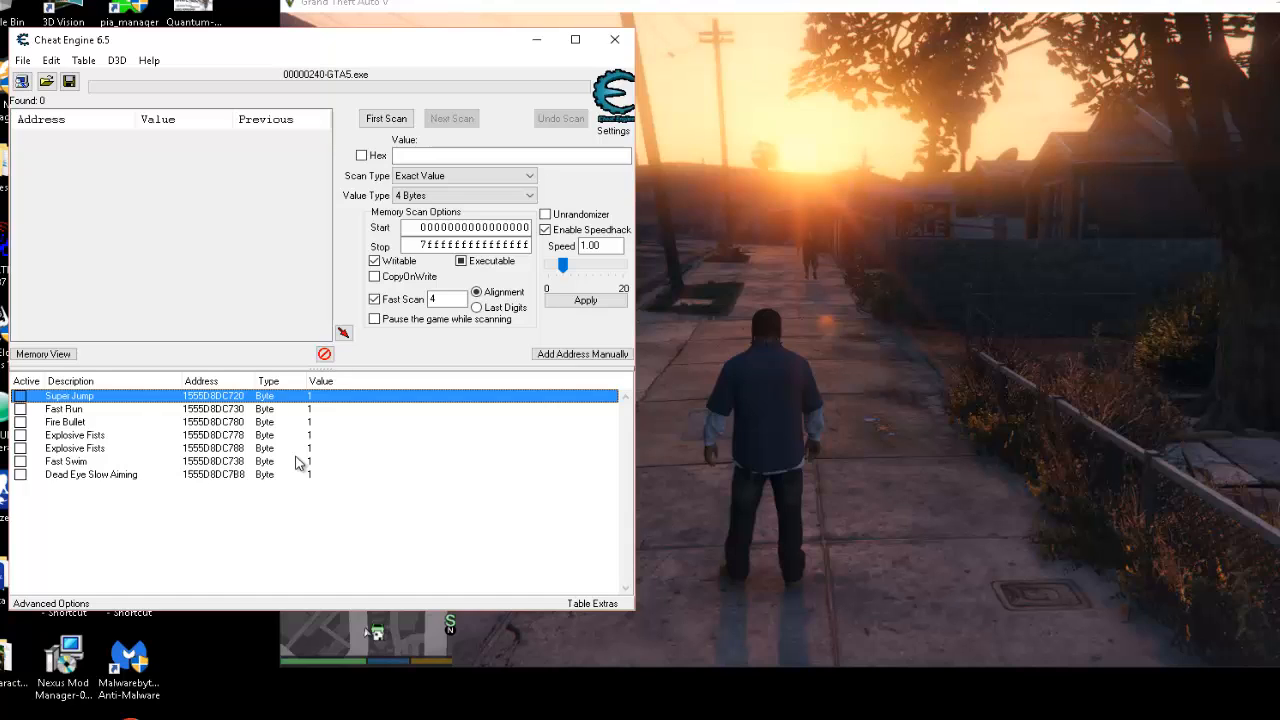
pyautogui.rightClick(230, 398)
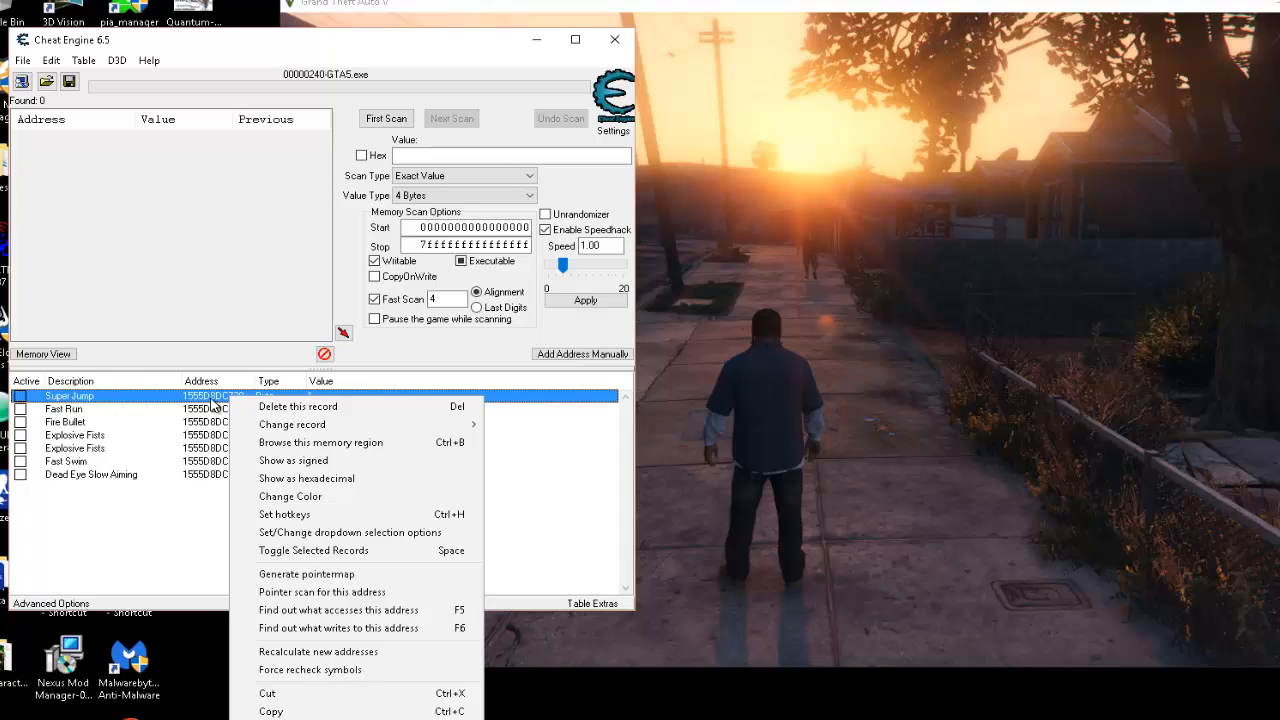
pyautogui.click(214, 404)
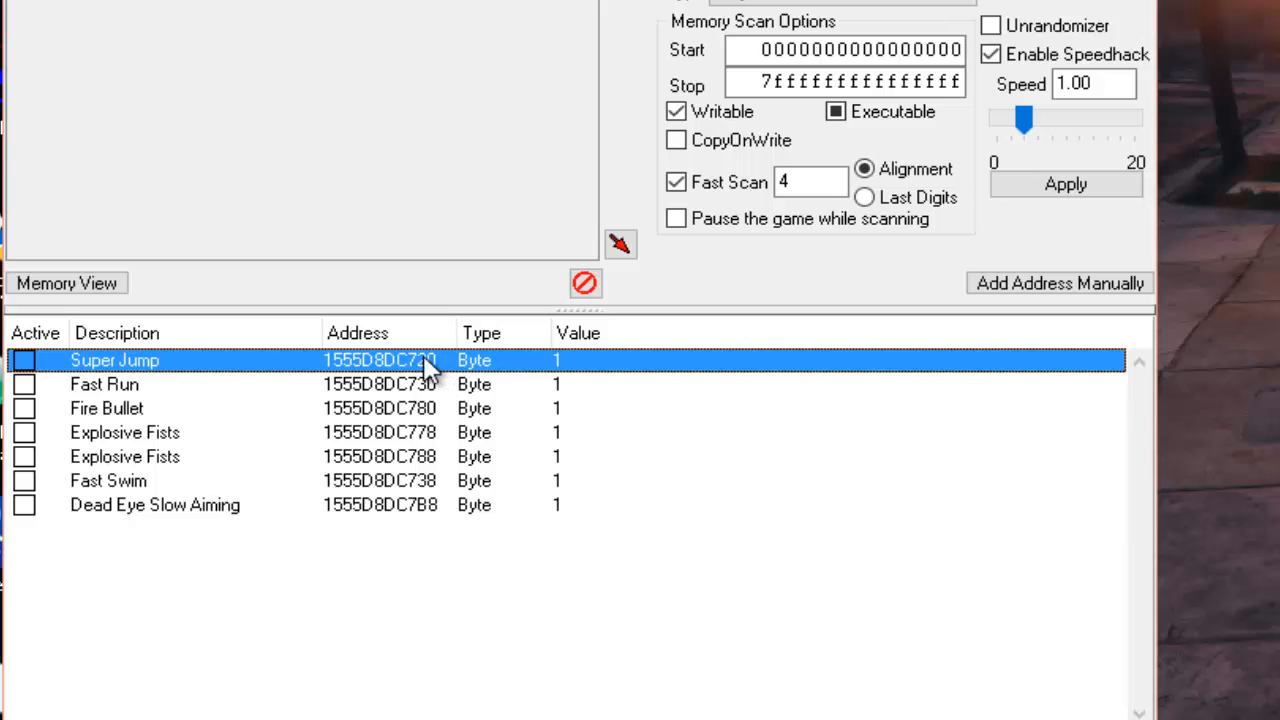
pyautogui.rightClick(425, 365)
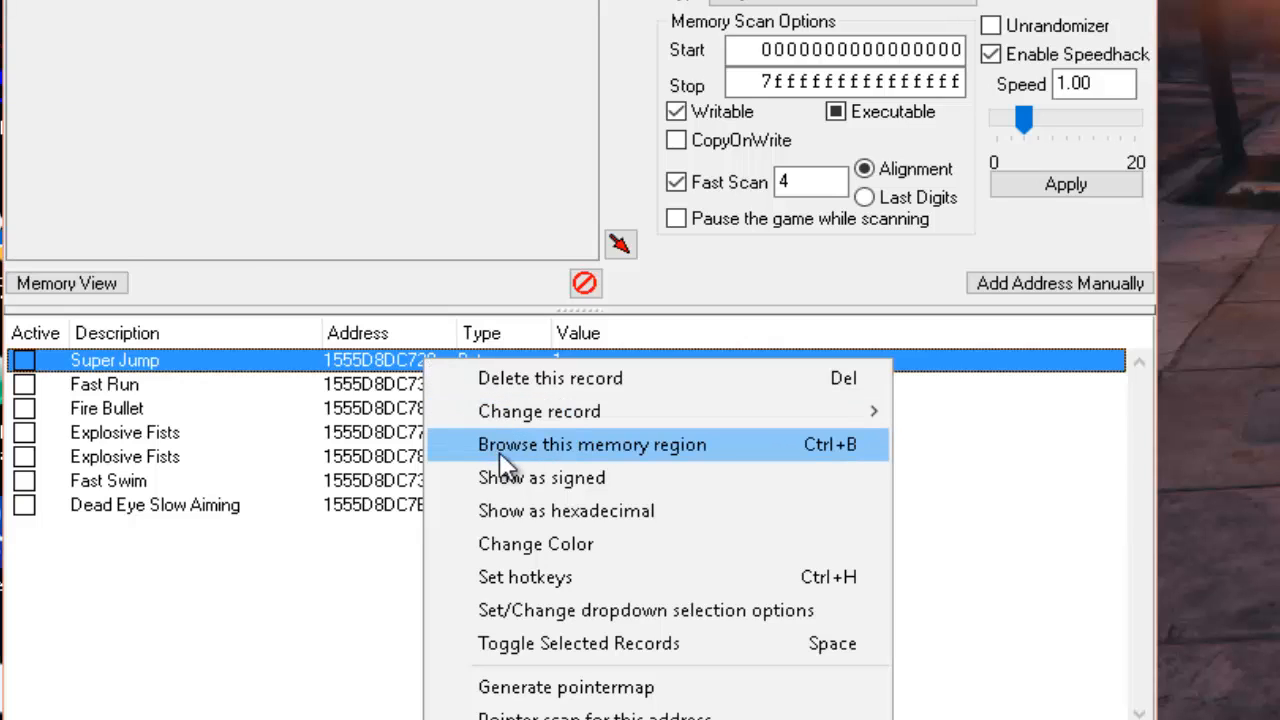
pyautogui.click(662, 445)
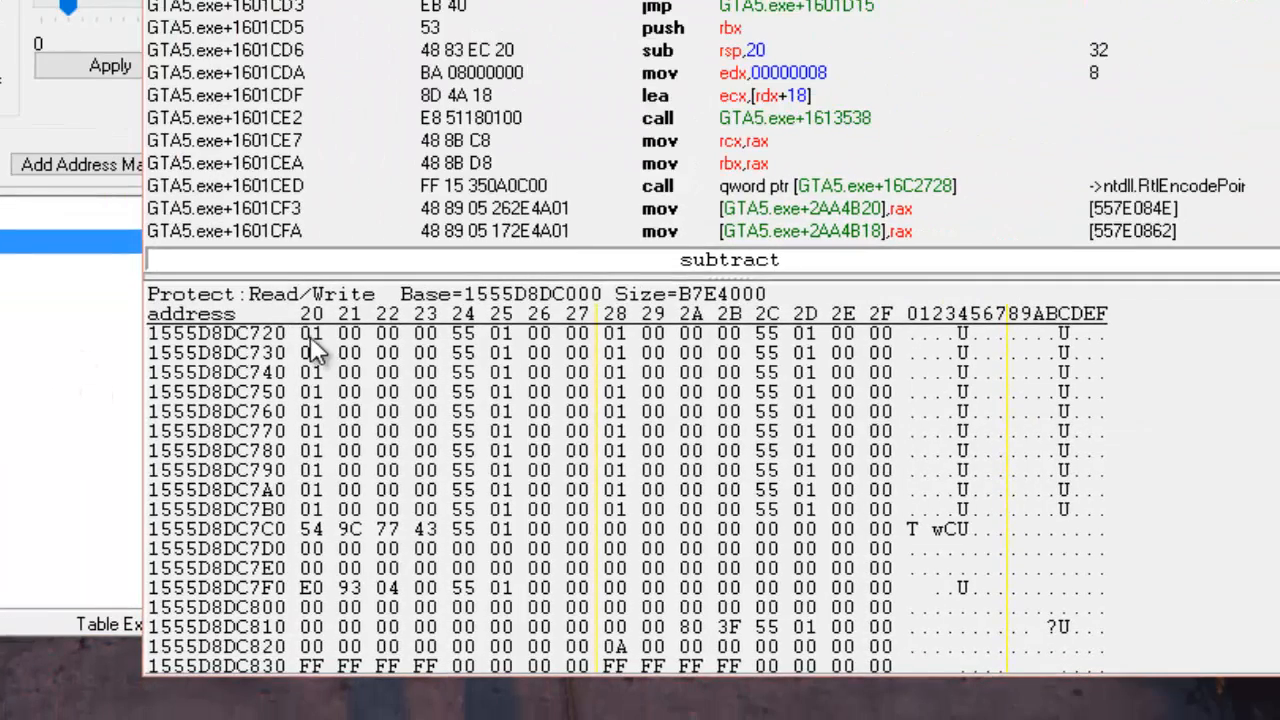
# Examine the bytes at the Super Jump and Dead Eye Slow Aiming addresses, and the 7B 14 2E 3E bytes above them.
pyautogui.click(311, 334)
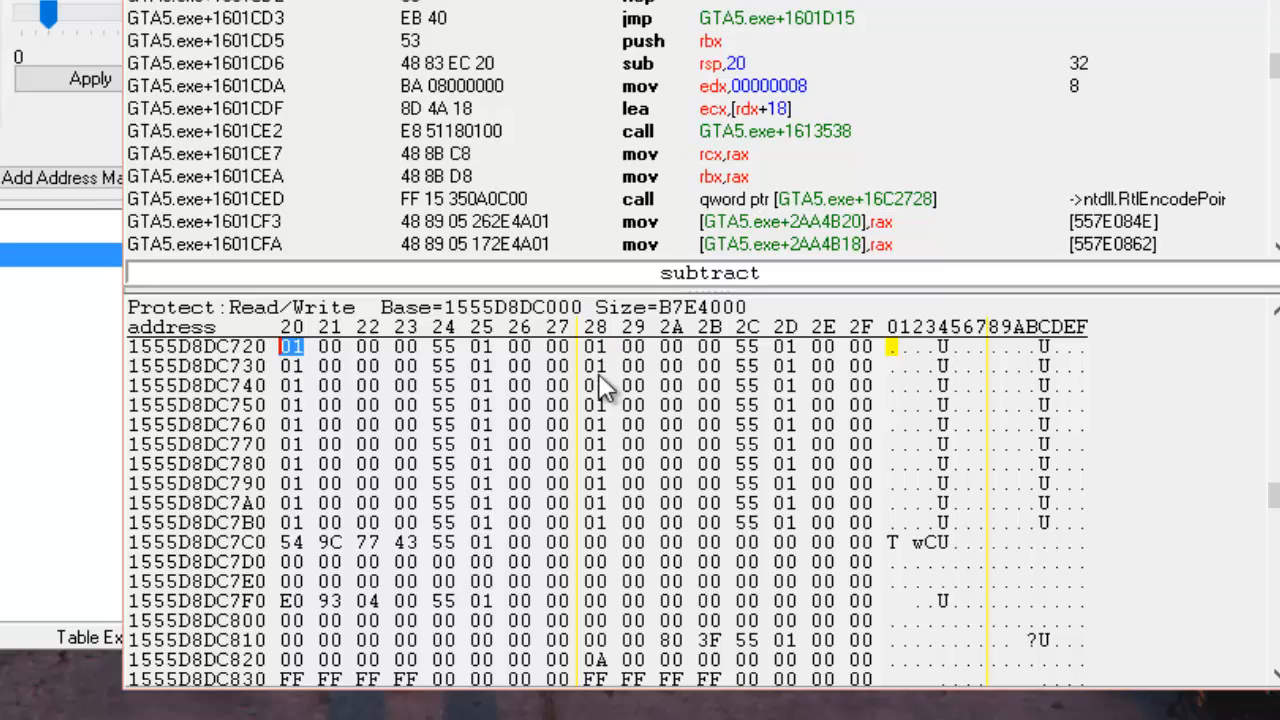
pyautogui.click(594, 522)
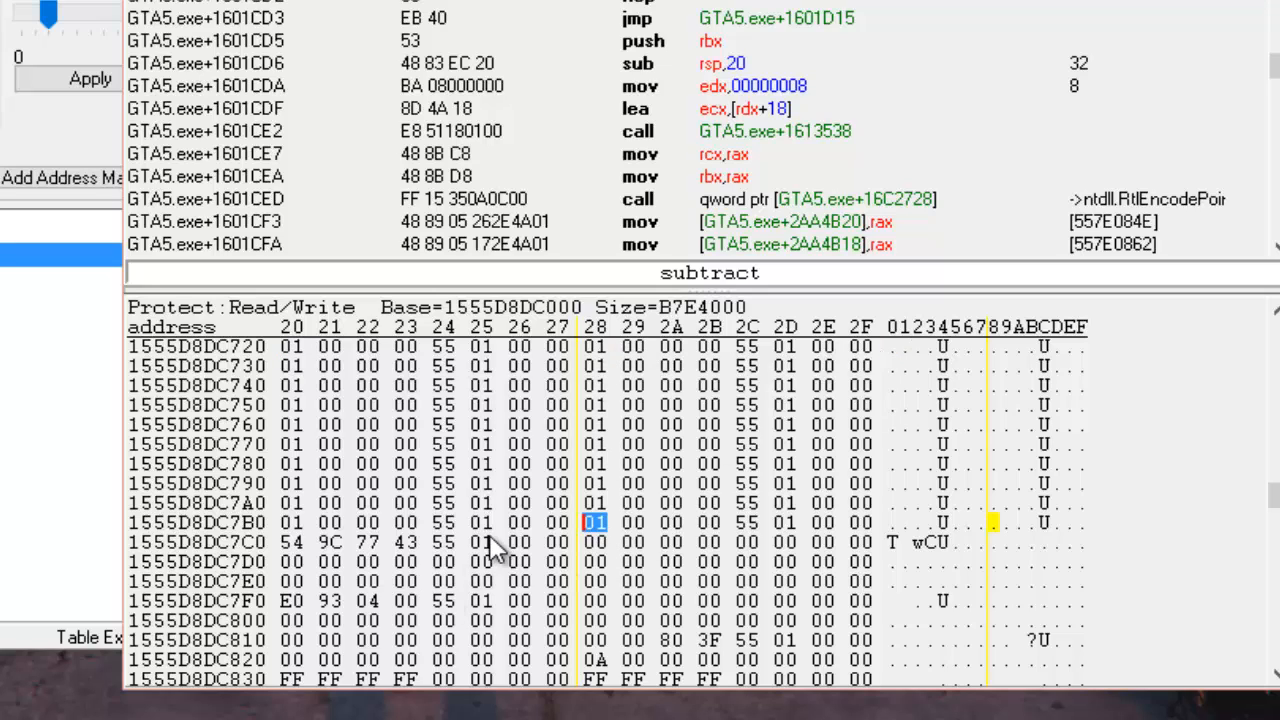
pyautogui.click(289, 347)
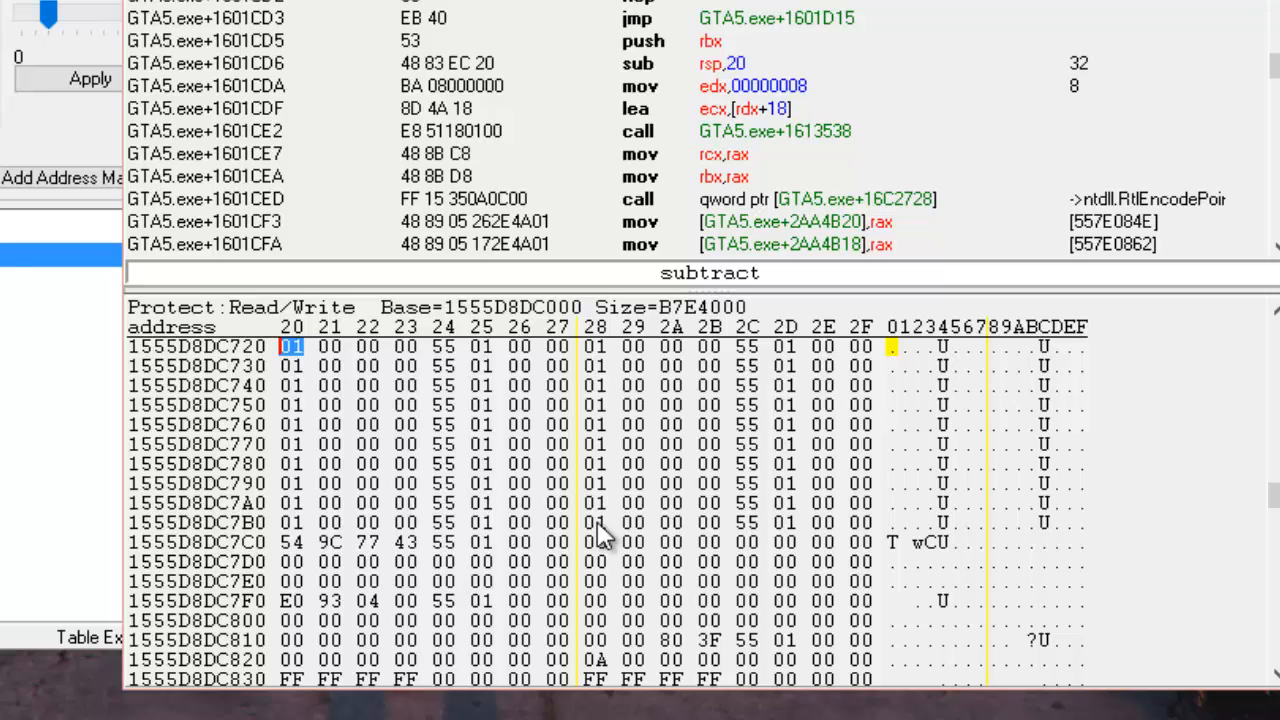
pyautogui.scroll(2, 600, 535)
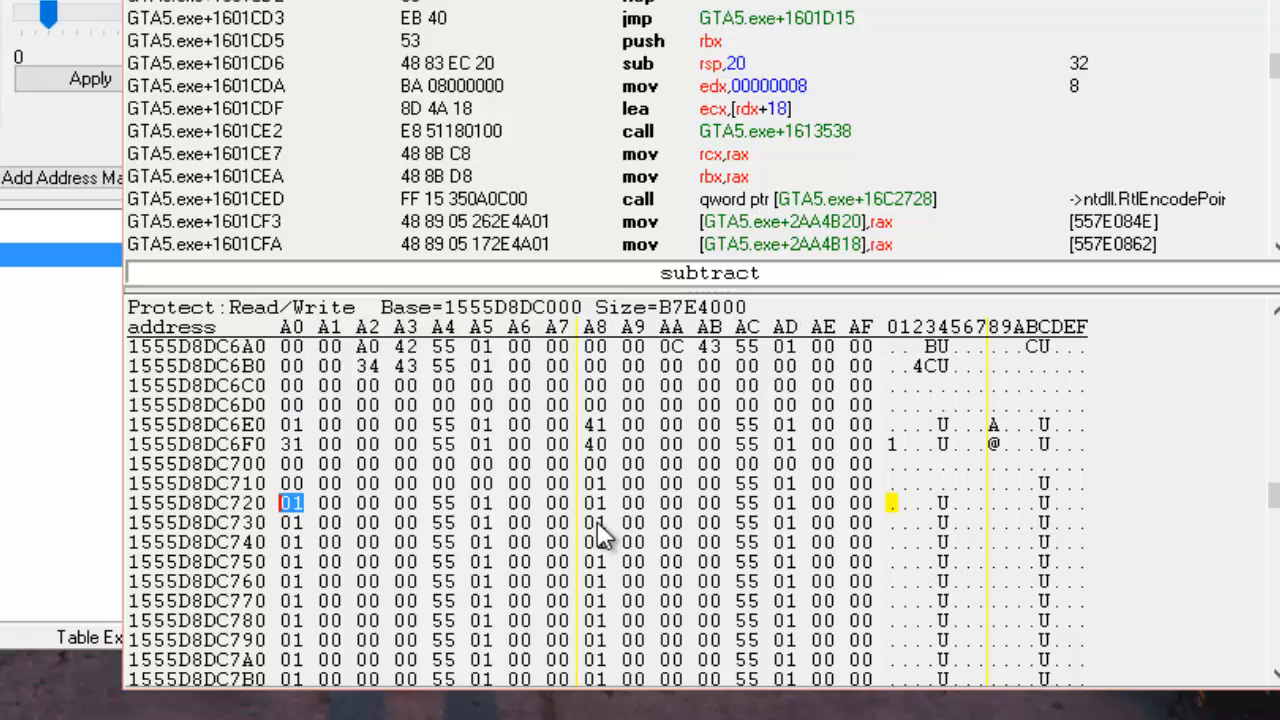
pyautogui.scroll(1, 600, 535)
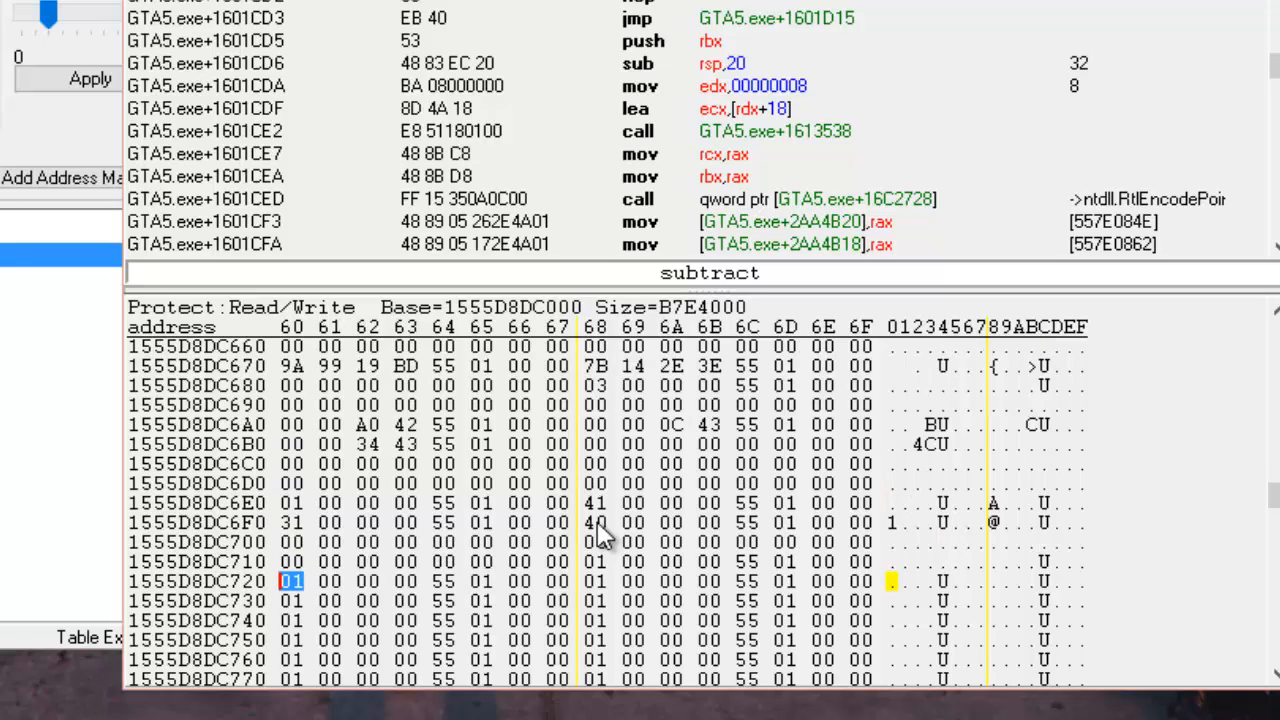
pyautogui.click(594, 367)
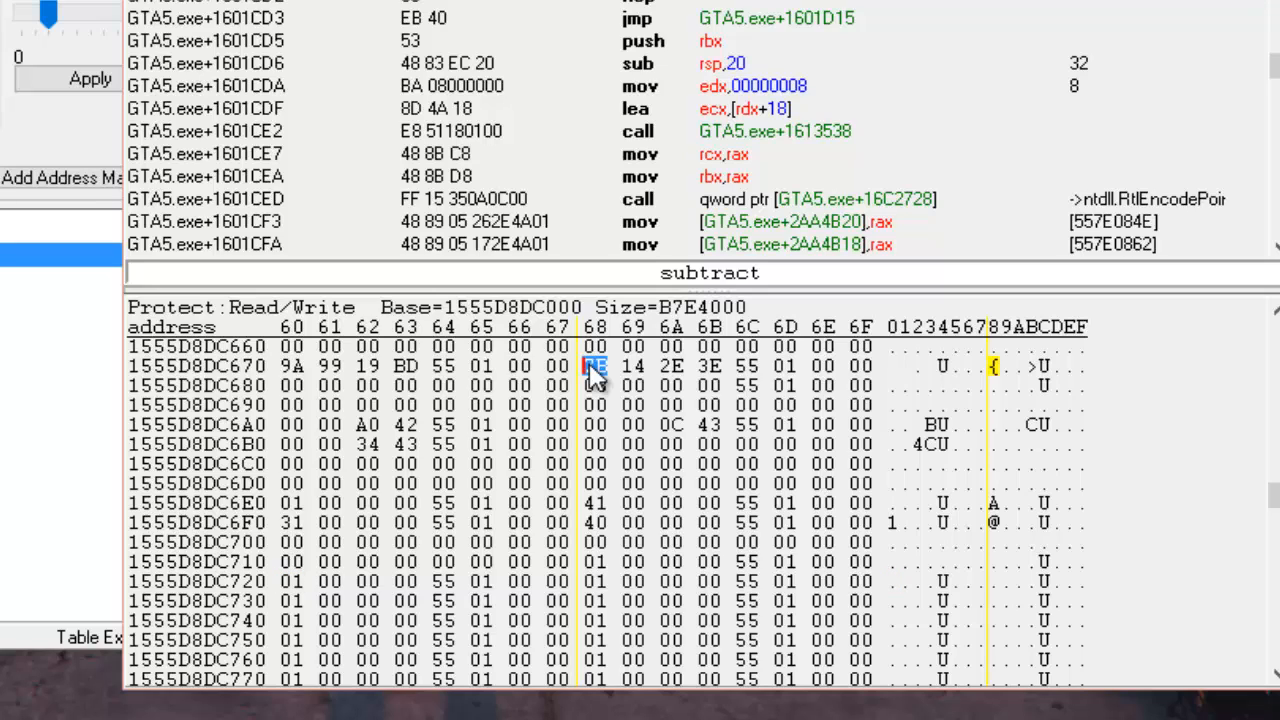
pyautogui.click(290, 583)
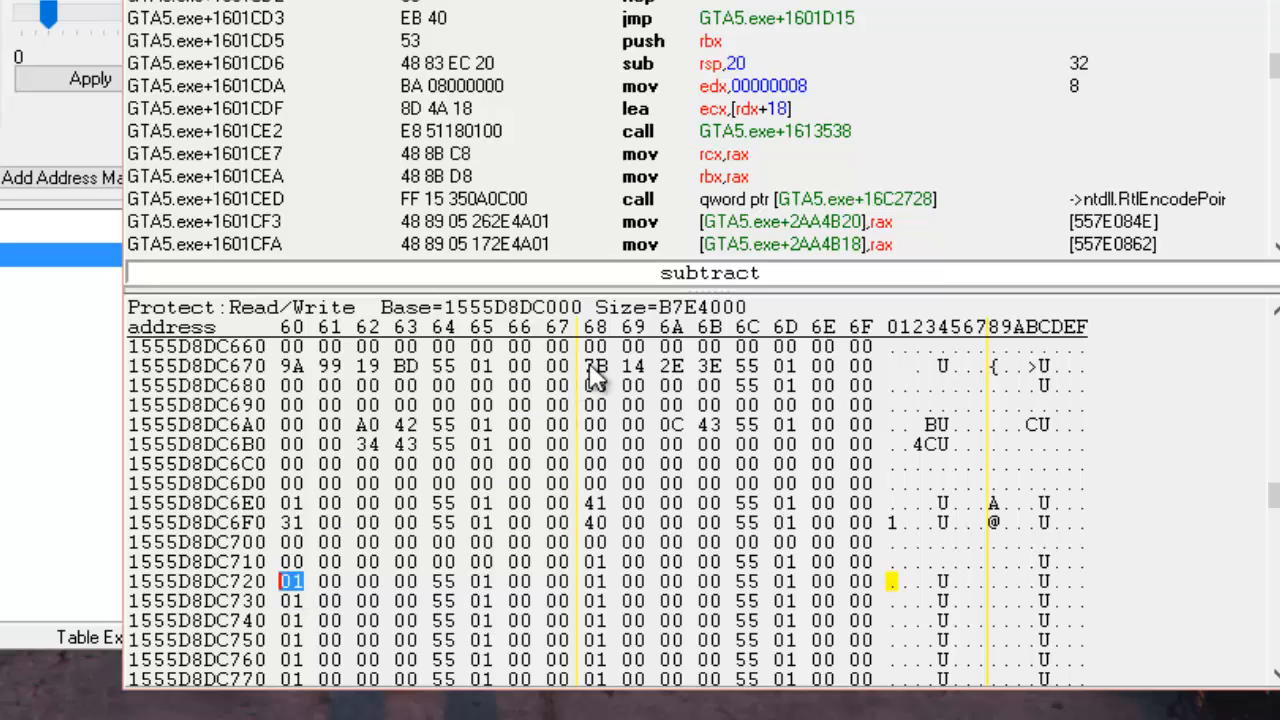
# Select the bytes from 7B at 1555D8DC678 through 43 at 1555D8DC7C3 and copy them to the clipboard.
pyautogui.scroll(-2, 635, 570)
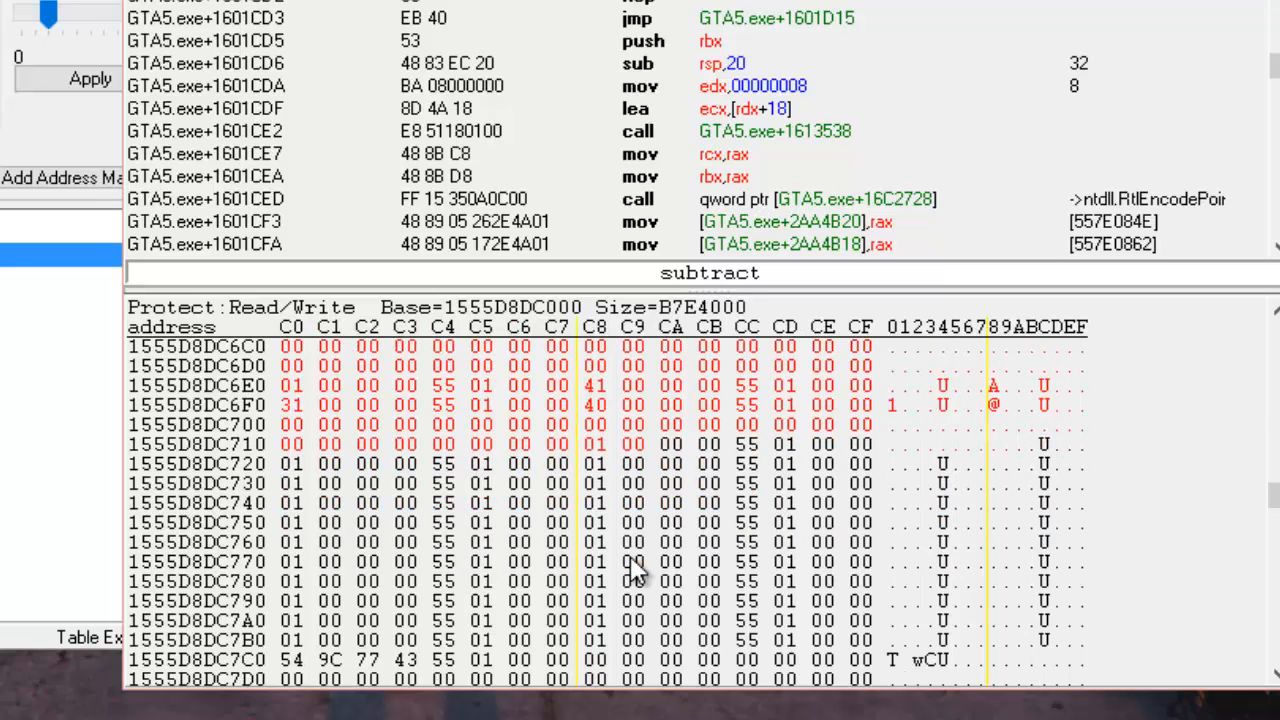
pyautogui.scroll(-2, 637, 570)
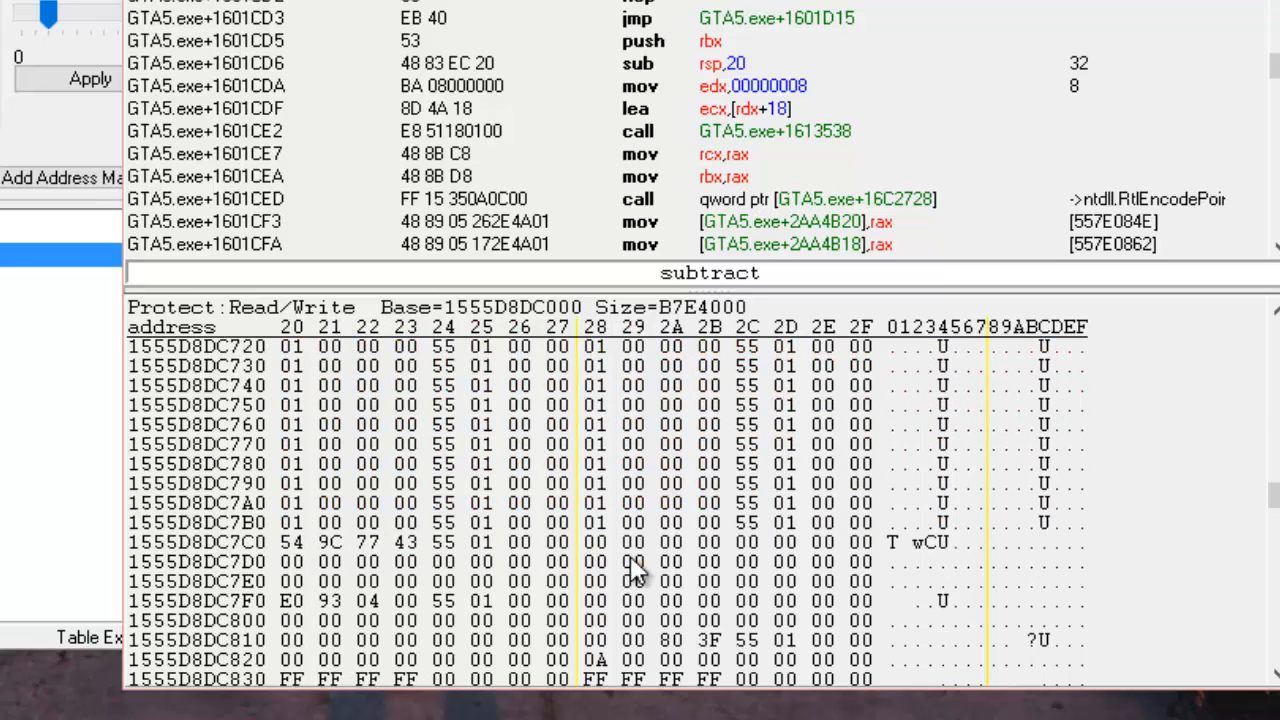
pyautogui.rightClick(402, 546)
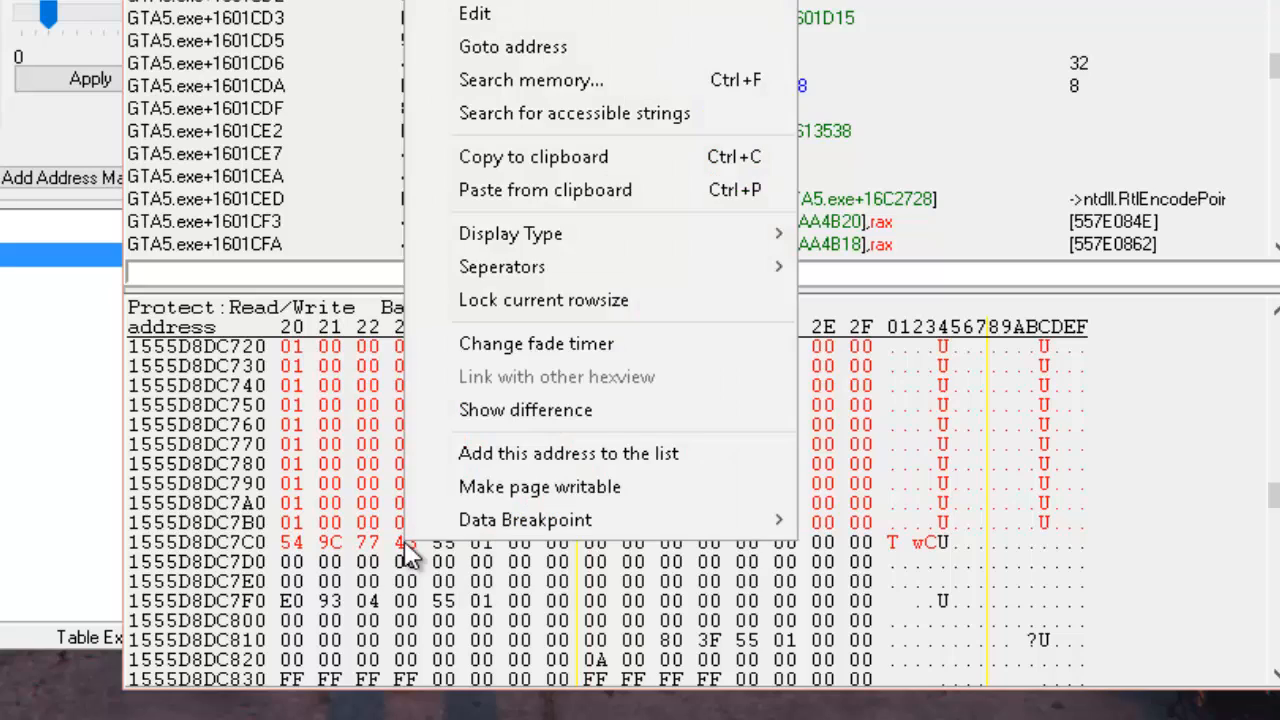
pyautogui.moveTo(643, 276)
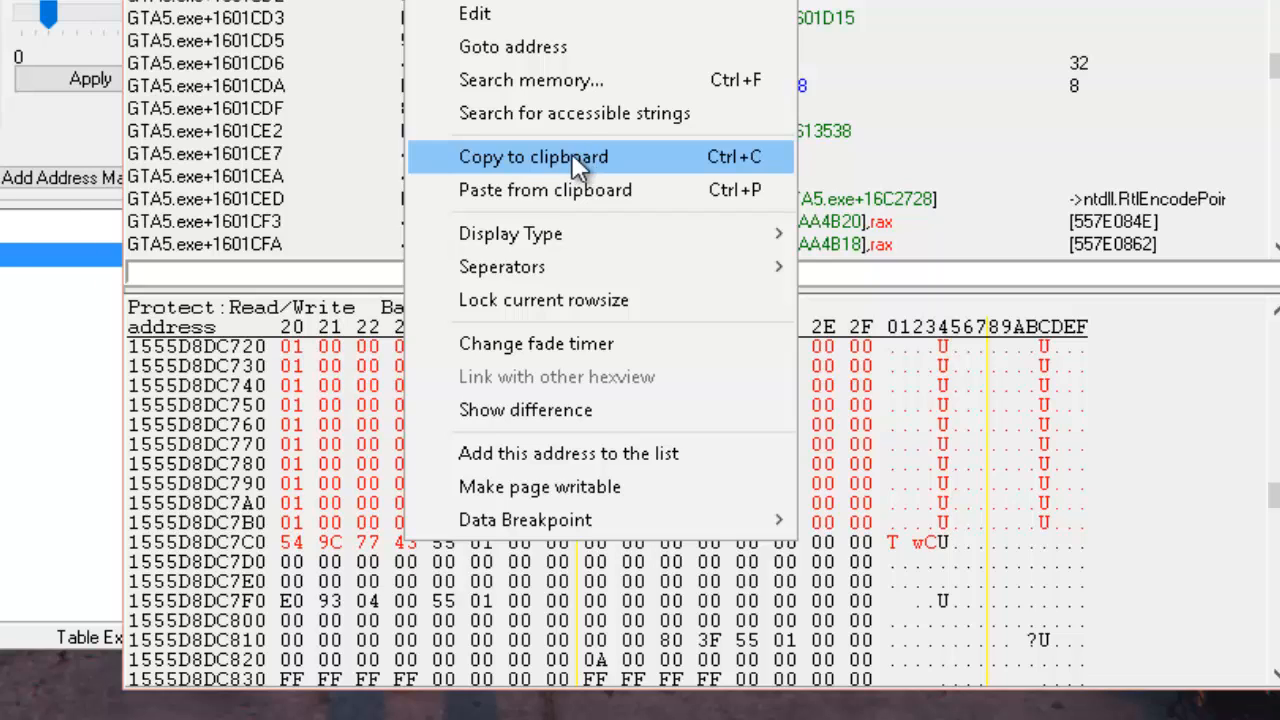
pyautogui.click(585, 160)
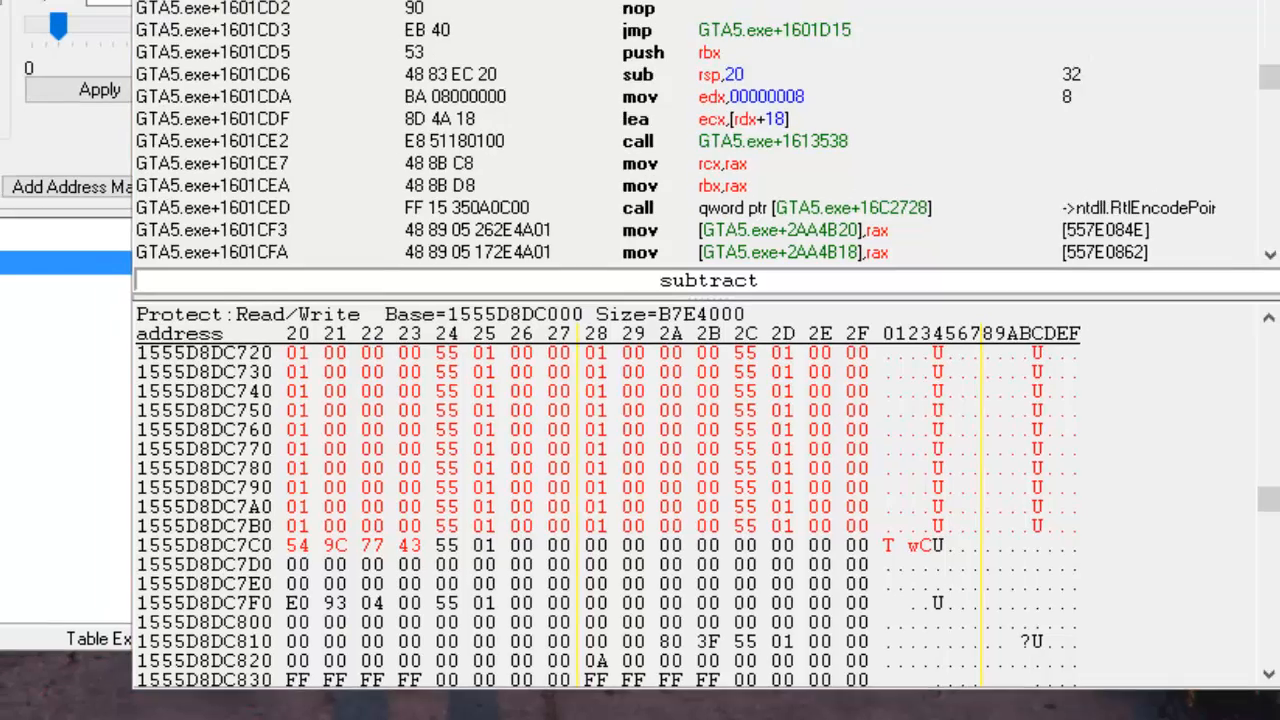
# Paste the copied bytes into the blank Notepad document and turn on Word Wrap.
pyautogui.click(350, 718)
pyautogui.rightClick(319, 104)
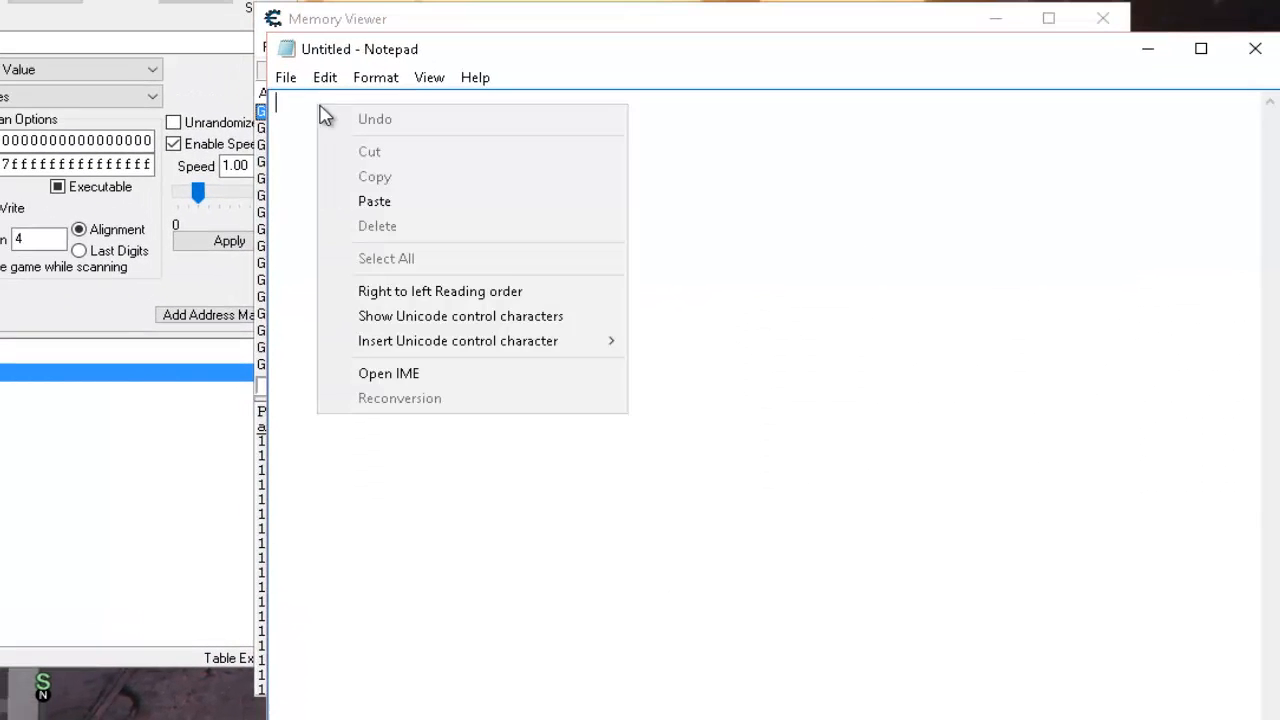
pyautogui.click(370, 201)
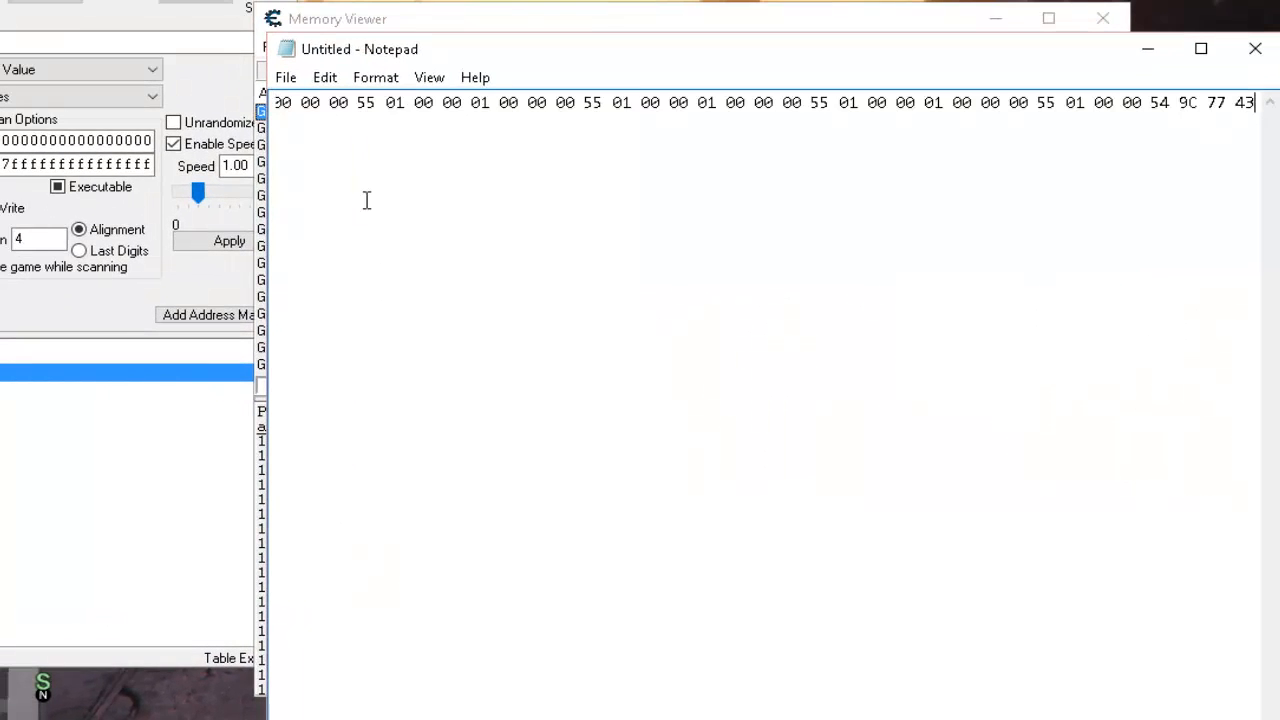
pyautogui.click(375, 77)
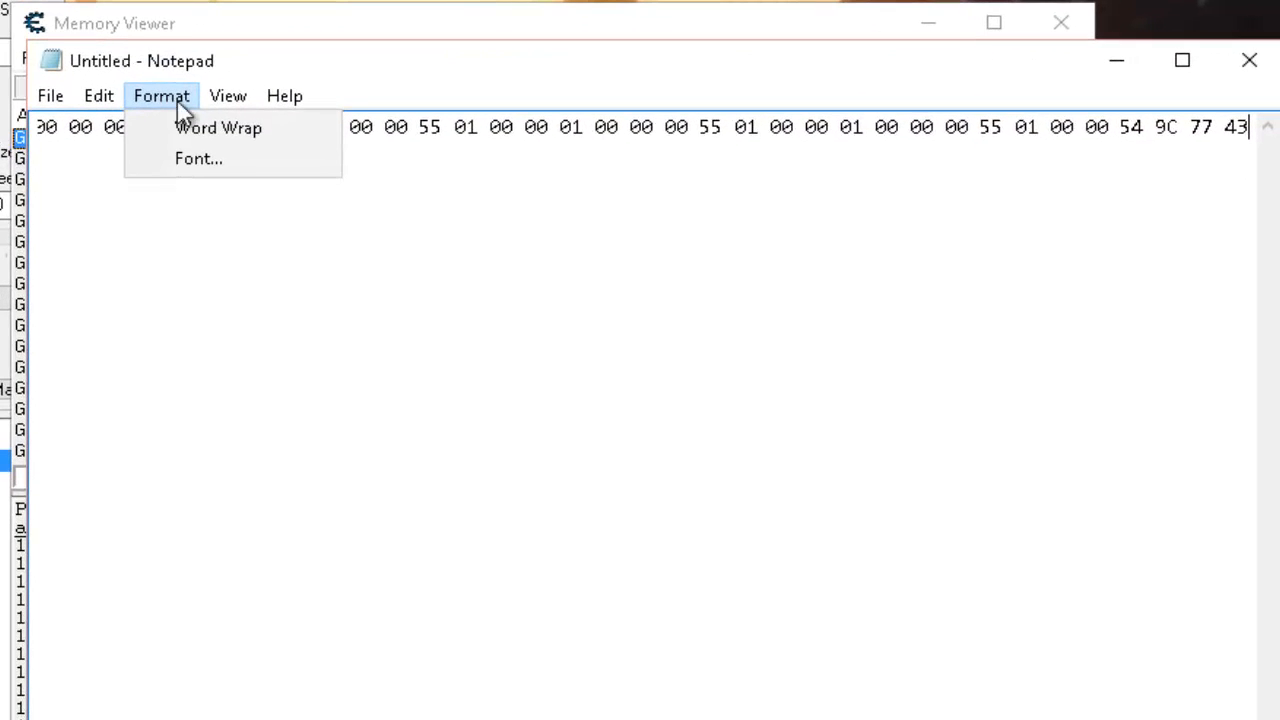
pyautogui.click(250, 135)
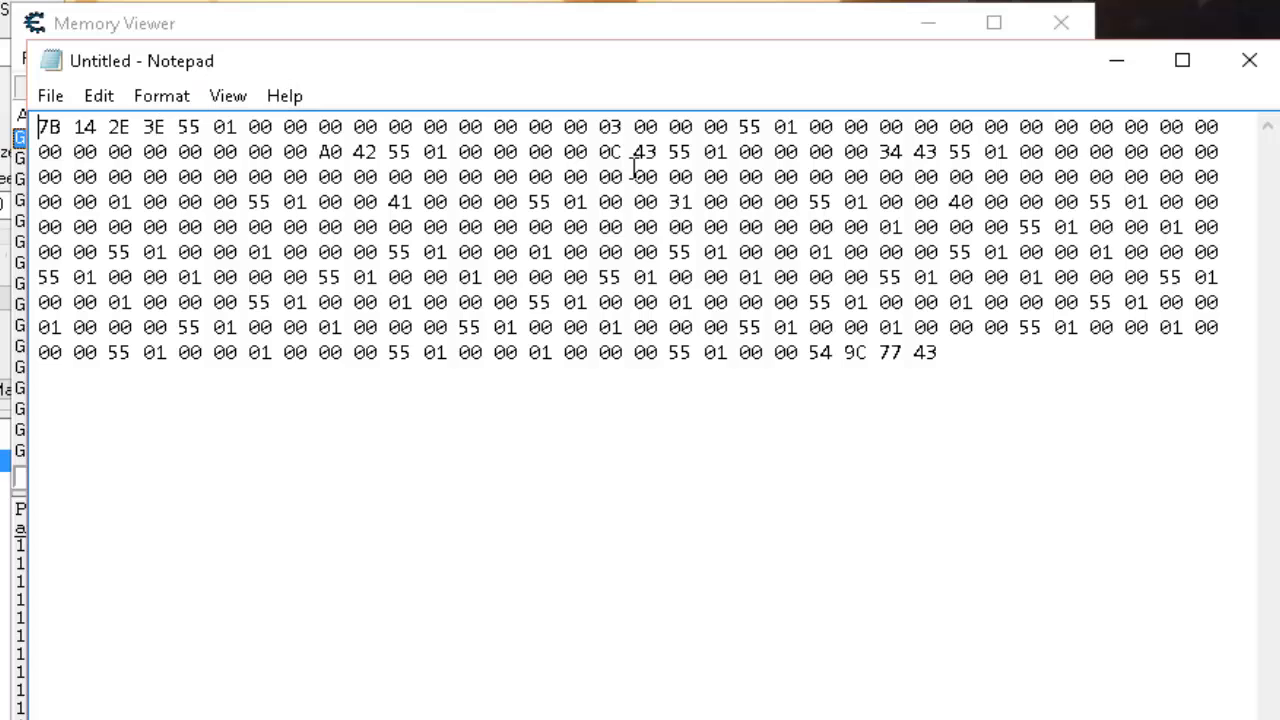
# Review the pasted byte signature from its opening 7B 14 2E 3E 55 to its closing 54 9C 77 43, highlighting parts of it.
pyautogui.moveTo(977, 328); pyautogui.dragTo(508, 176)
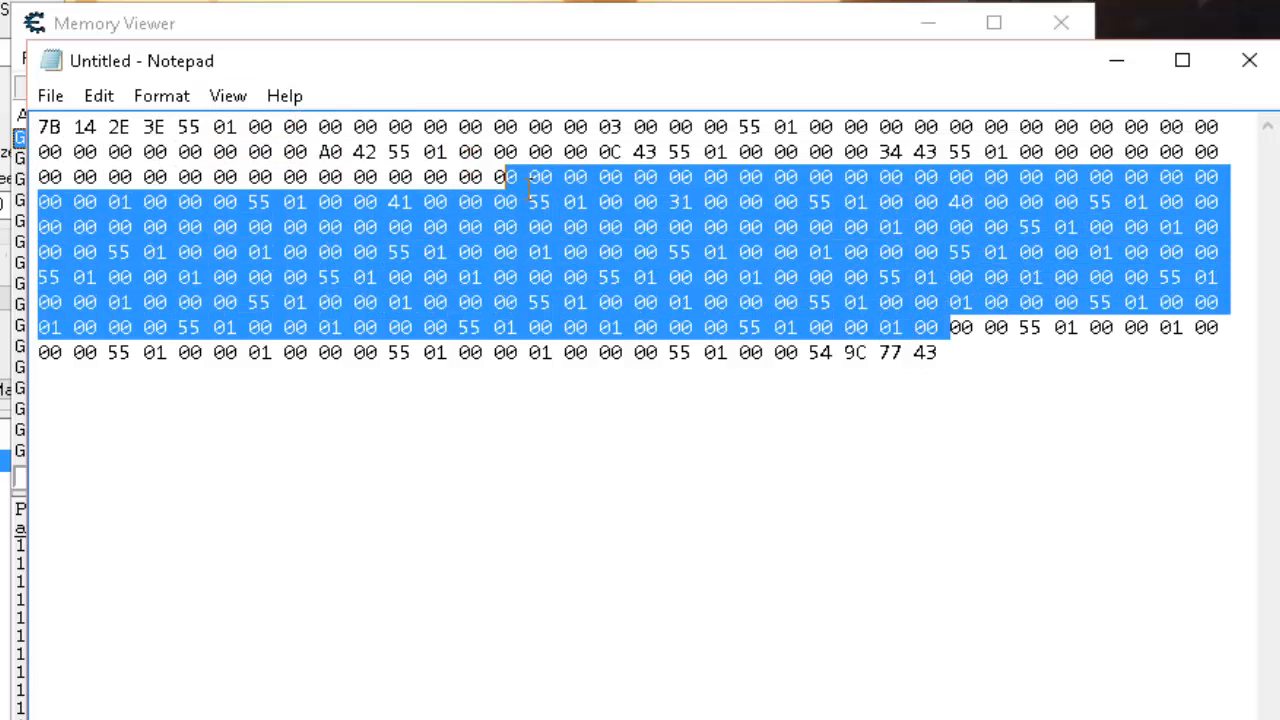
pyautogui.click(956, 373)
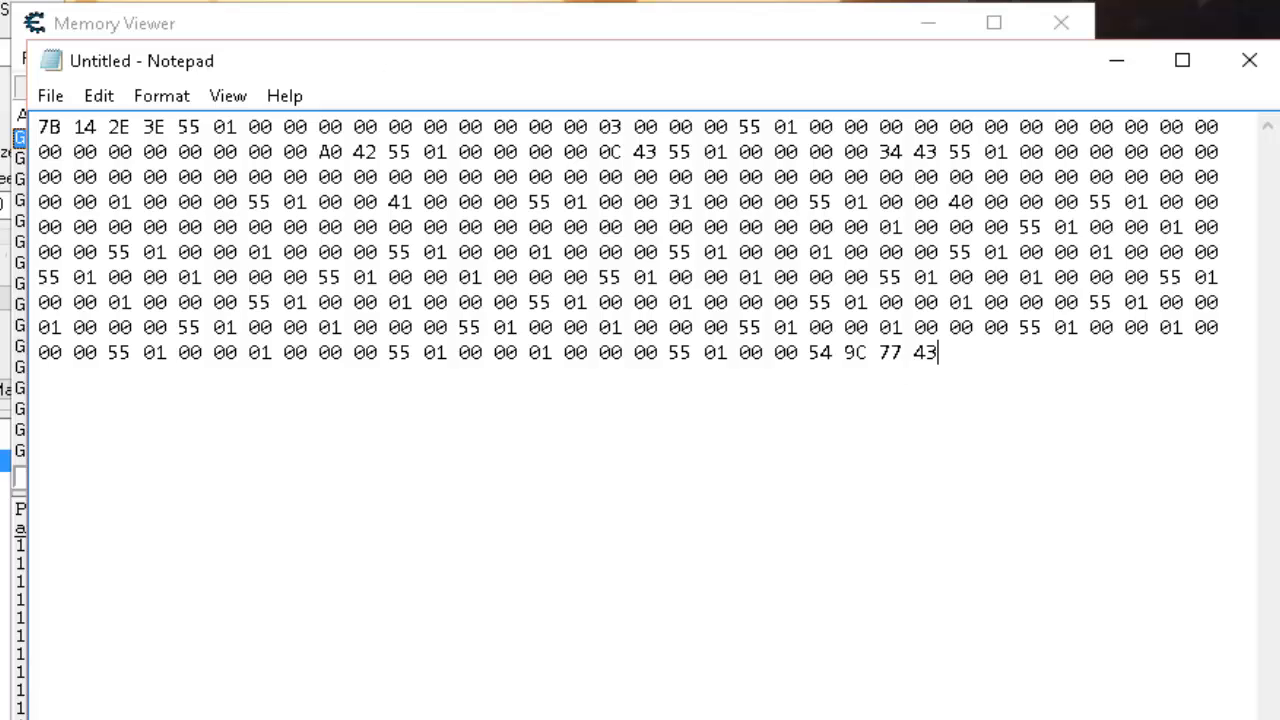
pyautogui.moveTo(40, 122); pyautogui.dragTo(1008, 416)
pyautogui.click(1006, 416)
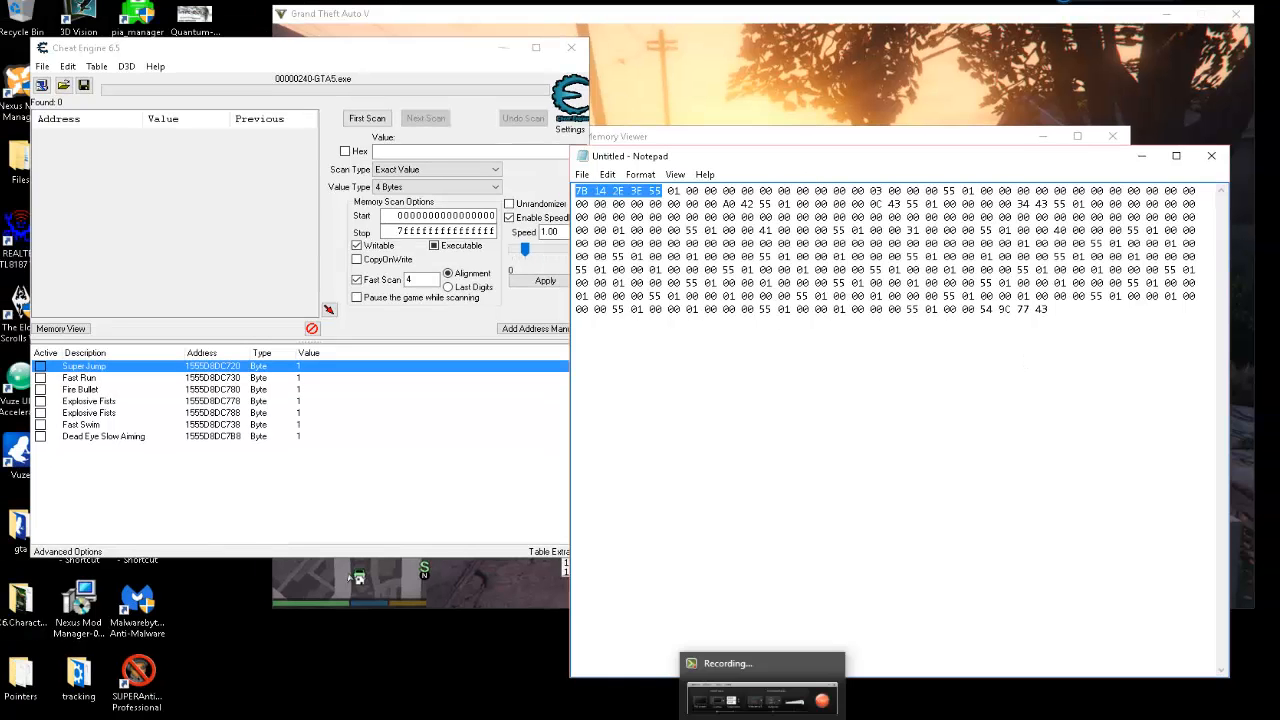
pyautogui.click(762, 700)
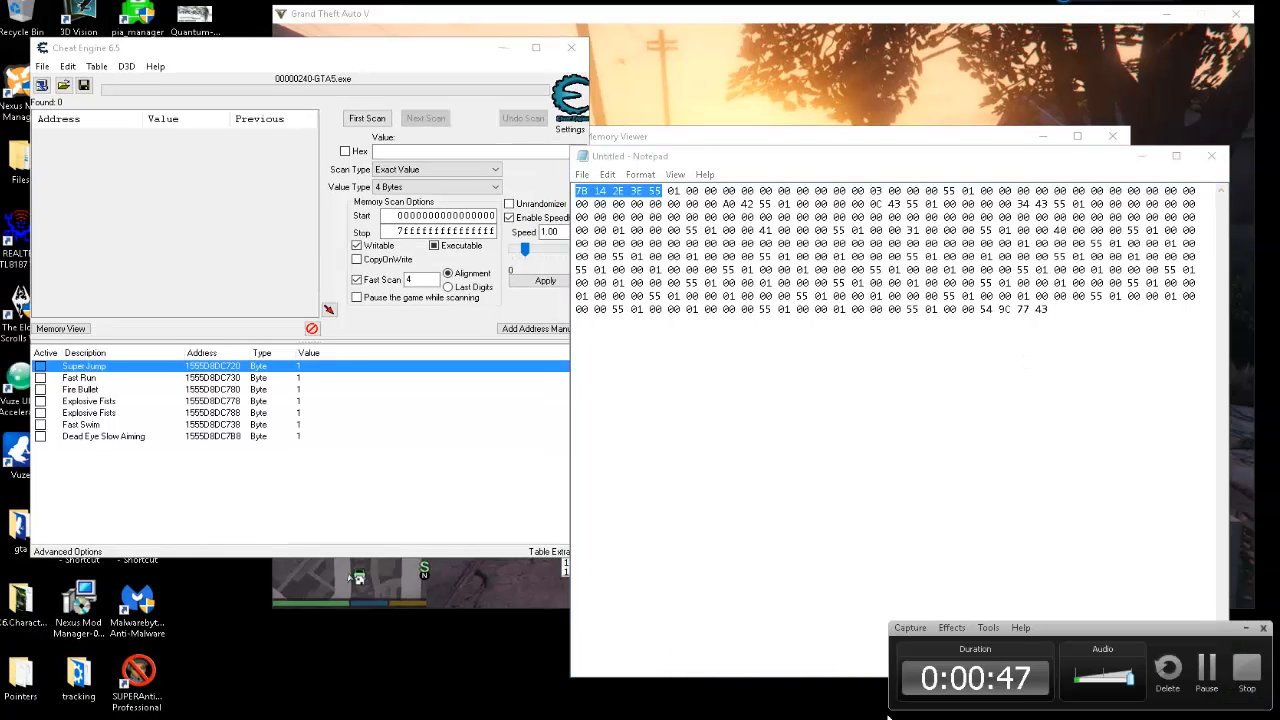
pyautogui.click(1208, 678)
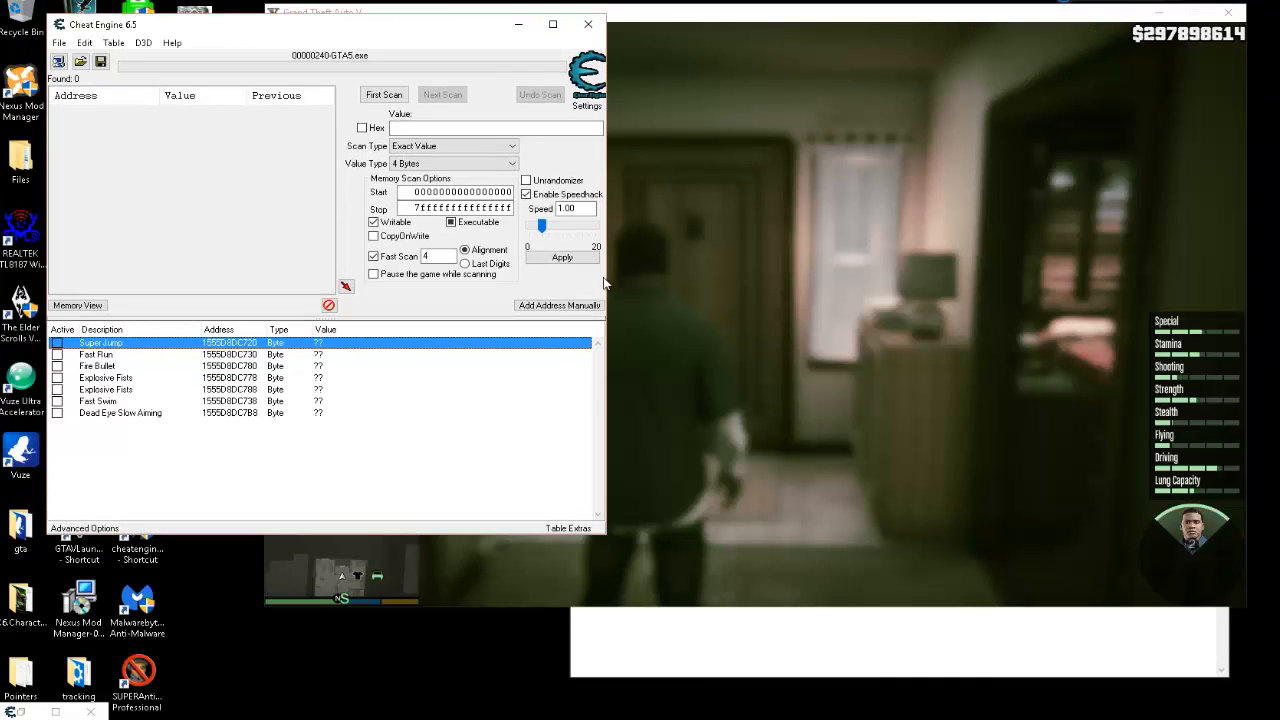
# Scan GTA5.exe for the array of bytes 7B 14 2E 3E, with the Writable memory filter set to its indeterminate state.
pyautogui.click(425, 165)
pyautogui.click(362, 218)
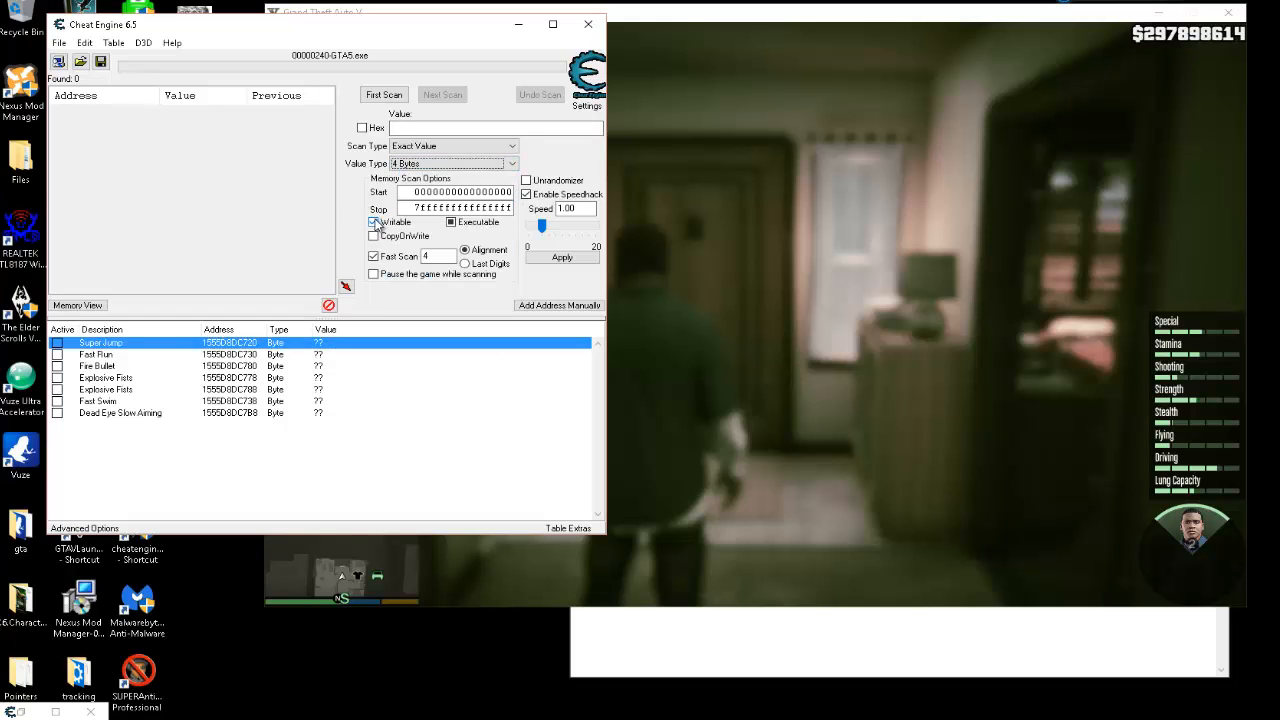
pyautogui.click(373, 223)
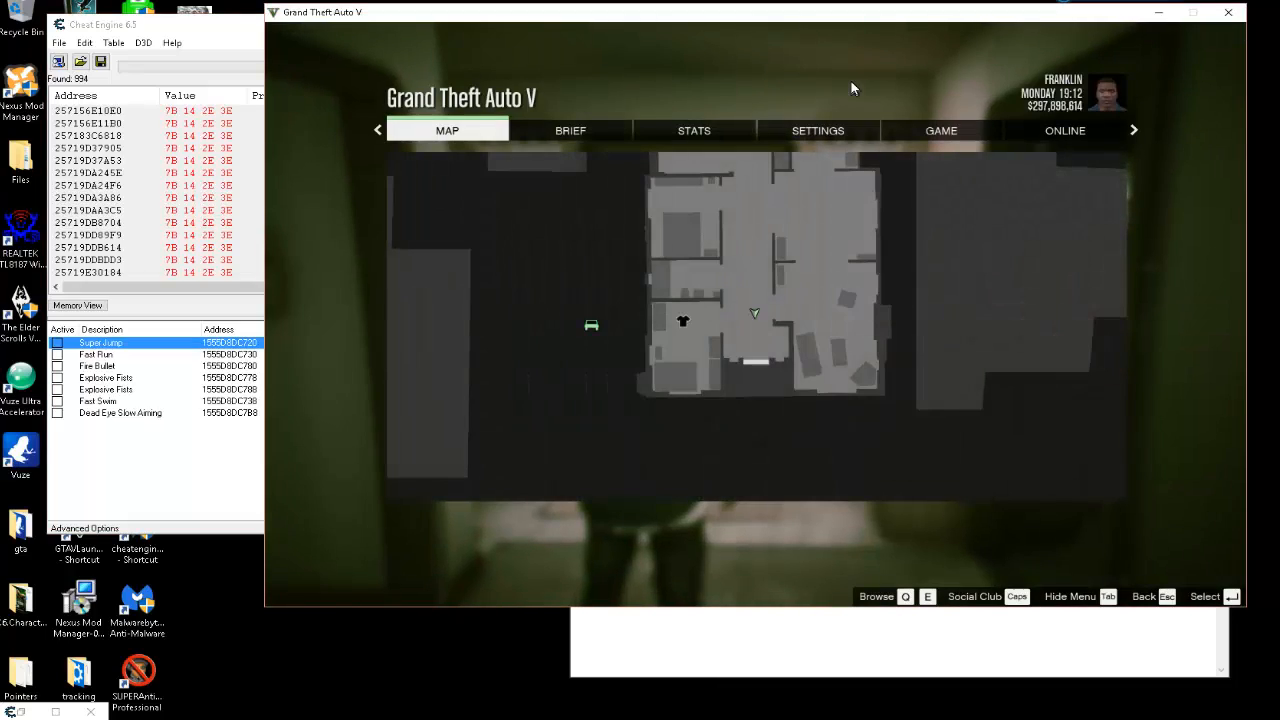
# Resume Grand Theft Auto V, walk the character out of the house to the front yard, and return to Cheat Engine.
pyautogui.press('Escape')
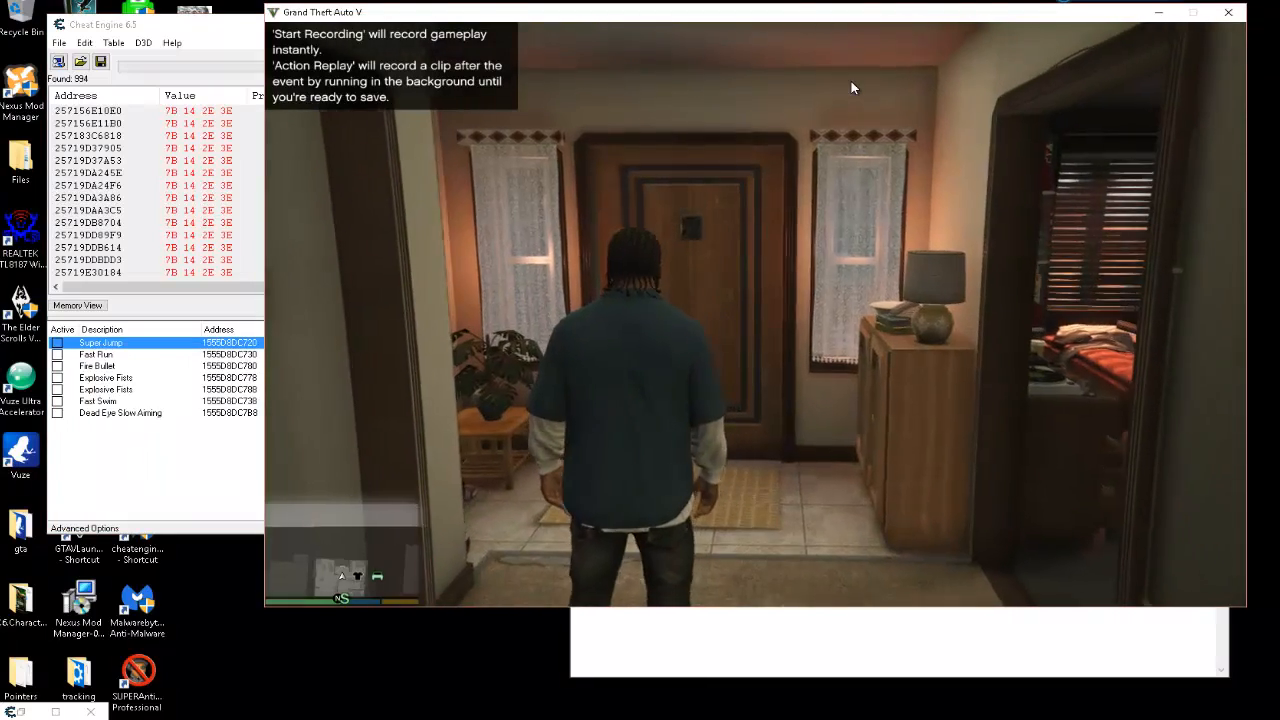
pyautogui.press('w')
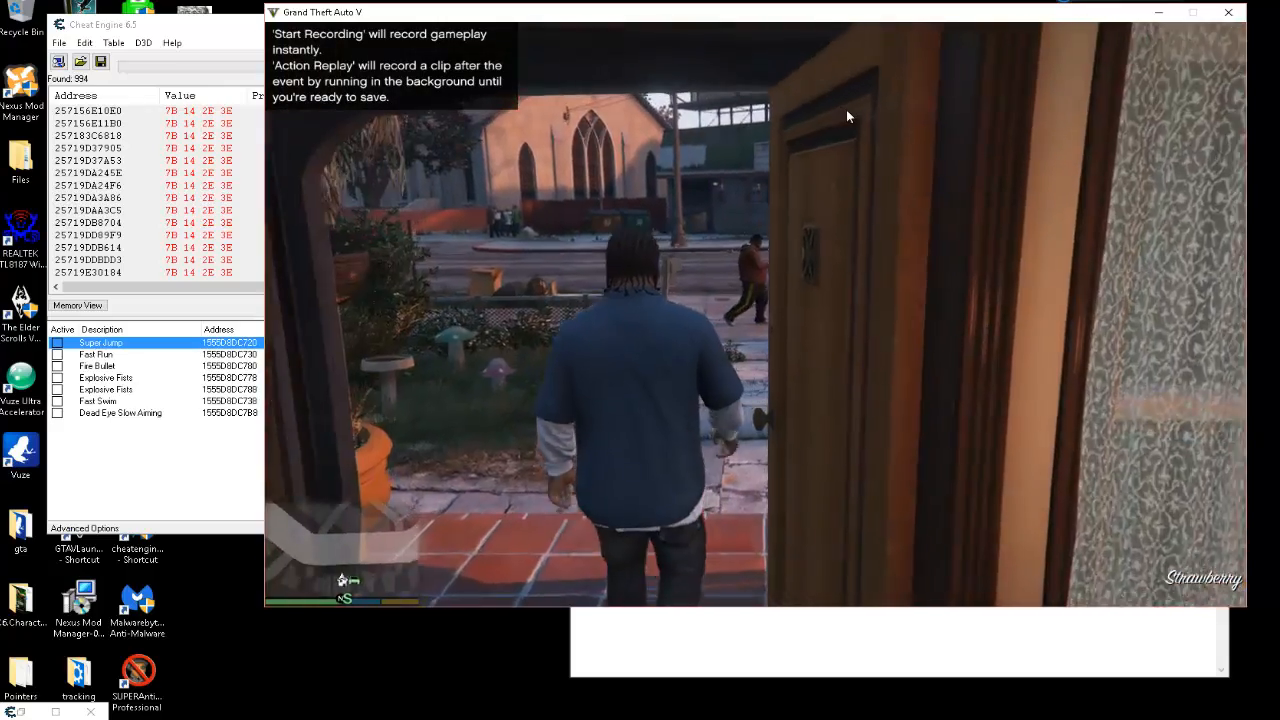
pyautogui.press('w')
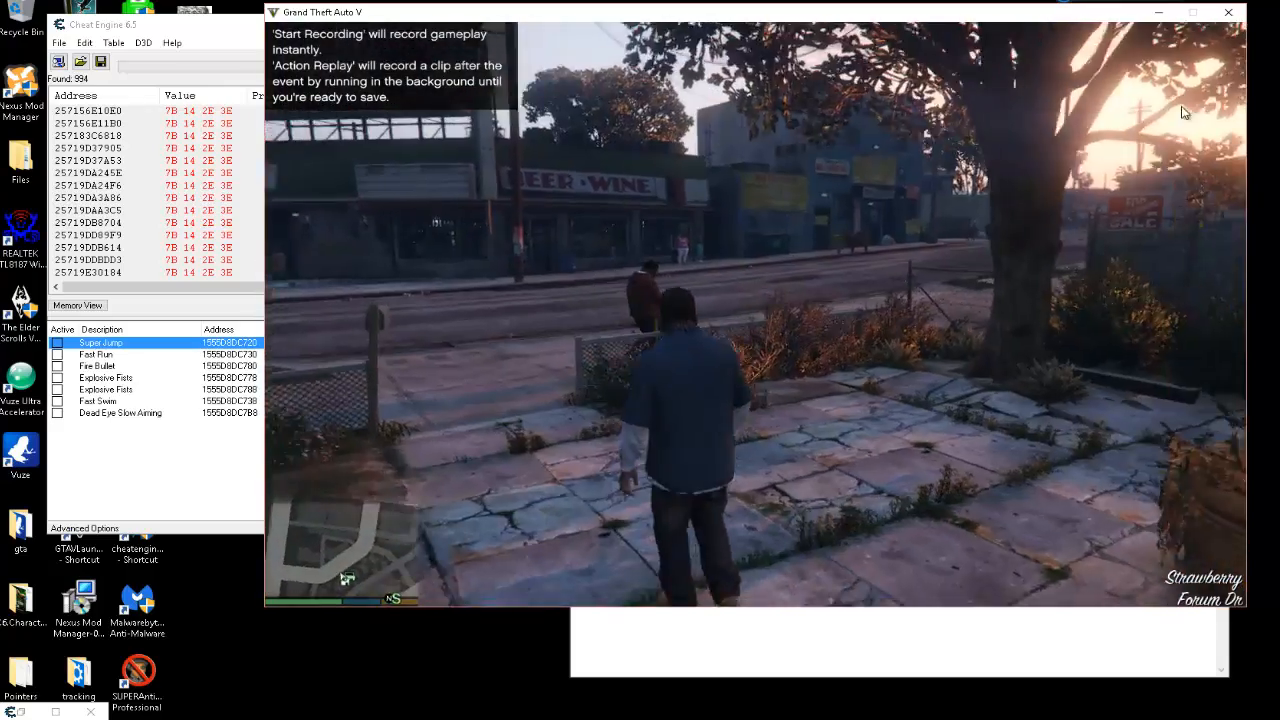
pyautogui.press('w')
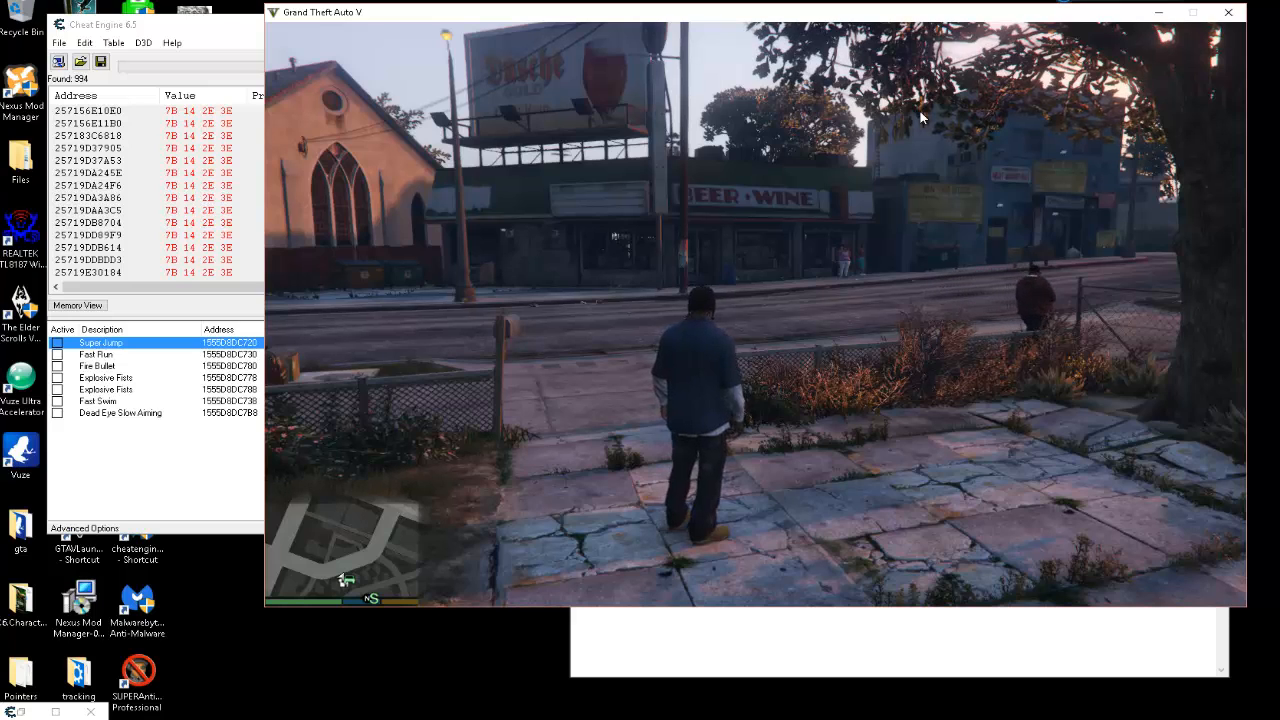
pyautogui.hotkey('alt', 'Tab')
pyautogui.click(216, 24)
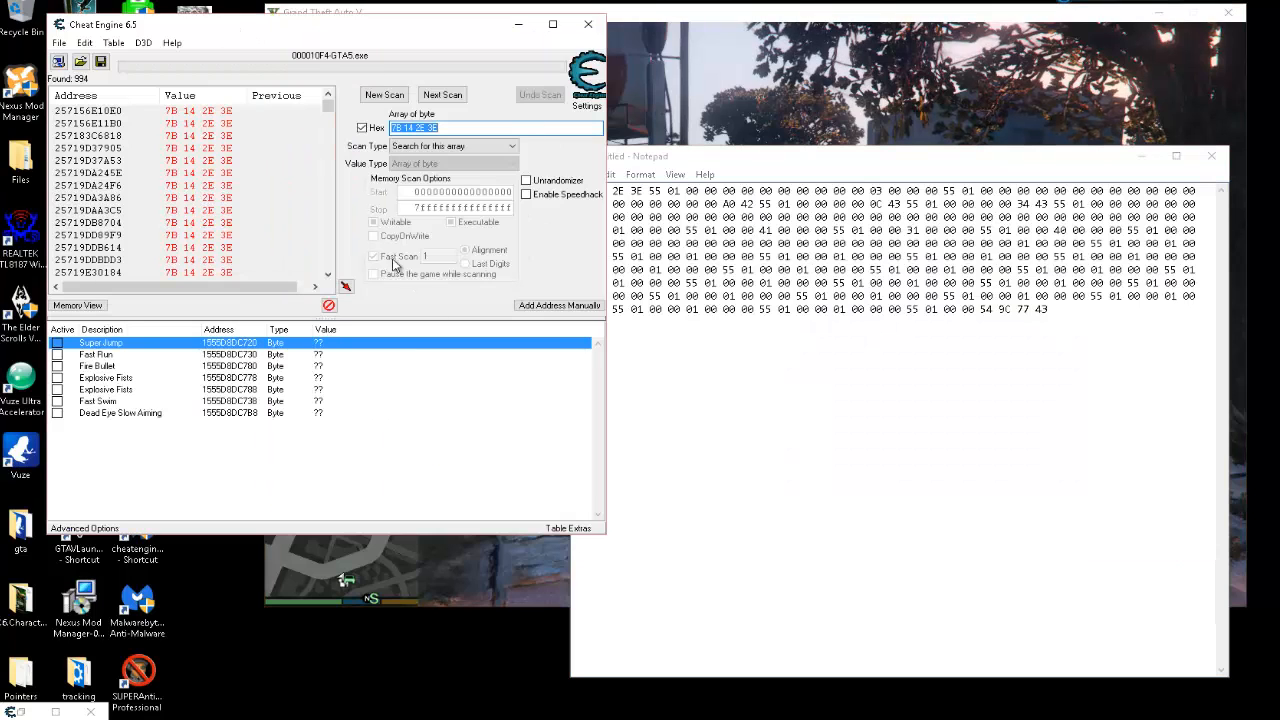
# Start a new scan with value type Byte and scan type Unknown initial value, and run the first scan.
pyautogui.click(384, 94)
pyautogui.click(420, 164)
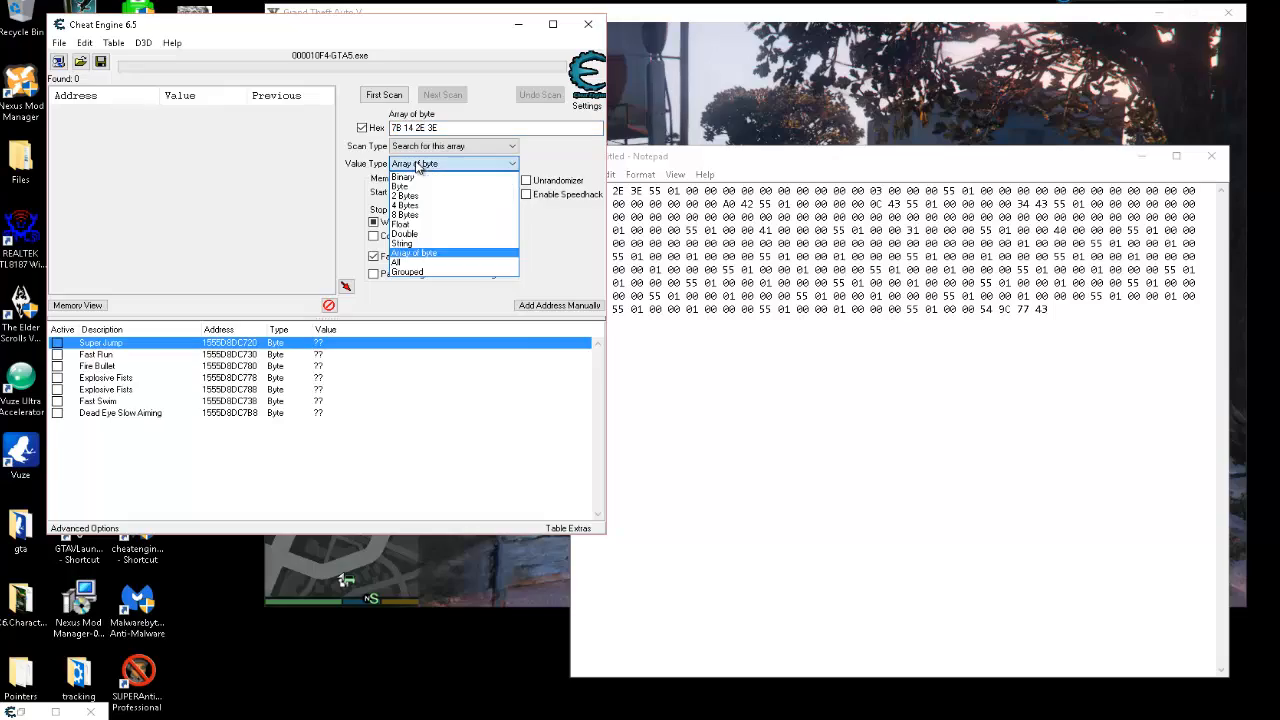
pyautogui.click(416, 187)
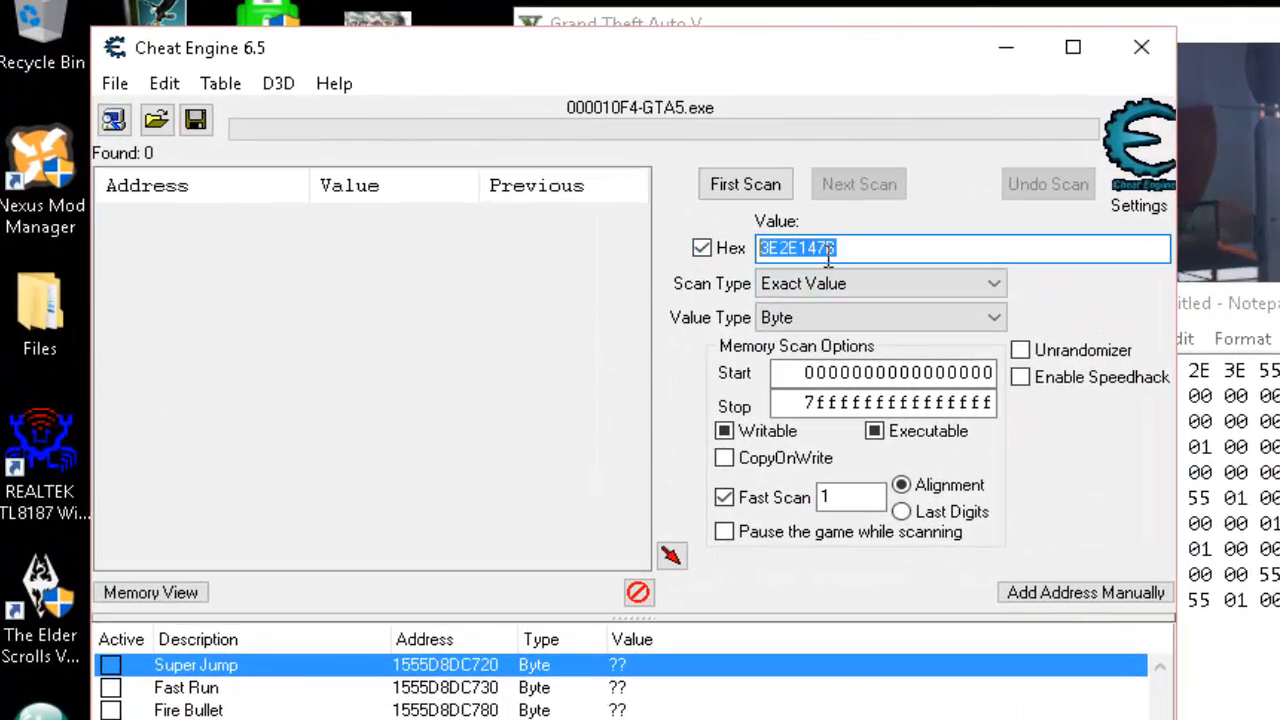
pyautogui.click(823, 294)
pyautogui.click(850, 381)
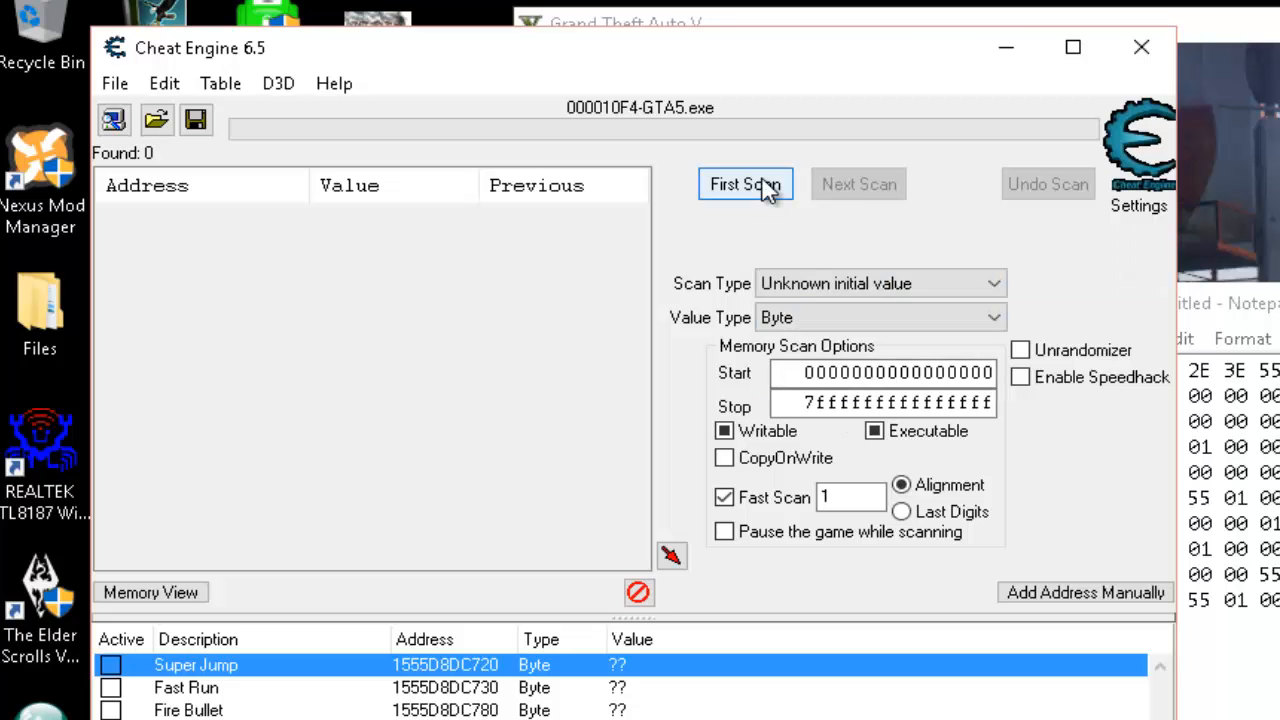
pyautogui.click(763, 186)
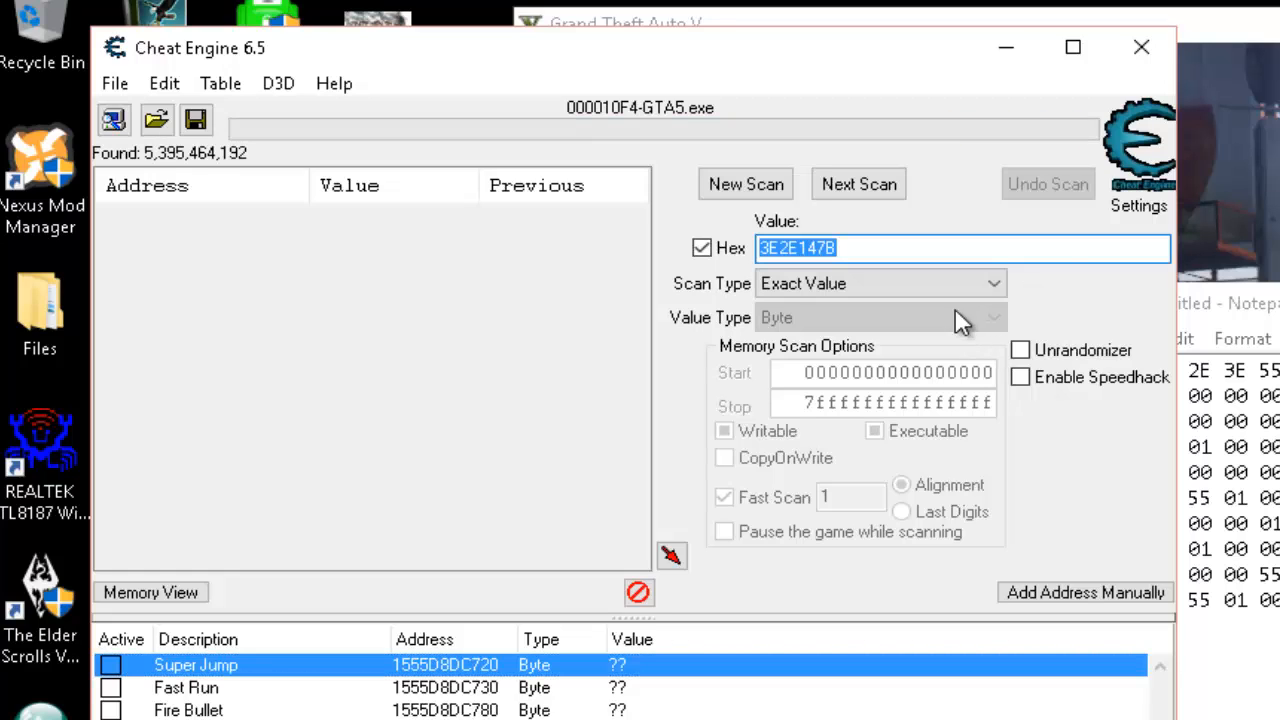
# Resume Grand Theft Auto V and activate the Super Jump cheat with the cheat code hoptoit.
pyautogui.click(1226, 172)
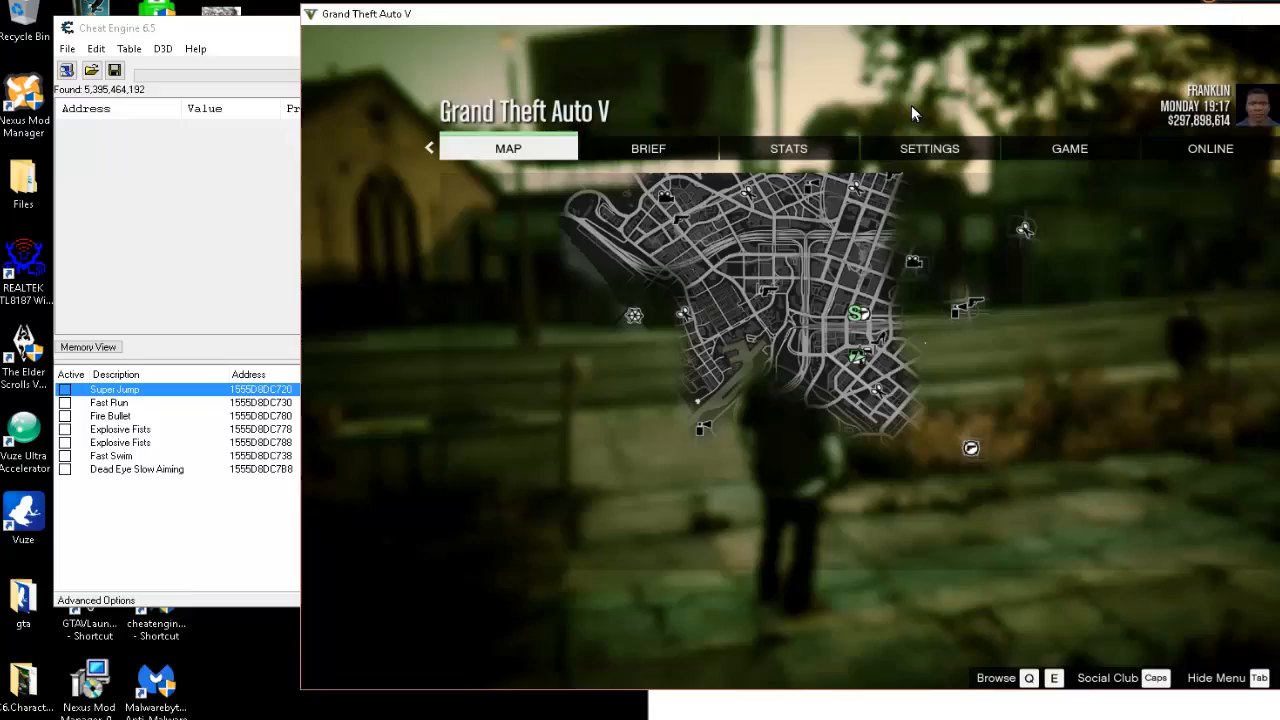
pyautogui.press('Escape')
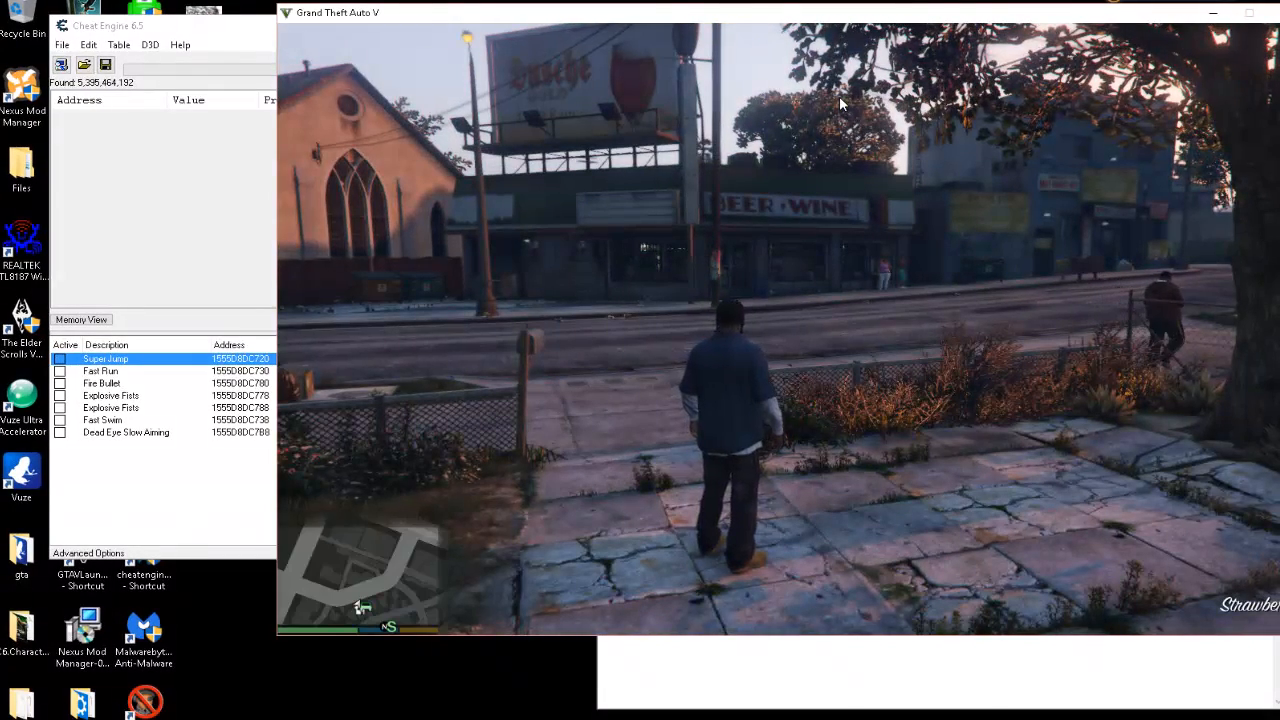
pyautogui.press('`')
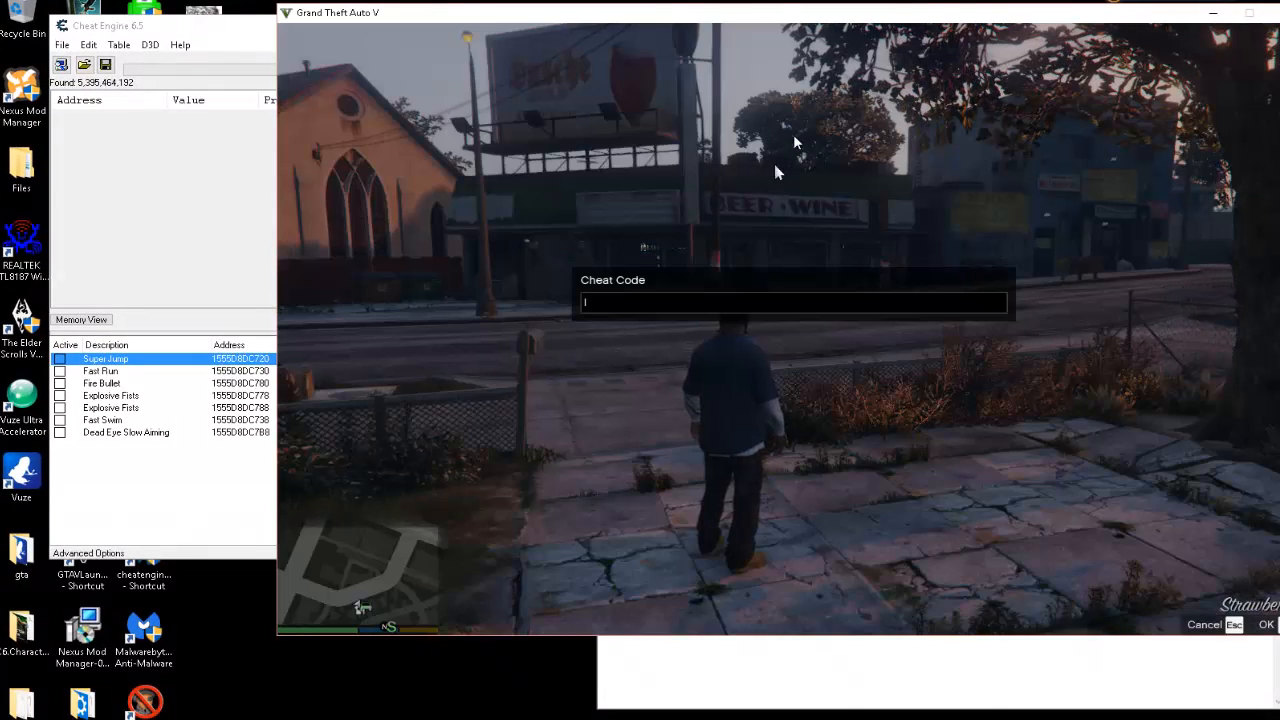
pyautogui.write('hoptoit')
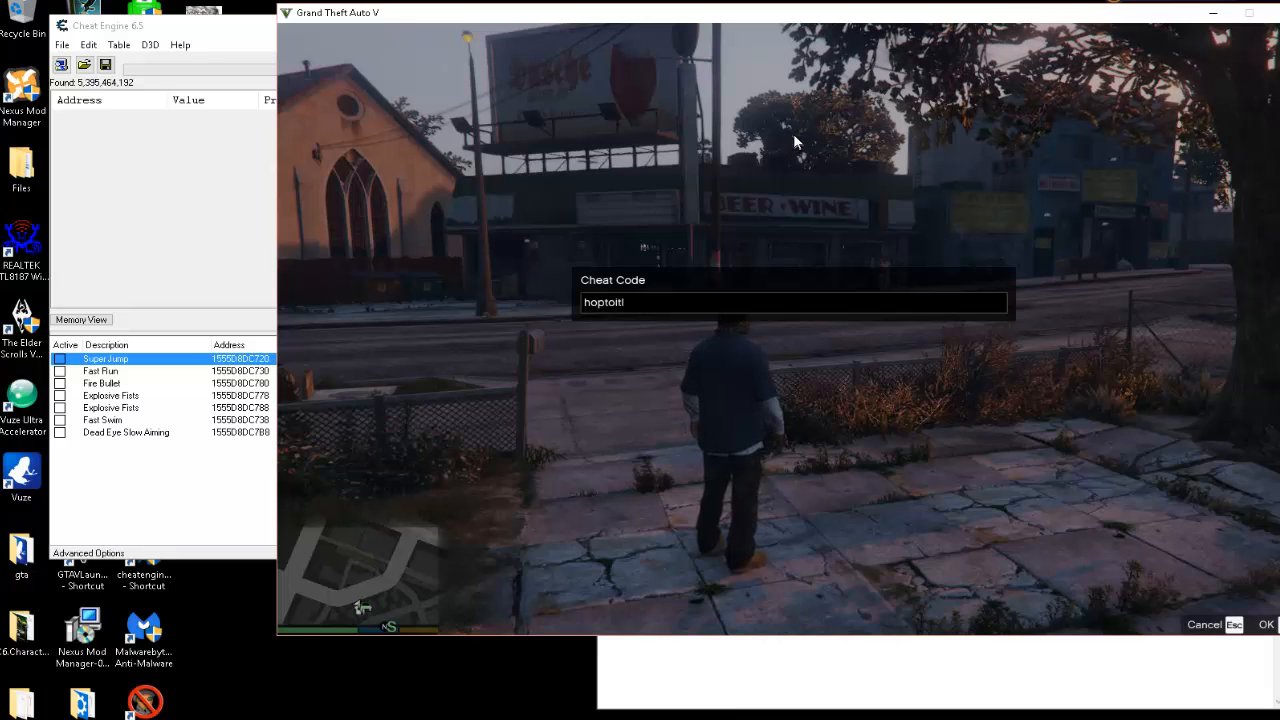
pyautogui.press('Return')
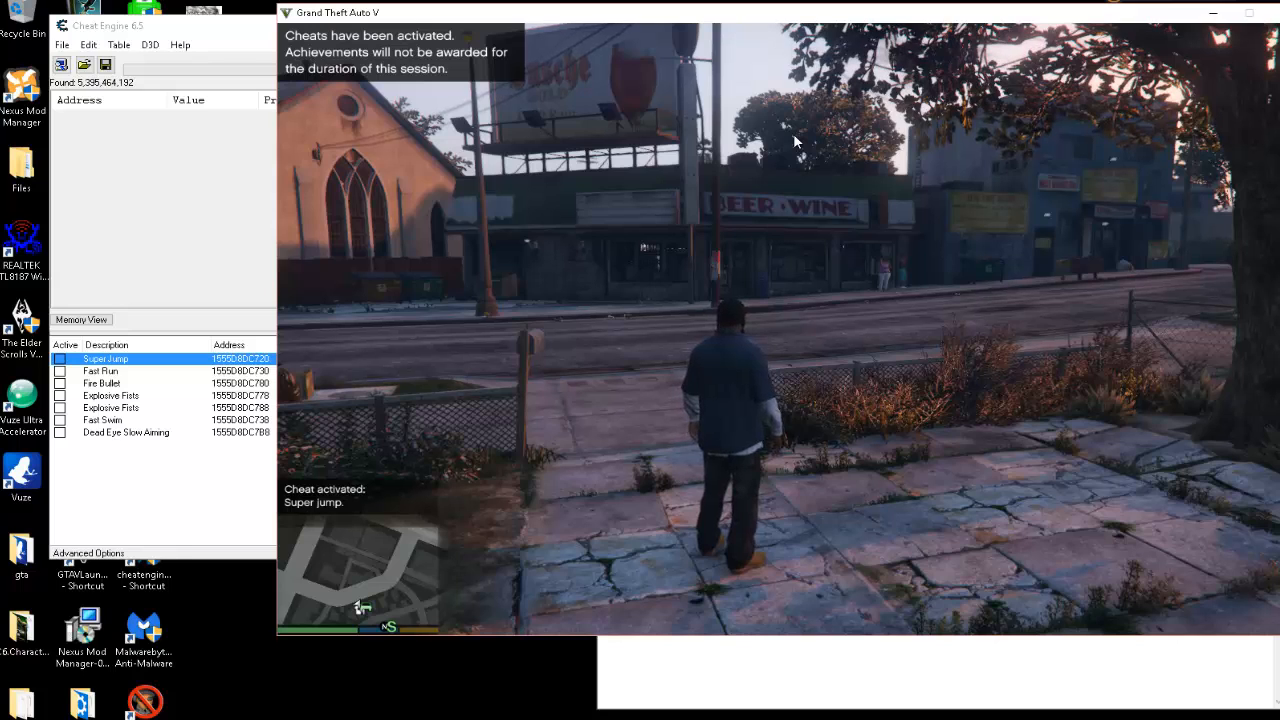
# Switch to Cheat Engine and narrow the scan results to bytes with the exact hex value 5.
pyautogui.hotkey('alt', 'Tab')
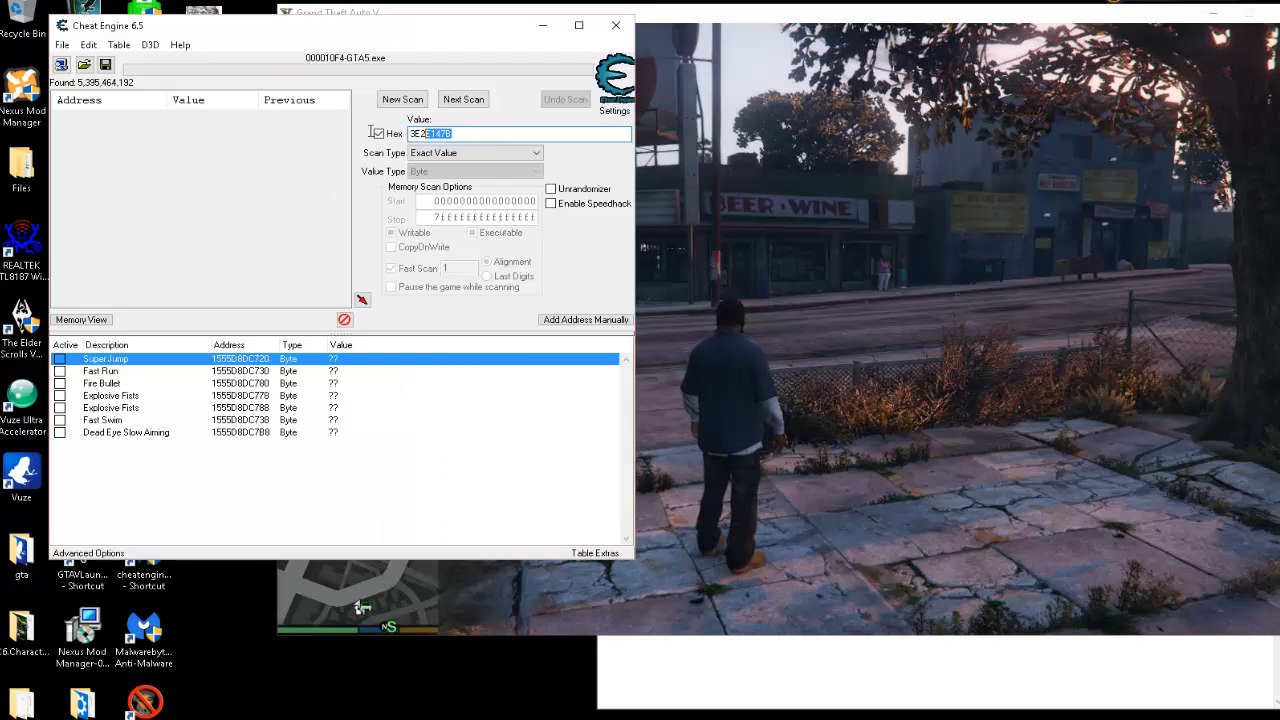
pyautogui.moveTo(372, 132); pyautogui.dragTo(314, 138)
pyautogui.write('5')
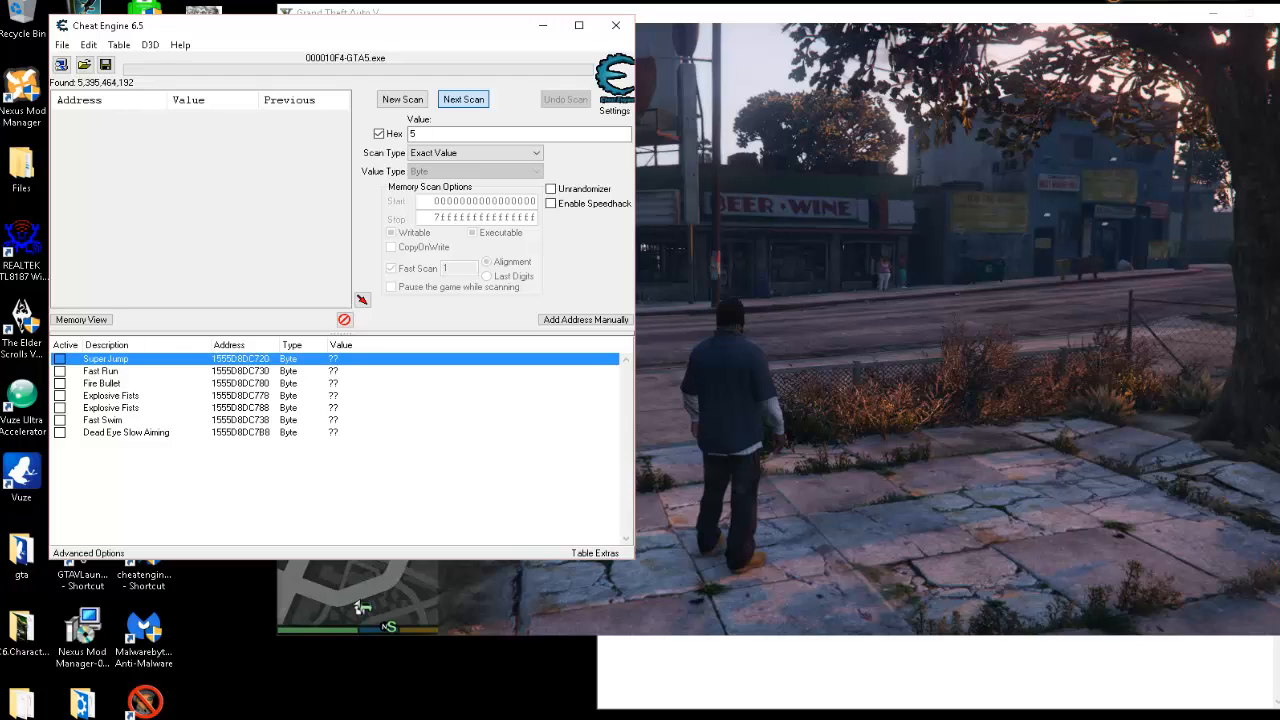
pyautogui.moveTo(1266, 707)
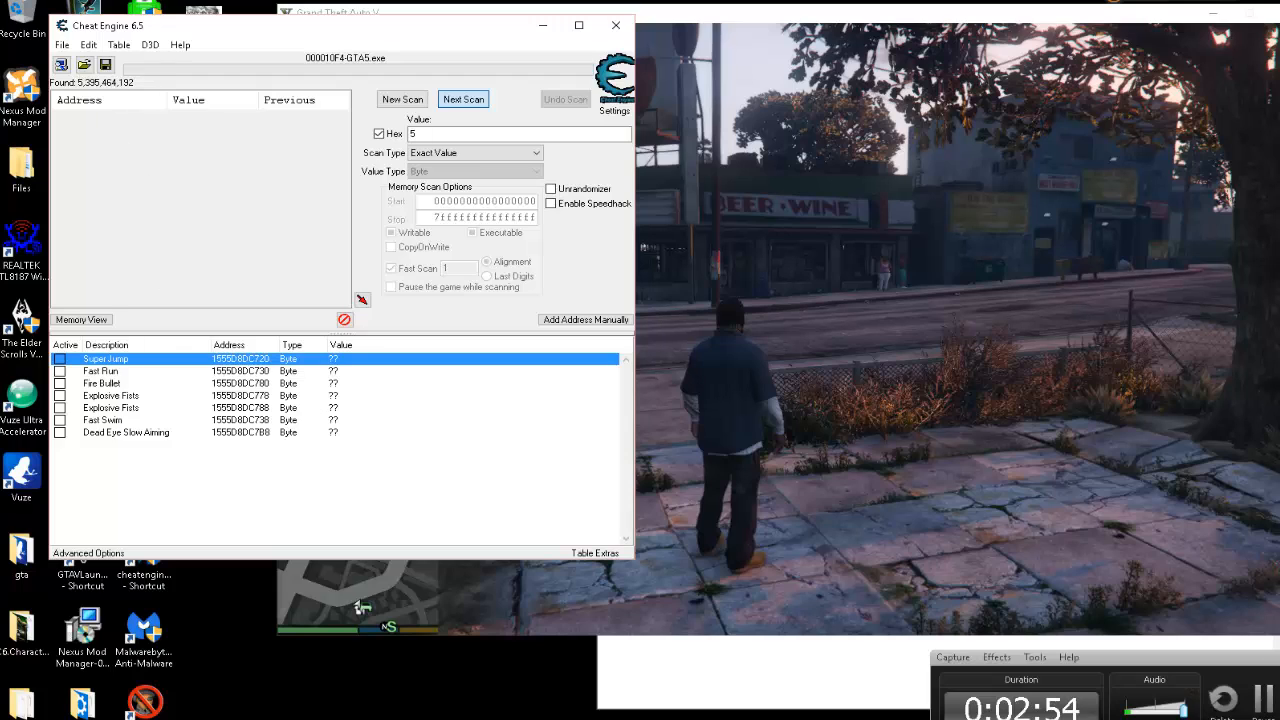
pyautogui.click(1266, 707)
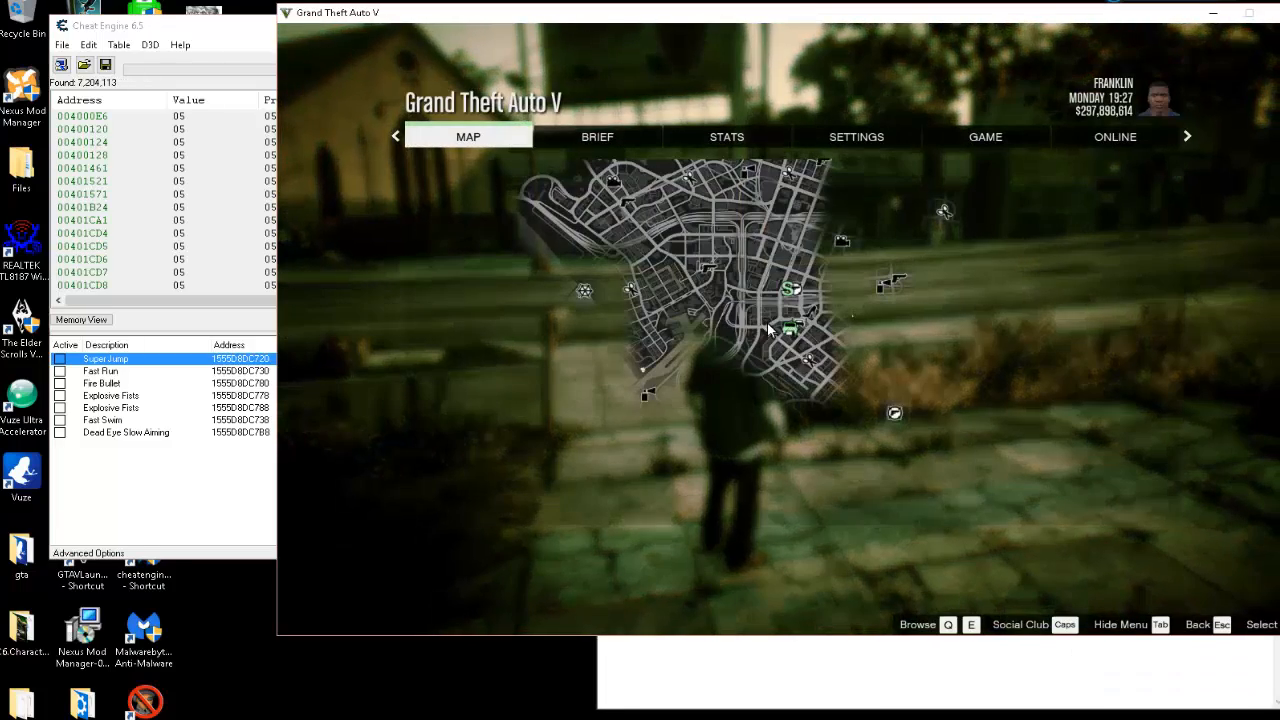
# Resume Grand Theft Auto V, deactivate the Super Jump cheat, and run the character around the front yard.
pyautogui.press('Escape')
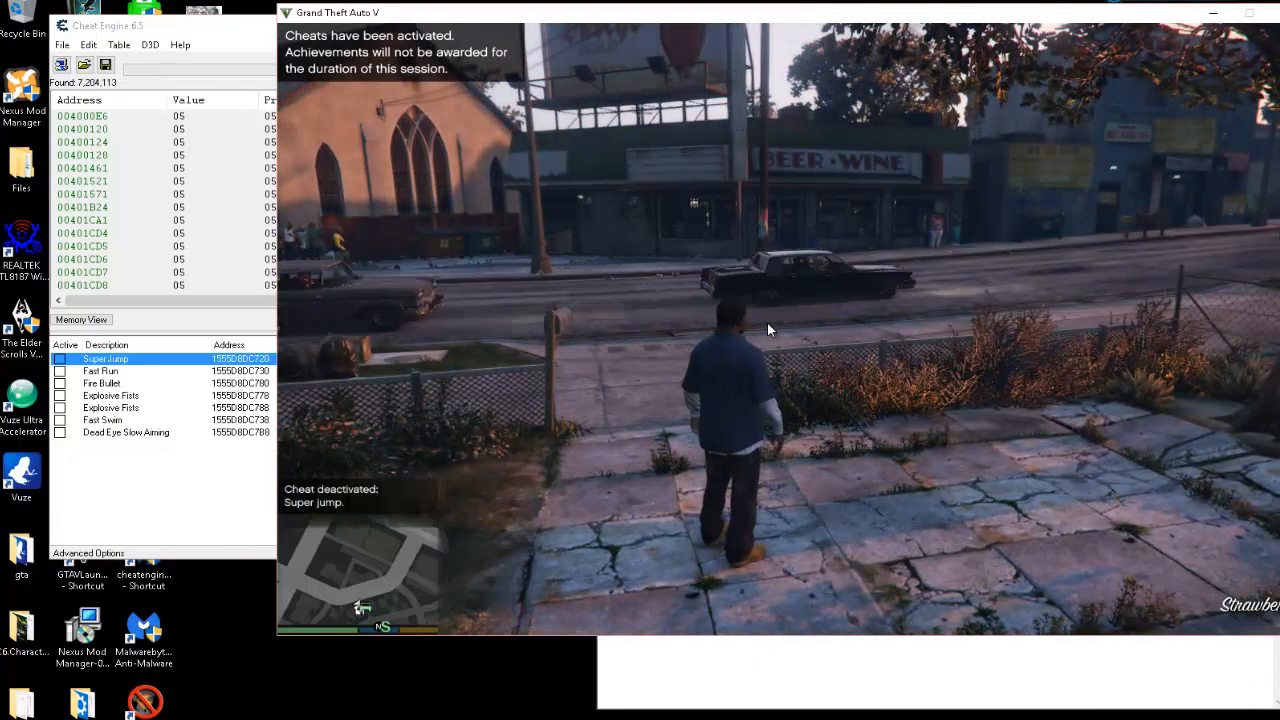
pyautogui.hotkey('alt', 'Tab')
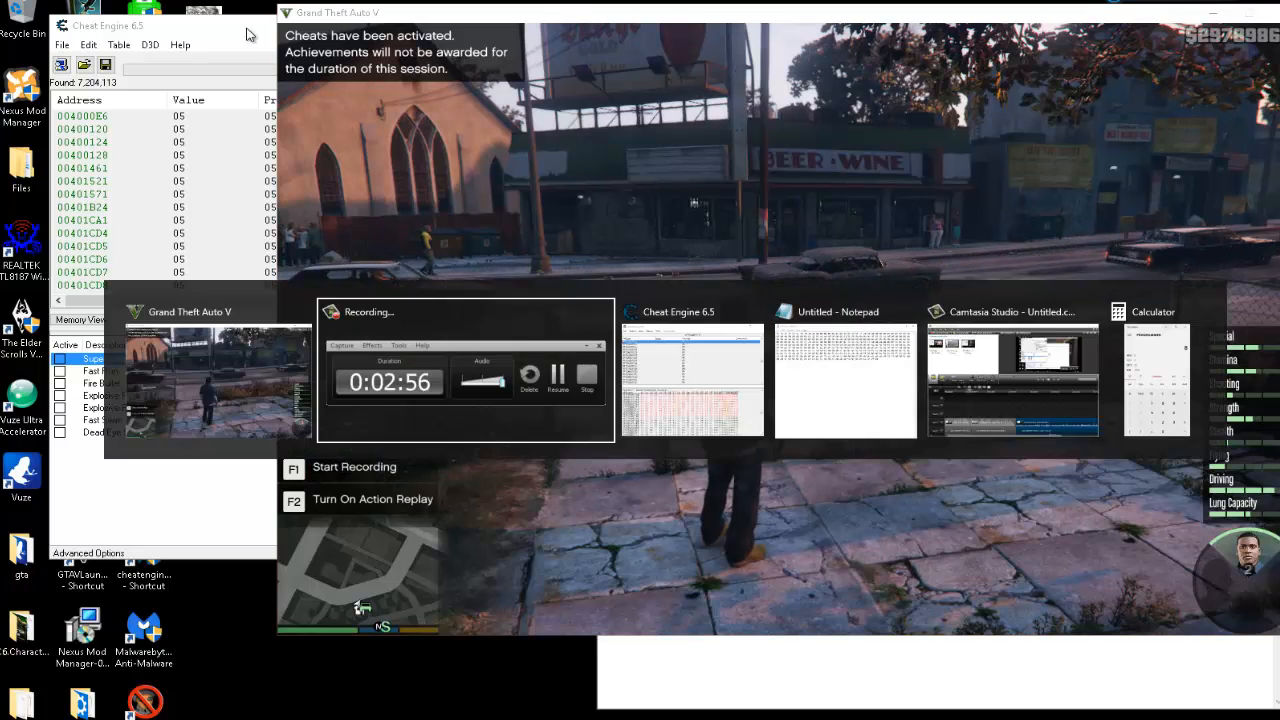
pyautogui.click(219, 32)
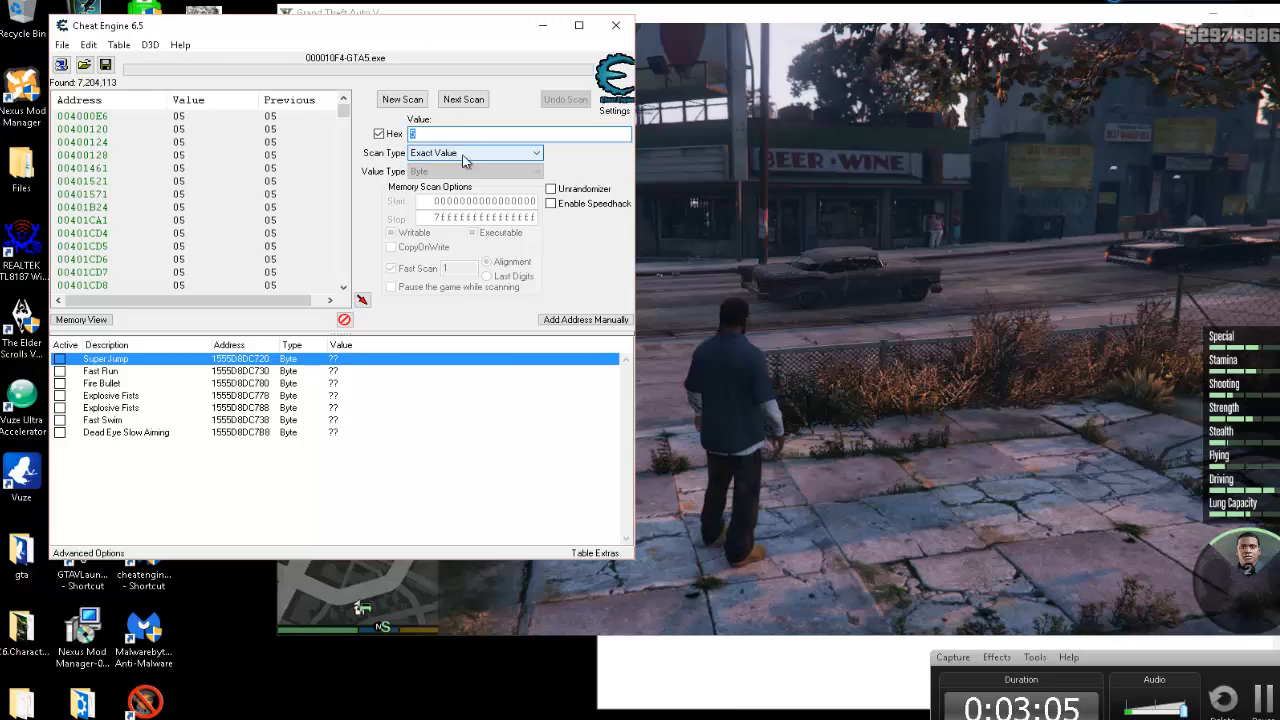
pyautogui.click(711, 266)
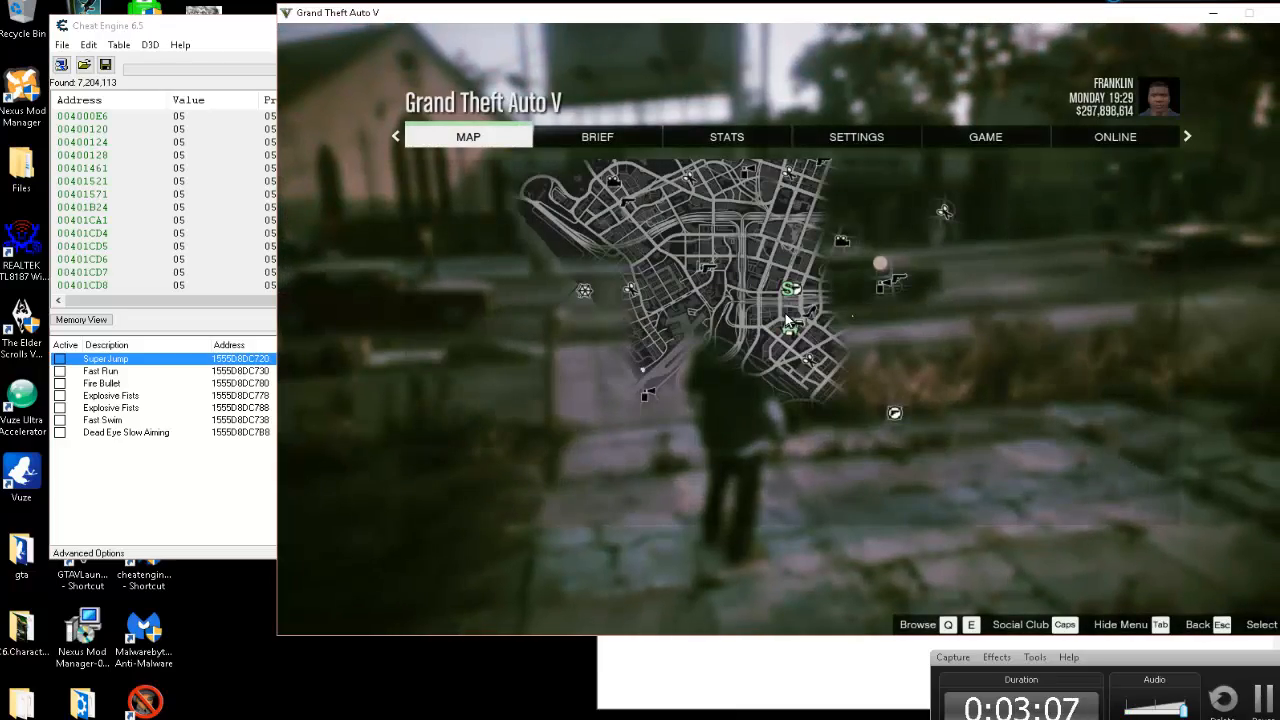
pyautogui.press('Escape')
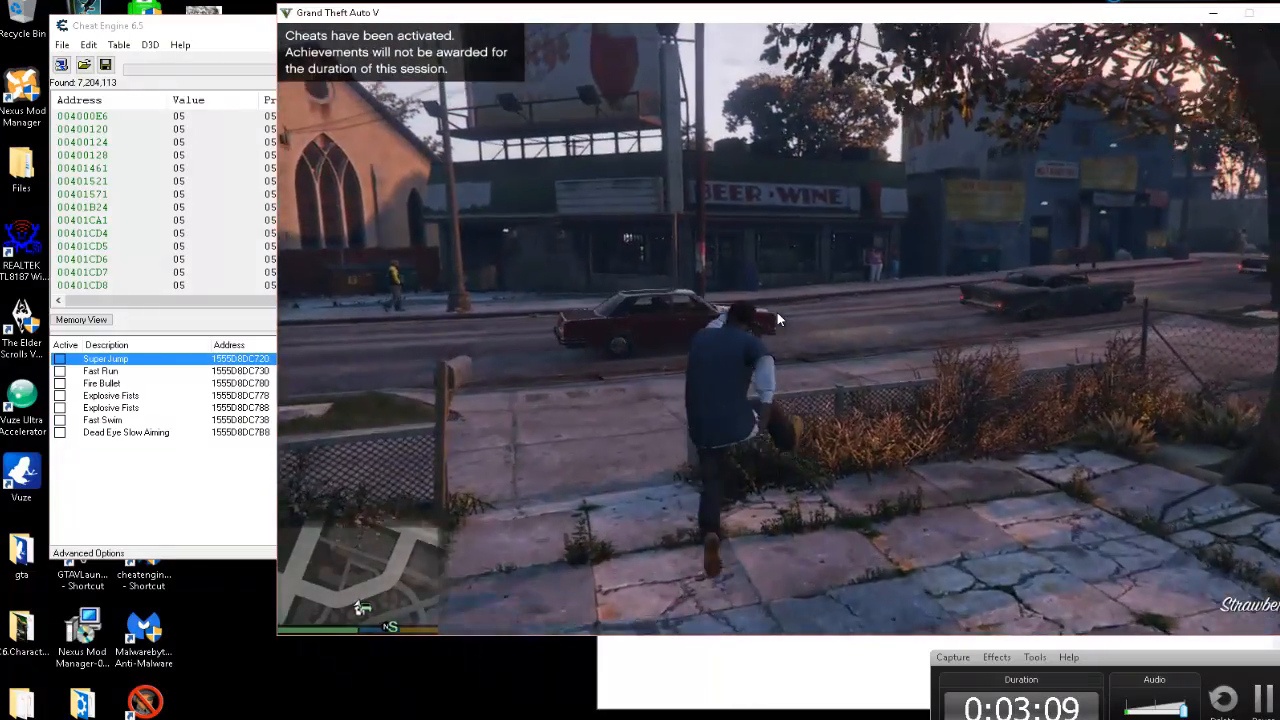
pyautogui.press('w')
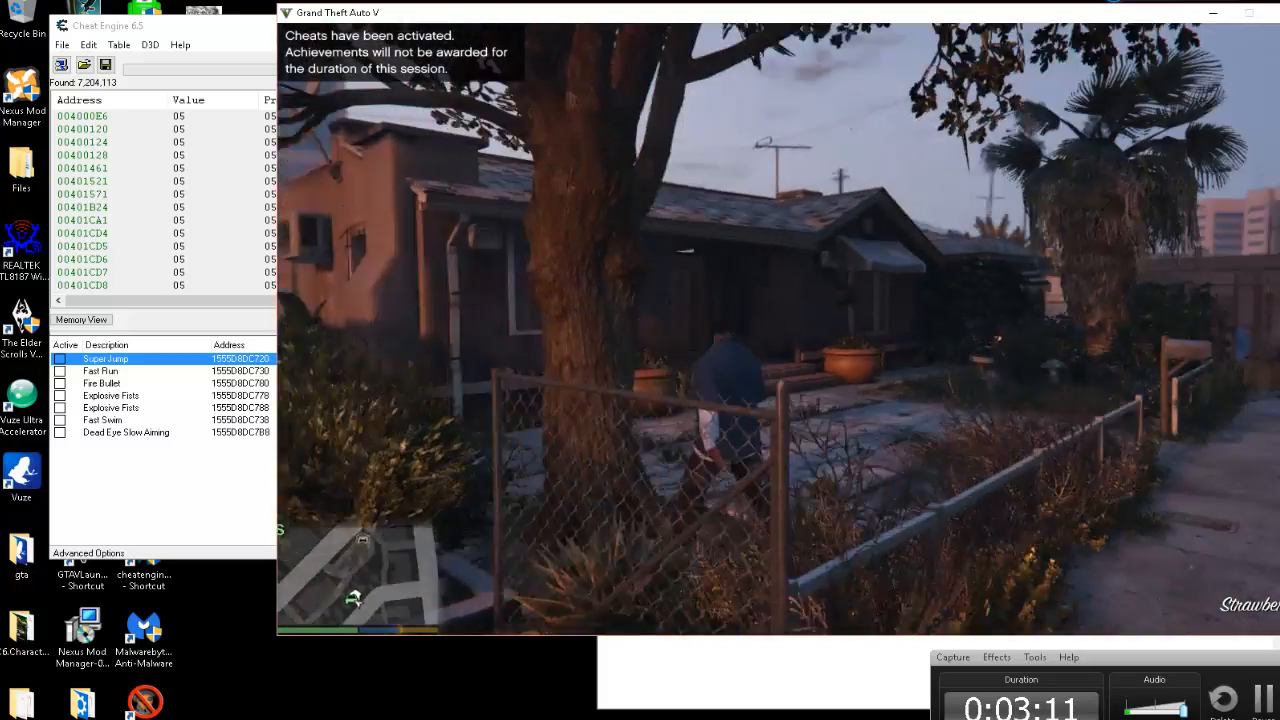
# Switch to Cheat Engine and narrow the scan results to bytes with the exact hex value 1.
pyautogui.hotkey('alt', 'Tab')
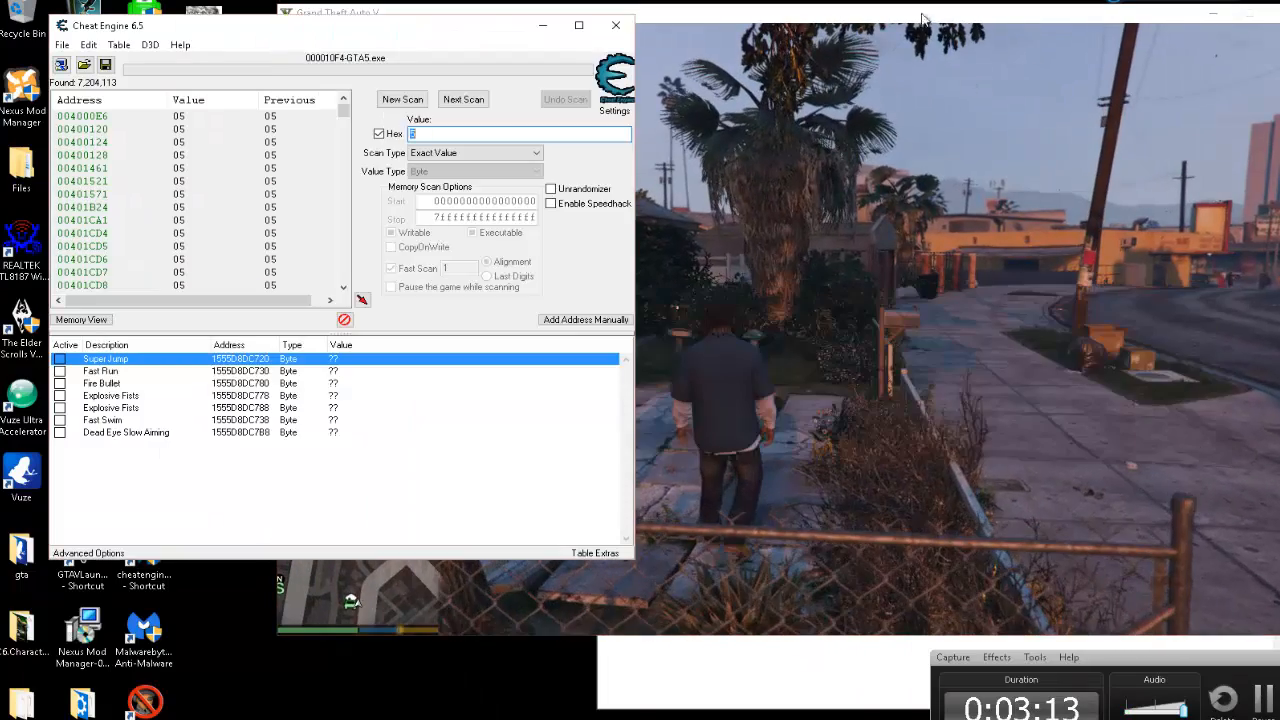
pyautogui.write('1')
pyautogui.click(1264, 706)
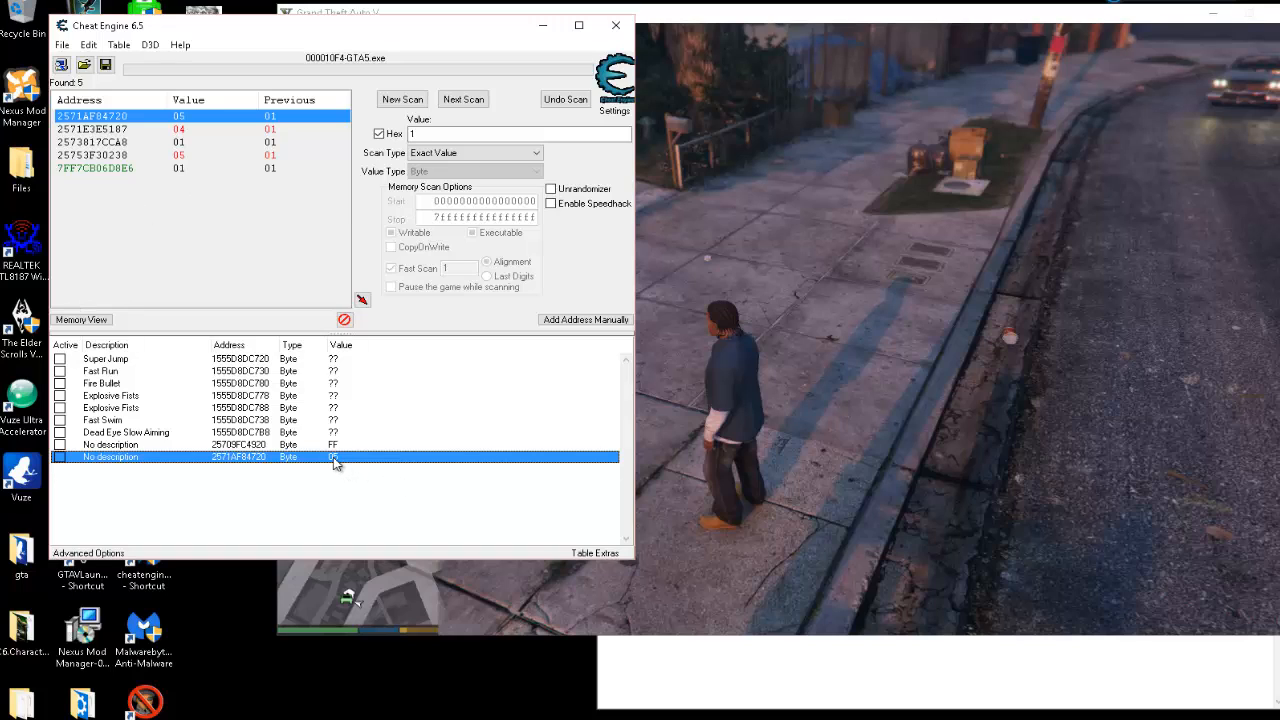
# Set the value of the address list entry 2571AF84720 to 01.
pyautogui.doubleClick(334, 457)
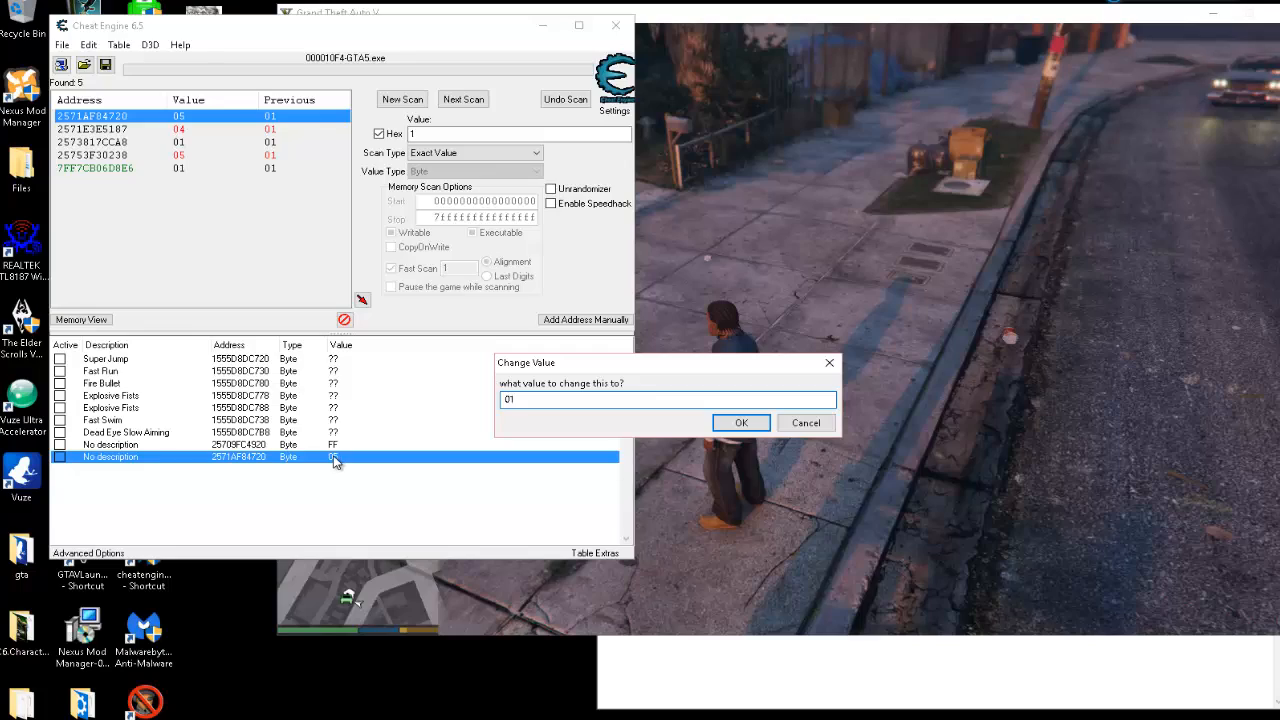
pyautogui.click(741, 423)
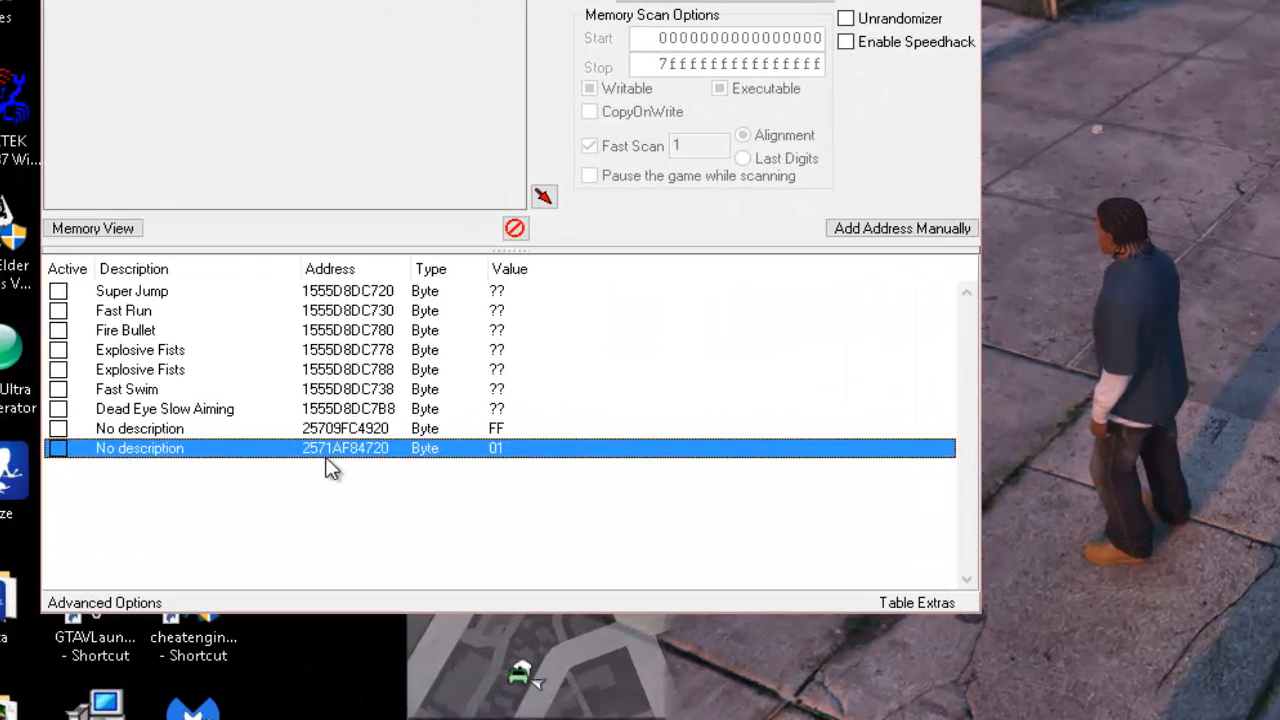
pyautogui.click(242, 461)
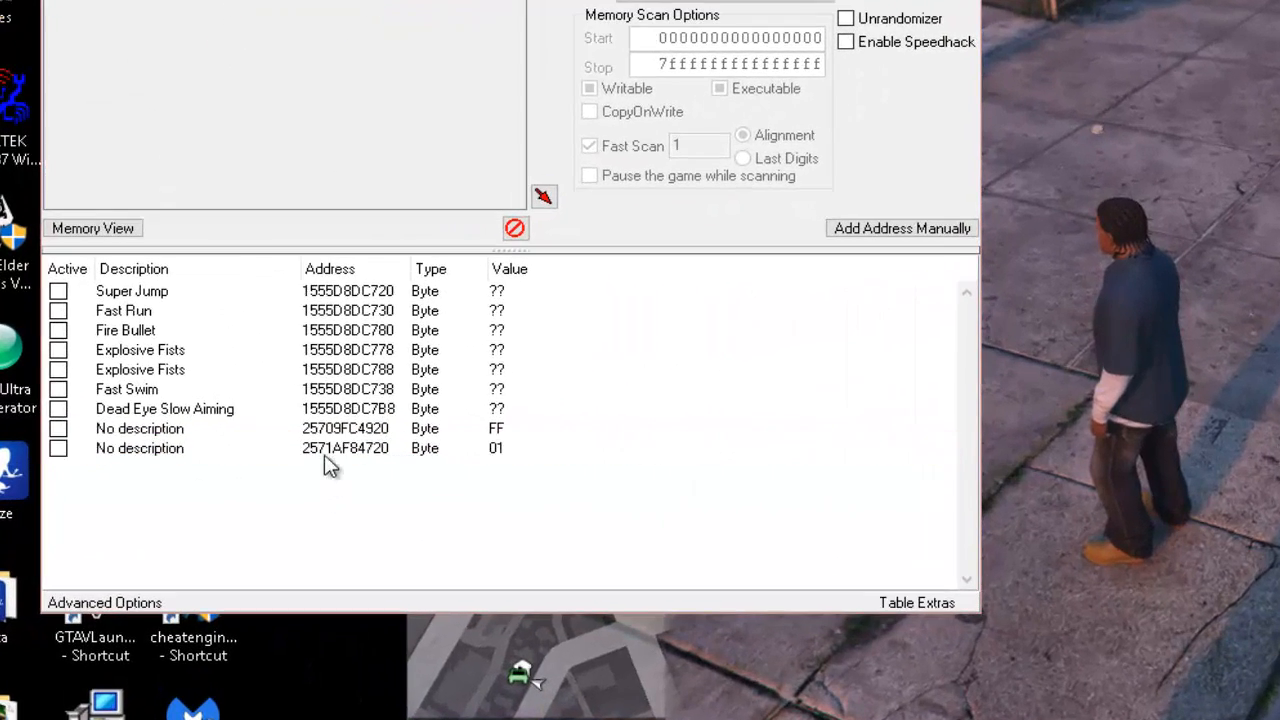
# Delete the undescribed entry 25709FC4920 from the address list and confirm its removal.
pyautogui.rightClick(371, 428)
pyautogui.press('Delete')
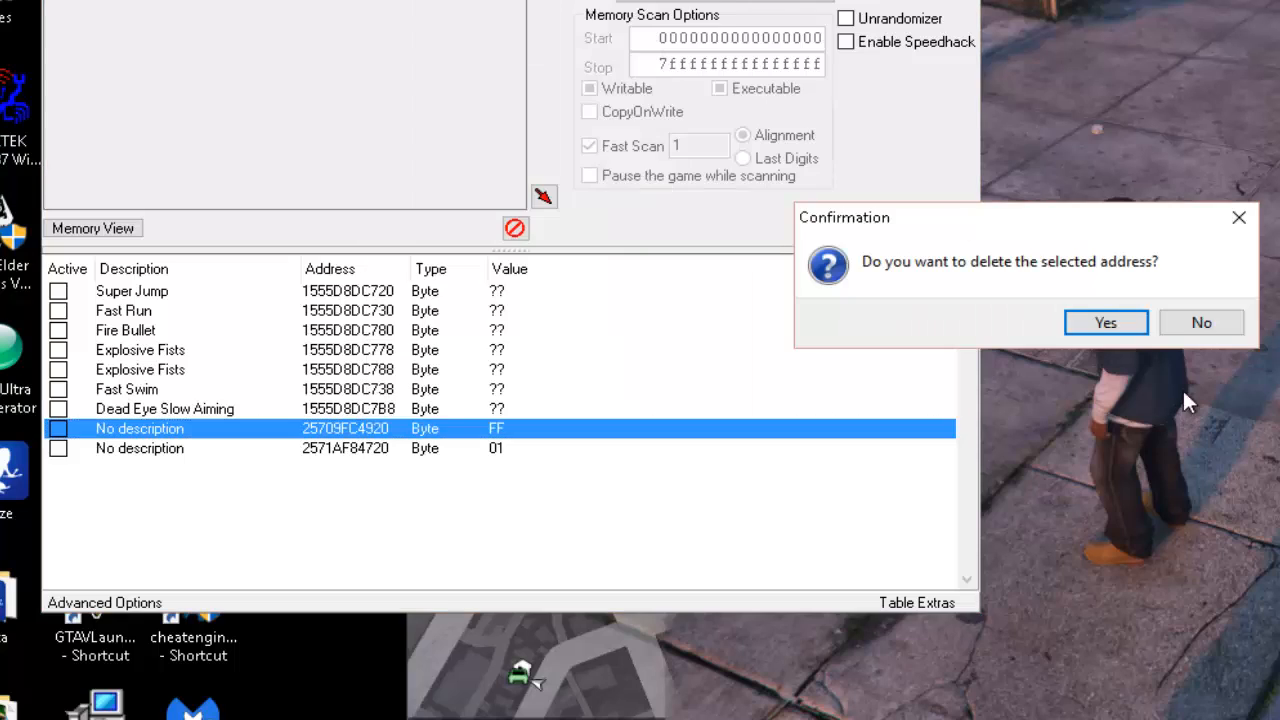
pyautogui.click(1132, 327)
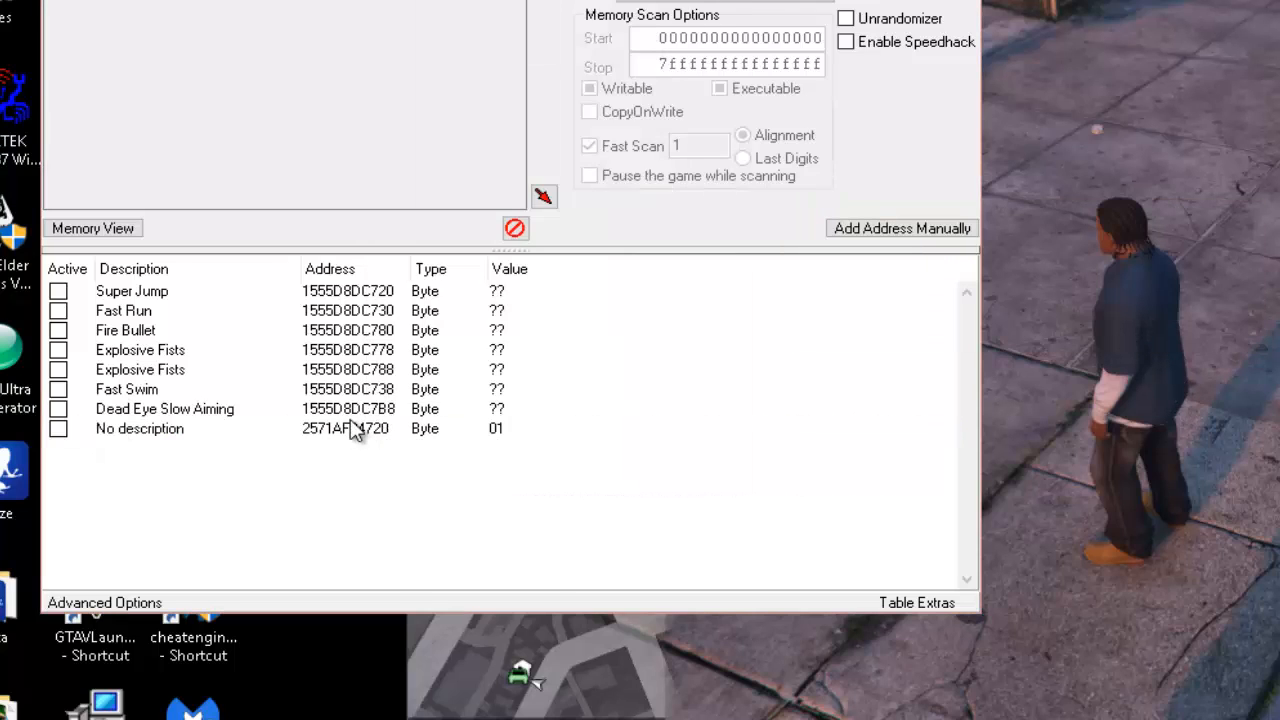
# Change the description of the address list entry 2571AF84720 to "Super Jump 2".
pyautogui.doubleClick(155, 430)
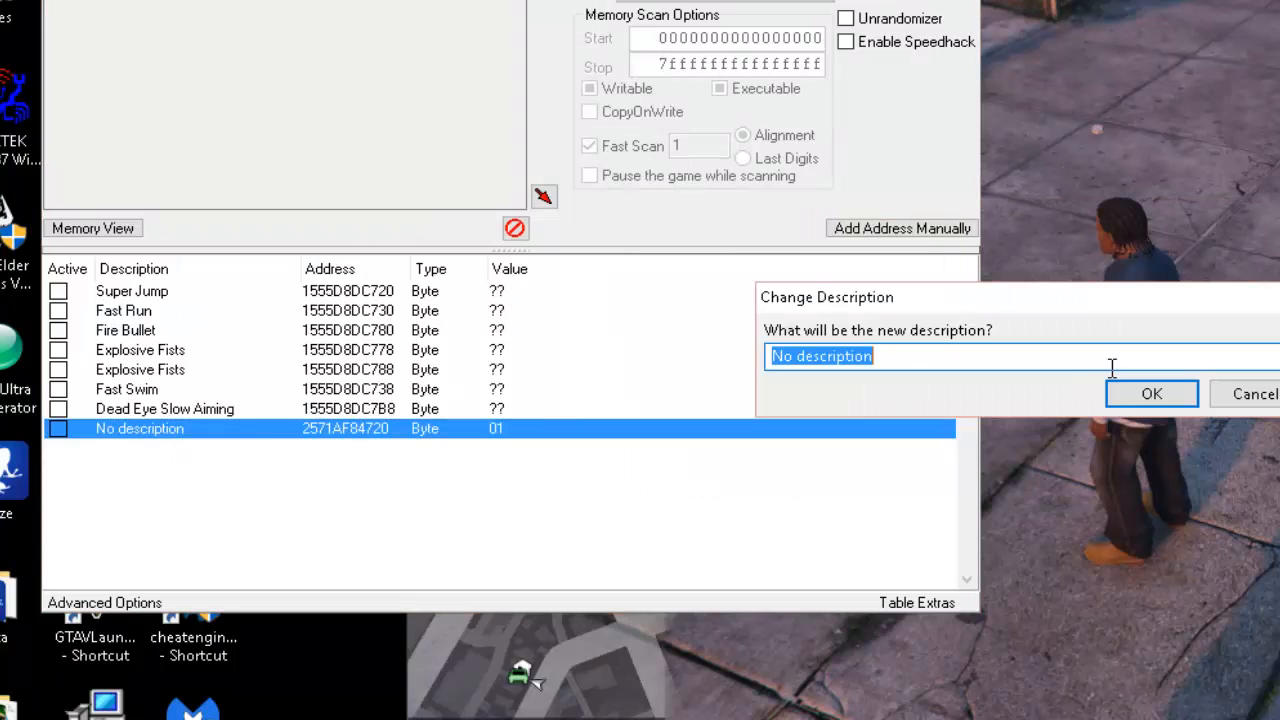
pyautogui.write('Super ')
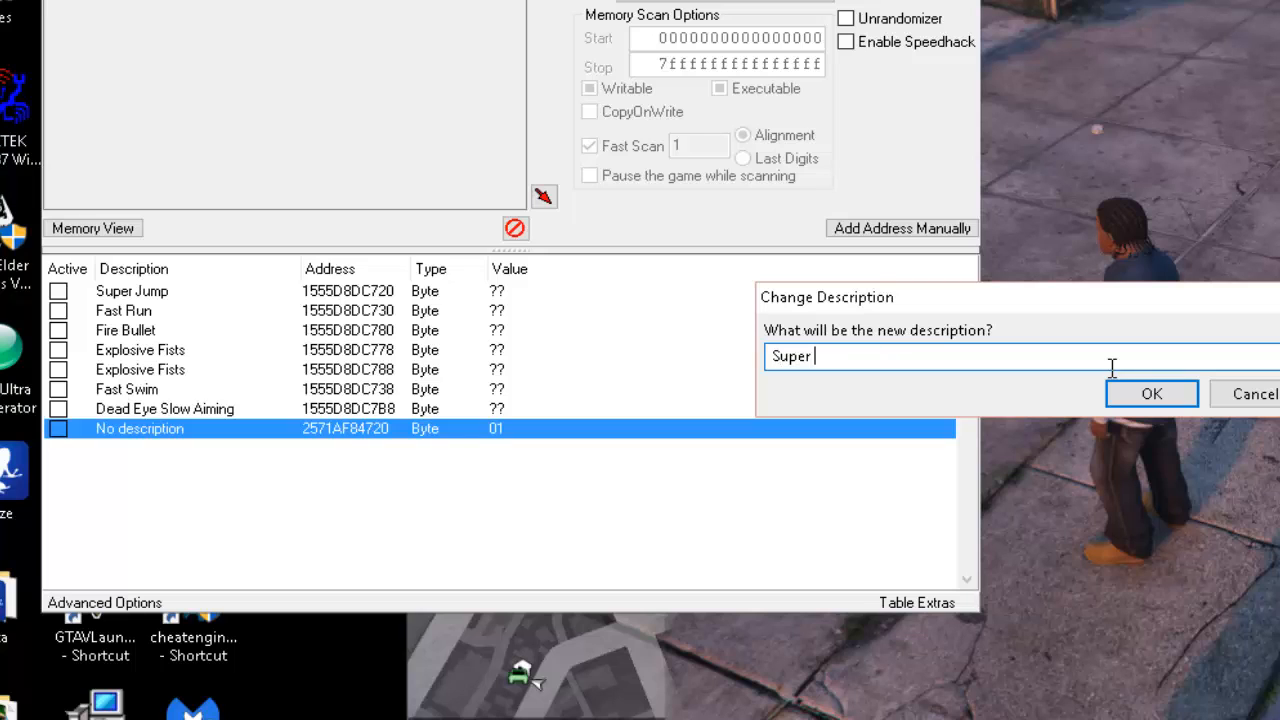
pyautogui.write('Jump 2')
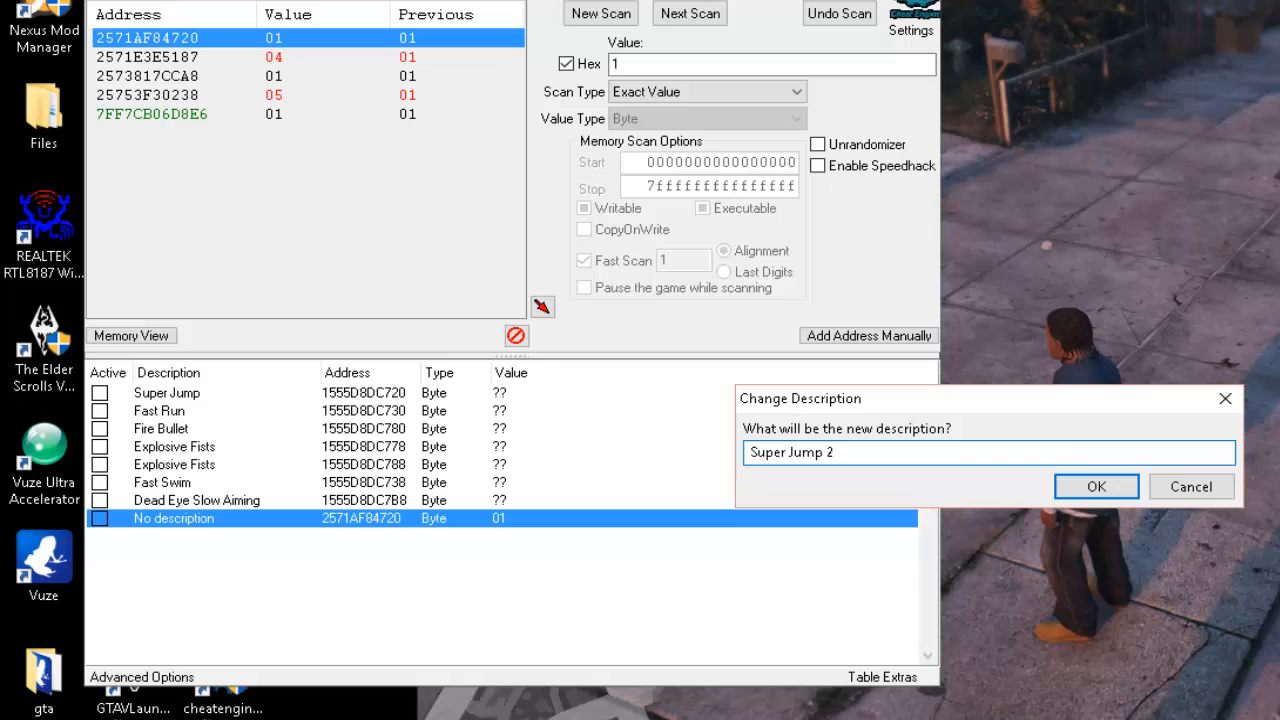
pyautogui.click(1096, 486)
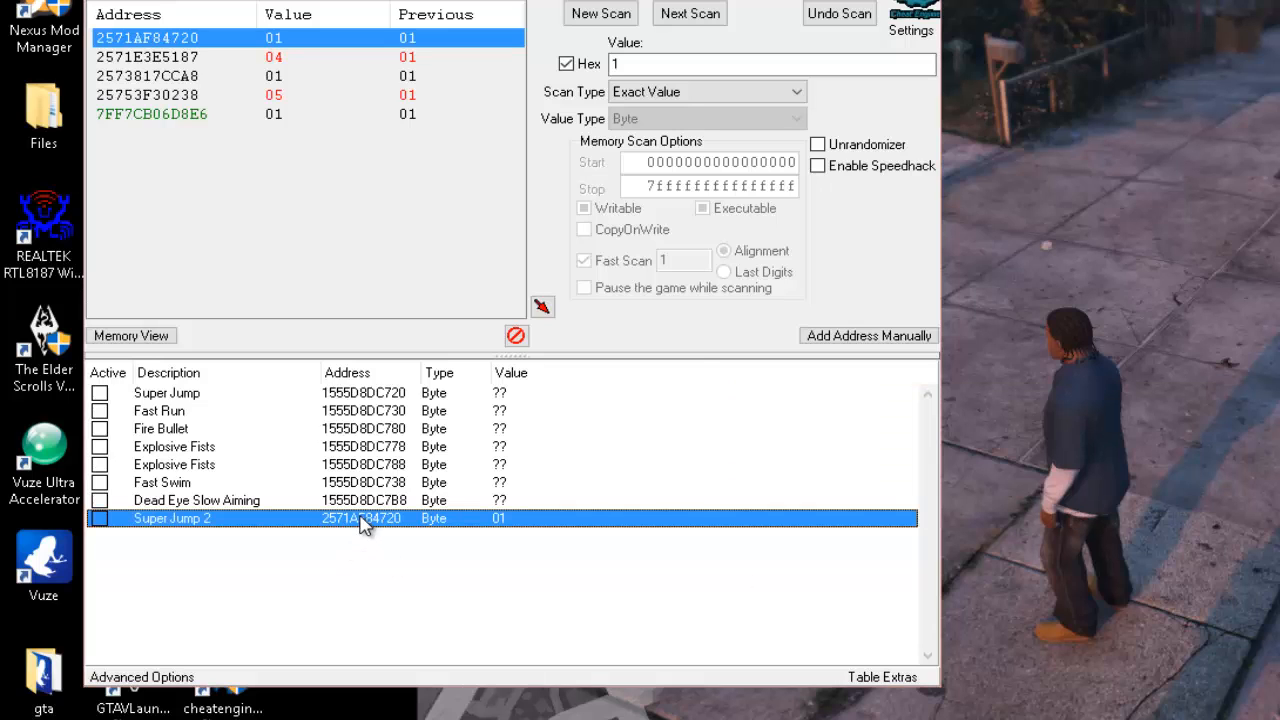
# Browse the memory region of Super Jump 2 and copy the bytes from 7B at 2571AF84678 through 43 at 2571AF847C3.
pyautogui.rightClick(363, 526)
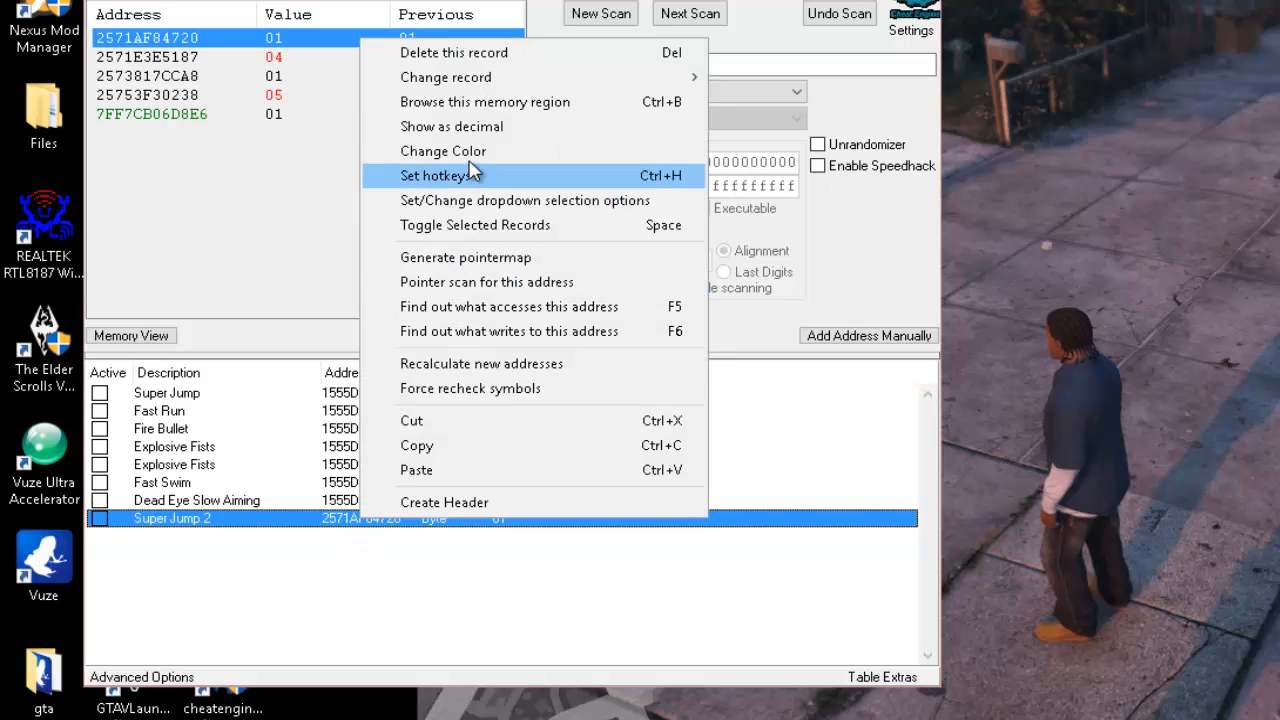
pyautogui.click(466, 102)
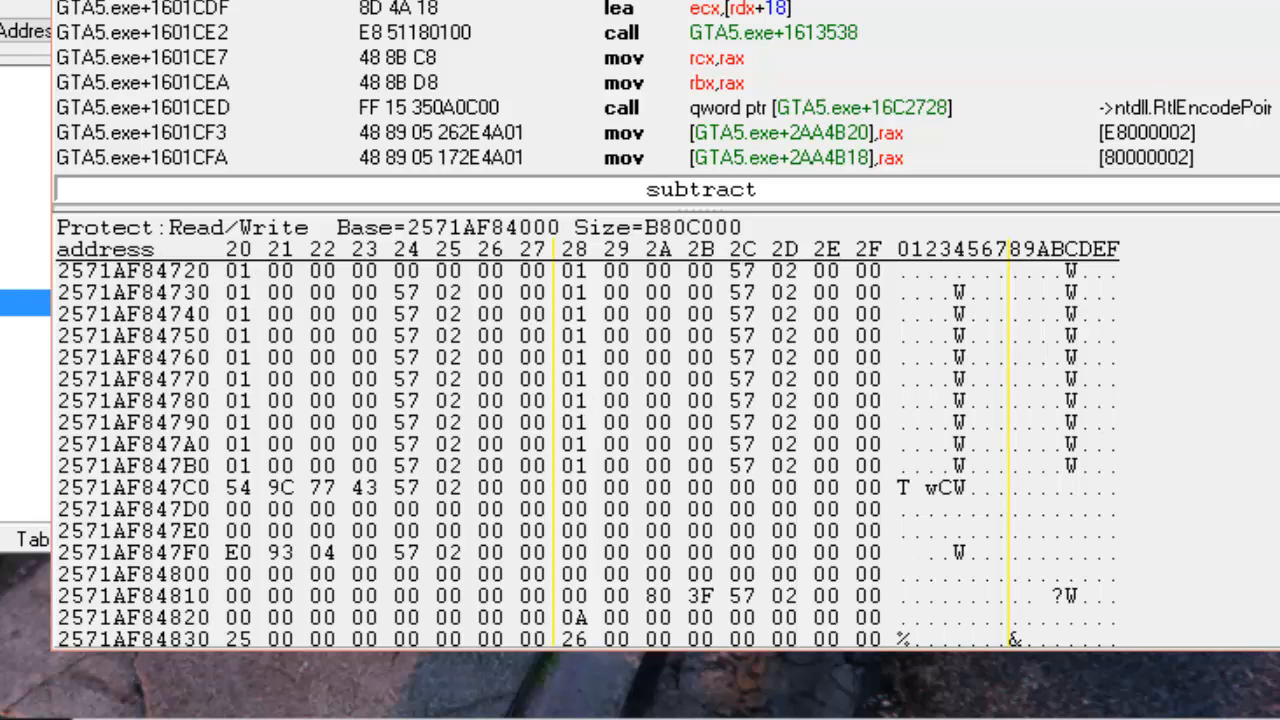
pyautogui.scroll(7, 585, 440)
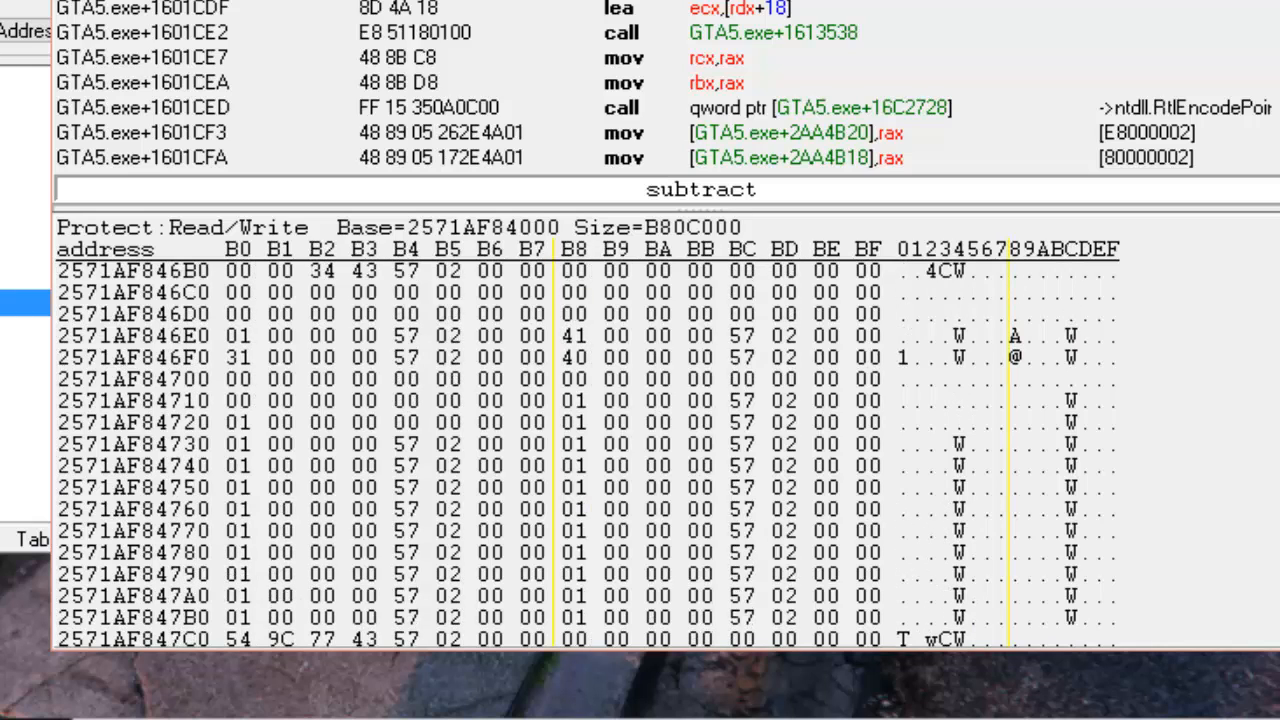
pyautogui.scroll(4, 585, 440)
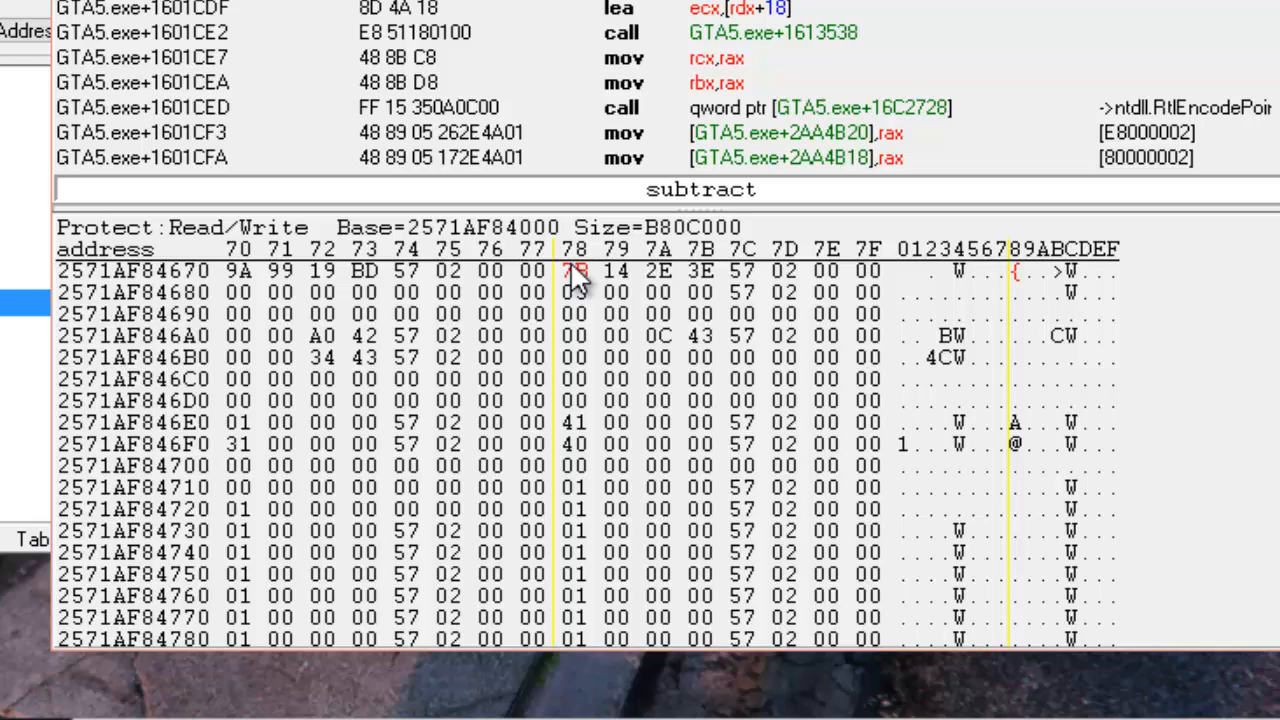
pyautogui.click(238, 509)
pyautogui.click(575, 274)
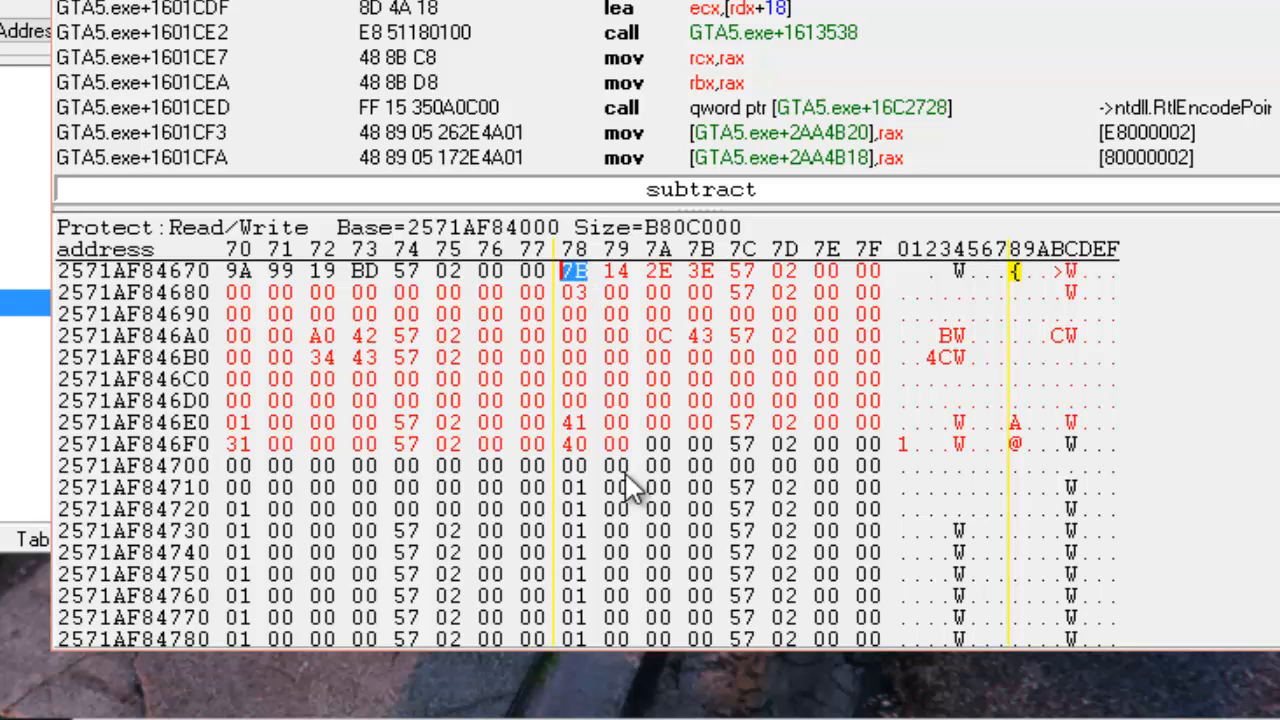
pyautogui.scroll(-4, 656, 557)
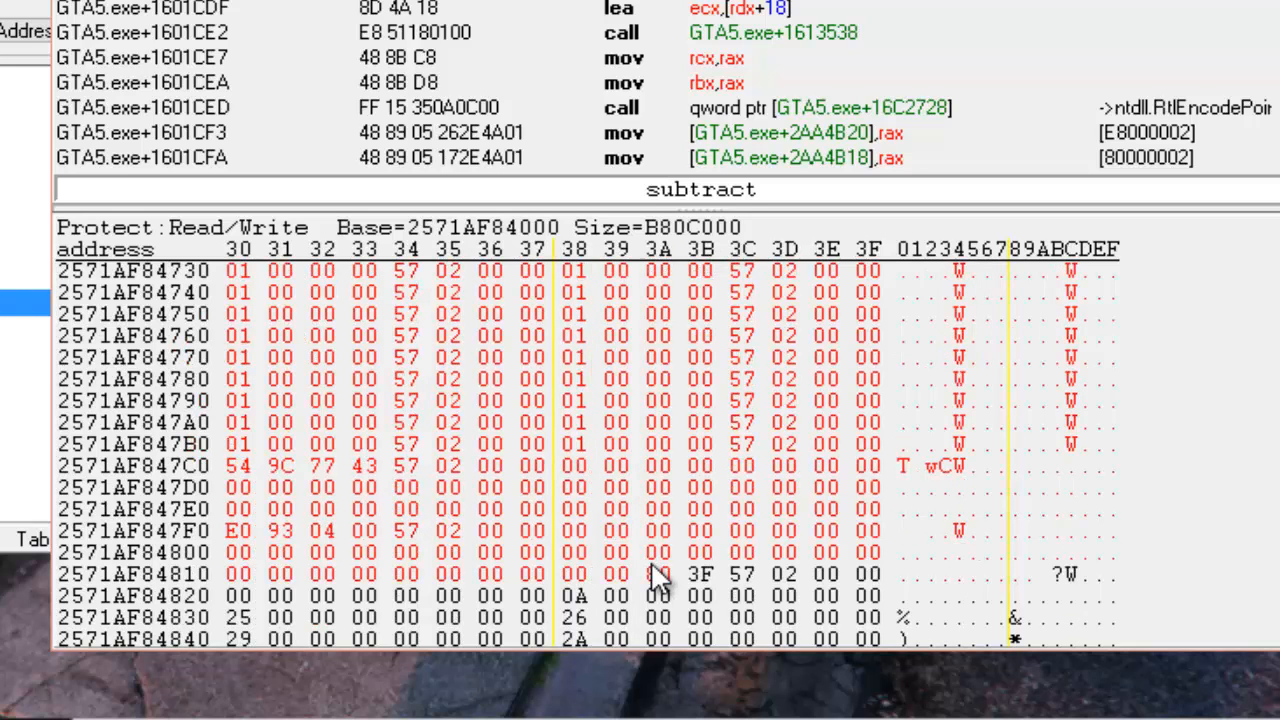
pyautogui.rightClick(376, 482)
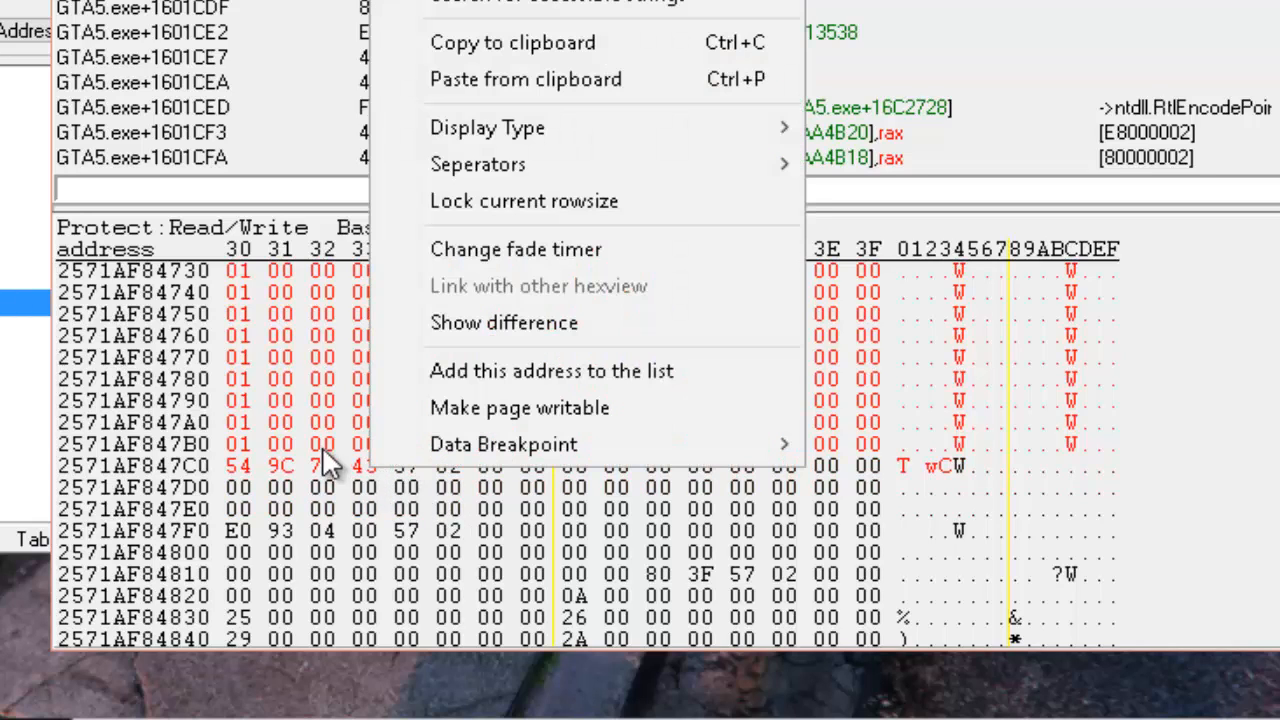
pyautogui.click(481, 47)
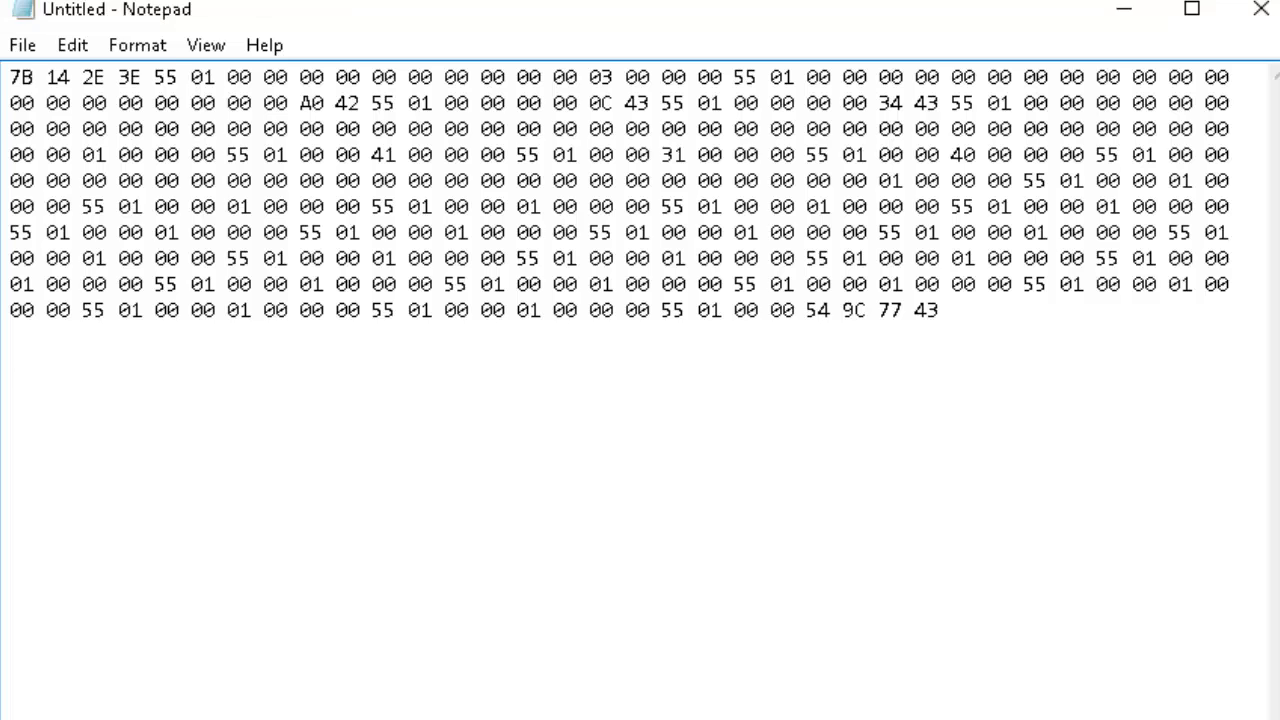
# Switch to Notepad, turn off Word Wrap and paste the copied bytes on a new line below the existing byte string.
pyautogui.click(155, 44)
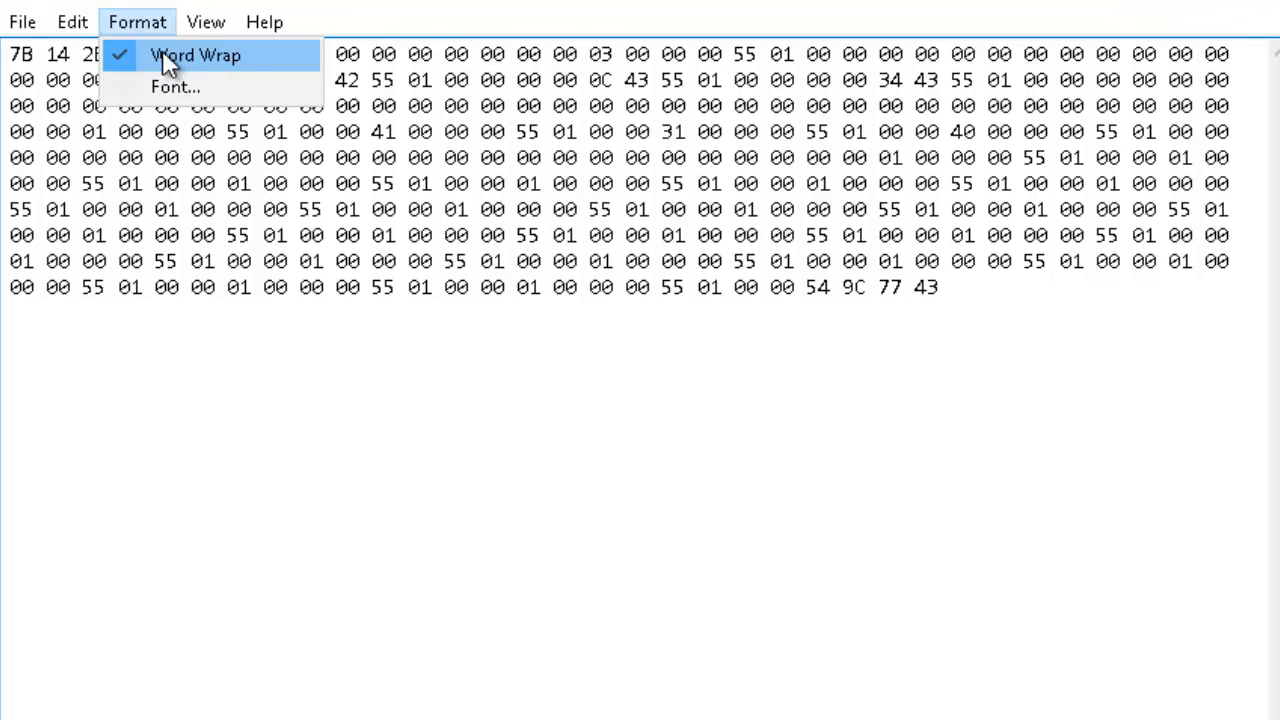
pyautogui.click(165, 56)
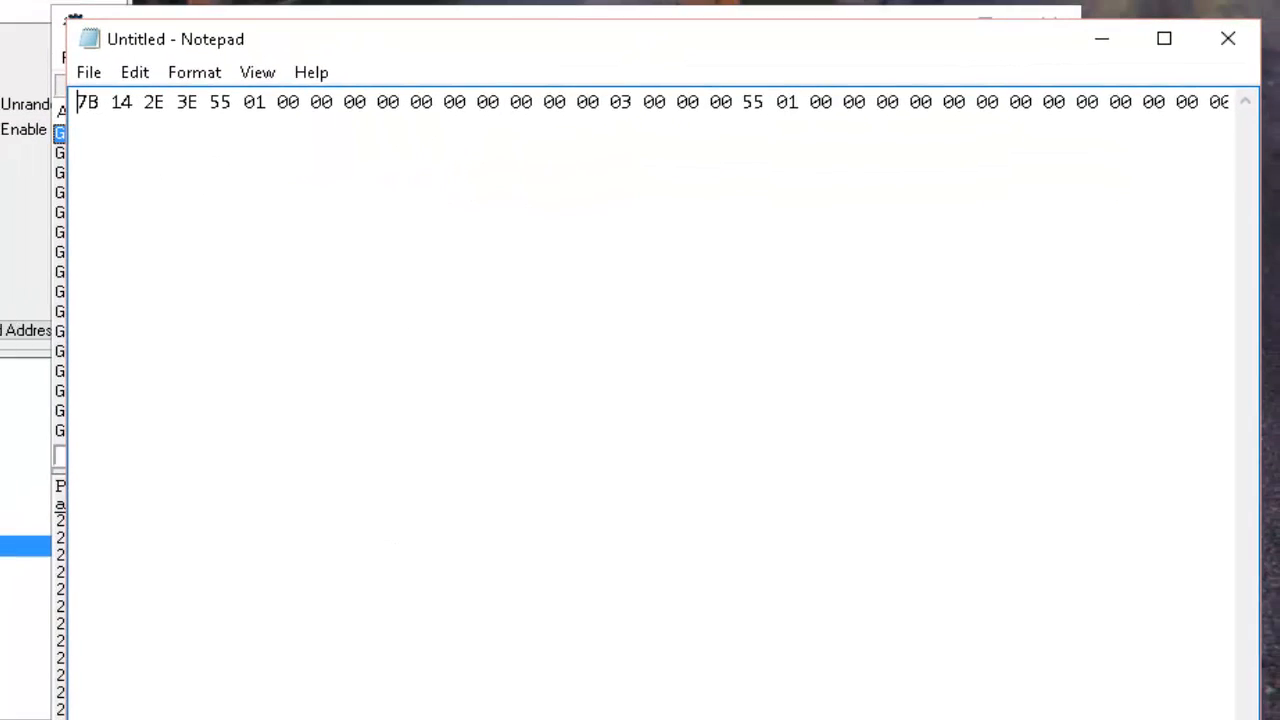
pyautogui.hscroll(10, 650, 102)
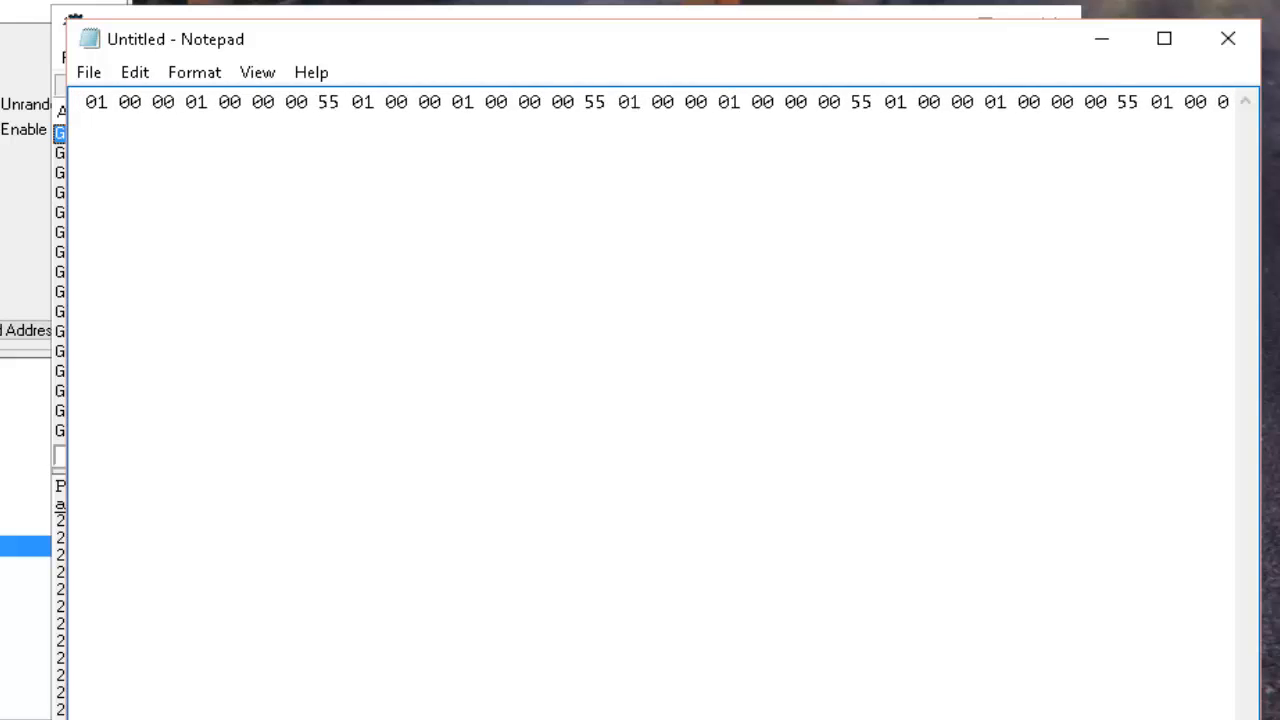
pyautogui.click(1228, 101)
pyautogui.press('Return')
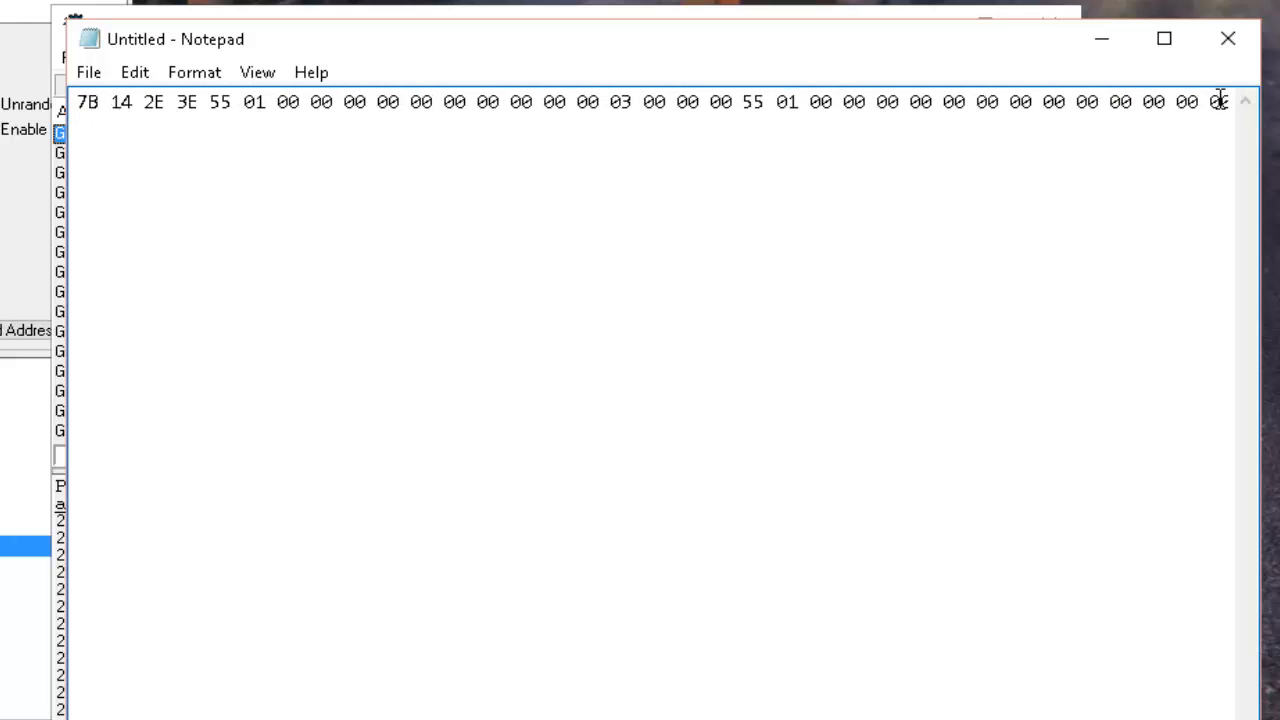
pyautogui.hotkey('ctrl', 'v')
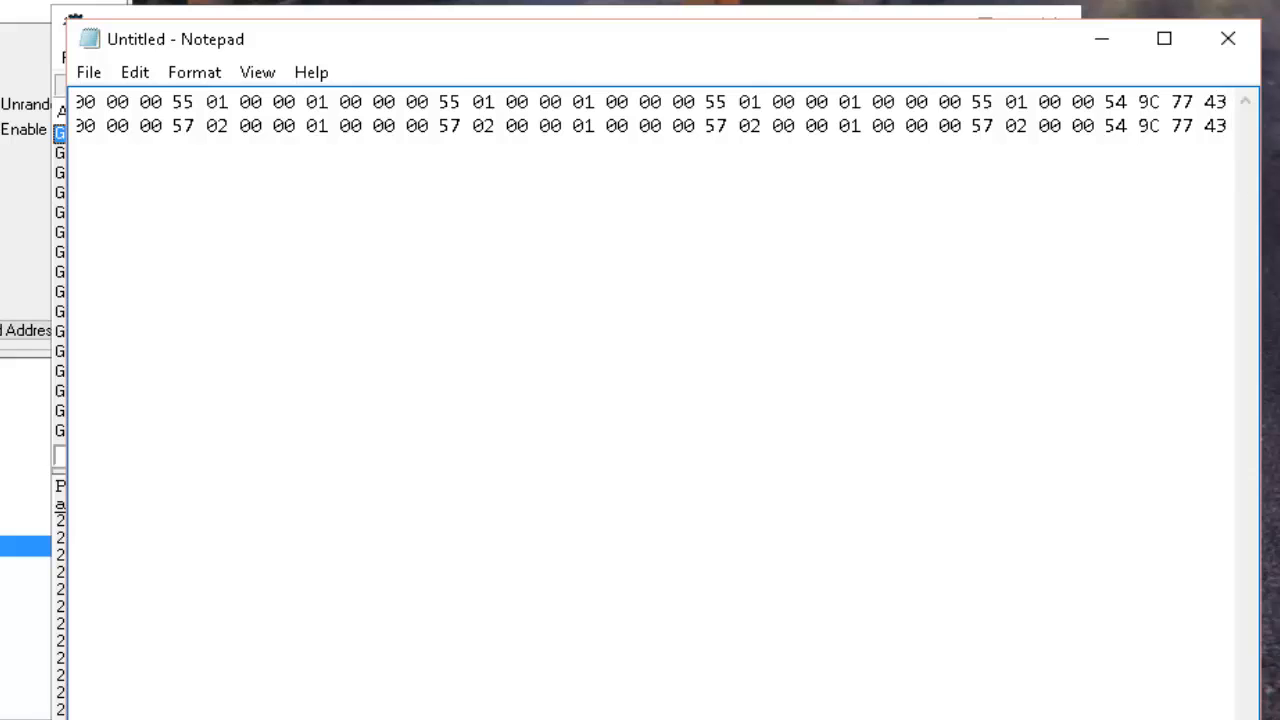
# Compare the fifth and sixth bytes of the two byte lines for differences.
pyautogui.hscroll(-10, 650, 114)
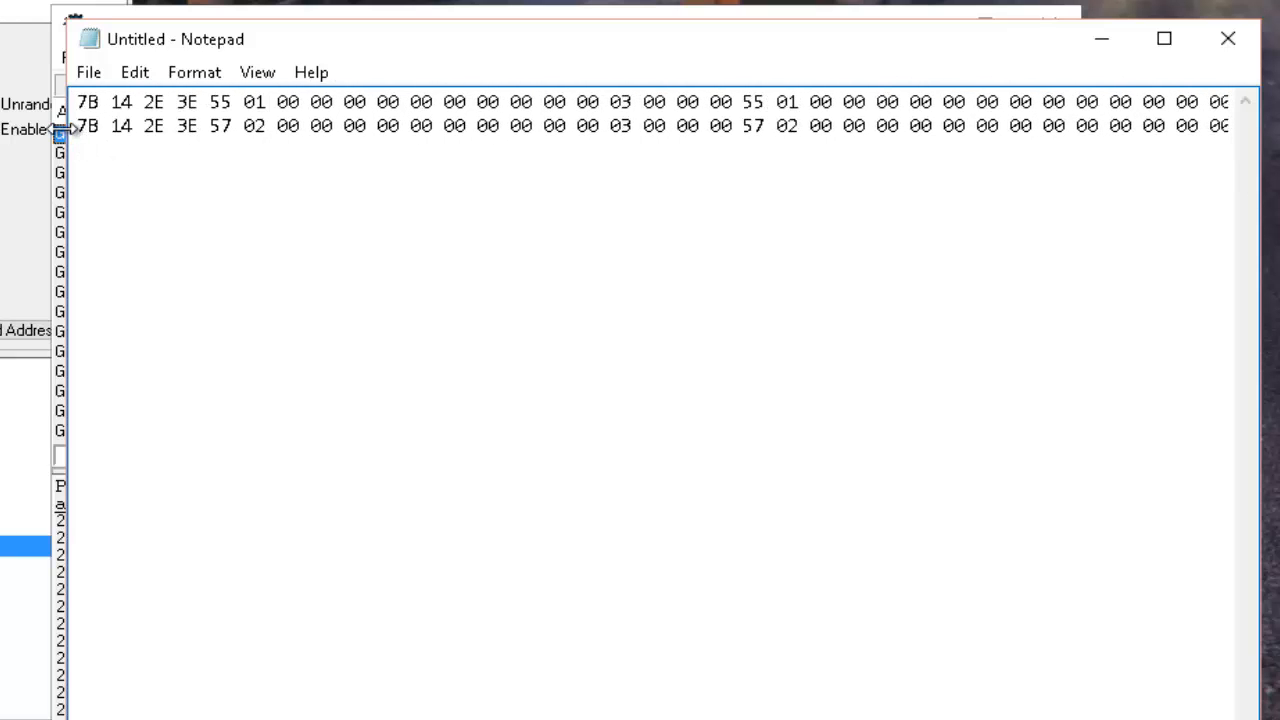
pyautogui.moveTo(234, 125); pyautogui.dragTo(220, 101)
pyautogui.click(267, 104)
pyautogui.moveTo(265, 126); pyautogui.dragTo(256, 126)
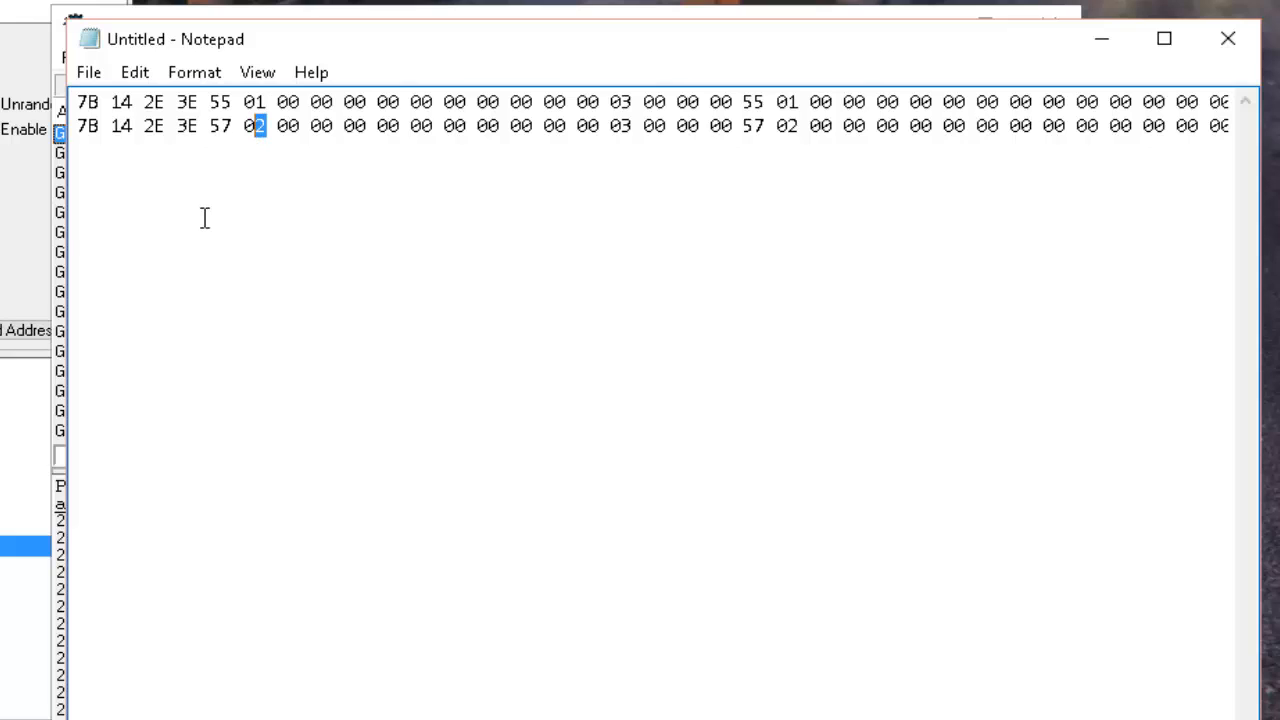
pyautogui.moveTo(233, 132); pyautogui.dragTo(224, 130)
pyautogui.rightClick(224, 128)
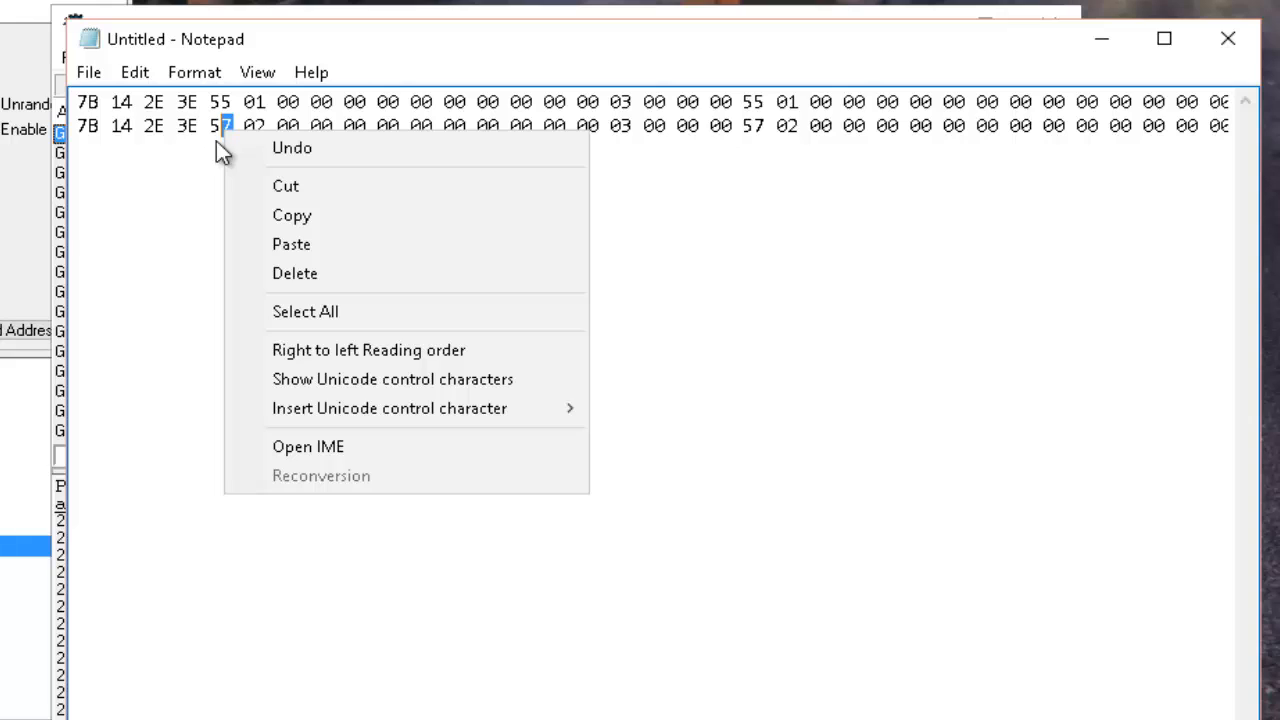
pyautogui.click(183, 161)
pyautogui.click(231, 131)
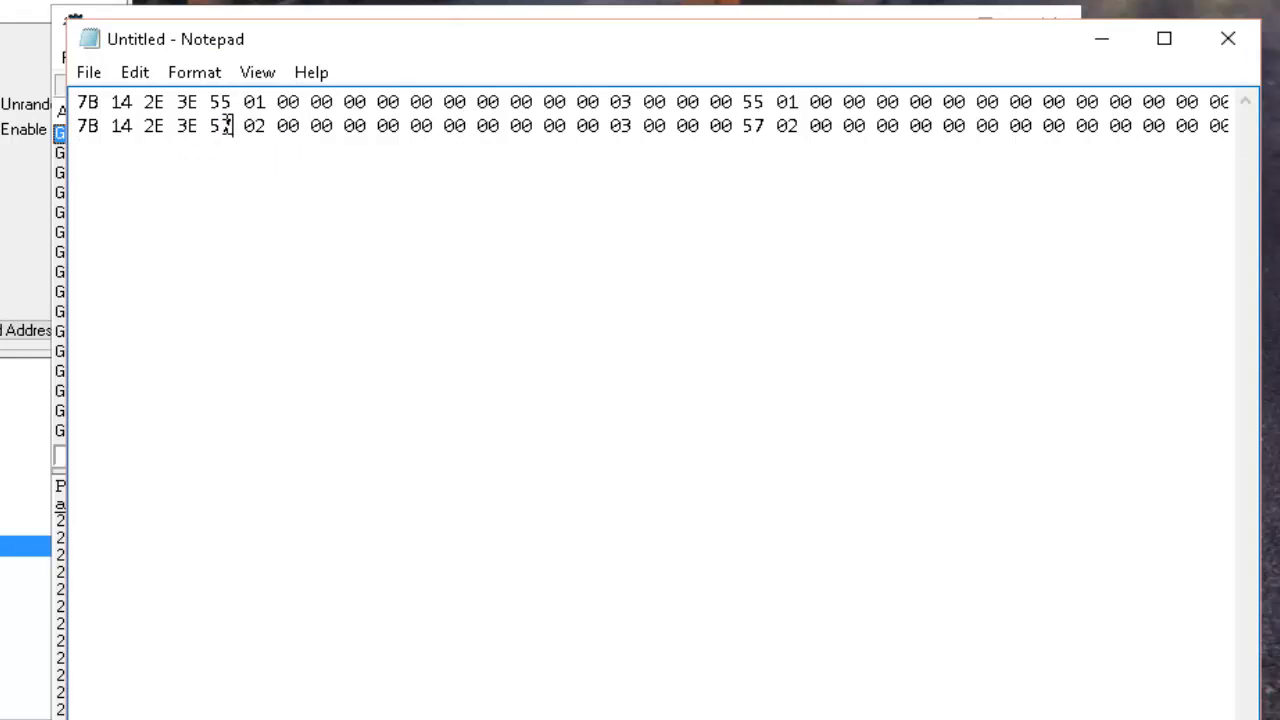
# Replace the fifth byte of the second line with ?? and the sixth byte with 0?
pyautogui.moveTo(228, 126); pyautogui.dragTo(221, 126)
pyautogui.write('?')
pyautogui.moveTo(265, 126); pyautogui.dragTo(257, 124)
pyautogui.write('?')
pyautogui.moveTo(220, 126); pyautogui.dragTo(211, 126)
pyautogui.write('?')
# Replace the two bytes following 03 00 00 00 in the second line with 5? 0?
pyautogui.moveTo(764, 126); pyautogui.dragTo(751, 127)
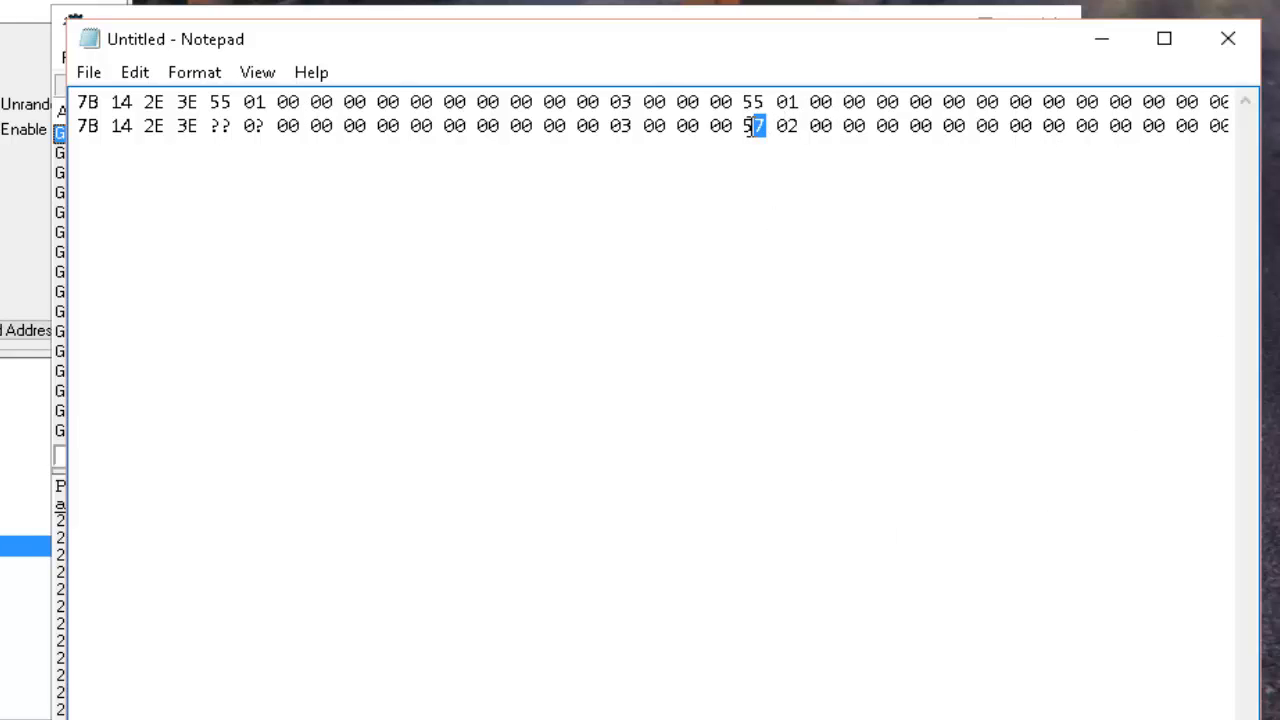
pyautogui.write('?')
pyautogui.hscroll(5, 650, 115)
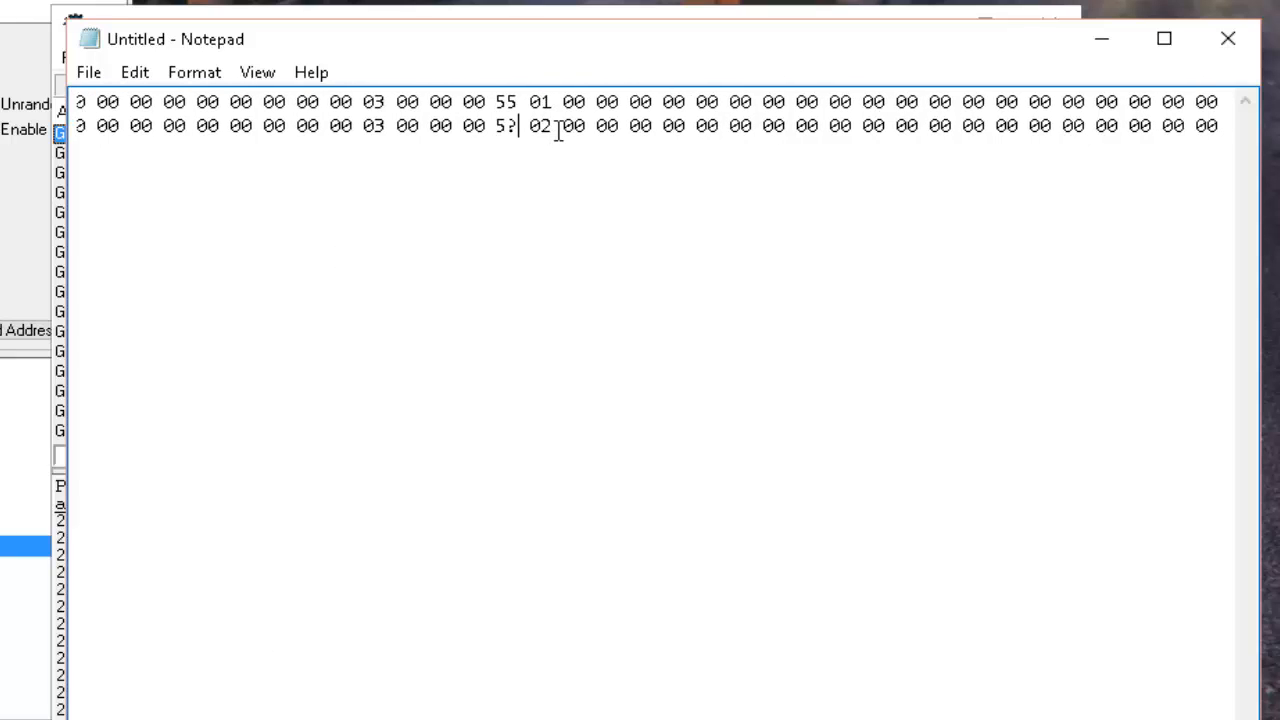
pyautogui.moveTo(553, 128); pyautogui.dragTo(541, 127)
pyautogui.write('?')
pyautogui.press('Down')
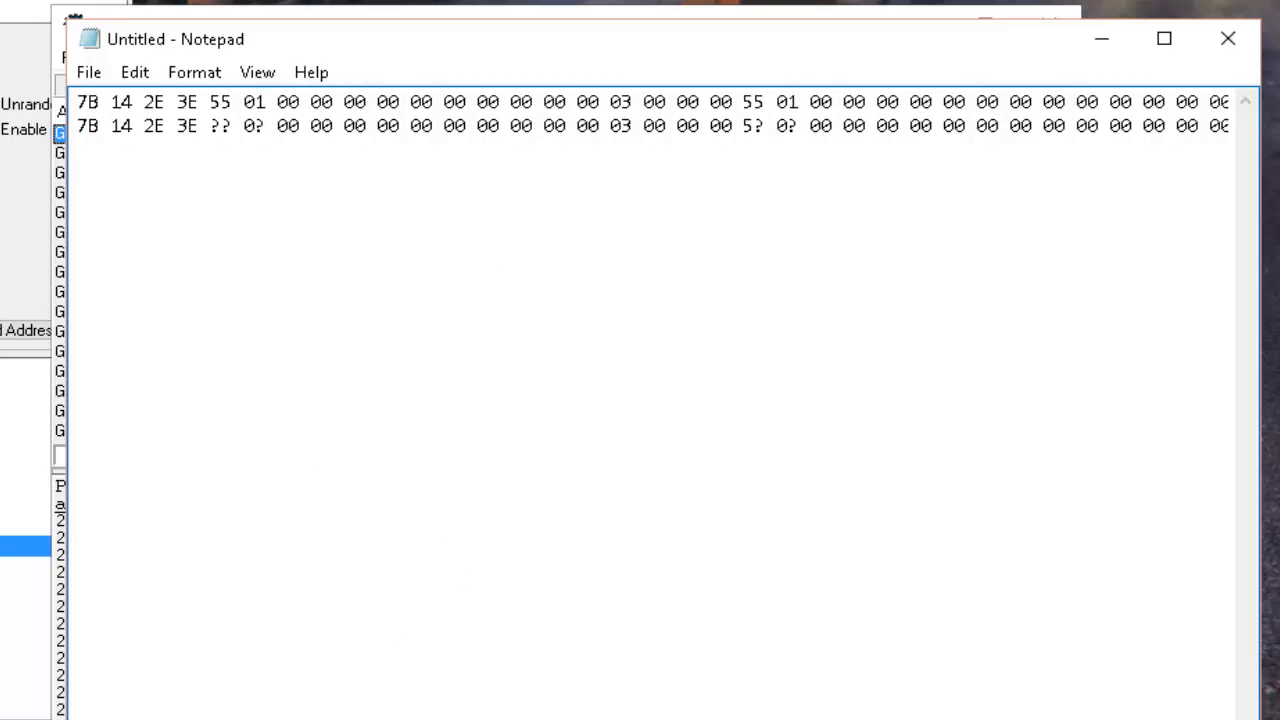
# Replace the two bytes following A0 42 in the second line with 5? 0?
pyautogui.hscroll(3, 652, 400)
pyautogui.hscroll(7, 652, 400)
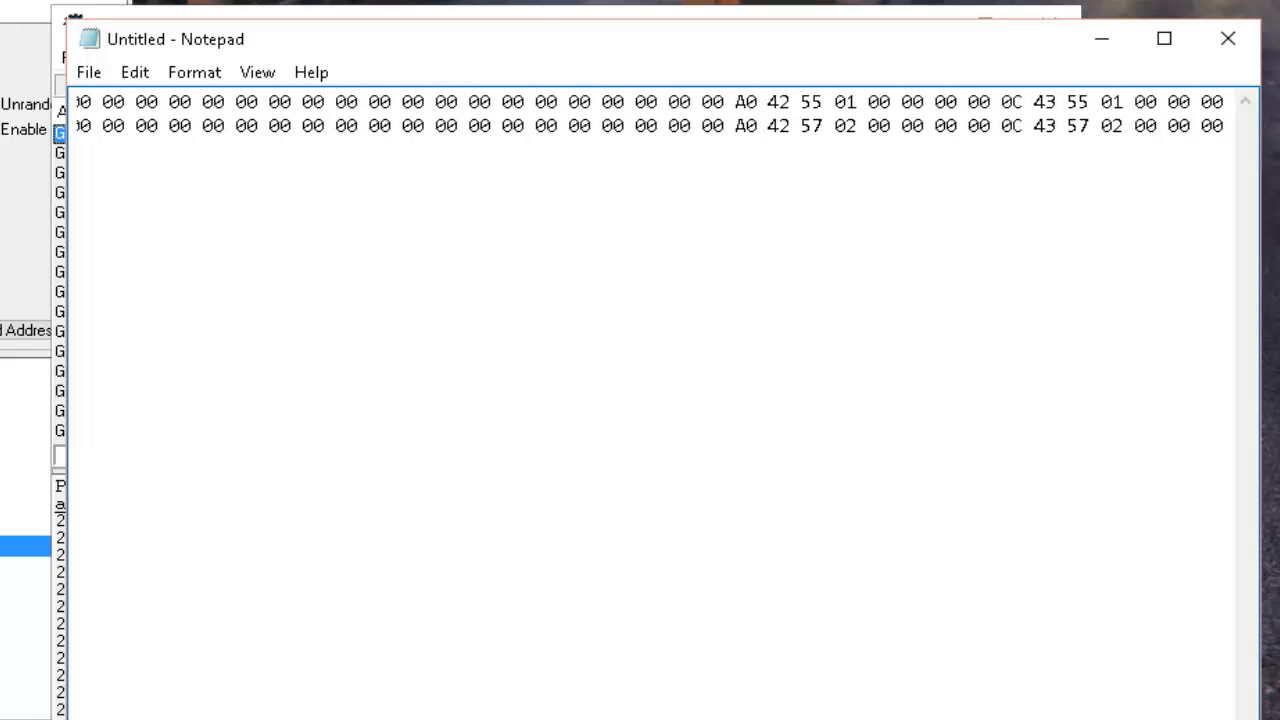
pyautogui.hscroll(2, 652, 400)
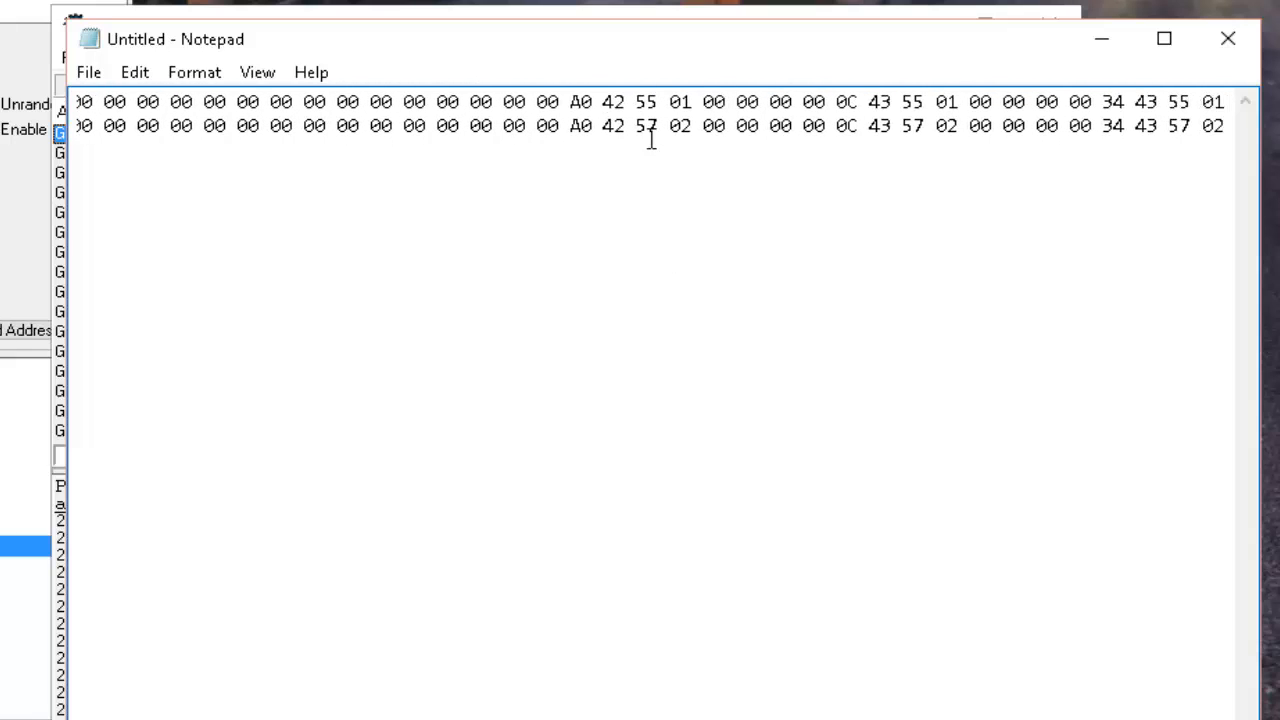
pyautogui.moveTo(658, 127); pyautogui.dragTo(647, 127)
pyautogui.write('F')
pyautogui.moveTo(691, 127); pyautogui.dragTo(684, 127)
pyautogui.write('?')
# Replace the differing digits from the byte after 0C 43 through the second line's end with ?, finishing with ?? ?? ?? ??
pyautogui.hscroll(6, 650, 115)
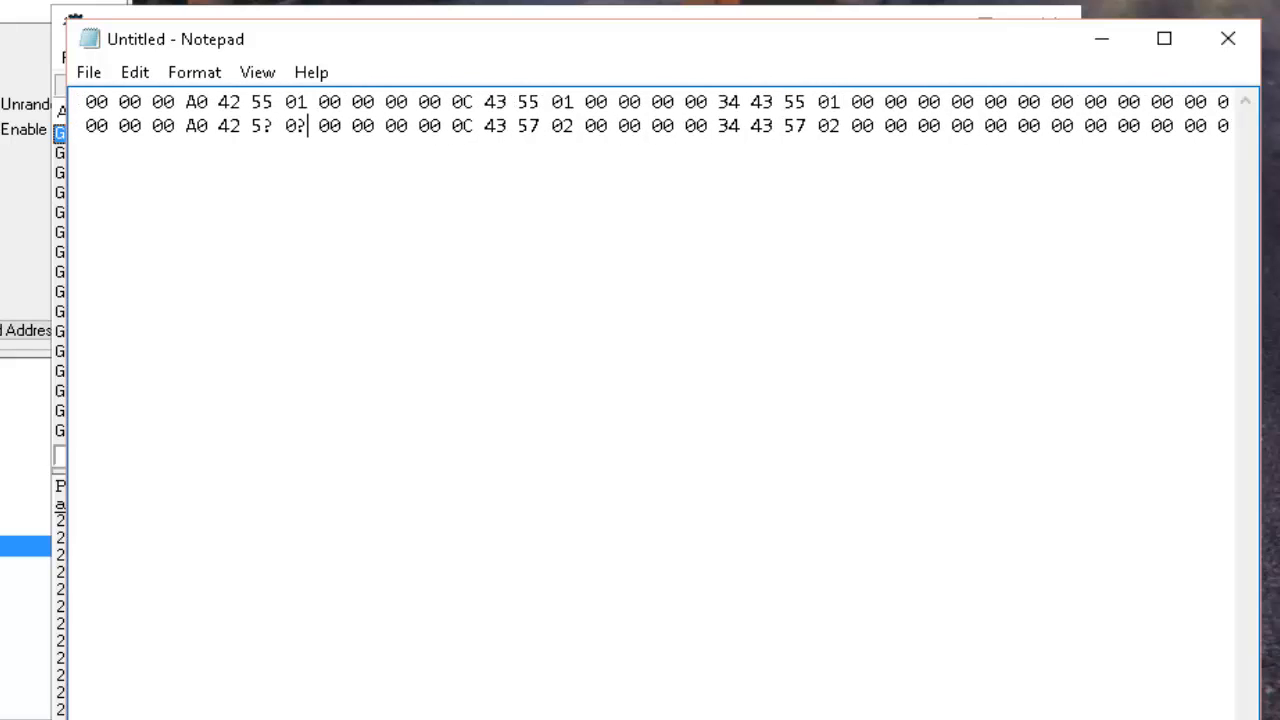
pyautogui.moveTo(541, 127); pyautogui.dragTo(528, 127)
pyautogui.write('?')
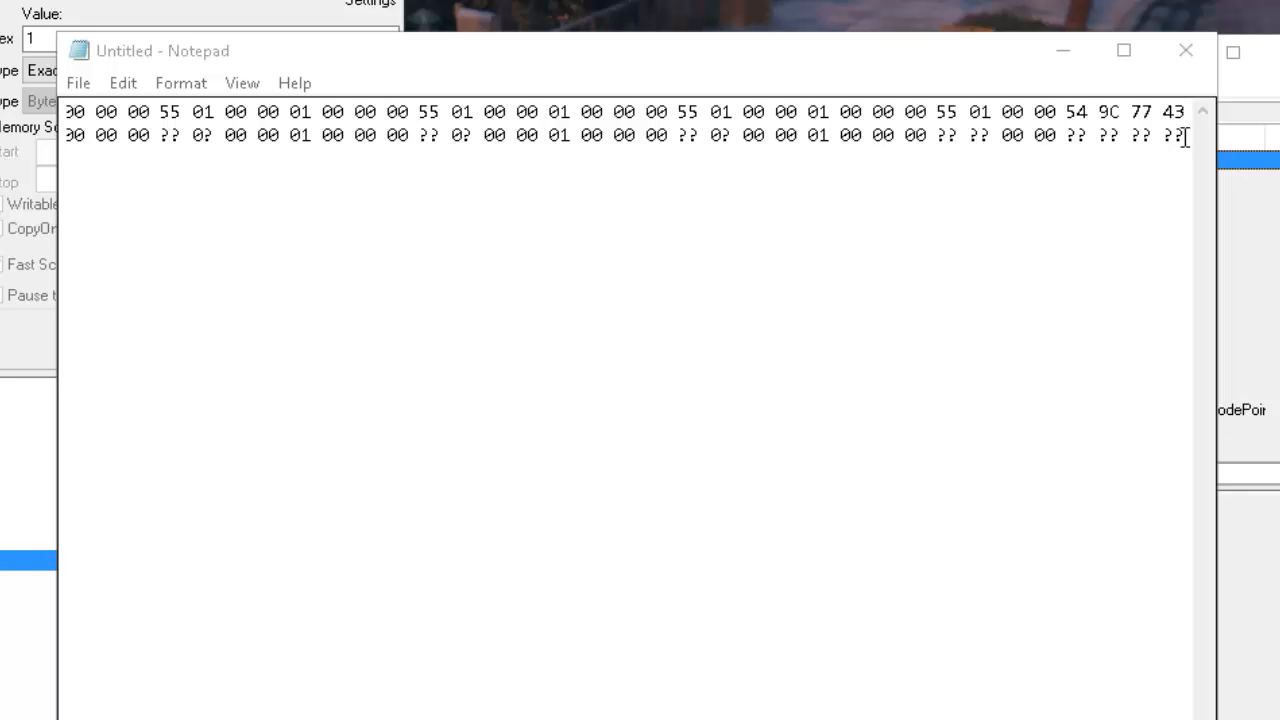
# Copy the entire second line containing the wildcard byte pattern.
pyautogui.moveTo(1185, 138); pyautogui.dragTo(47, 138)
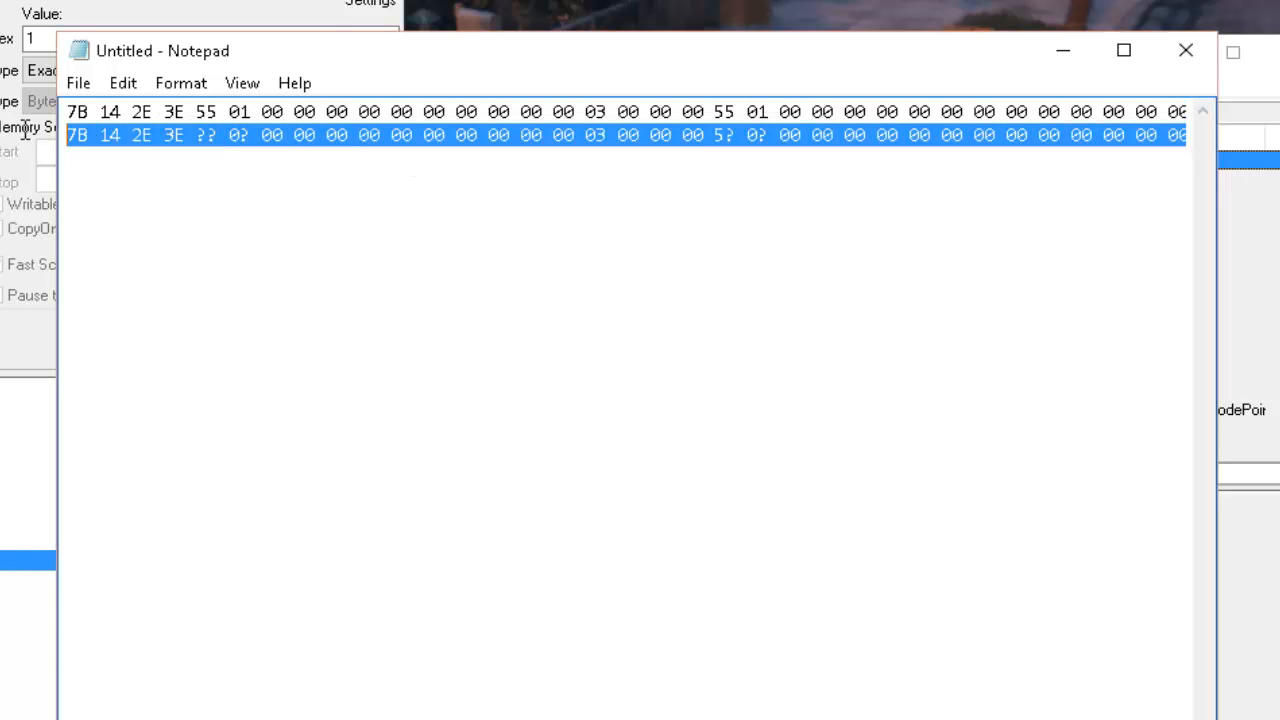
pyautogui.rightClick(237, 140)
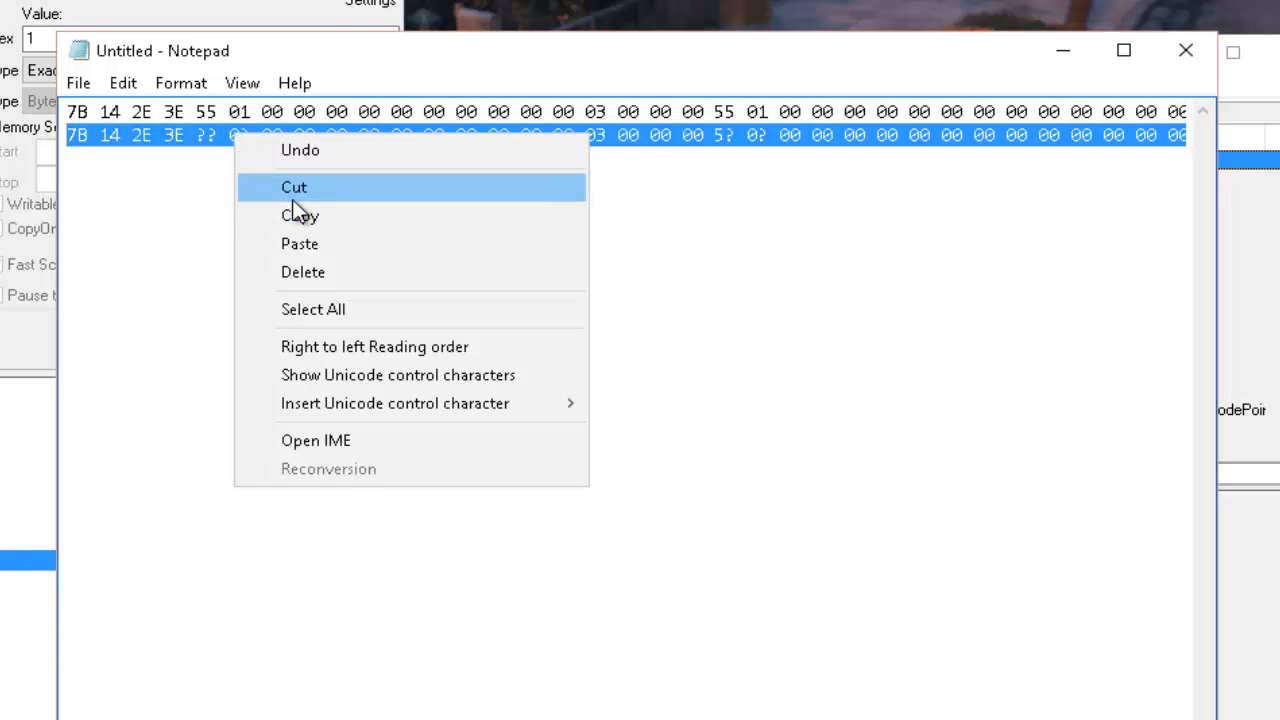
pyautogui.click(291, 216)
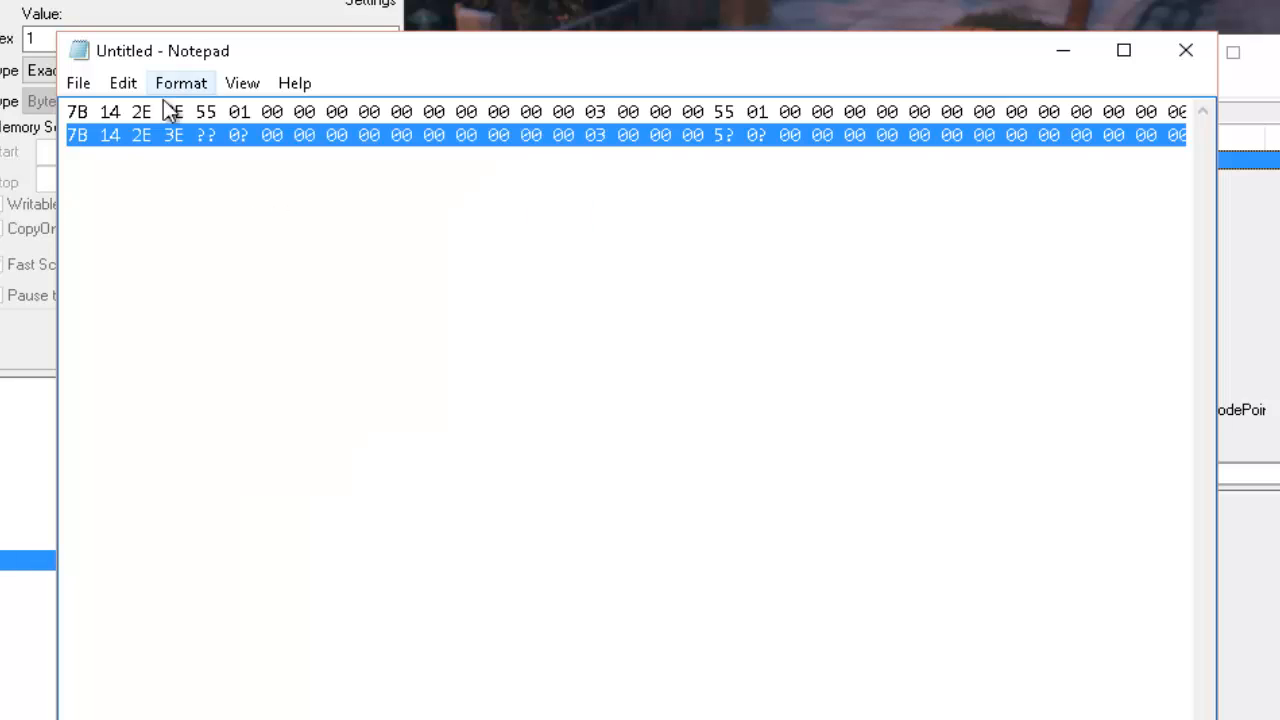
# Switch to Cheat Engine and set up a new Array of byte scan with the copied wildcard pattern as its value.
pyautogui.click(72, 112)
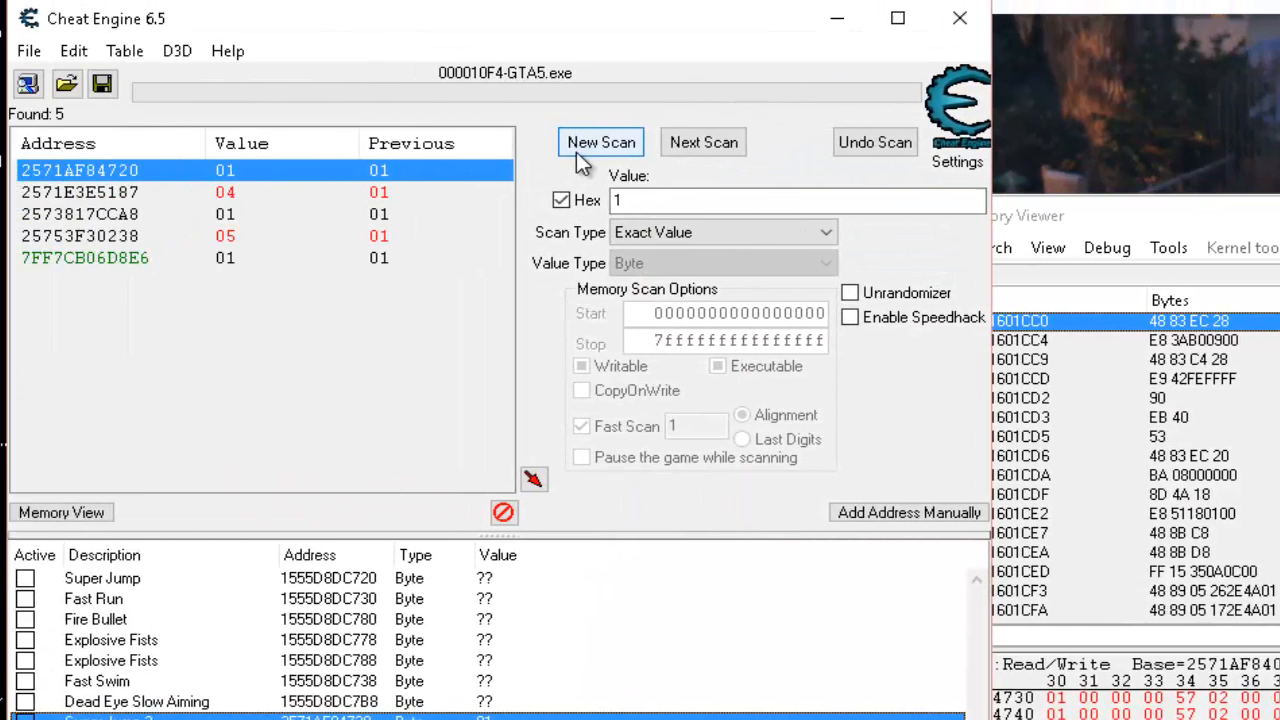
pyautogui.click(262, 54)
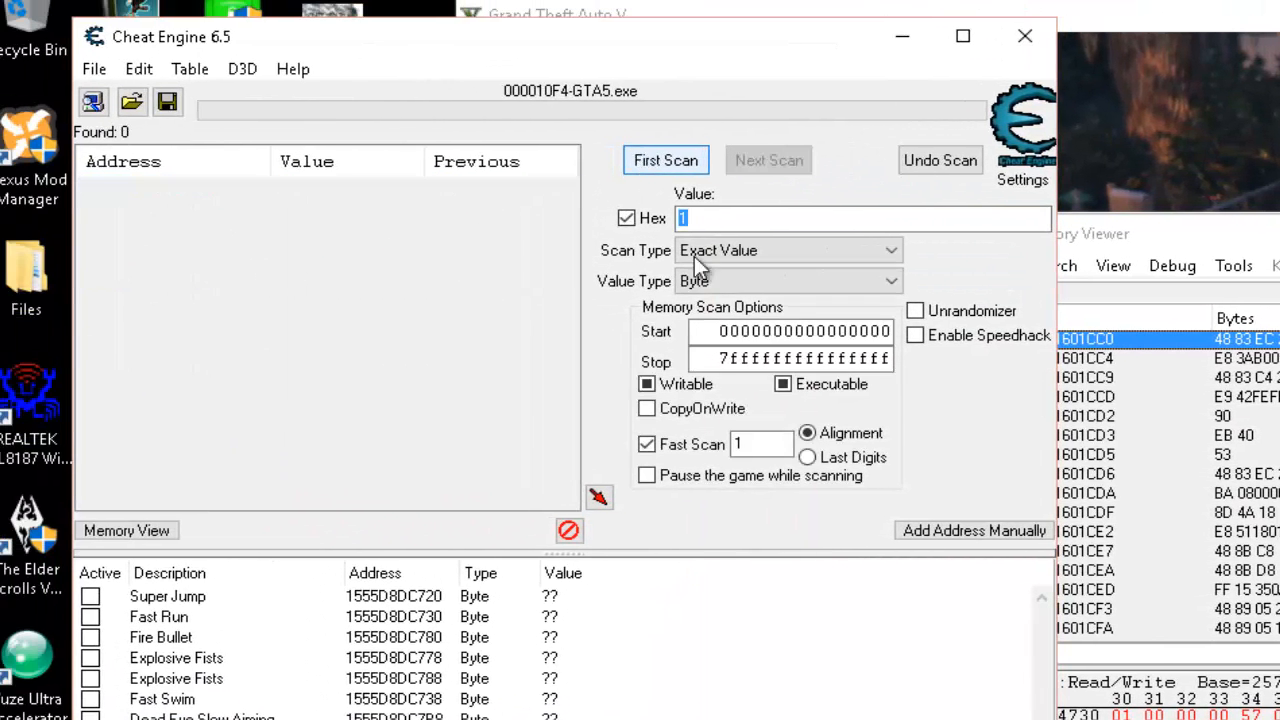
pyautogui.click(300, 173)
pyautogui.click(718, 438)
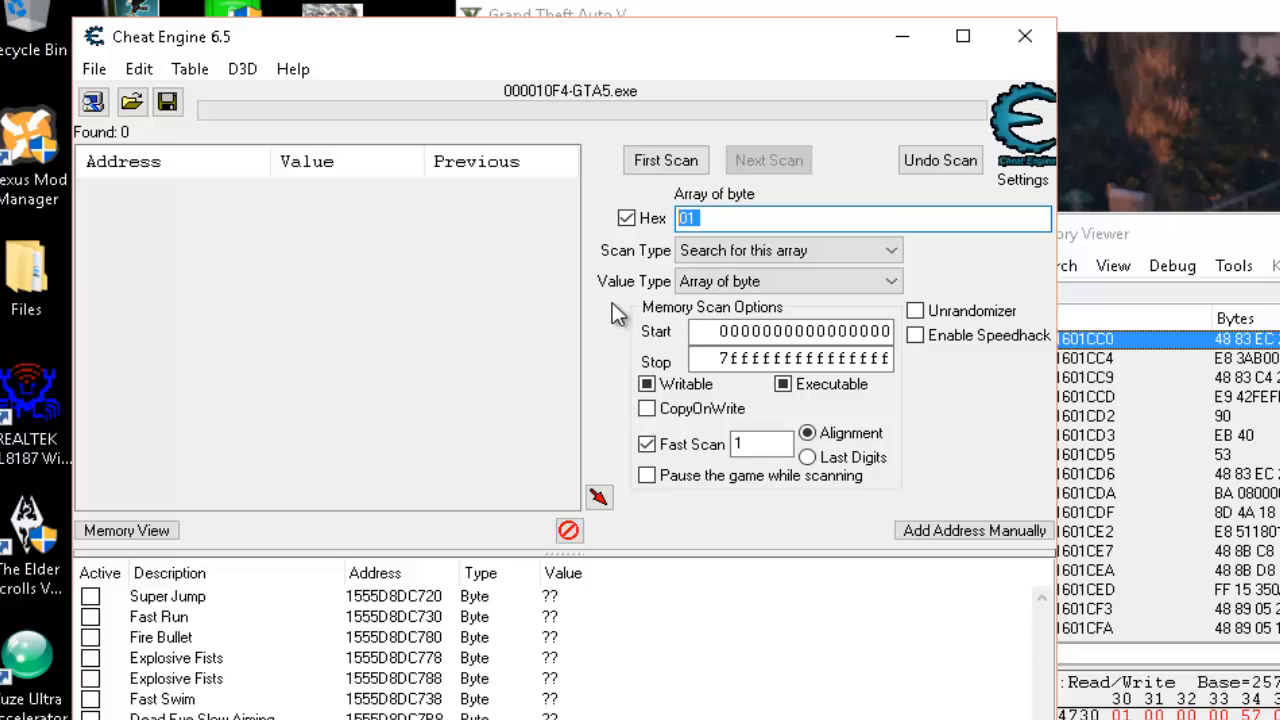
pyautogui.hotkey('ctrl', 'v')
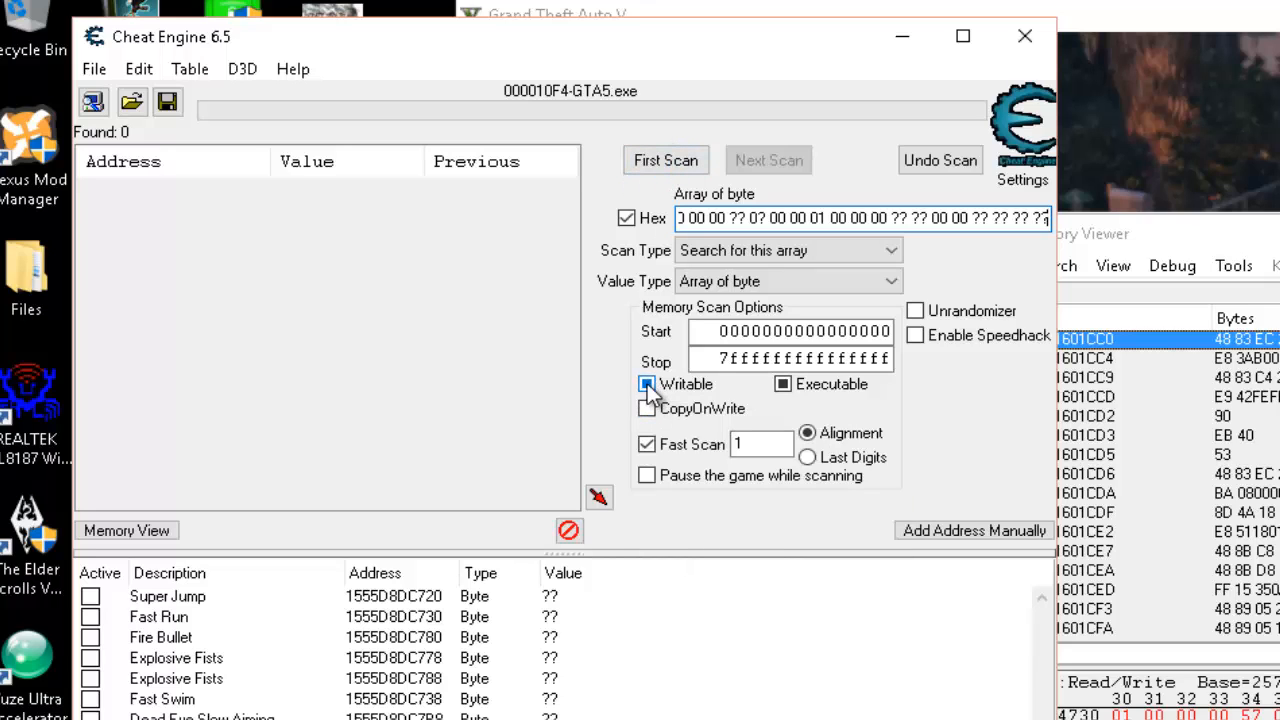
# Run the first scan of the game's memory for the wildcard byte pattern.
pyautogui.click(674, 164)
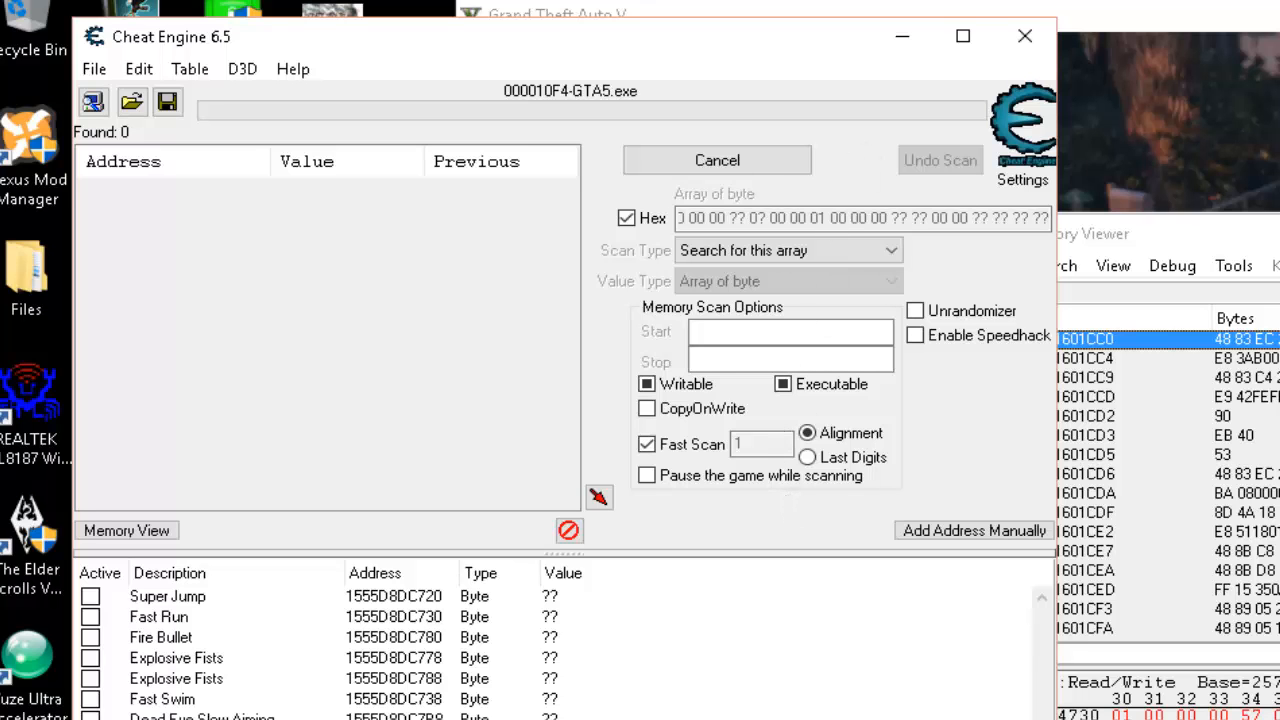
# Switch to Notepad and compare the wildcard line with the original byte line above it, byte by byte from the start towards the end.
pyautogui.hotkey('alt', 'Tab')
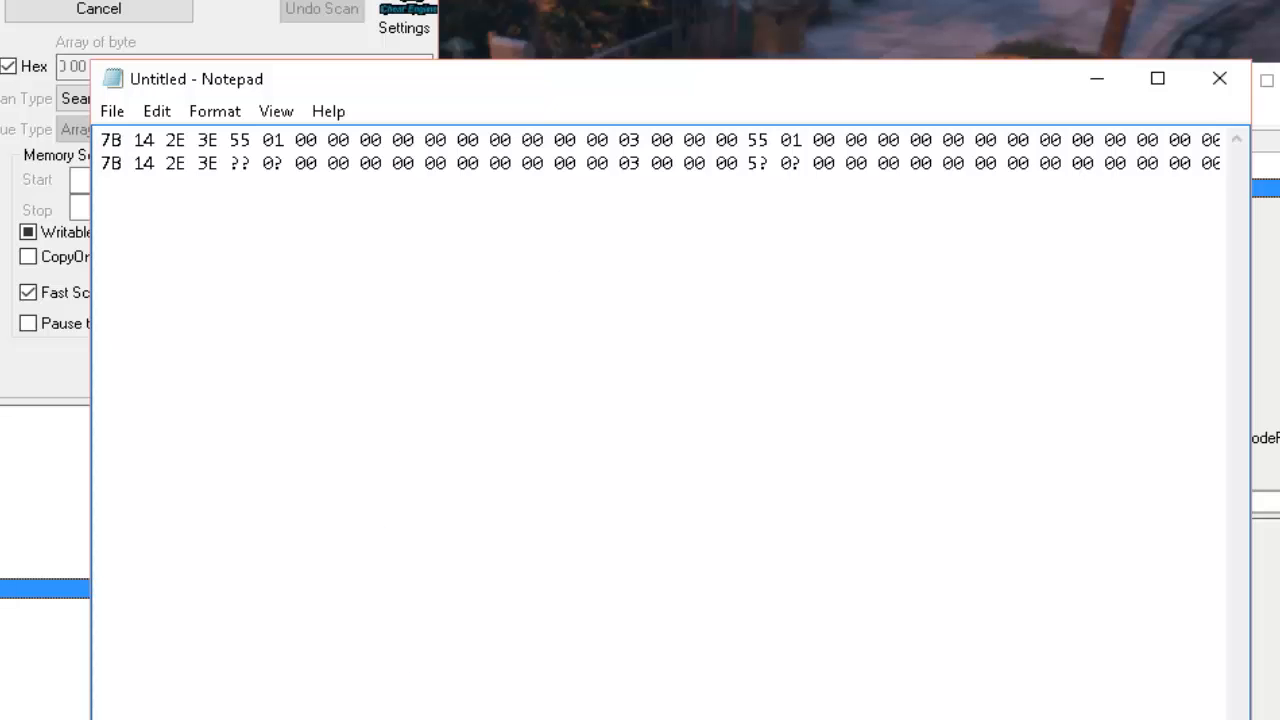
pyautogui.hscroll(1, 658, 420)
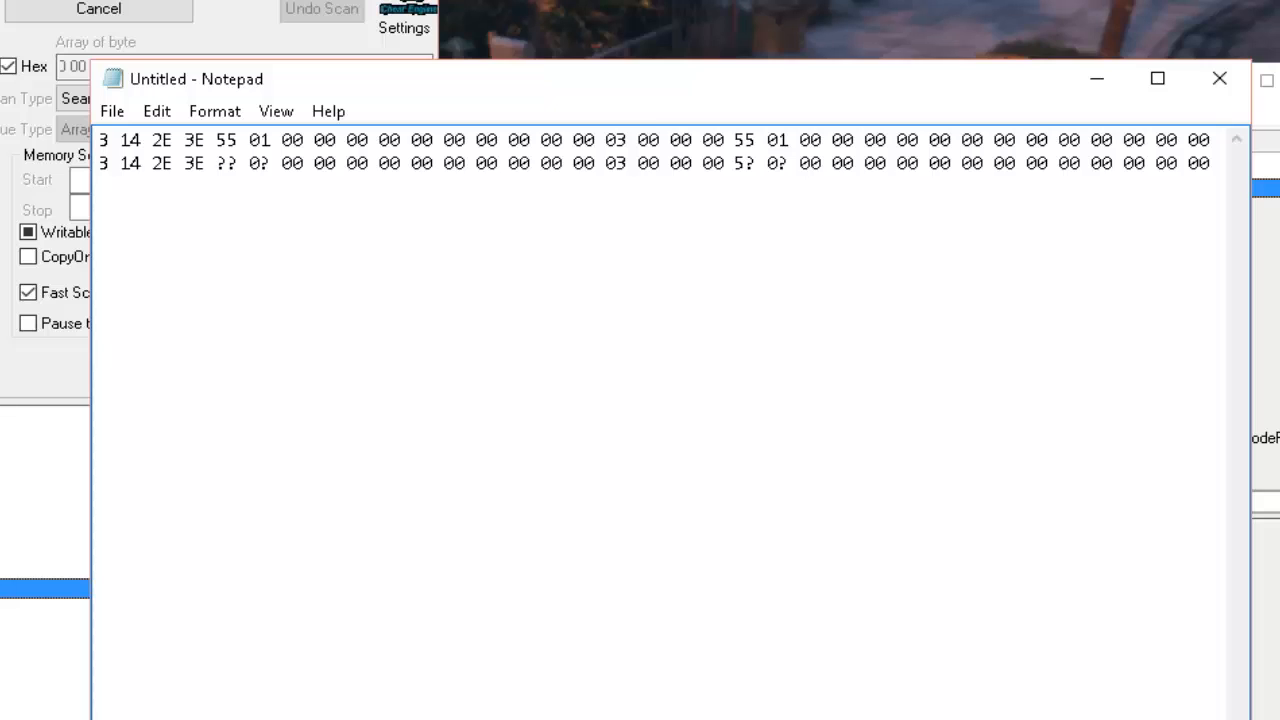
pyautogui.click(1198, 162)
pyautogui.press('Right')
pyautogui.press('Right')
pyautogui.press('Right')
pyautogui.press('Right')
pyautogui.press('Right')
pyautogui.press('Right')
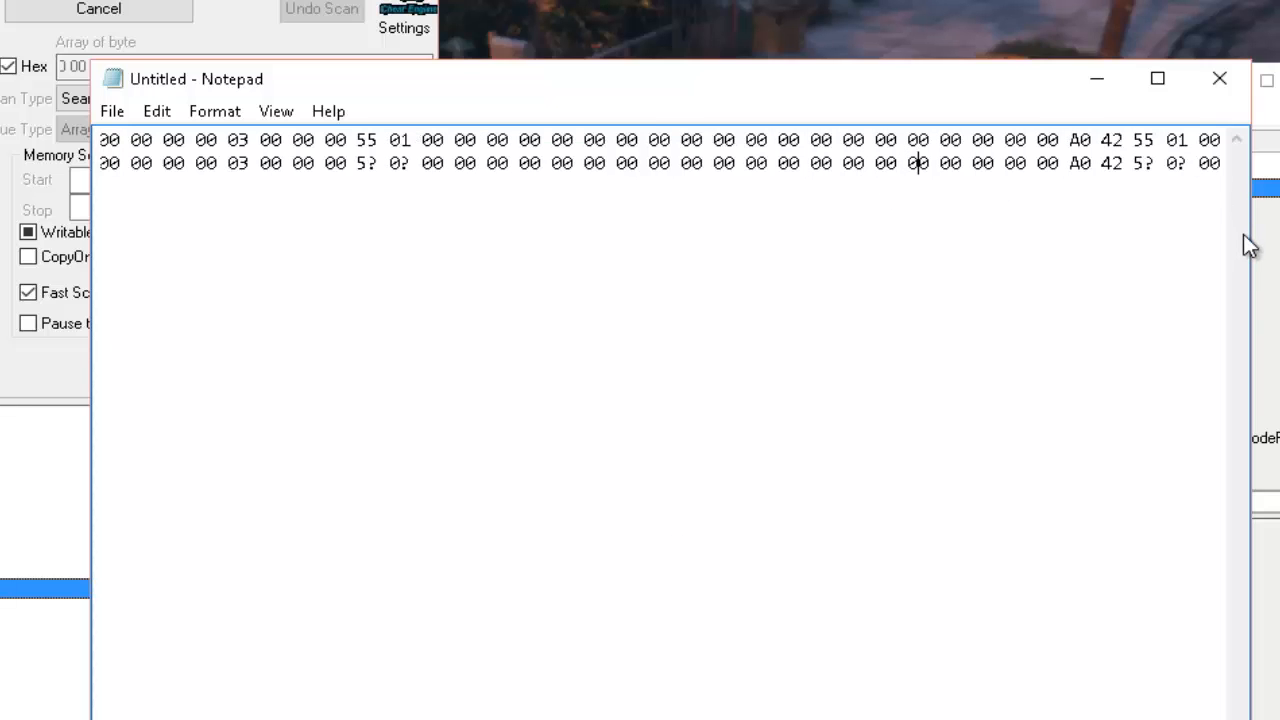
pyautogui.press('Right')
pyautogui.press('Right')
pyautogui.press('Right')
pyautogui.press('Right')
pyautogui.press('Right')
pyautogui.press('Right')
pyautogui.press('Right')
pyautogui.press('Right')
pyautogui.press('Right')
pyautogui.press('Right')
pyautogui.press('Right')
pyautogui.press('Right')
pyautogui.press('Right')
pyautogui.press('Right')
pyautogui.press('Right')
pyautogui.press('Right')
pyautogui.press('Right')
pyautogui.press('Right')
pyautogui.press('Right')
pyautogui.press('Right')
pyautogui.press('Right')
pyautogui.press('Right')
pyautogui.press('Right')
pyautogui.press('Right')
pyautogui.press('Right')
pyautogui.press('Right')
pyautogui.press('Right')
pyautogui.press('Right')
pyautogui.press('Right')
pyautogui.press('Right')
pyautogui.press('Right')
pyautogui.press('Right')
pyautogui.press('Right')
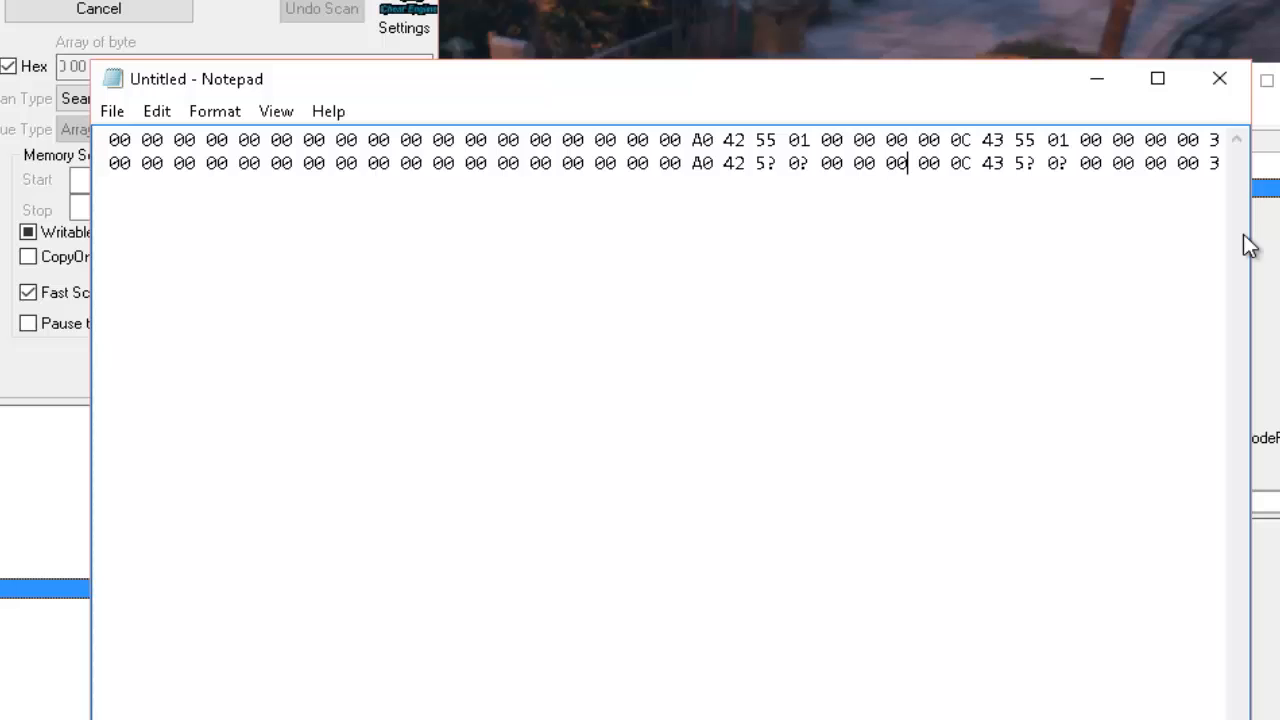
pyautogui.press('Right')
pyautogui.press('Right')
pyautogui.press('Right')
pyautogui.press('Right')
pyautogui.press('Right')
pyautogui.press('Right')
pyautogui.press('Right')
pyautogui.press('Right')
pyautogui.press('Right')
pyautogui.press('Right')
pyautogui.press('Right')
pyautogui.press('Right')
pyautogui.press('Right')
pyautogui.press('Right')
pyautogui.press('Right')
pyautogui.press('Right')
pyautogui.press('Right')
pyautogui.press('Right')
pyautogui.press('Right')
pyautogui.press('Right')
pyautogui.press('Right')
pyautogui.press('Right')
pyautogui.press('Right')
pyautogui.press('Right')
pyautogui.press('Right')
pyautogui.press('Right')
pyautogui.press('Right')
pyautogui.press('Right')
pyautogui.press('Right')
pyautogui.press('Right')
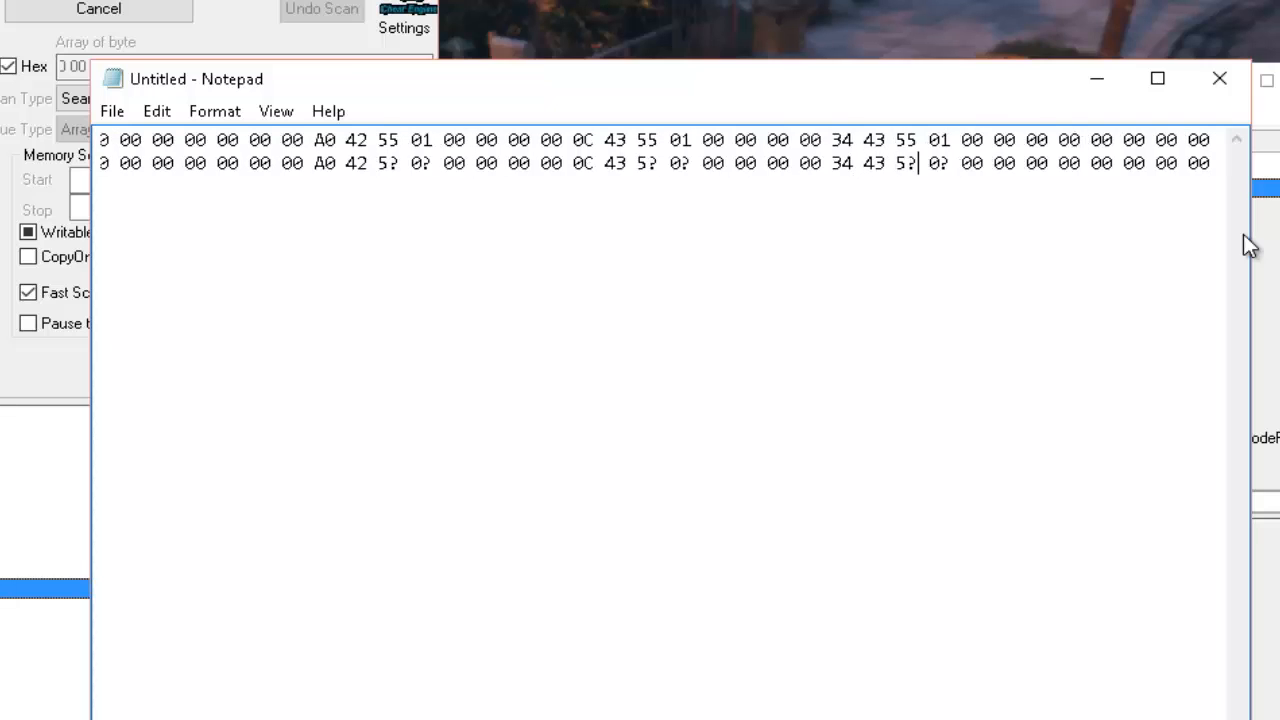
pyautogui.press('Right')
pyautogui.press('Right')
pyautogui.press('Right')
pyautogui.press('Right')
pyautogui.press('Right')
pyautogui.press('Right')
pyautogui.press('Right')
pyautogui.press('Right')
pyautogui.press('Right')
pyautogui.press('Right')
pyautogui.press('Right')
pyautogui.press('Right')
pyautogui.press('Right')
pyautogui.press('Right')
pyautogui.press('Right')
pyautogui.press('Right')
pyautogui.press('Right')
pyautogui.press('Right')
pyautogui.press('Right')
pyautogui.press('Right')
pyautogui.press('Right')
pyautogui.press('Right')
pyautogui.press('Right')
pyautogui.press('Right')
pyautogui.press('Right')
pyautogui.press('Right')
pyautogui.press('Right')
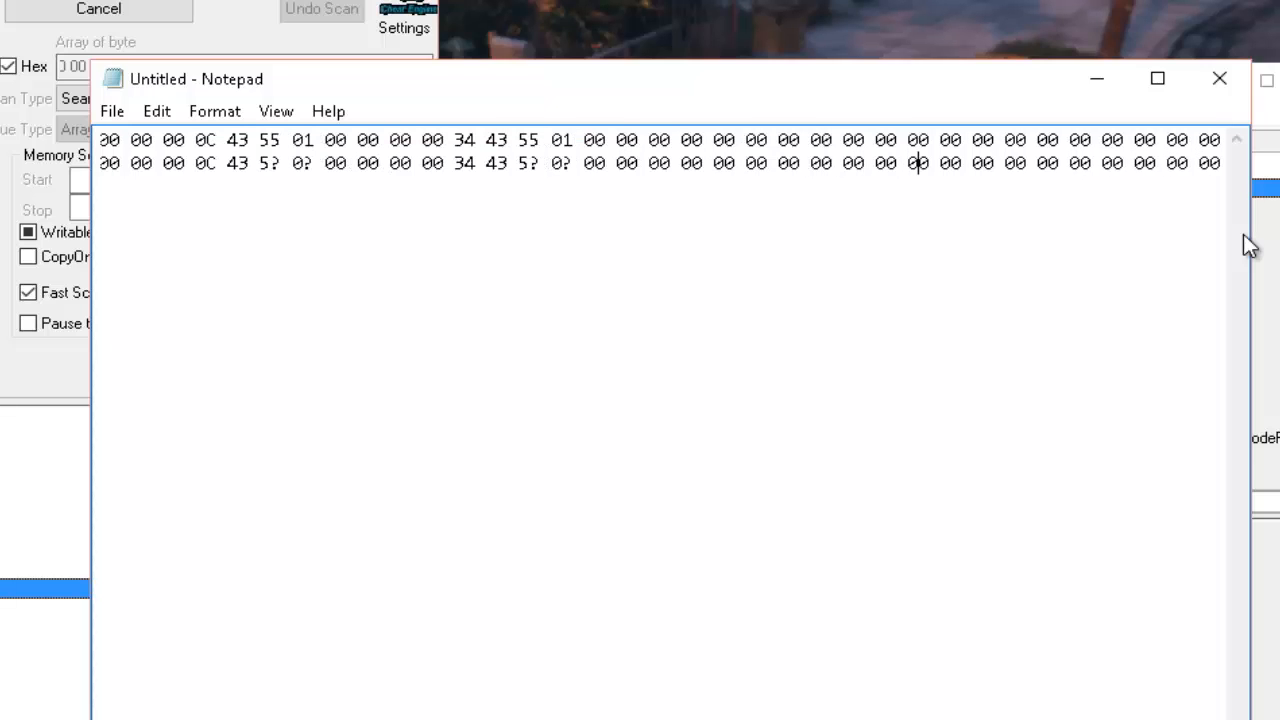
pyautogui.press('Right')
pyautogui.press('Right')
pyautogui.press('Right')
pyautogui.press('Right')
pyautogui.press('Right')
pyautogui.press('Right')
pyautogui.press('Right')
pyautogui.press('Right')
pyautogui.press('Right')
pyautogui.press('Right')
pyautogui.press('Right')
pyautogui.press('Right')
pyautogui.press('Right')
pyautogui.press('Right')
pyautogui.press('Right')
pyautogui.press('Right')
pyautogui.press('Right')
pyautogui.press('Right')
pyautogui.press('Right')
pyautogui.press('Right')
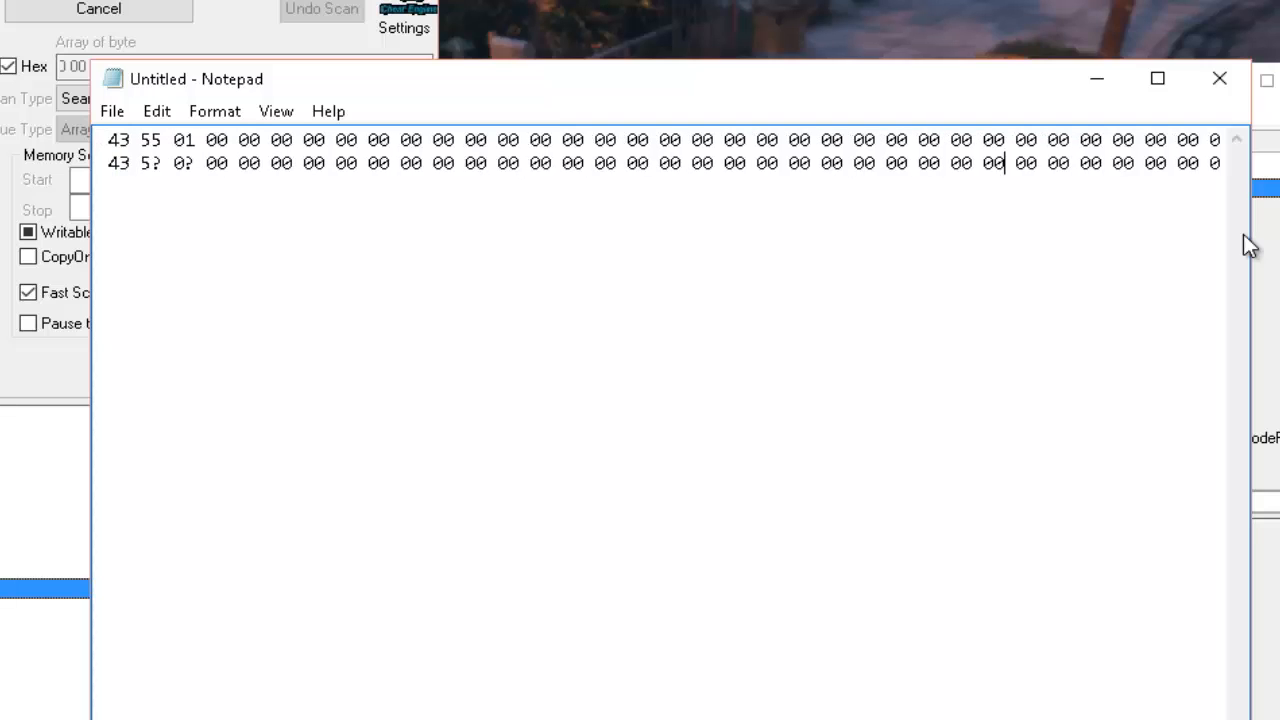
pyautogui.press('Right')
pyautogui.press('Right')
pyautogui.press('Right')
pyautogui.press('Right')
pyautogui.press('Right')
pyautogui.press('Right')
pyautogui.press('Right')
pyautogui.press('Right')
pyautogui.press('Right')
pyautogui.press('Right')
pyautogui.press('Right')
pyautogui.press('Right')
pyautogui.press('Right')
pyautogui.press('Right')
pyautogui.press('Right')
pyautogui.press('Right')
pyautogui.press('Right')
pyautogui.press('Right')
pyautogui.press('Right')
pyautogui.press('Right')
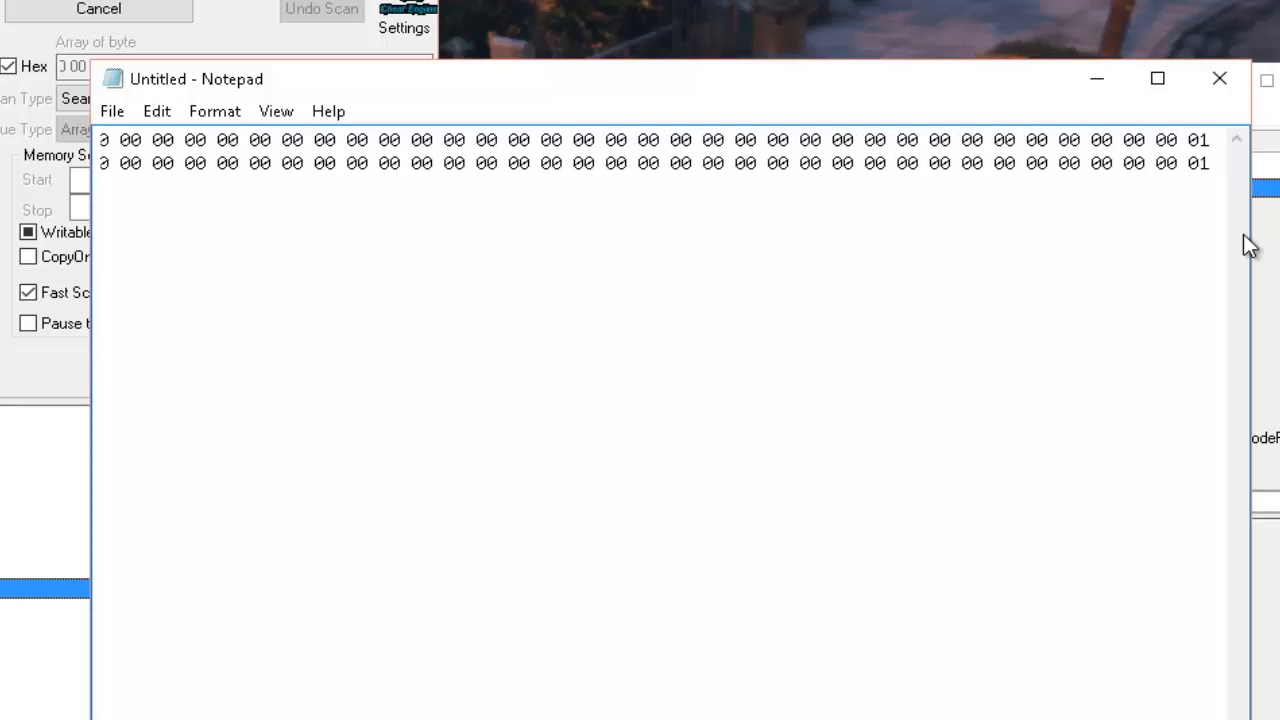
# Continue checking the rest of the wildcard line against the original bytes above it, through the 41, 31 and 40 groups into the repeating 01 groups.
pyautogui.press('Right')
pyautogui.press('Right')
pyautogui.press('Right')
pyautogui.press('Right')
pyautogui.press('Right')
pyautogui.press('Right')
pyautogui.press('Right')
pyautogui.press('Right')
pyautogui.press('Right')
pyautogui.press('Right')
pyautogui.press('Right')
pyautogui.press('Right')
pyautogui.press('Right')
pyautogui.press('Right')
pyautogui.press('Right')
pyautogui.press('Right')
pyautogui.press('Right')
pyautogui.press('Right')
pyautogui.press('Right')
pyautogui.press('Right')
pyautogui.press('Right')
pyautogui.press('Right')
pyautogui.press('Right')
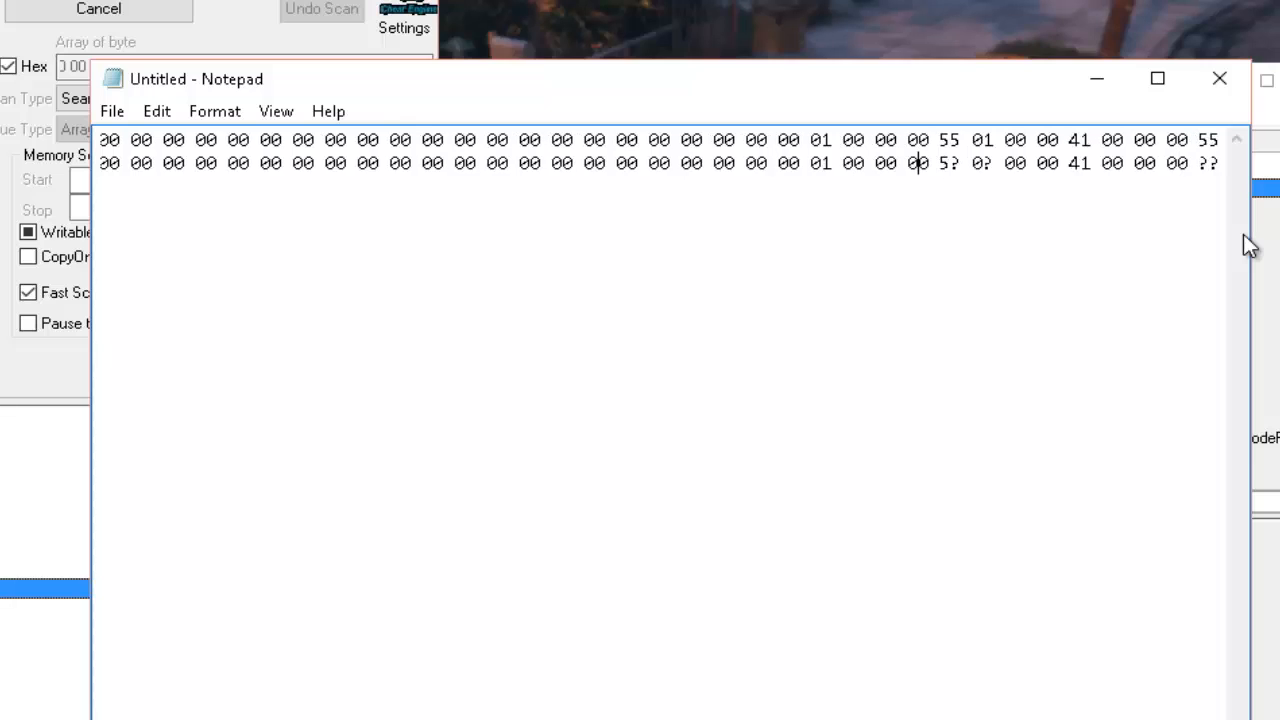
pyautogui.press('Right')
pyautogui.press('Right')
pyautogui.press('Right')
pyautogui.press('Right')
pyautogui.press('Right')
pyautogui.press('Right')
pyautogui.press('Right')
pyautogui.press('Right')
pyautogui.press('Right')
pyautogui.press('Right')
pyautogui.press('Right')
pyautogui.press('Right')
pyautogui.press('Right')
pyautogui.press('Right')
pyautogui.press('Right')
pyautogui.press('Right')
pyautogui.press('Right')
pyautogui.press('Right')
pyautogui.press('Right')
pyautogui.press('Right')
pyautogui.press('Right')
pyautogui.press('Right')
pyautogui.press('Right')
pyautogui.press('Right')
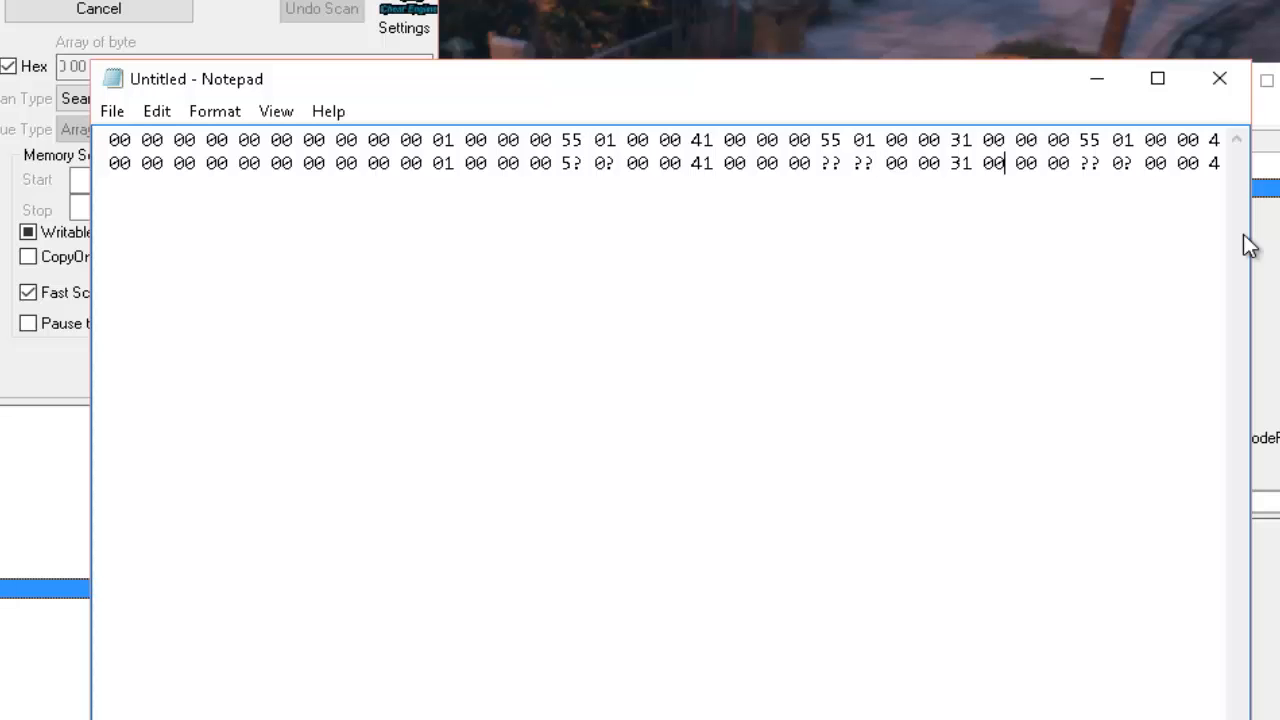
pyautogui.press('Right')
pyautogui.press('Right')
pyautogui.press('Right')
pyautogui.press('Right')
pyautogui.press('Right')
pyautogui.press('Right')
pyautogui.press('Right')
pyautogui.press('Right')
pyautogui.press('Right')
pyautogui.press('Right')
pyautogui.press('Right')
pyautogui.press('Right')
pyautogui.press('Right')
pyautogui.press('Right')
pyautogui.press('Right')
pyautogui.press('Right')
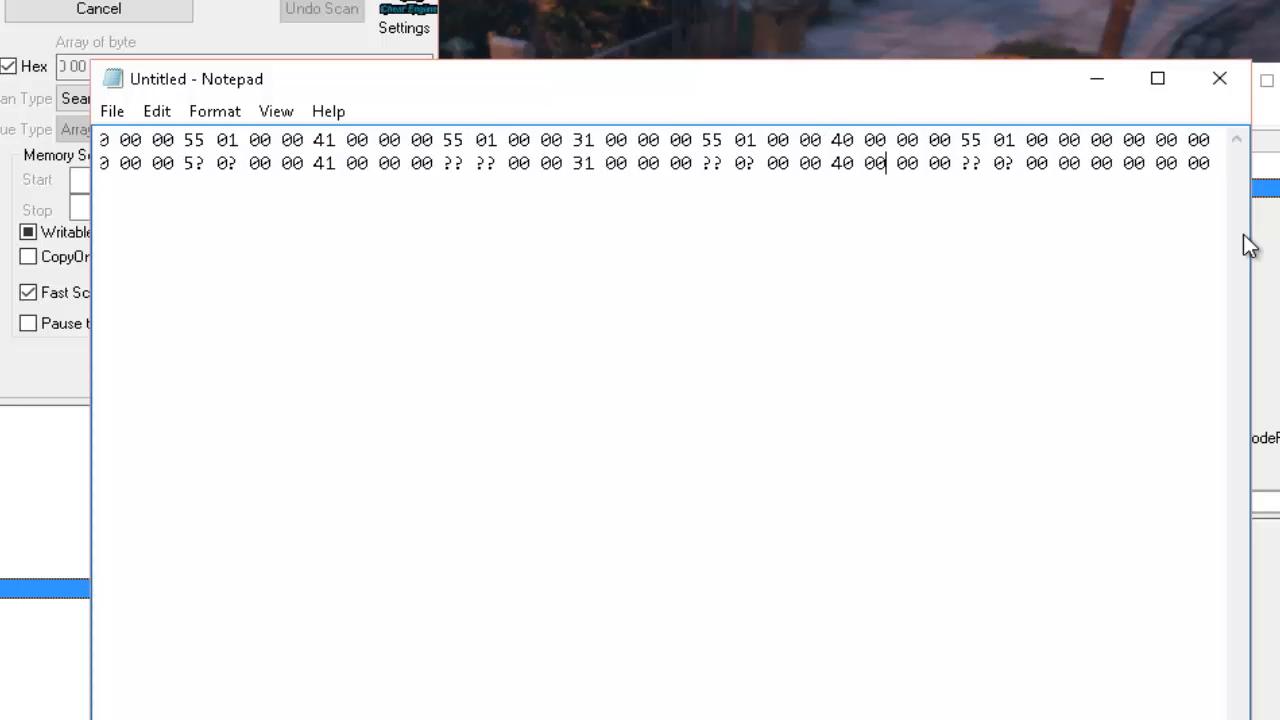
pyautogui.press('Right')
pyautogui.press('Right')
pyautogui.press('Right')
pyautogui.press('Right')
pyautogui.press('Right')
pyautogui.press('Right')
pyautogui.press('Right')
pyautogui.press('Right')
pyautogui.press('Right')
pyautogui.press('Right')
pyautogui.press('Right')
pyautogui.press('Right')
pyautogui.press('Right')
pyautogui.press('Right')
pyautogui.press('Right')
pyautogui.press('Right')
pyautogui.press('Right')
pyautogui.press('Right')
pyautogui.press('Right')
pyautogui.press('Right')
pyautogui.press('Right')
pyautogui.press('Right')
pyautogui.press('Right')
pyautogui.press('Right')
pyautogui.press('Right')
pyautogui.press('Right')
pyautogui.press('Right')
pyautogui.press('Right')
pyautogui.press('Right')
pyautogui.press('Right')
pyautogui.press('Right')
pyautogui.press('Right')
pyautogui.press('Right')
pyautogui.press('Right')
pyautogui.press('Right')
pyautogui.press('Right')
pyautogui.press('Right')
pyautogui.press('Right')
pyautogui.press('Right')
pyautogui.press('Right')
pyautogui.press('Right')
pyautogui.press('Right')
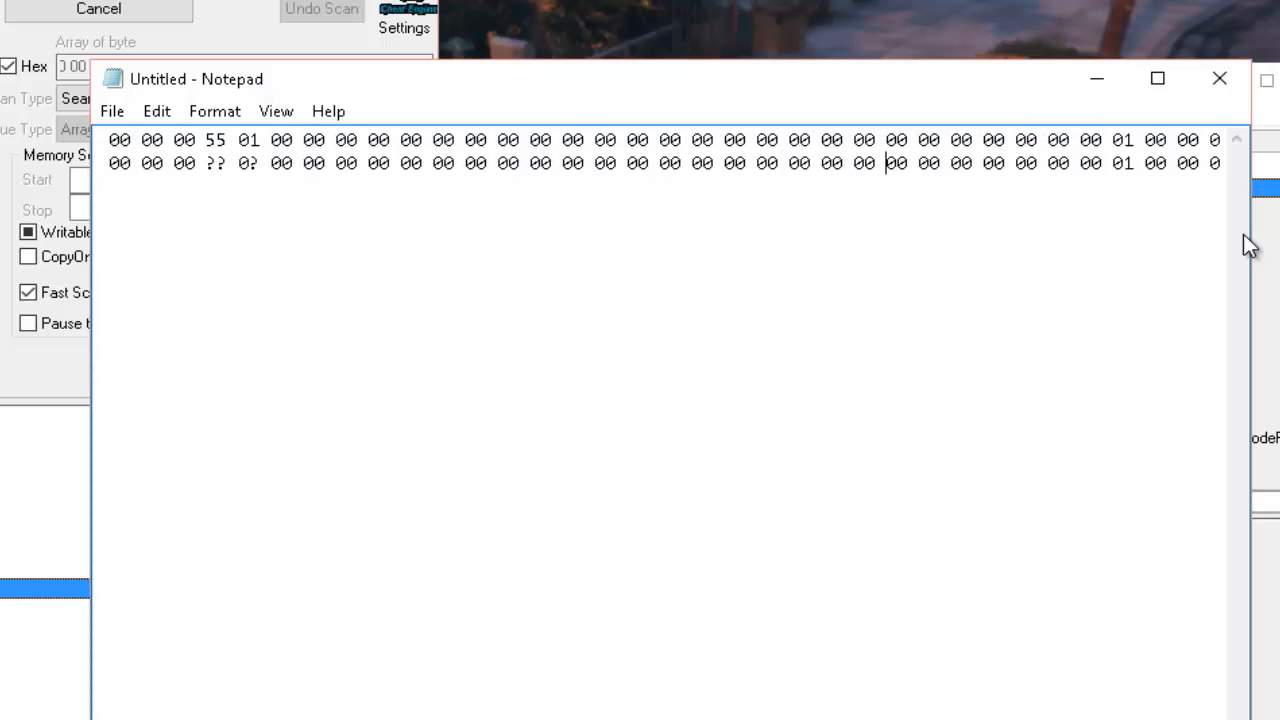
pyautogui.press('Right')
pyautogui.press('Right')
pyautogui.press('Right')
pyautogui.press('Right')
pyautogui.press('Right')
pyautogui.press('Right')
pyautogui.press('Right')
pyautogui.press('Right')
pyautogui.press('Right')
pyautogui.press('Right')
pyautogui.press('Right')
pyautogui.press('Right')
pyautogui.press('Right')
pyautogui.press('Right')
pyautogui.press('Right')
pyautogui.press('Right')
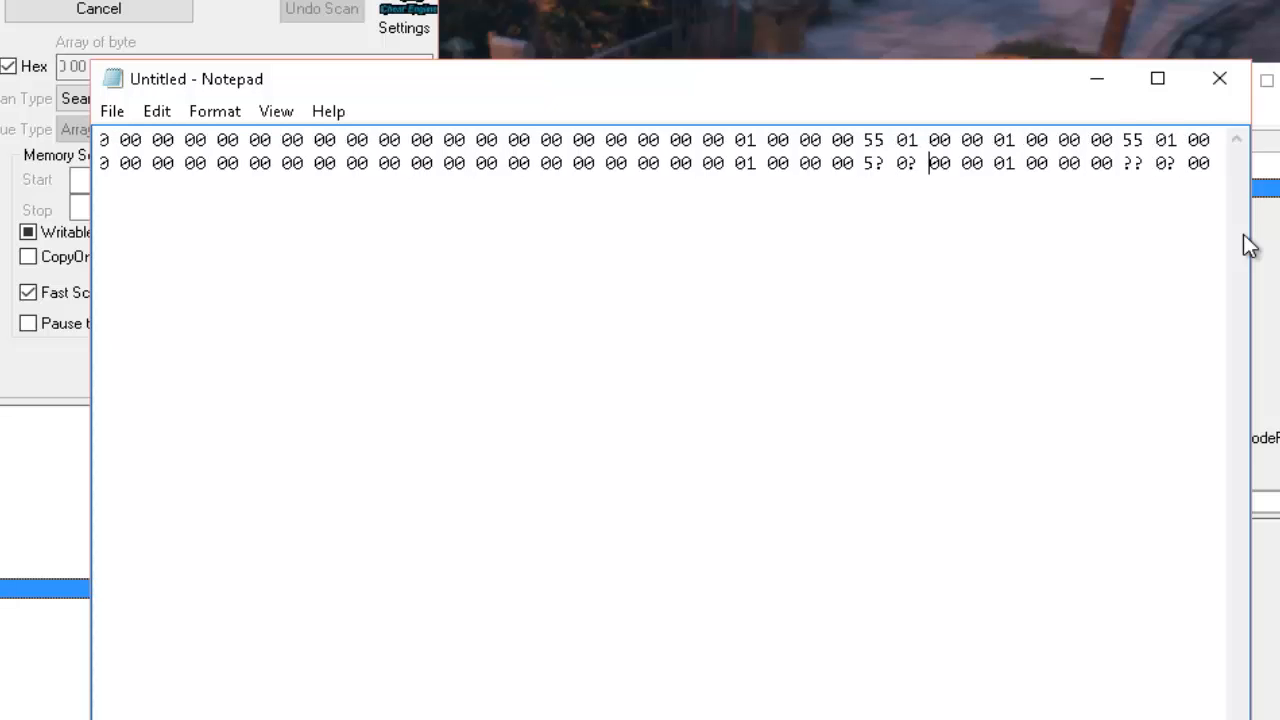
pyautogui.press('Right')
pyautogui.press('Right')
pyautogui.press('Right')
pyautogui.press('Right')
pyautogui.press('Right')
pyautogui.press('Right')
pyautogui.press('Right')
pyautogui.press('Right')
pyautogui.press('Right')
pyautogui.press('Right')
pyautogui.press('Right')
pyautogui.press('Right')
pyautogui.press('Right')
pyautogui.press('Right')
pyautogui.press('Right')
pyautogui.press('Right')
pyautogui.press('Right')
pyautogui.press('Right')
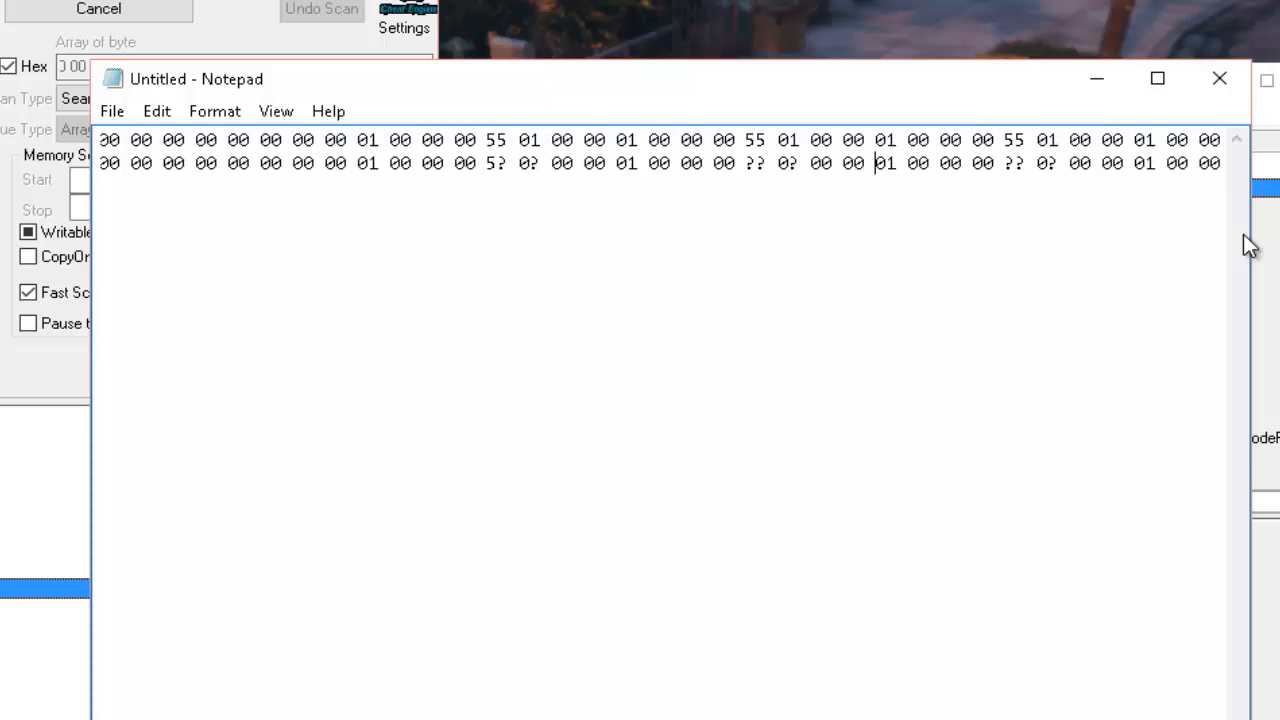
pyautogui.press('Right')
pyautogui.press('Right')
pyautogui.press('Right')
pyautogui.press('Right')
pyautogui.press('Right')
pyautogui.press('Right')
pyautogui.press('Right')
pyautogui.press('Right')
pyautogui.press('Right')
pyautogui.press('Right')
pyautogui.press('Right')
pyautogui.press('Right')
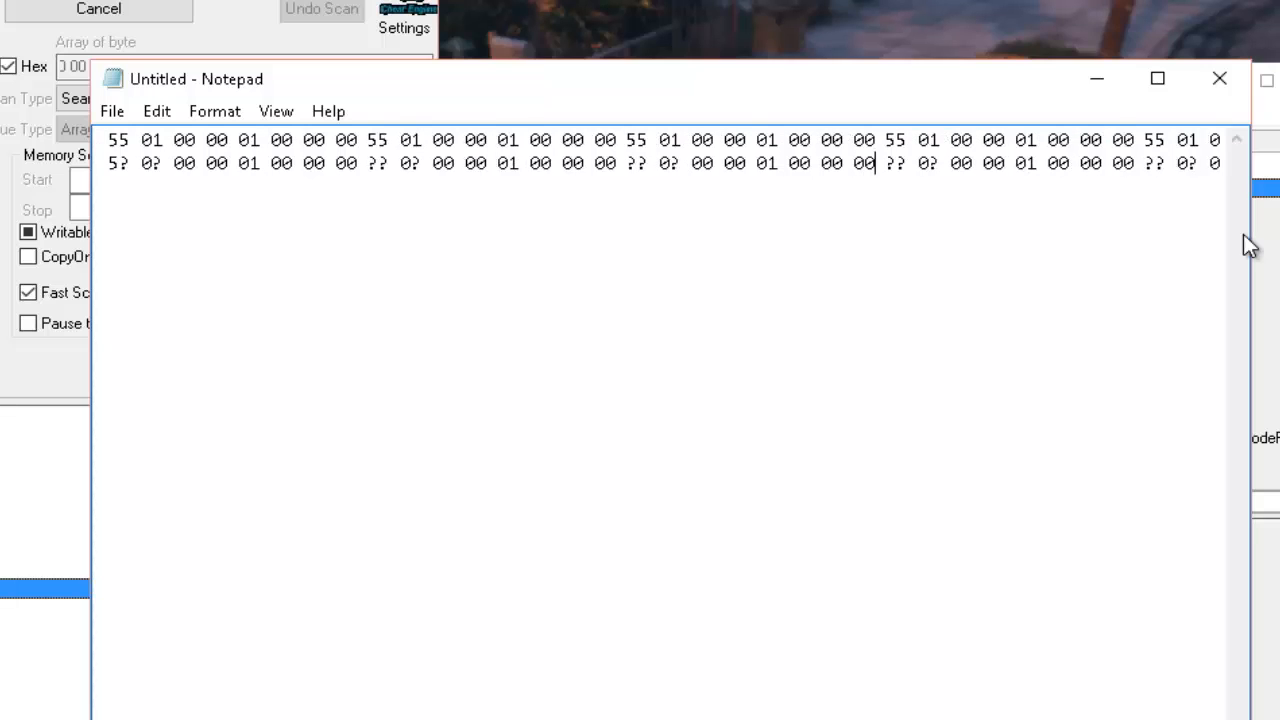
pyautogui.press('Right')
pyautogui.press('Right')
pyautogui.press('Right')
pyautogui.press('Right')
pyautogui.press('Right')
pyautogui.press('Right')
pyautogui.press('Right')
pyautogui.press('Right')
pyautogui.press('Right')
pyautogui.press('Right')
pyautogui.press('Right')
pyautogui.press('Right')
pyautogui.press('Right')
pyautogui.press('Right')
pyautogui.press('Right')
pyautogui.press('Right')
pyautogui.press('Right')
pyautogui.press('Right')
pyautogui.press('Right')
pyautogui.press('Right')
pyautogui.press('Right')
pyautogui.press('Right')
pyautogui.press('Right')
pyautogui.press('Right')
pyautogui.press('Right')
pyautogui.press('Right')
pyautogui.press('Right')
pyautogui.press('Right')
pyautogui.press('Right')
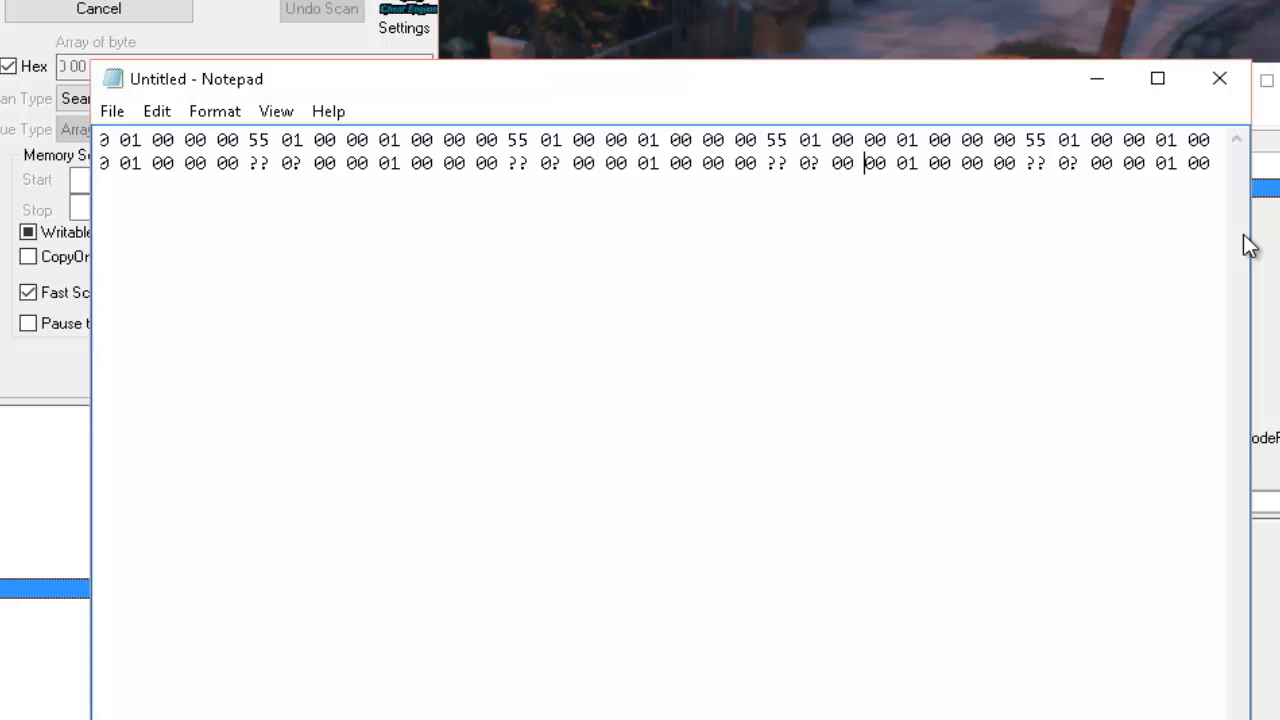
pyautogui.press('Right')
pyautogui.press('Right')
pyautogui.press('Right')
pyautogui.press('Right')
pyautogui.press('Right')
pyautogui.press('Right')
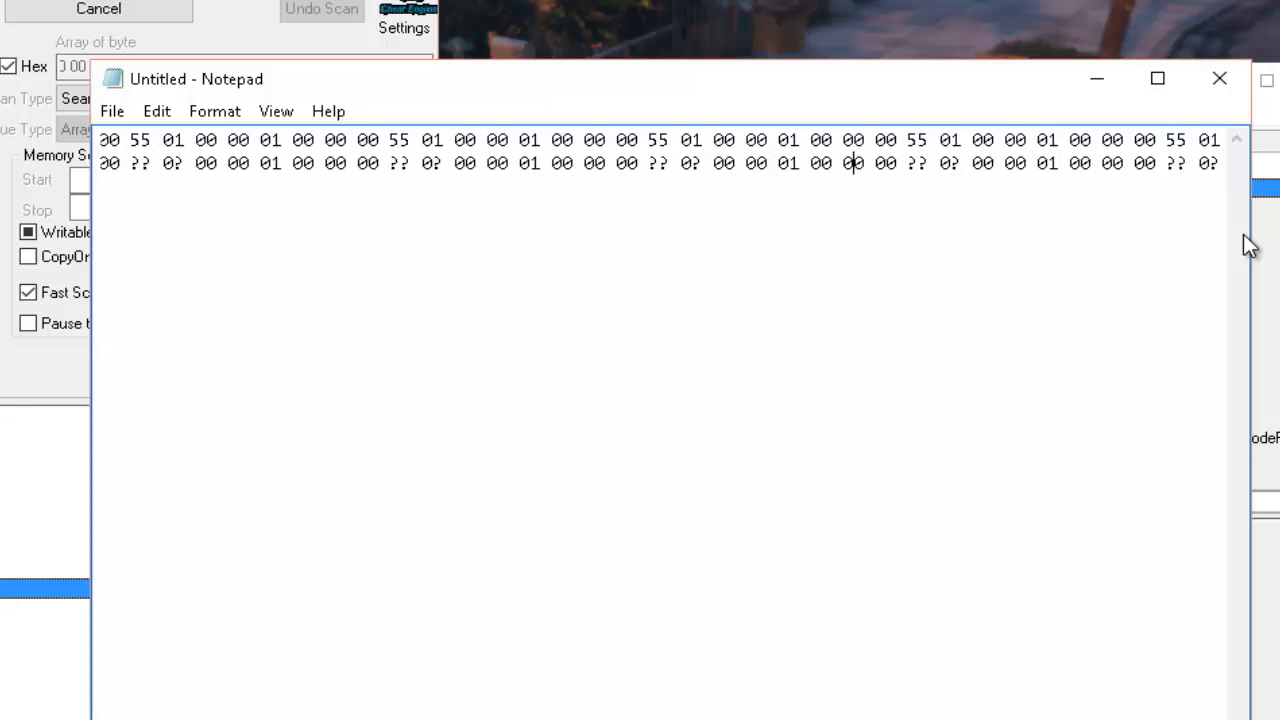
pyautogui.press('Right')
pyautogui.press('Right')
pyautogui.press('Right')
pyautogui.press('Right')
pyautogui.press('Right')
pyautogui.press('Right')
pyautogui.press('Right')
pyautogui.press('Right')
pyautogui.press('Right')
pyautogui.press('Right')
pyautogui.press('Right')
pyautogui.press('Right')
pyautogui.press('Right')
pyautogui.press('Right')
pyautogui.press('Right')
pyautogui.press('Right')
pyautogui.press('Right')
pyautogui.press('Right')
pyautogui.press('Right')
pyautogui.press('Right')
pyautogui.press('Right')
pyautogui.press('Right')
pyautogui.press('Right')
pyautogui.press('Right')
pyautogui.press('Right')
pyautogui.press('Right')
pyautogui.press('Right')
pyautogui.press('Right')
pyautogui.press('Right')
pyautogui.press('Right')
pyautogui.press('Right')
pyautogui.press('Right')
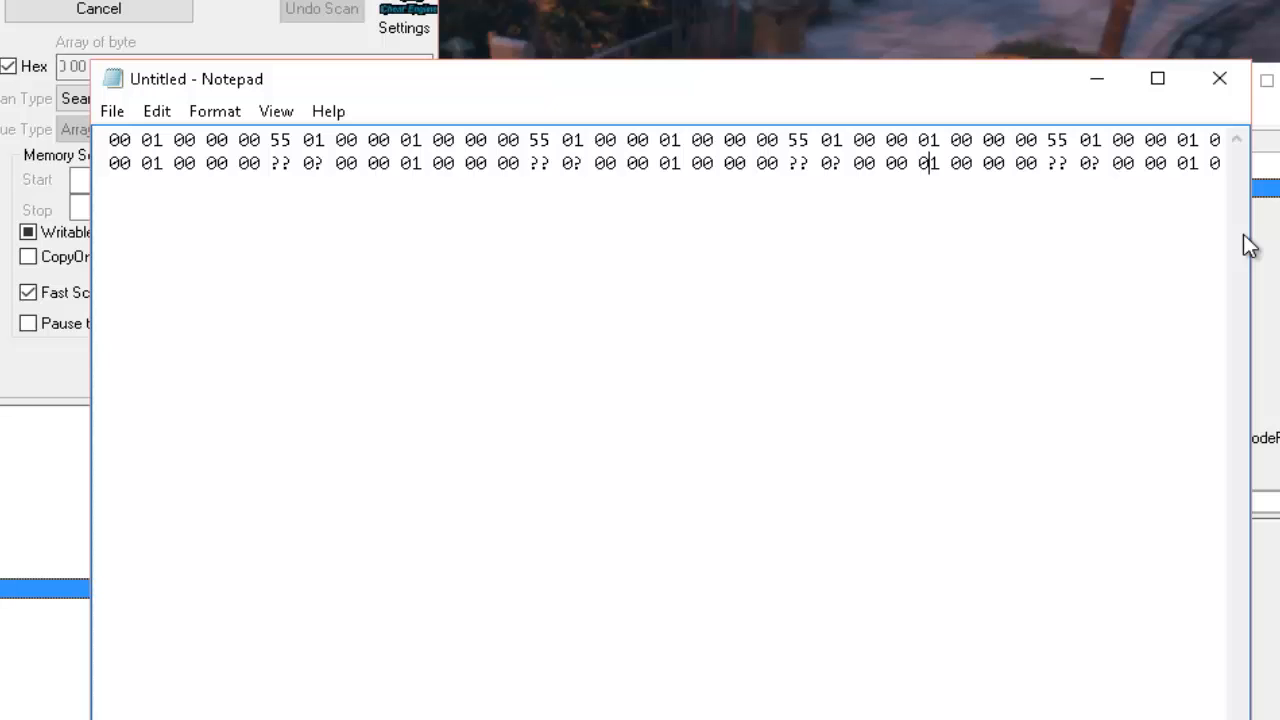
pyautogui.press('Right')
pyautogui.press('Right')
pyautogui.press('Right')
pyautogui.press('Right')
pyautogui.press('Right')
pyautogui.press('Right')
pyautogui.press('Right')
pyautogui.press('Right')
pyautogui.press('Right')
pyautogui.press('Right')
pyautogui.press('Right')
pyautogui.press('Right')
pyautogui.press('Right')
pyautogui.press('Right')
pyautogui.press('Right')
pyautogui.press('Right')
pyautogui.press('Right')
pyautogui.press('Right')
pyautogui.press('Right')
pyautogui.press('Right')
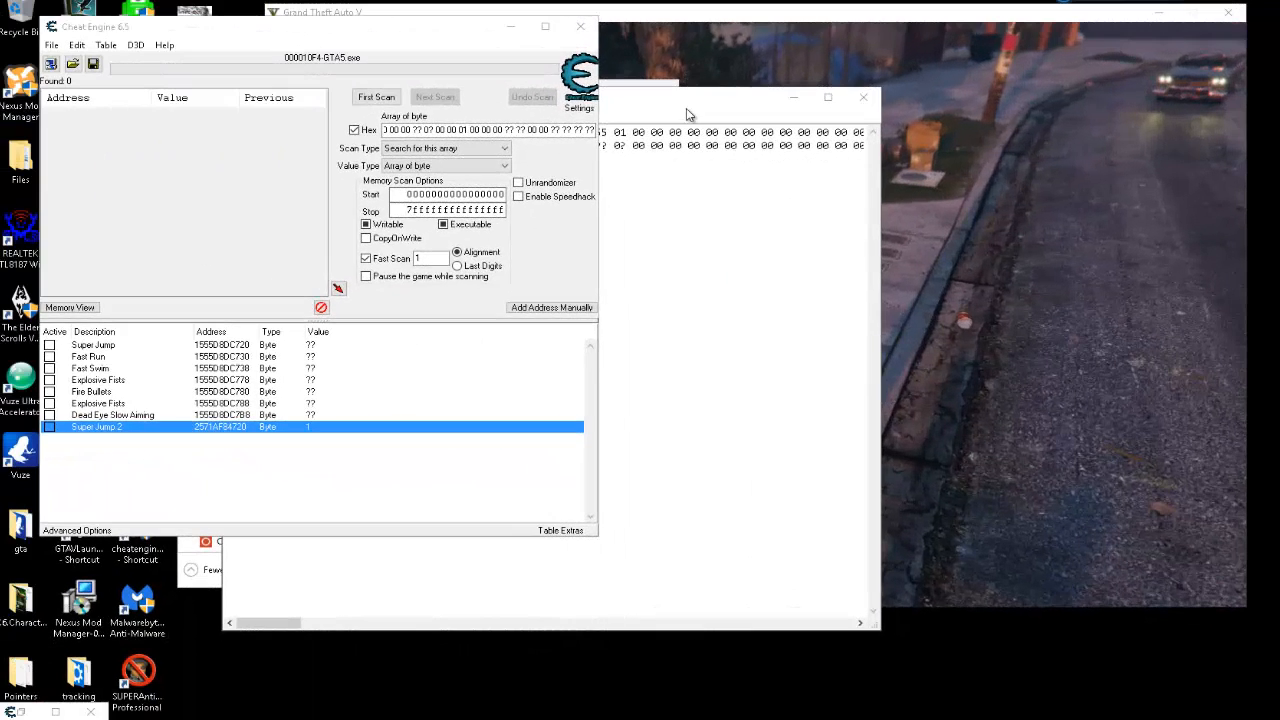
# Select the entire wildcard line in Notepad, from 7B 14 2E 3E to its last byte, and copy it.
pyautogui.click(690, 106)
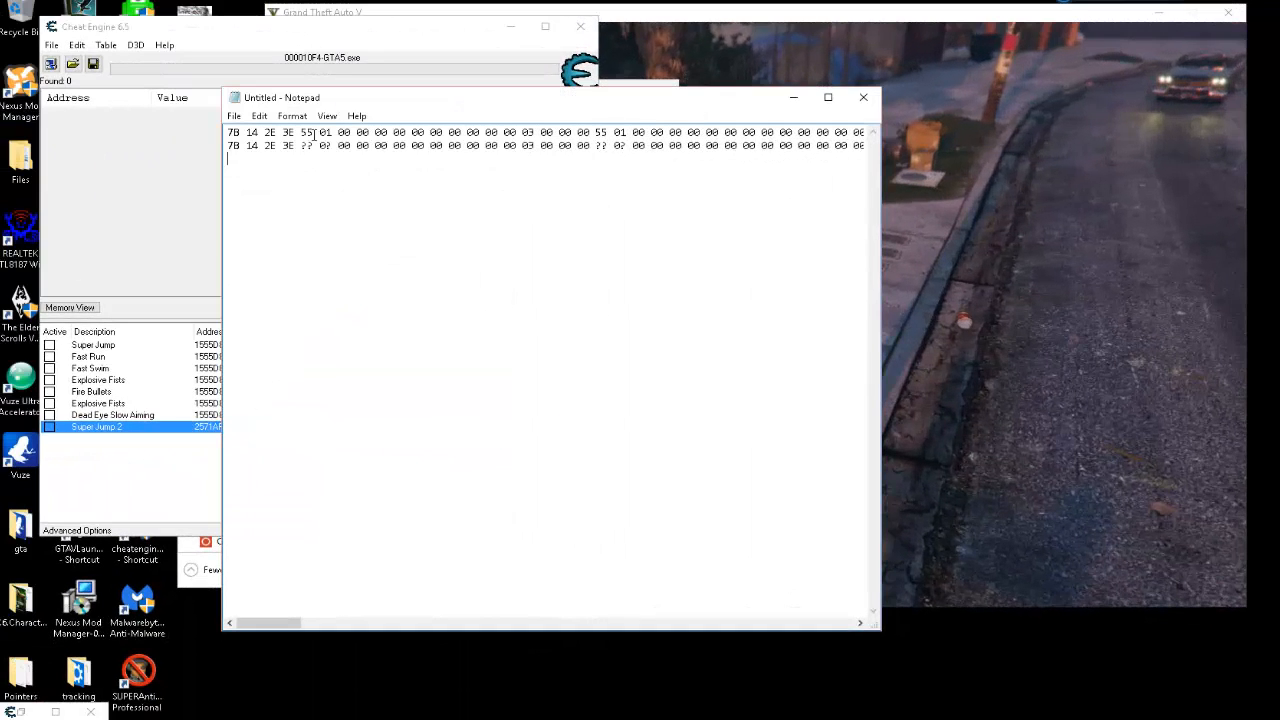
pyautogui.moveTo(229, 146); pyautogui.dragTo(958, 143)
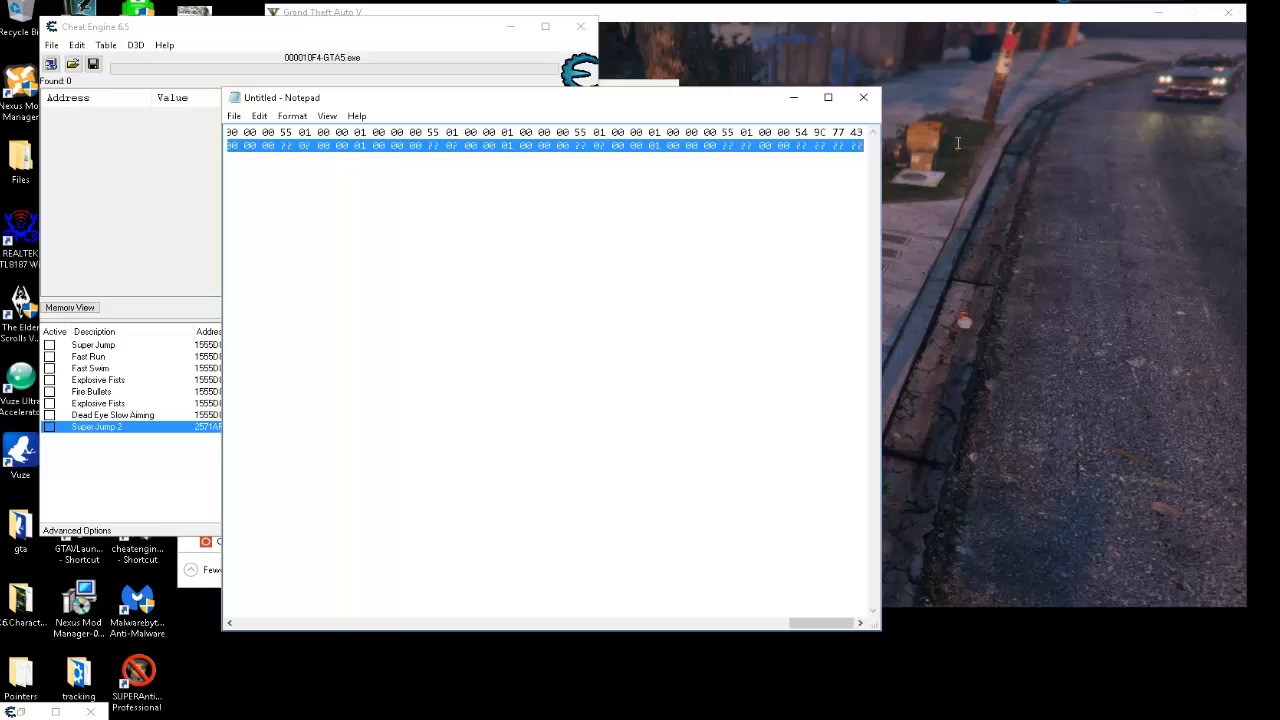
pyautogui.rightClick(852, 152)
pyautogui.click(882, 193)
# Switch to Cheat Engine, replace the Array of byte value with the copied wildcard pattern and run the first scan.
pyautogui.click(420, 55)
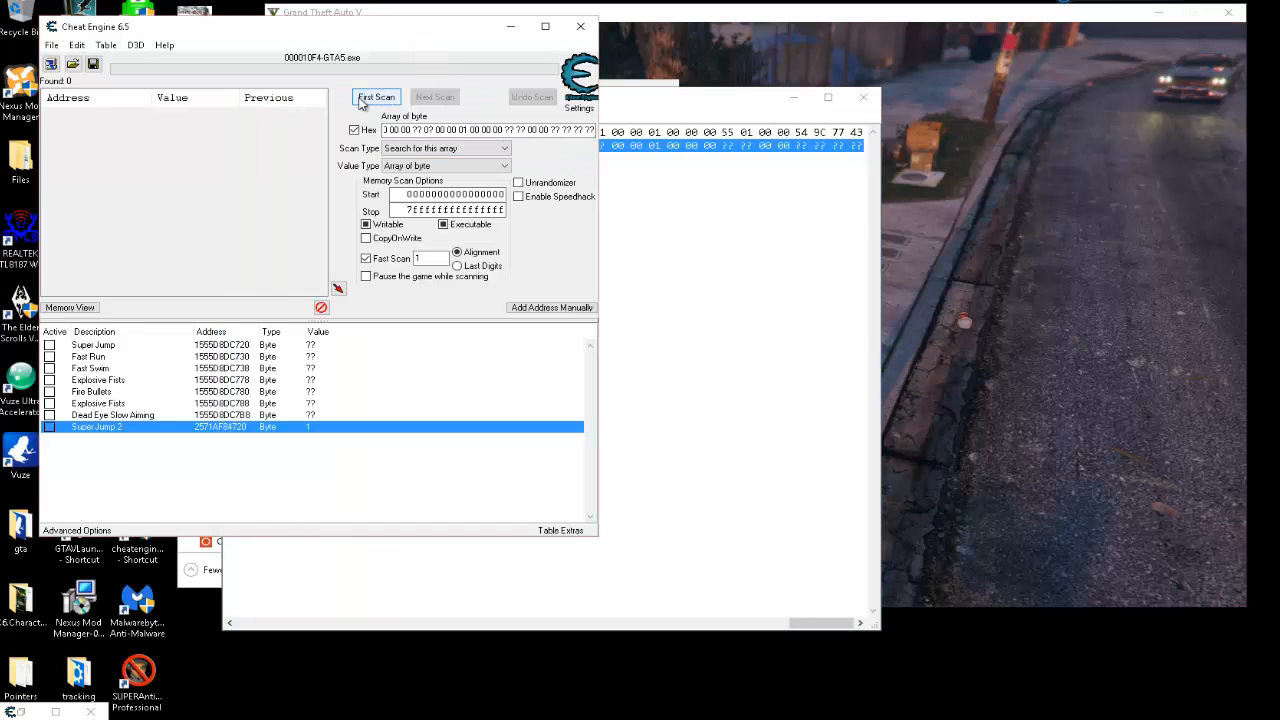
pyautogui.click(441, 134)
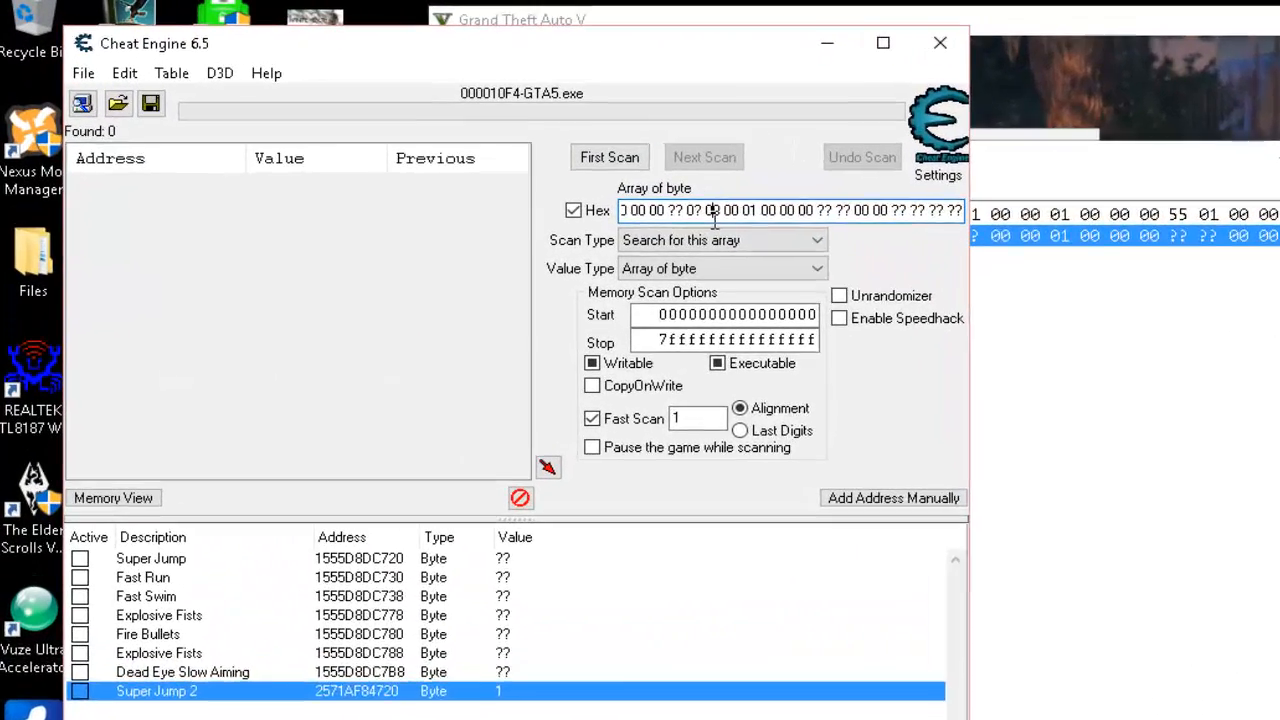
pyautogui.hotkey('ctrl', 'a')
pyautogui.press('BackSpace')
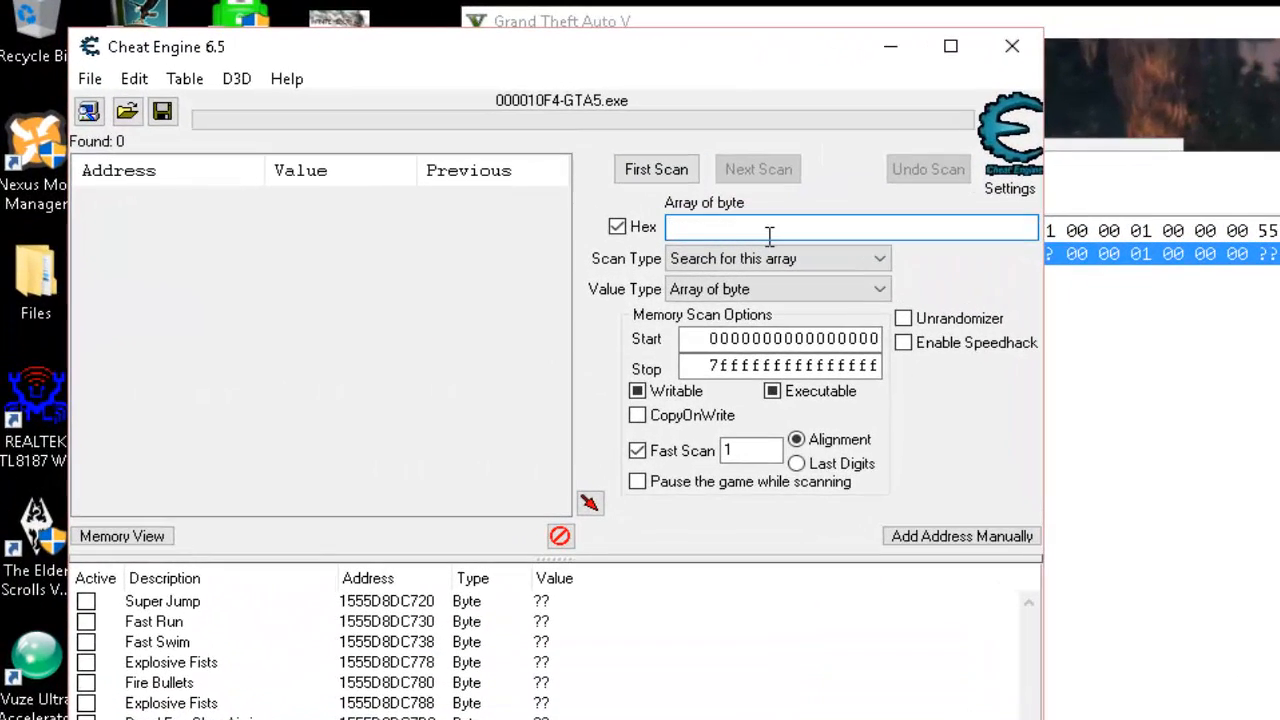
pyautogui.hotkey('ctrl', 'v')
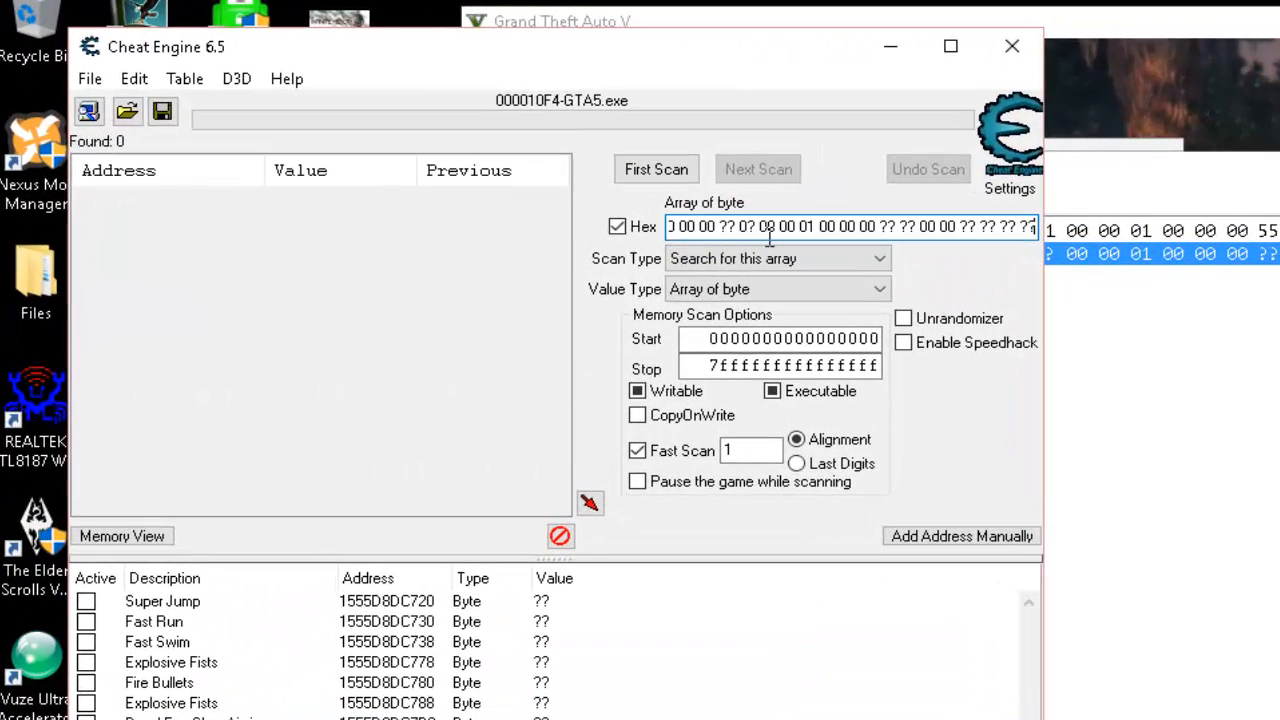
pyautogui.click(655, 172)
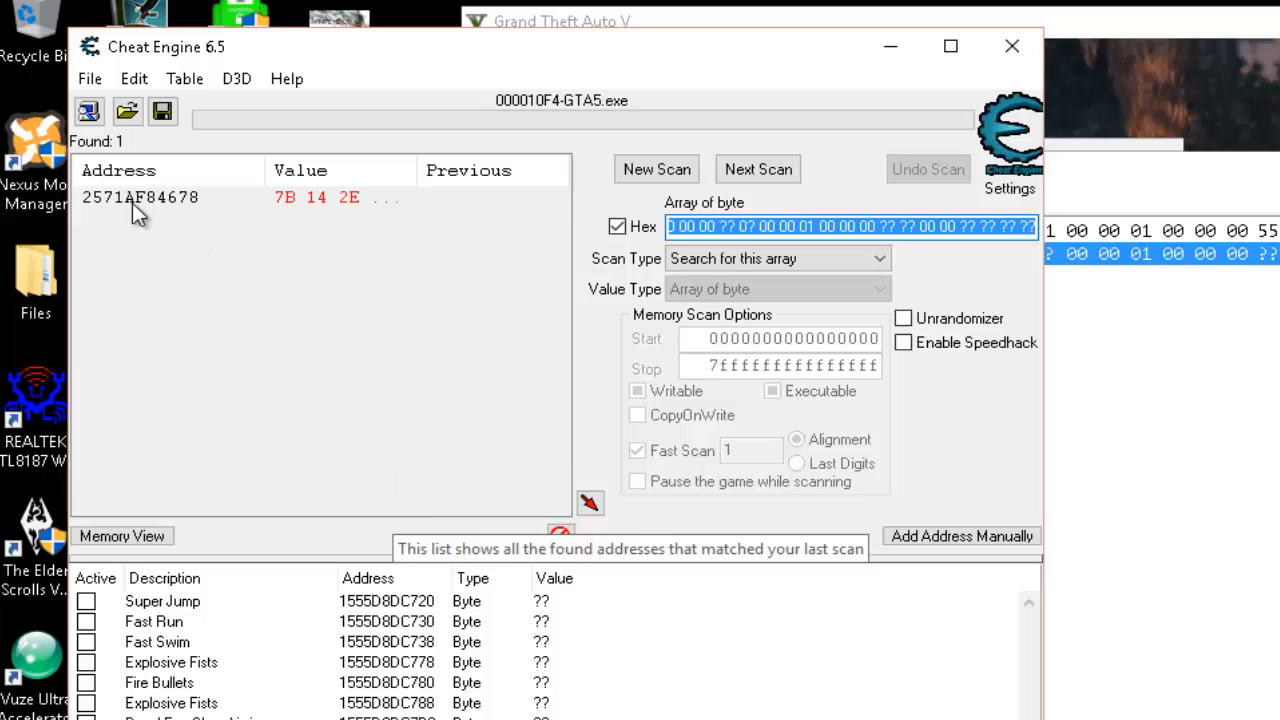
# Browse the memory region of the found address and select its first byte, 7B.
pyautogui.click(137, 200)
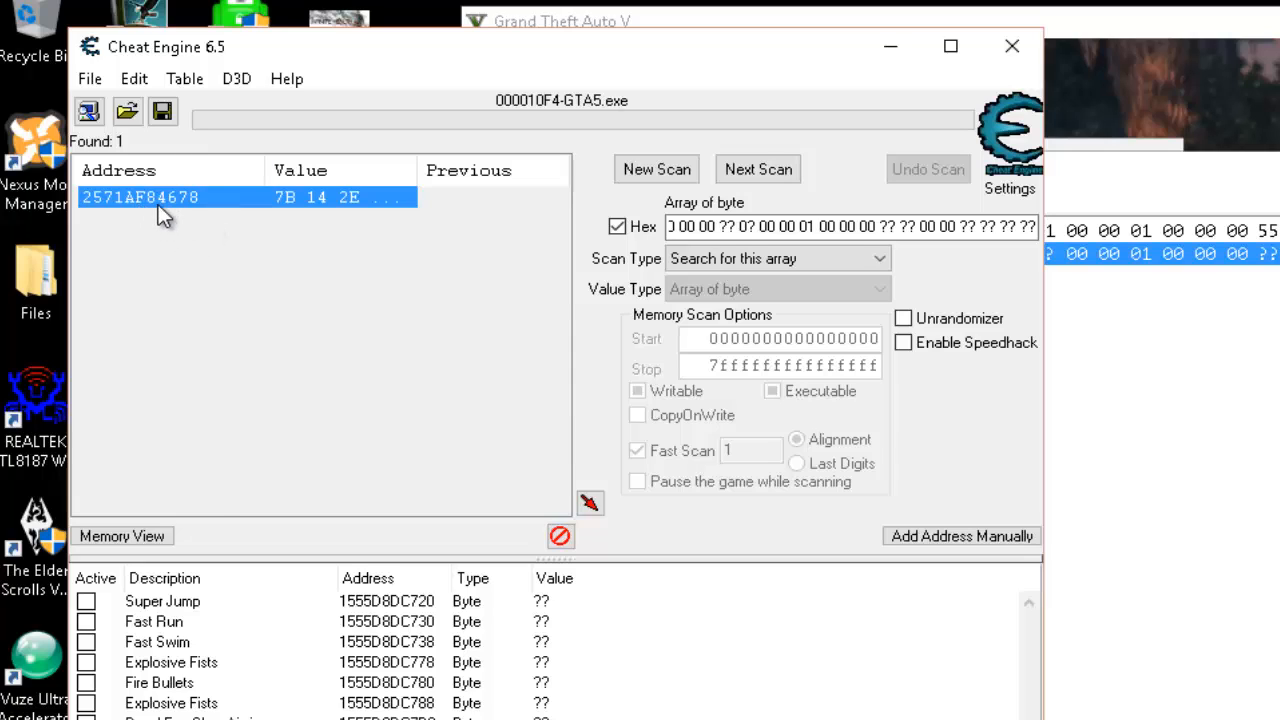
pyautogui.rightClick(159, 200)
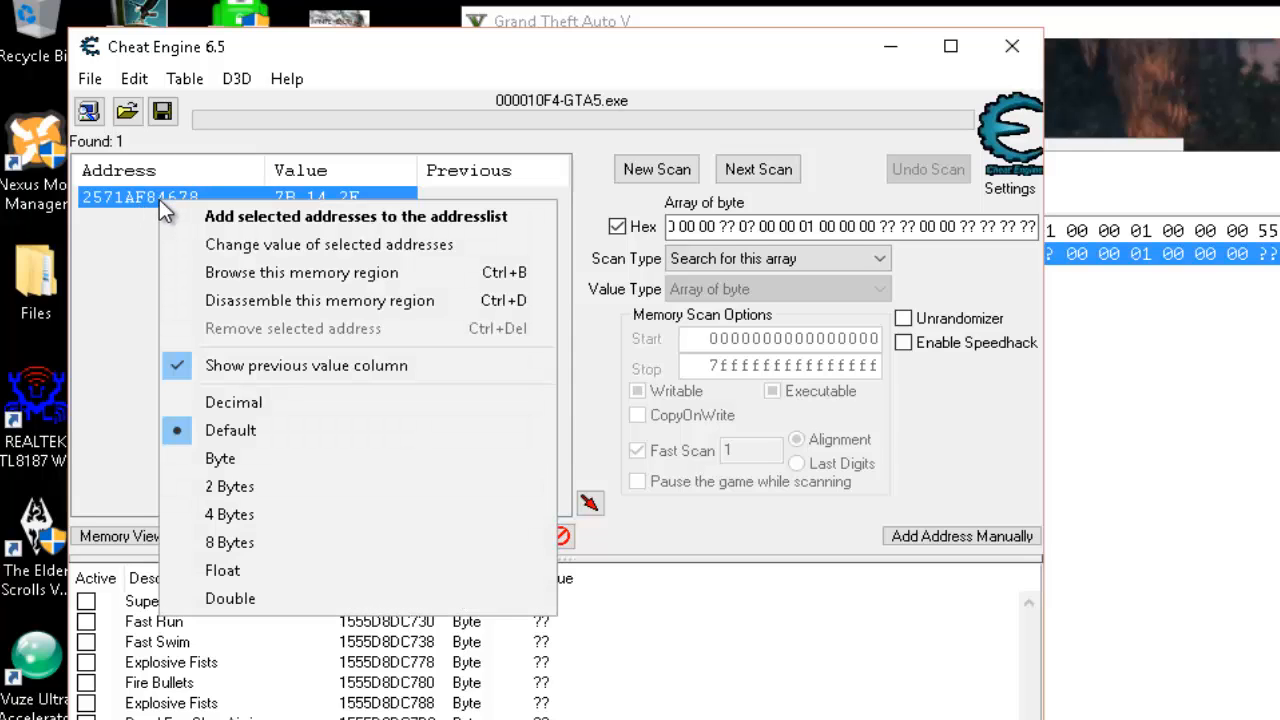
pyautogui.click(292, 274)
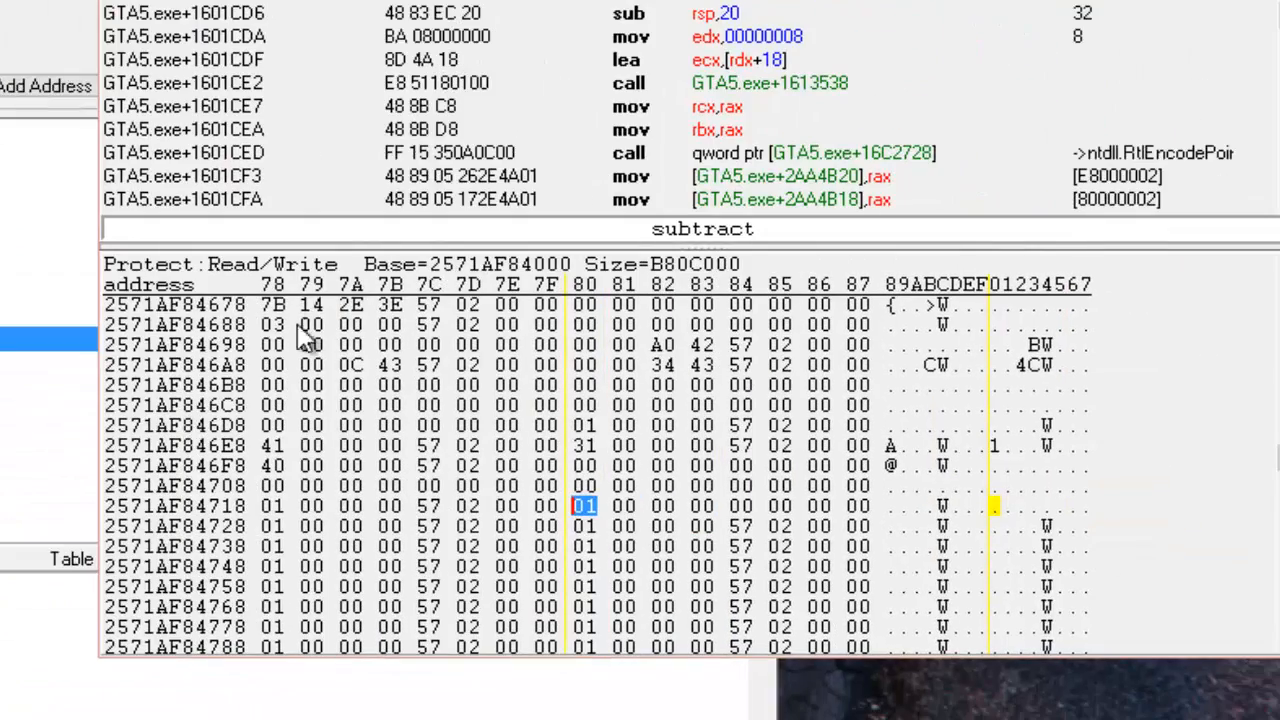
pyautogui.click(272, 305)
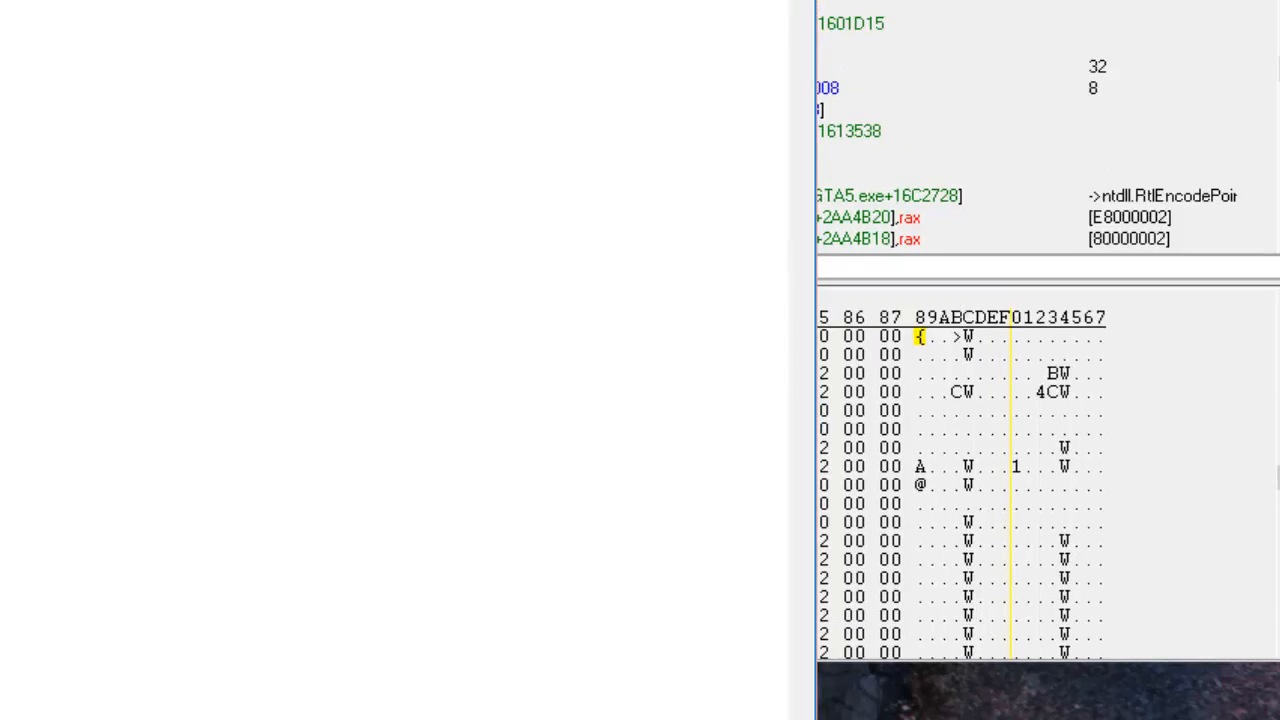
# Move the Memory Viewer aside, copy the selected wildcard line in Notepad again and minimize Notepad.
pyautogui.moveTo(905, 45); pyautogui.dragTo(1166, 186)
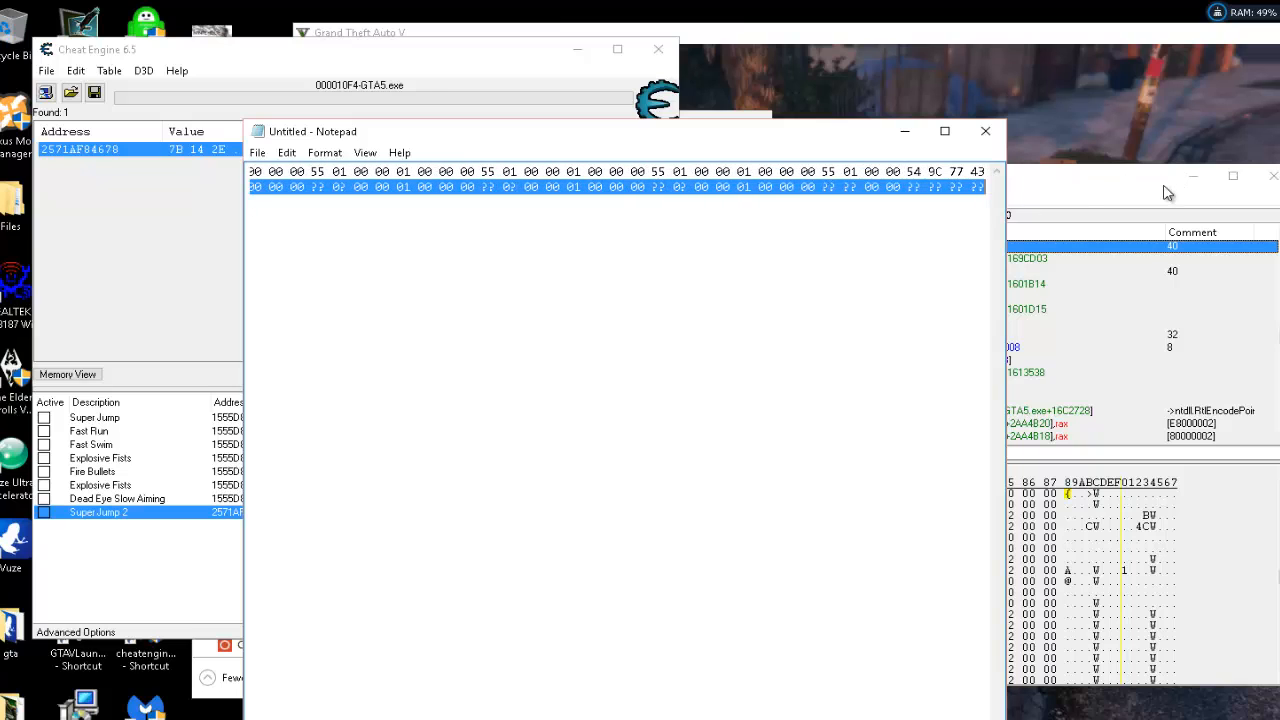
pyautogui.rightClick(912, 193)
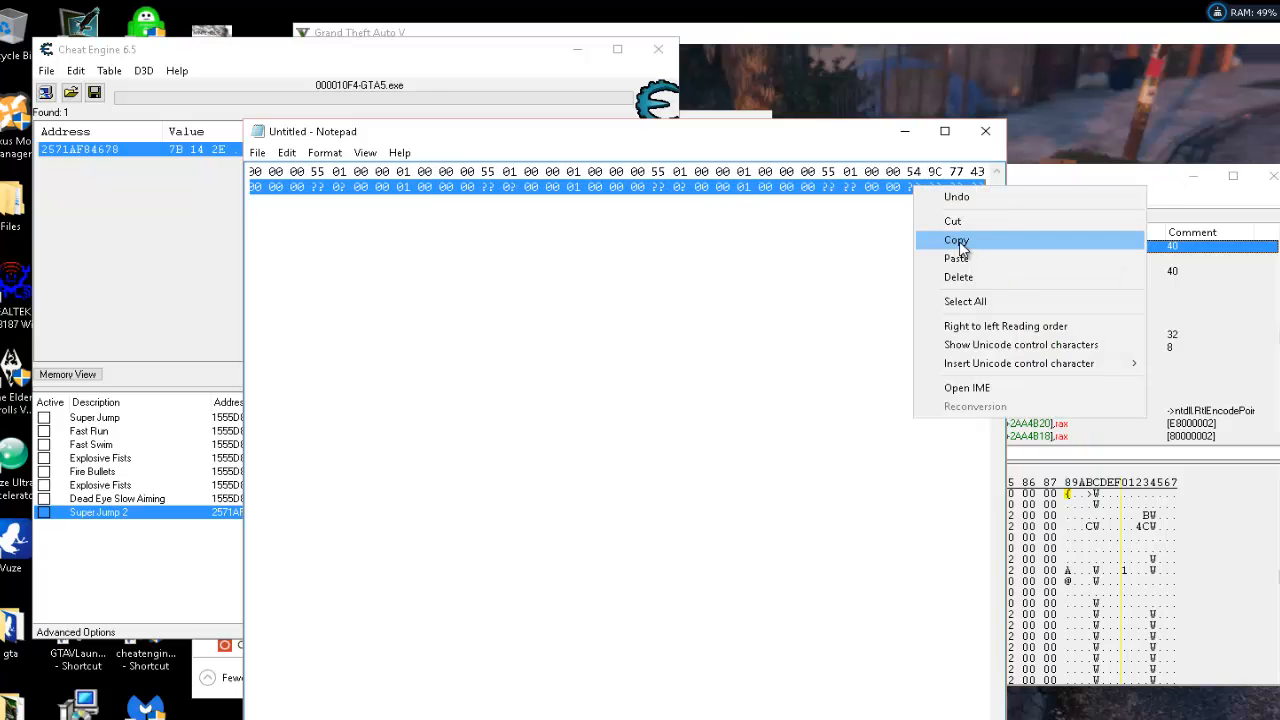
pyautogui.click(964, 245)
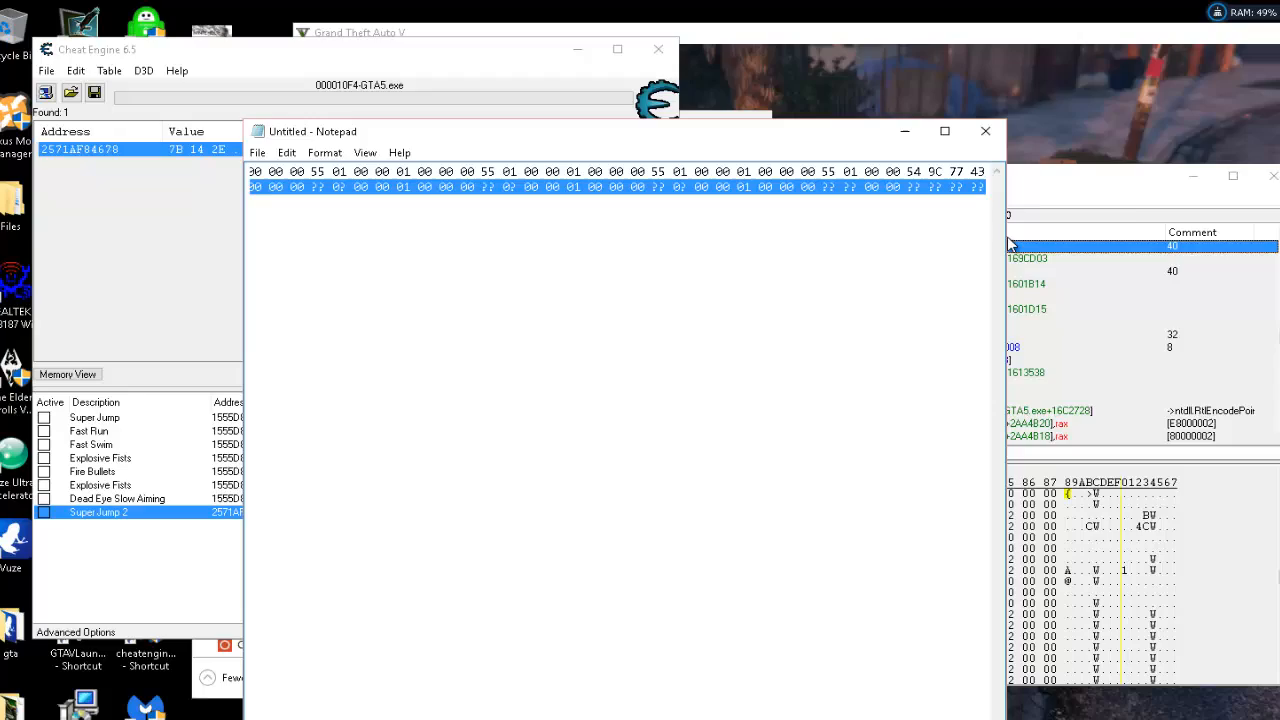
pyautogui.click(904, 131)
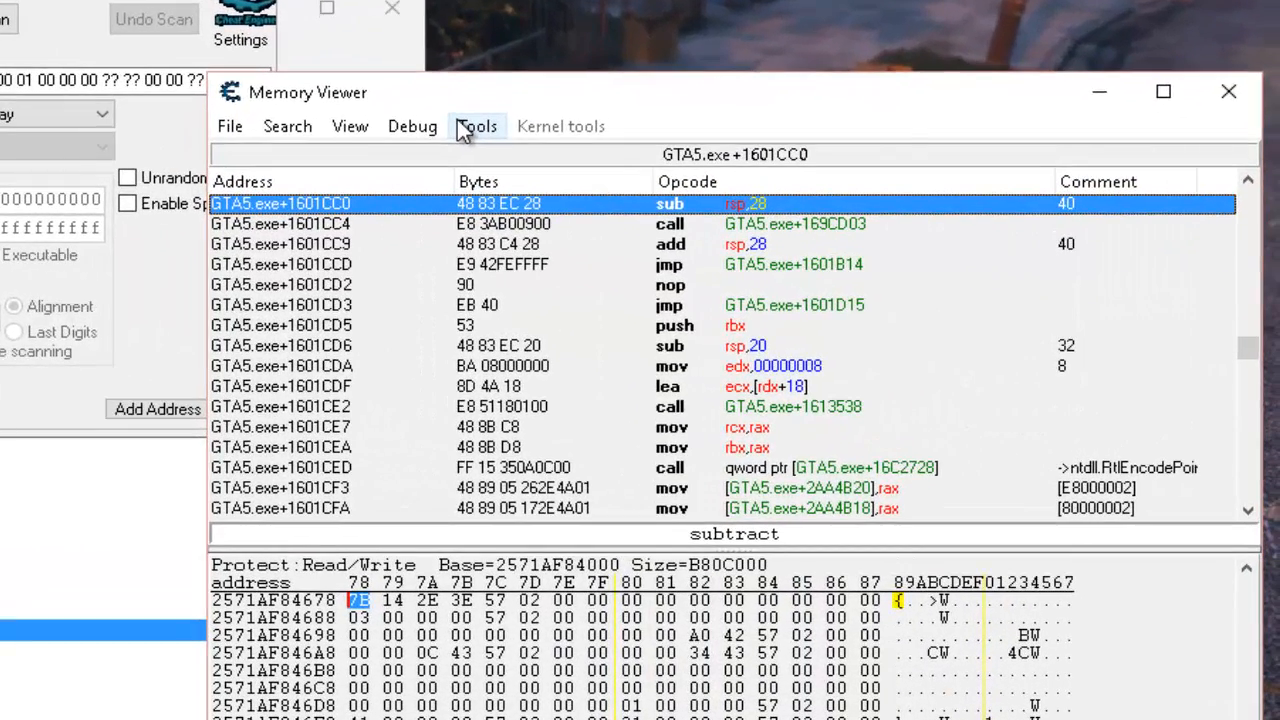
# Open an Auto Assemble script from the Memory Viewer and insert the Cheat Table framework code template.
pyautogui.click(465, 130)
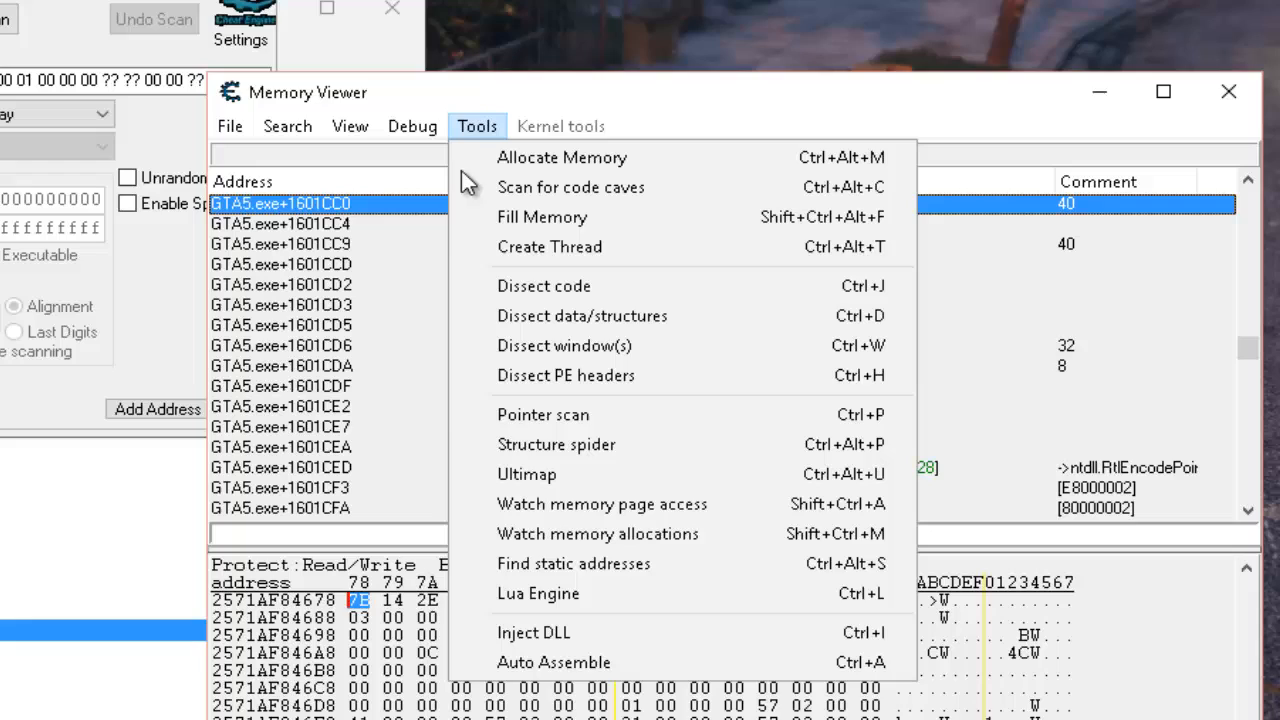
pyautogui.click(514, 664)
pyautogui.click(30, 66)
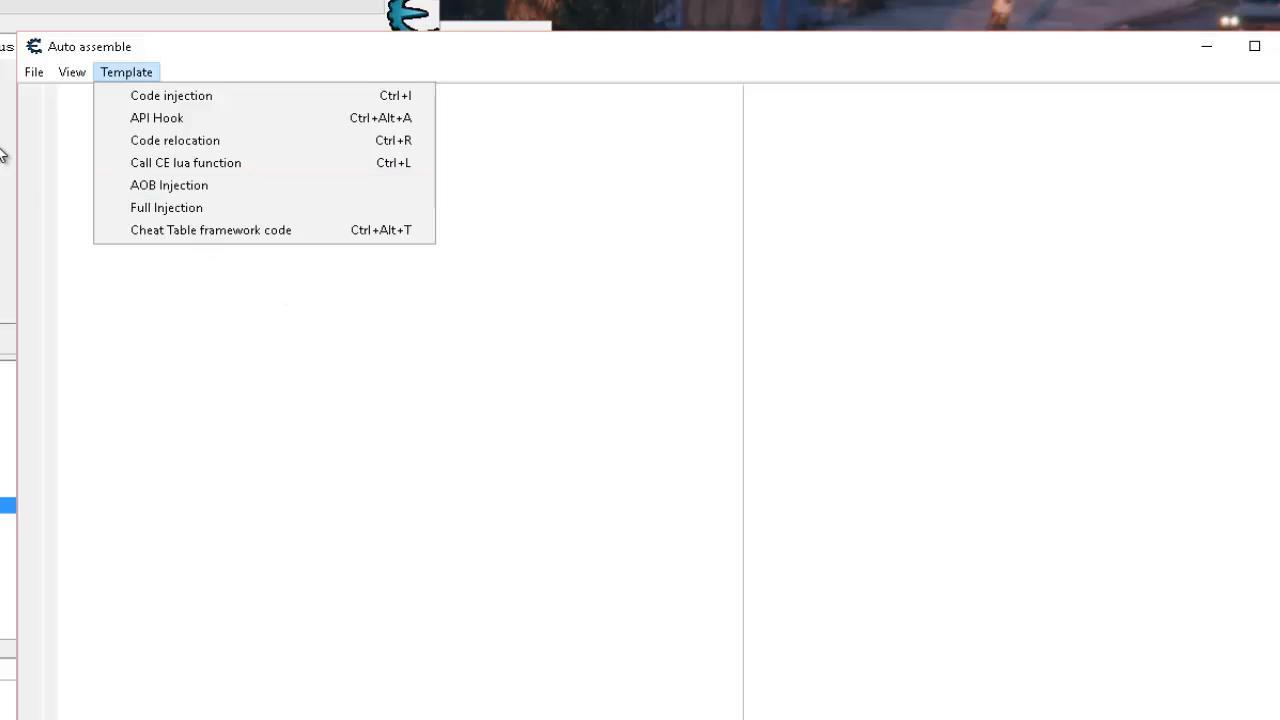
pyautogui.click(213, 230)
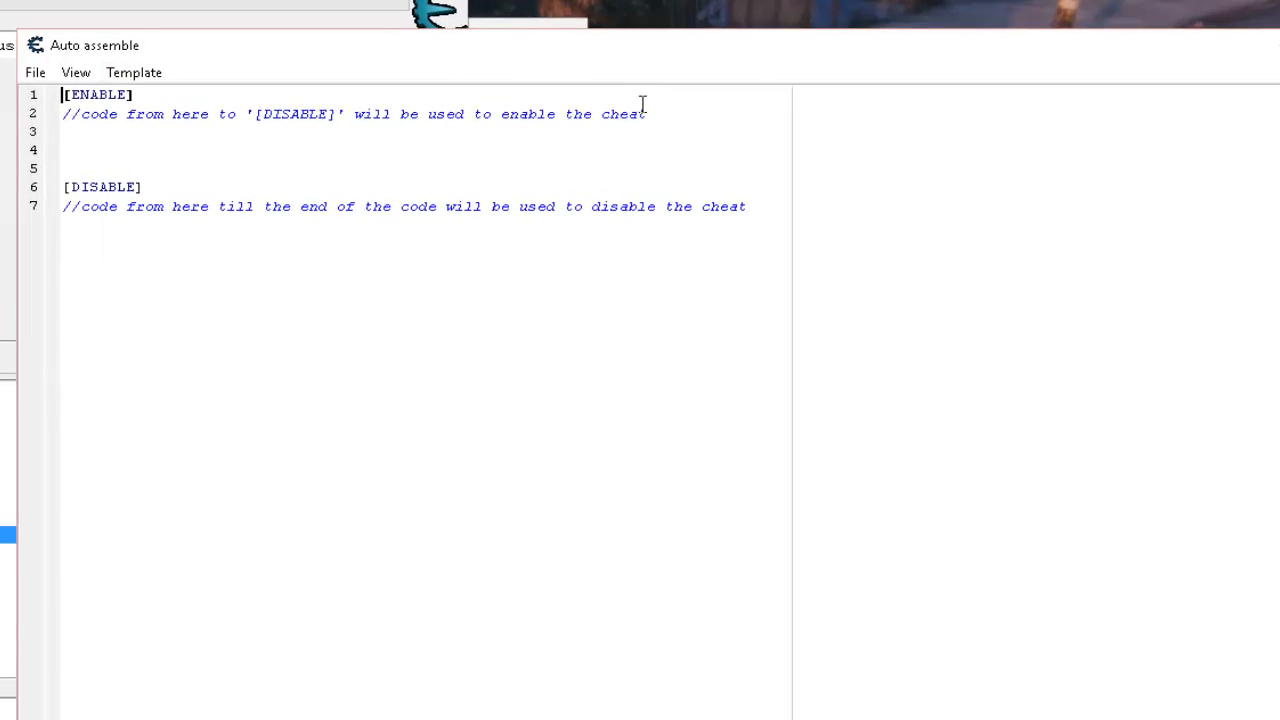
# Replace the comment under [ENABLE] with the beginning of the scan command, "aobscan(arraystart,".
pyautogui.moveTo(624, 111); pyautogui.dragTo(250, 112)
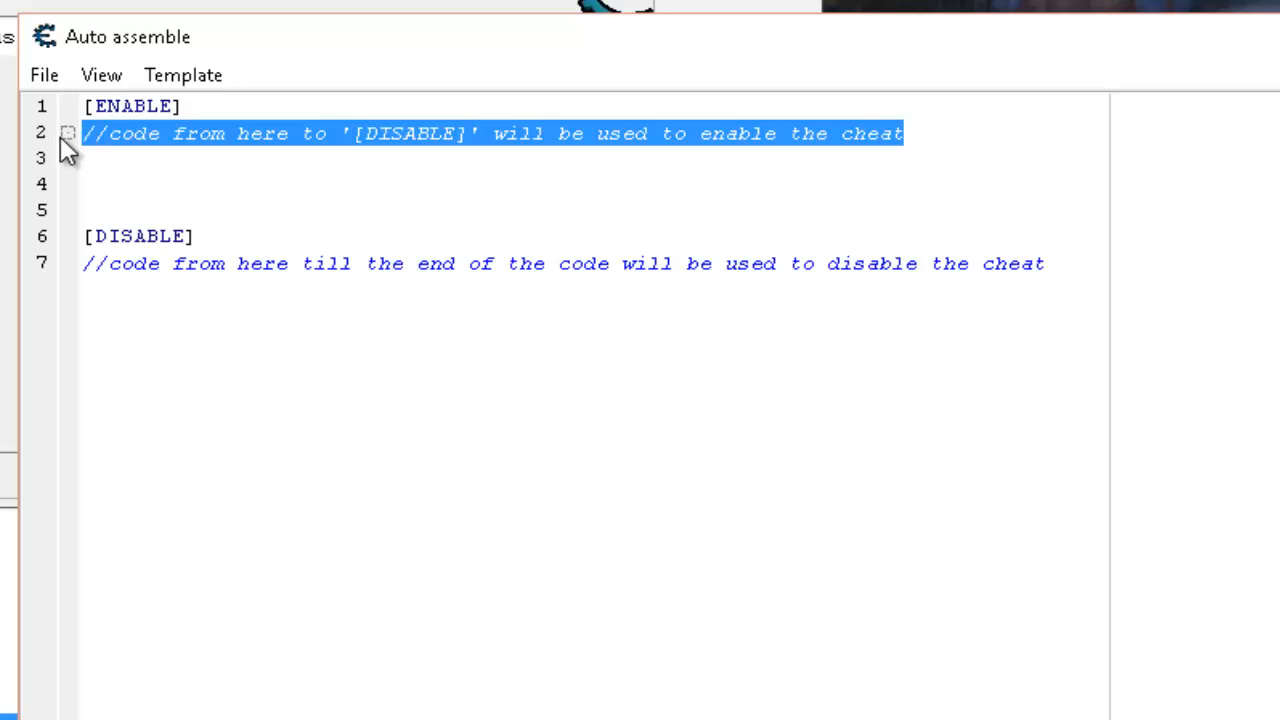
pyautogui.press('Delete')
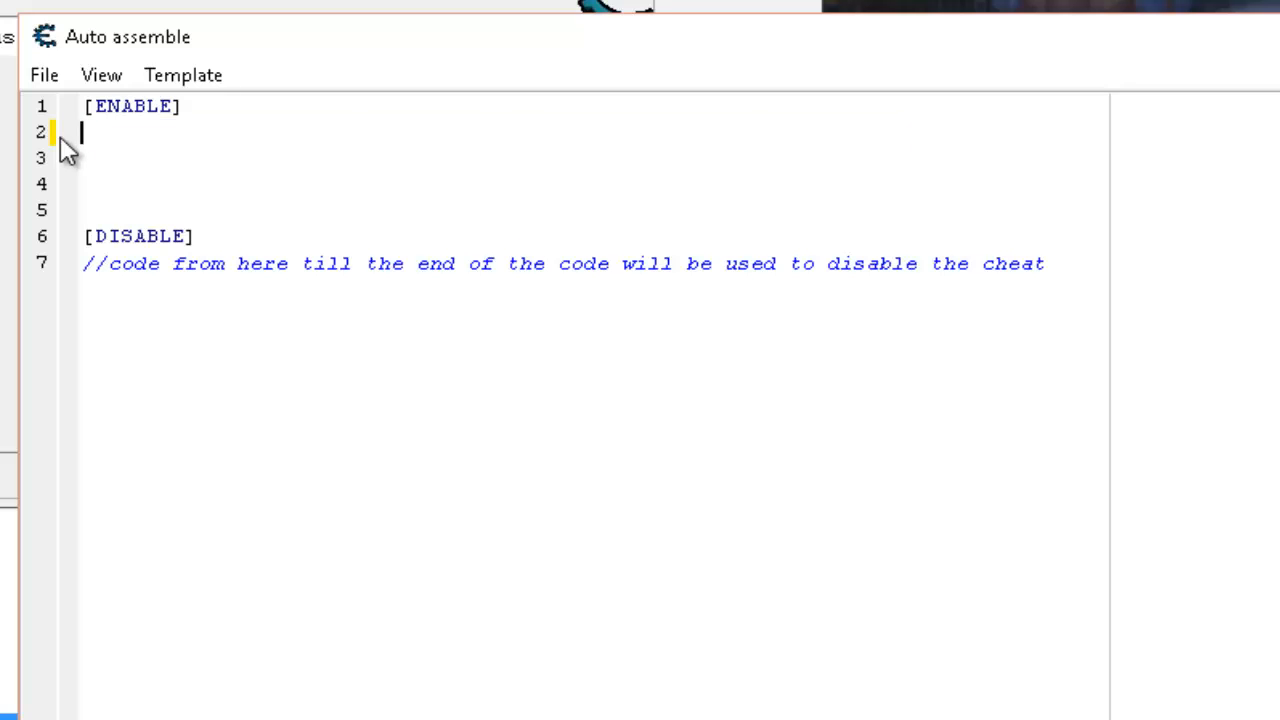
pyautogui.write('aobscan(')
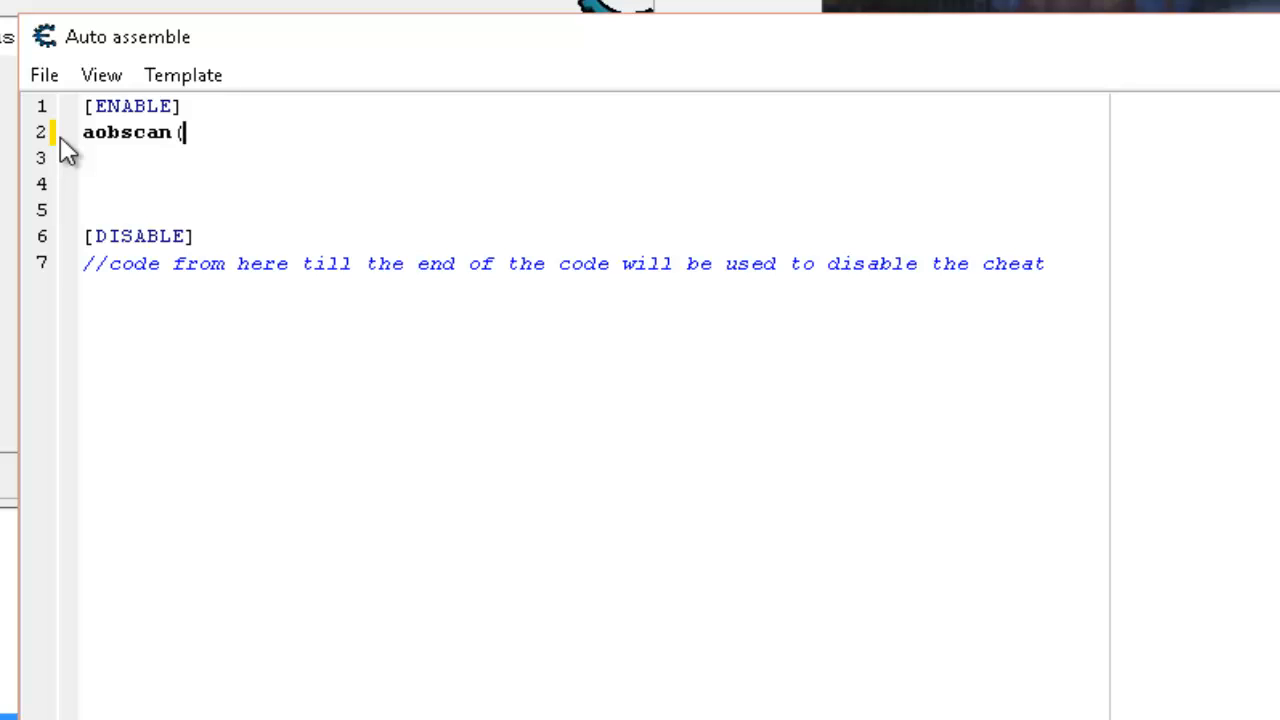
pyautogui.write('arraystart,')
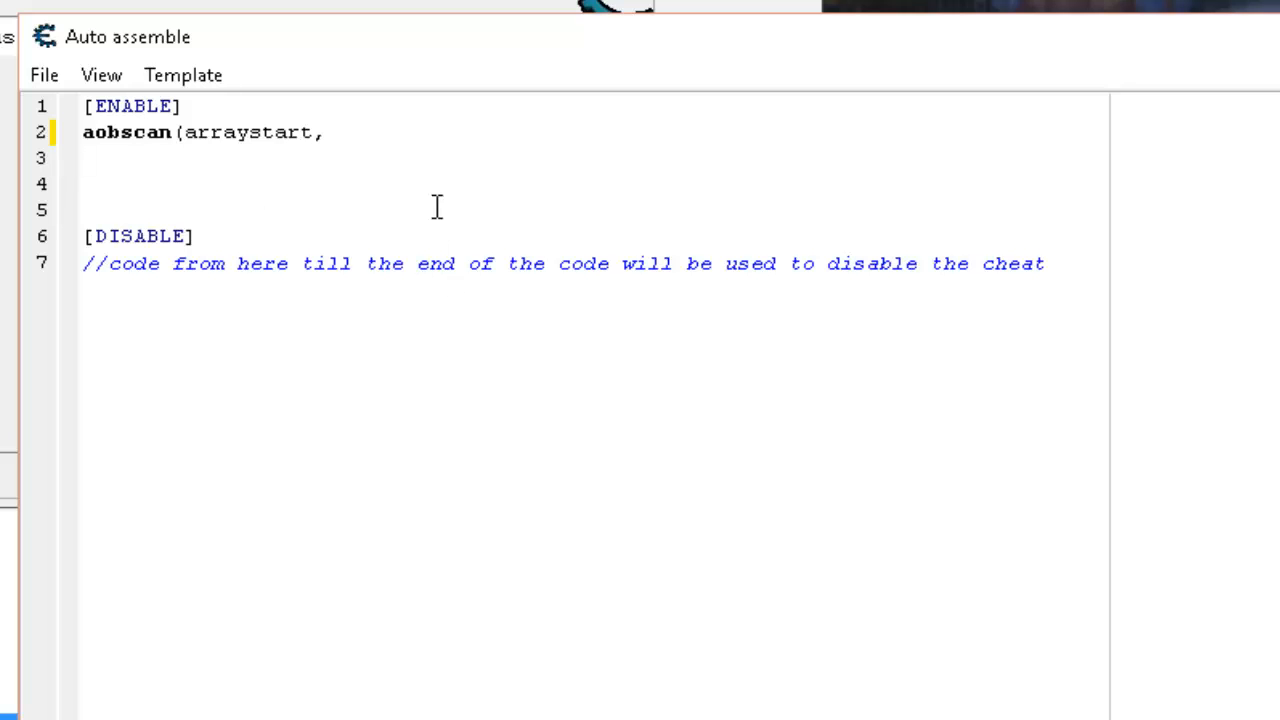
# Paste the copied wildcard pattern after "arraystart," and end the aobscan line with a closing parenthesis.
pyautogui.rightClick(356, 134)
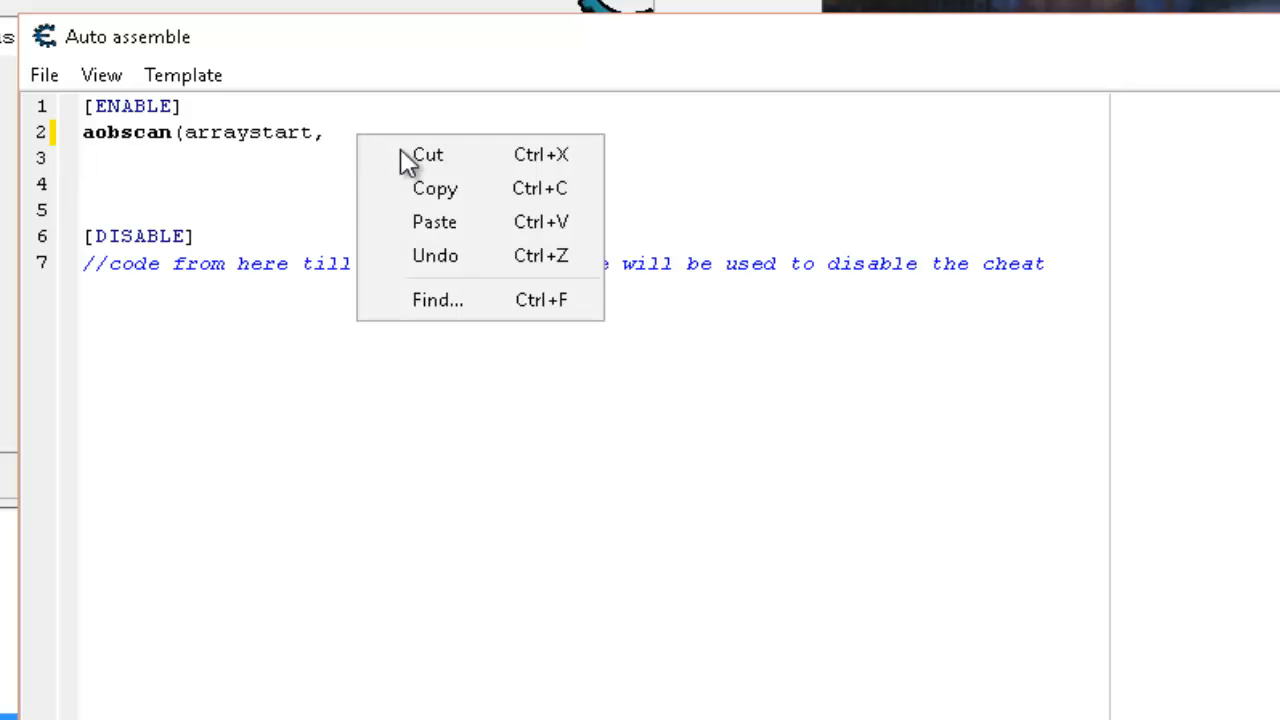
pyautogui.click(452, 218)
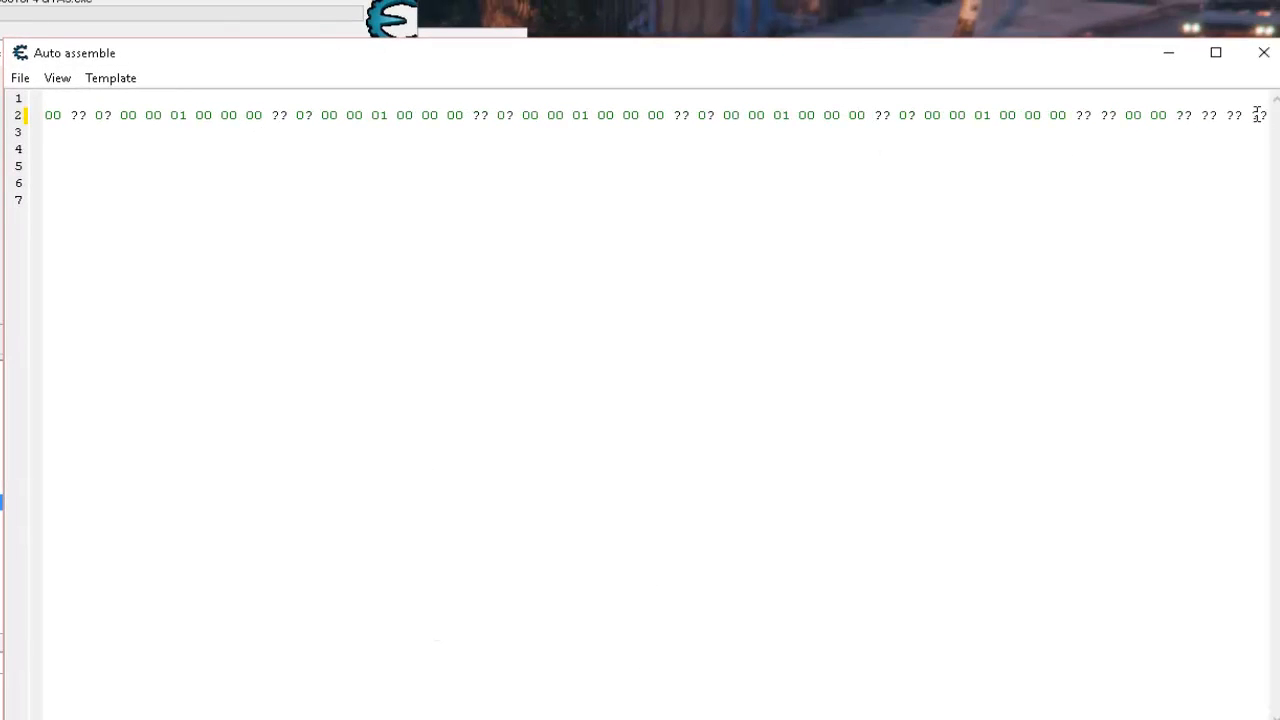
pyautogui.write(')')
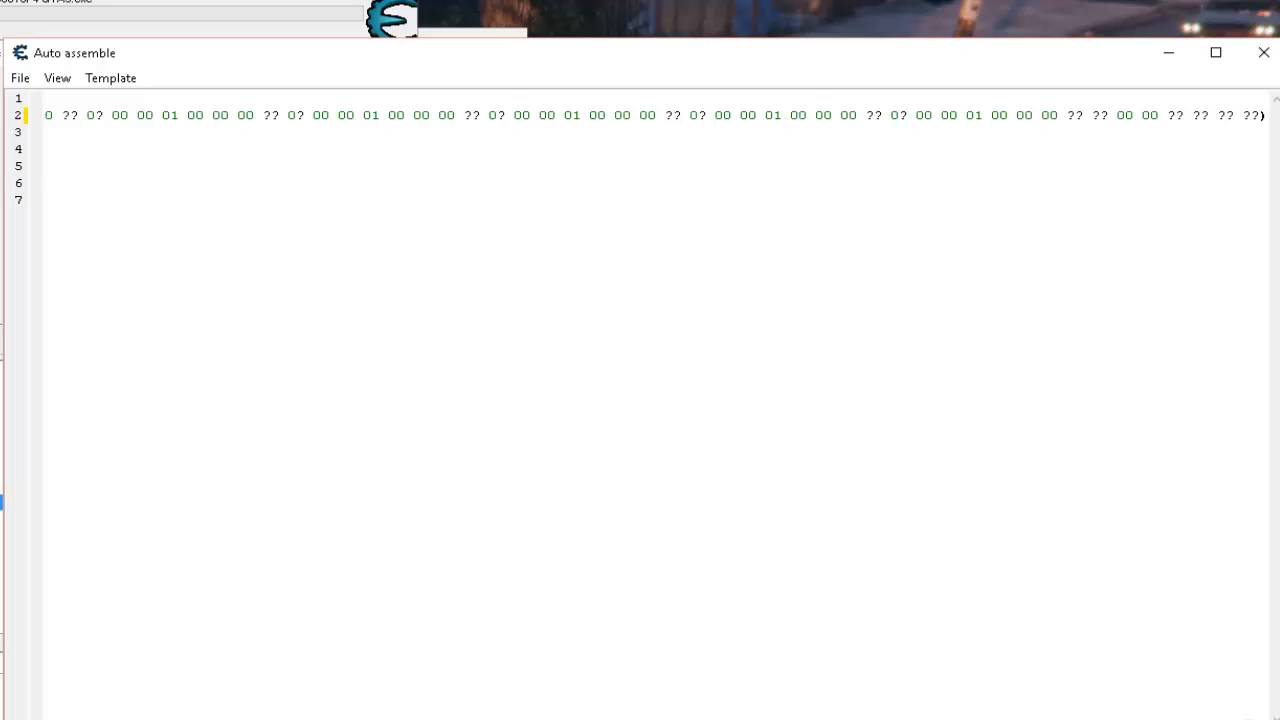
pyautogui.moveTo(1246, 719); pyautogui.dragTo(35, 719)
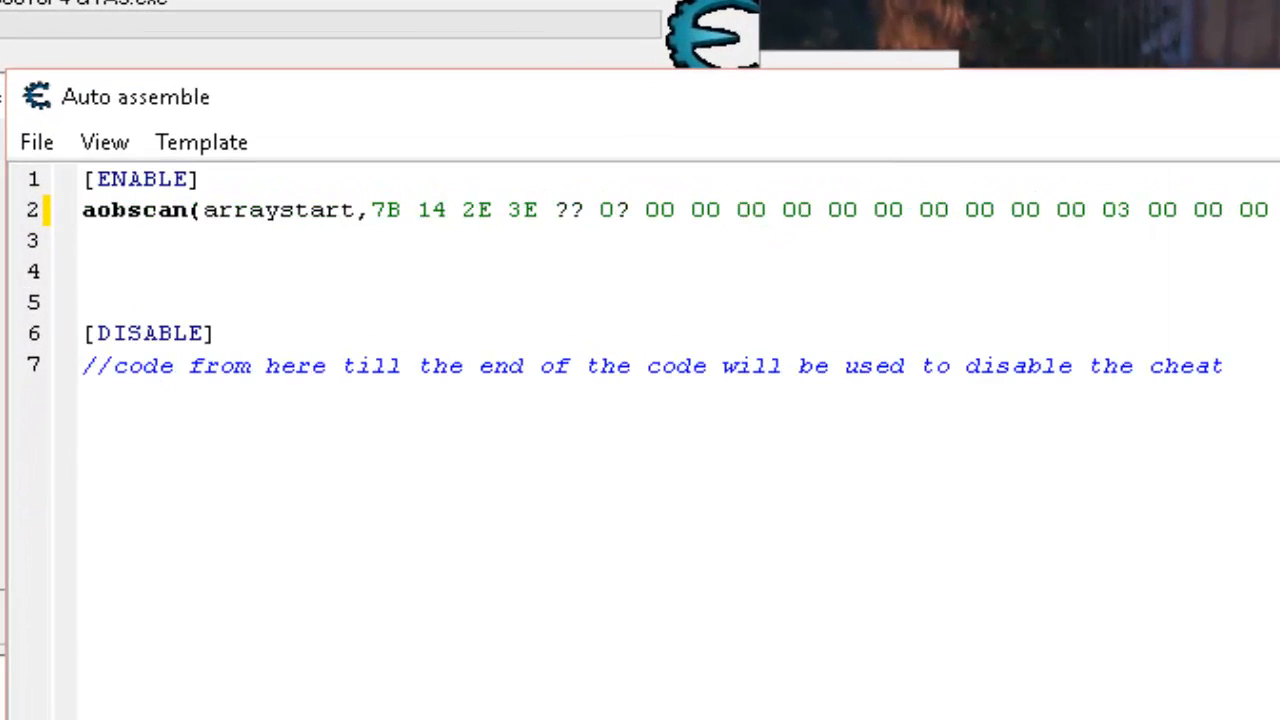
# Review the aobscan line, highlighting the pattern's first byte 7B and the arraystart symbol name.
pyautogui.moveTo(400, 209); pyautogui.dragTo(372, 209)
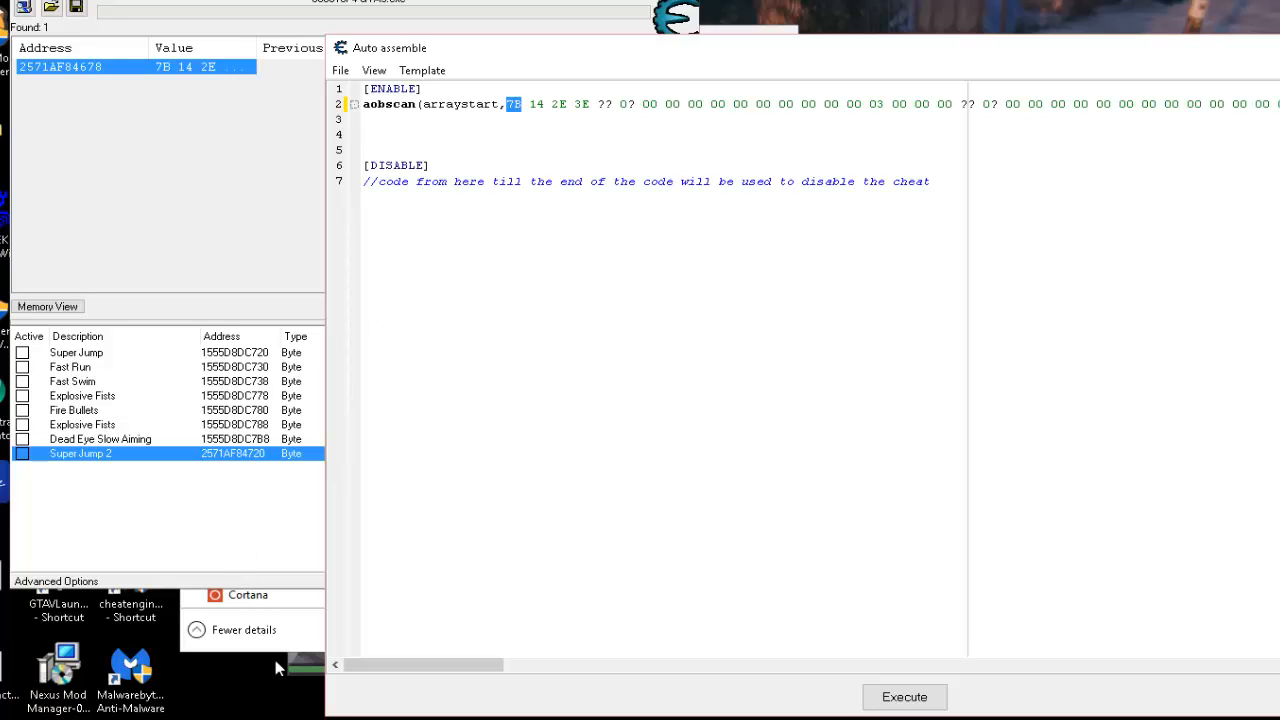
pyautogui.click(52, 306)
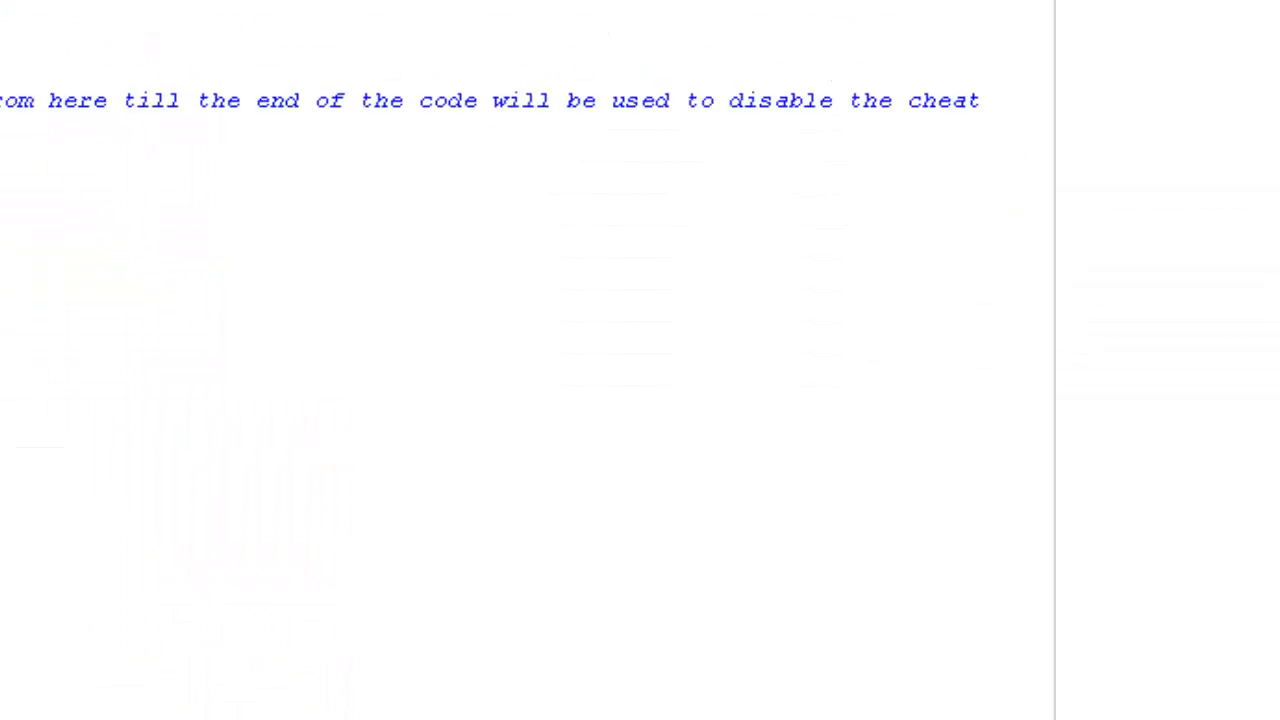
pyautogui.moveTo(368, 197); pyautogui.dragTo(212, 205)
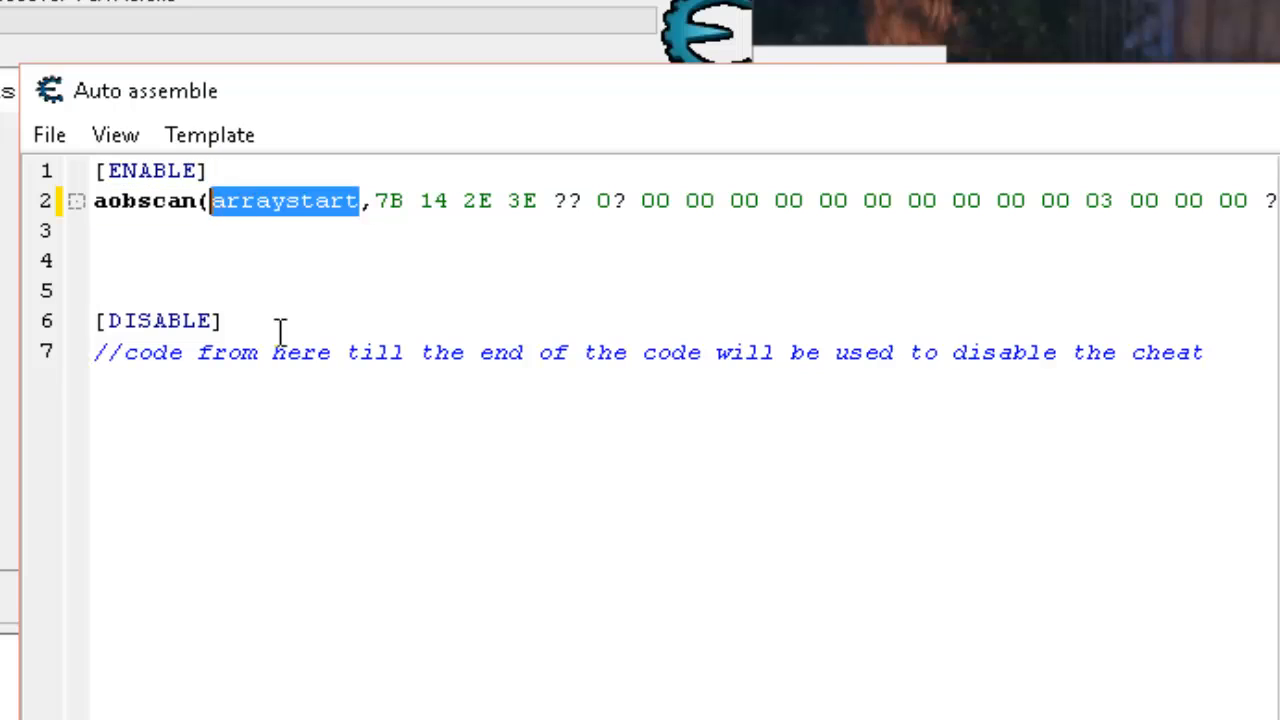
pyautogui.doubleClick(389, 200)
pyautogui.click(219, 231)
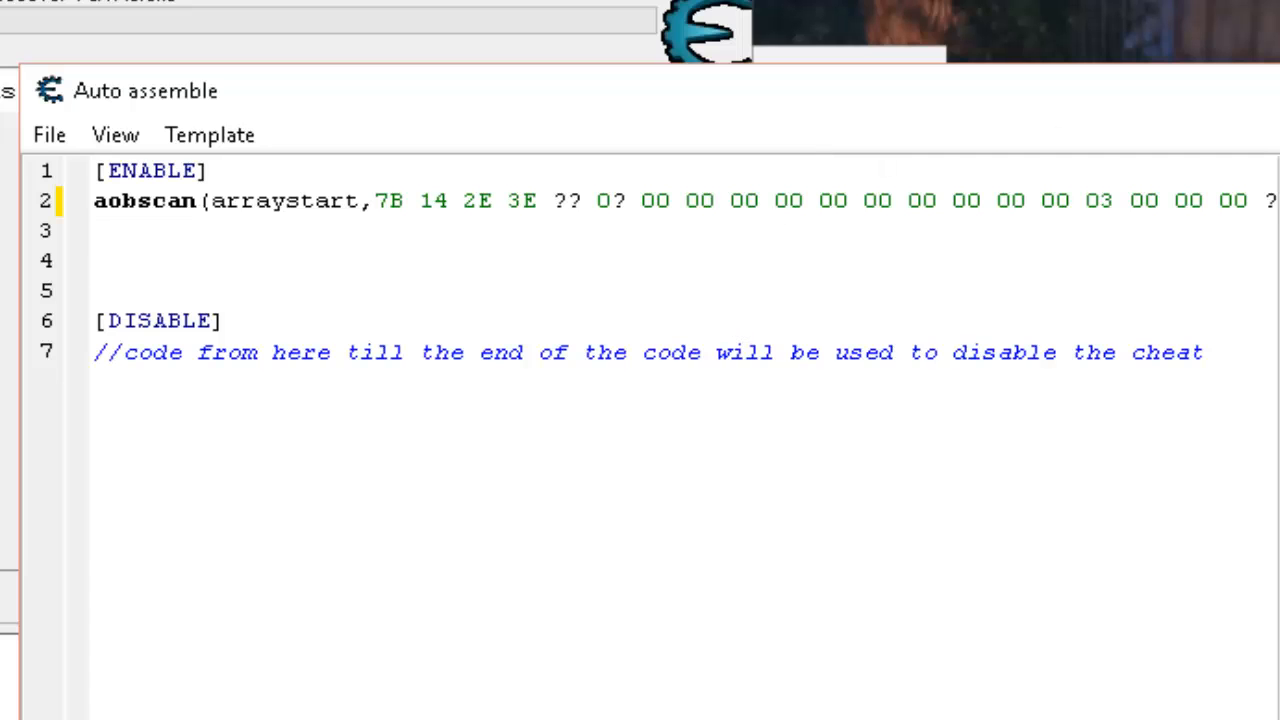
# Set the Super Jump 2 entry's value to 05 and select its byte in the Memory Viewer's hex dump.
pyautogui.click(312, 14)
pyautogui.moveTo(815, 107); pyautogui.dragTo(1130, 512)
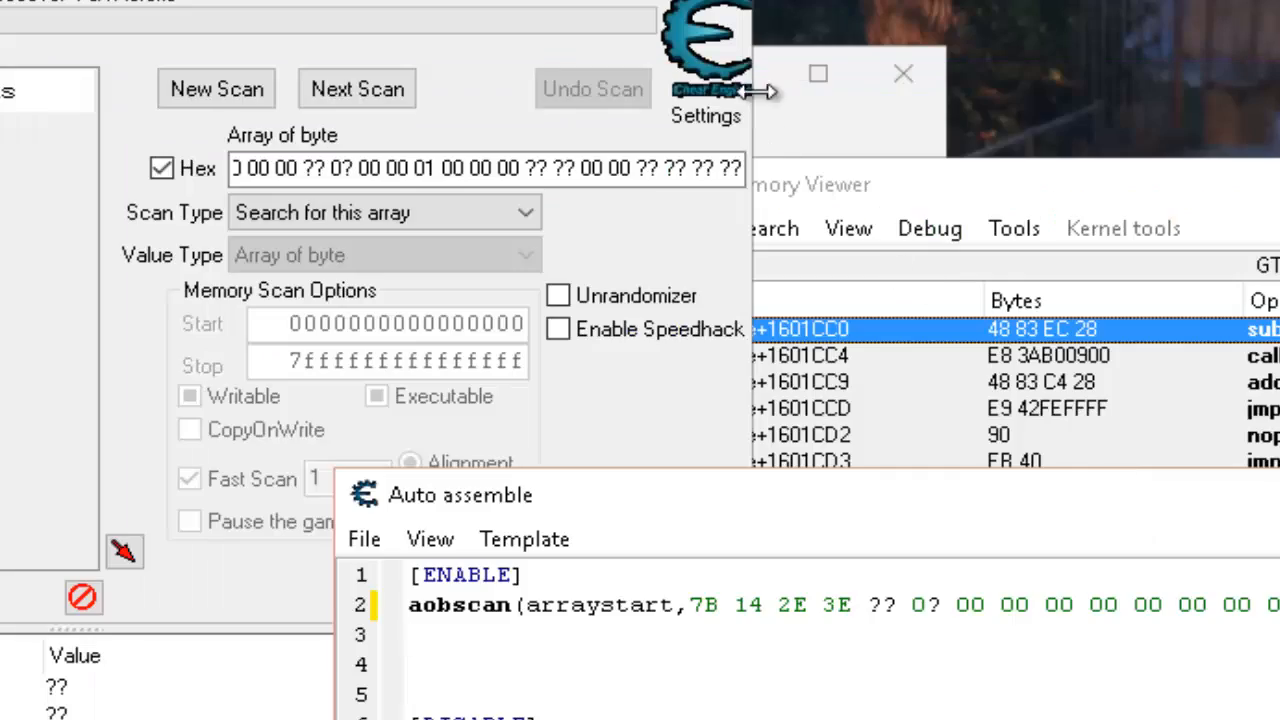
pyautogui.click(797, 129)
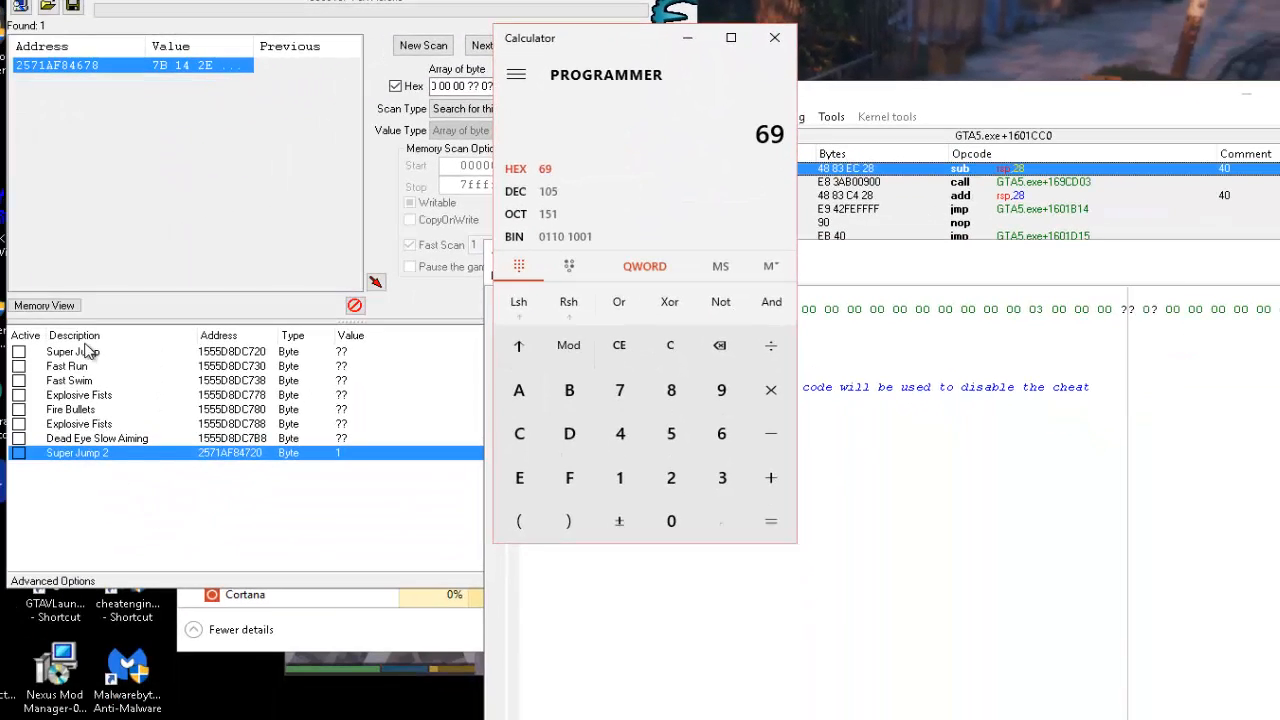
pyautogui.click(55, 305)
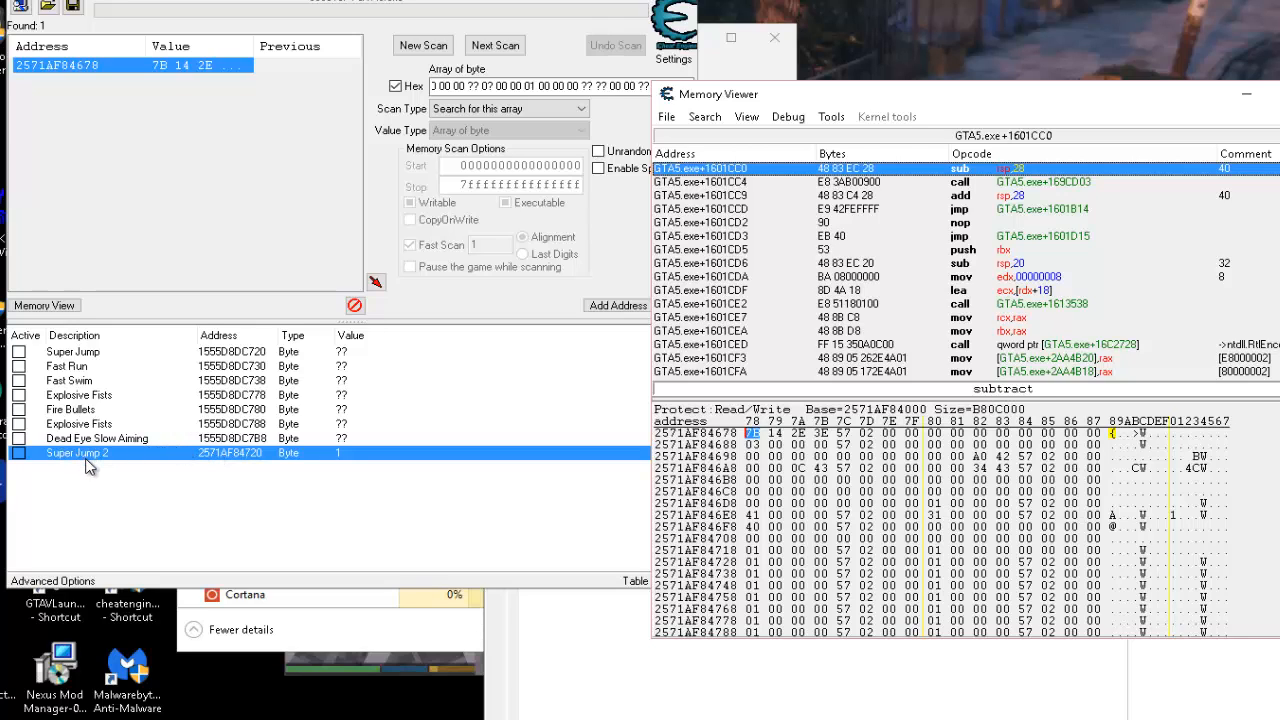
pyautogui.doubleClick(338, 455)
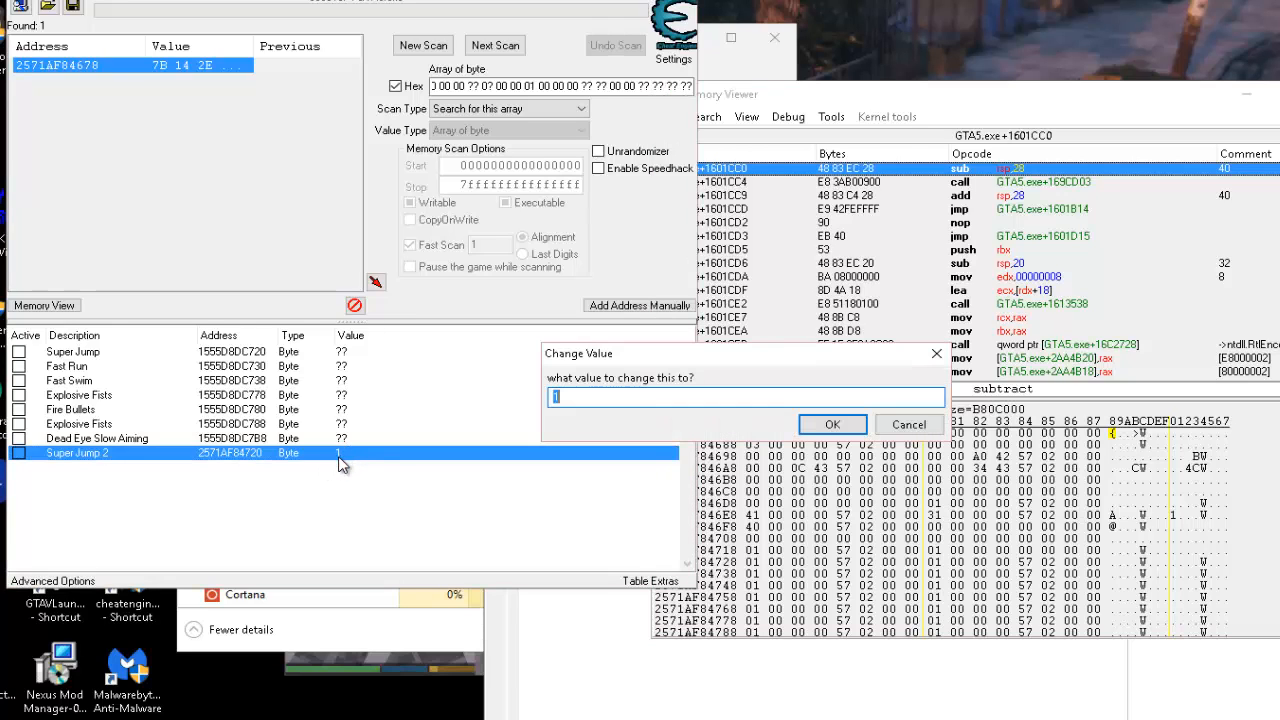
pyautogui.write('05')
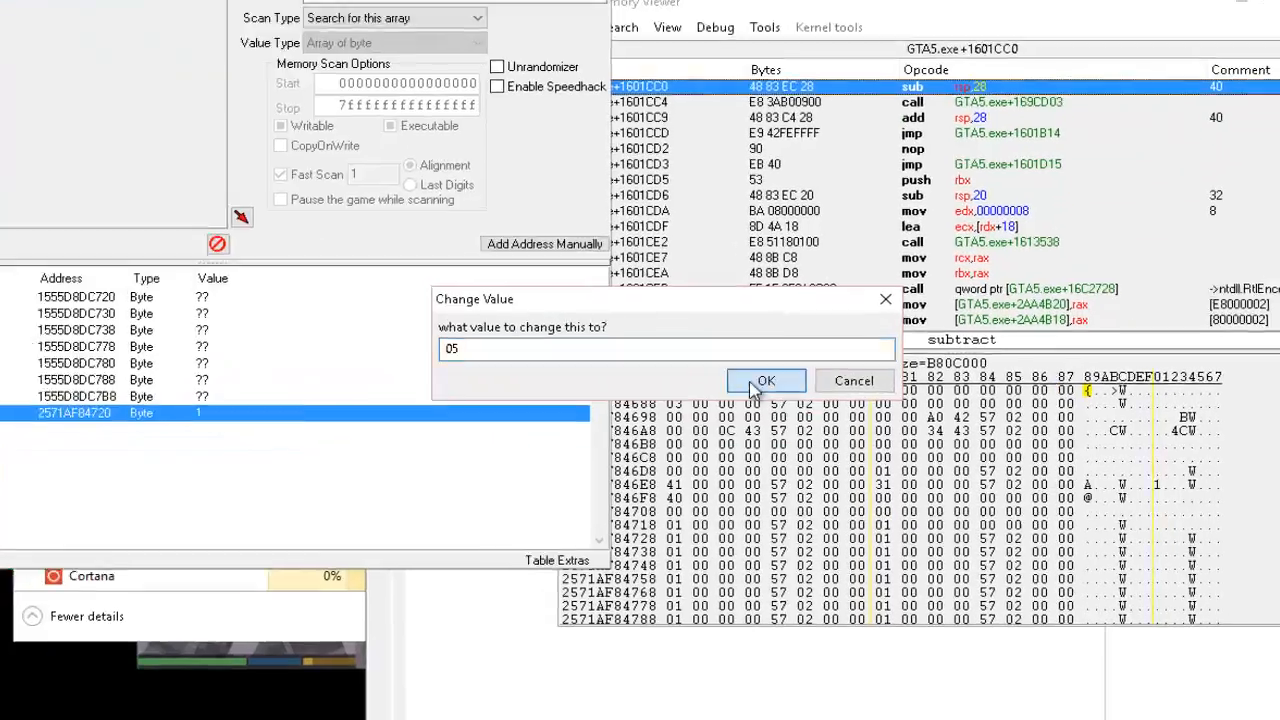
pyautogui.click(822, 426)
pyautogui.click(679, 428)
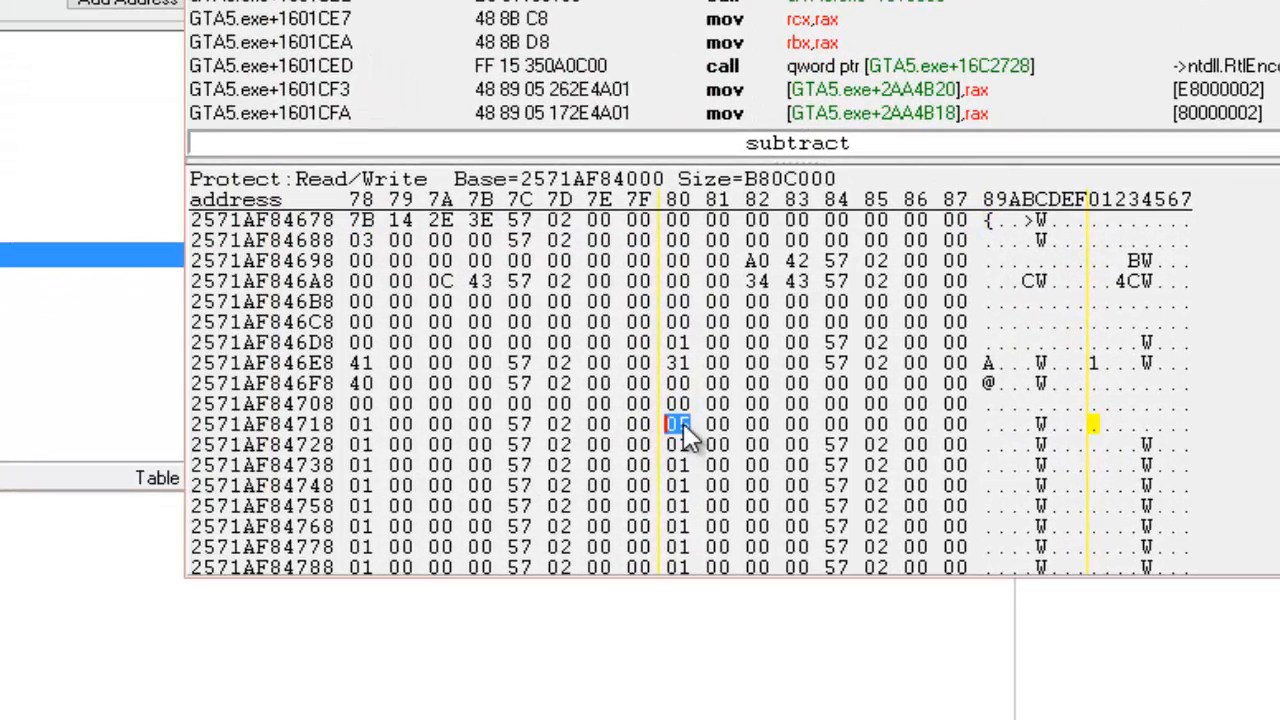
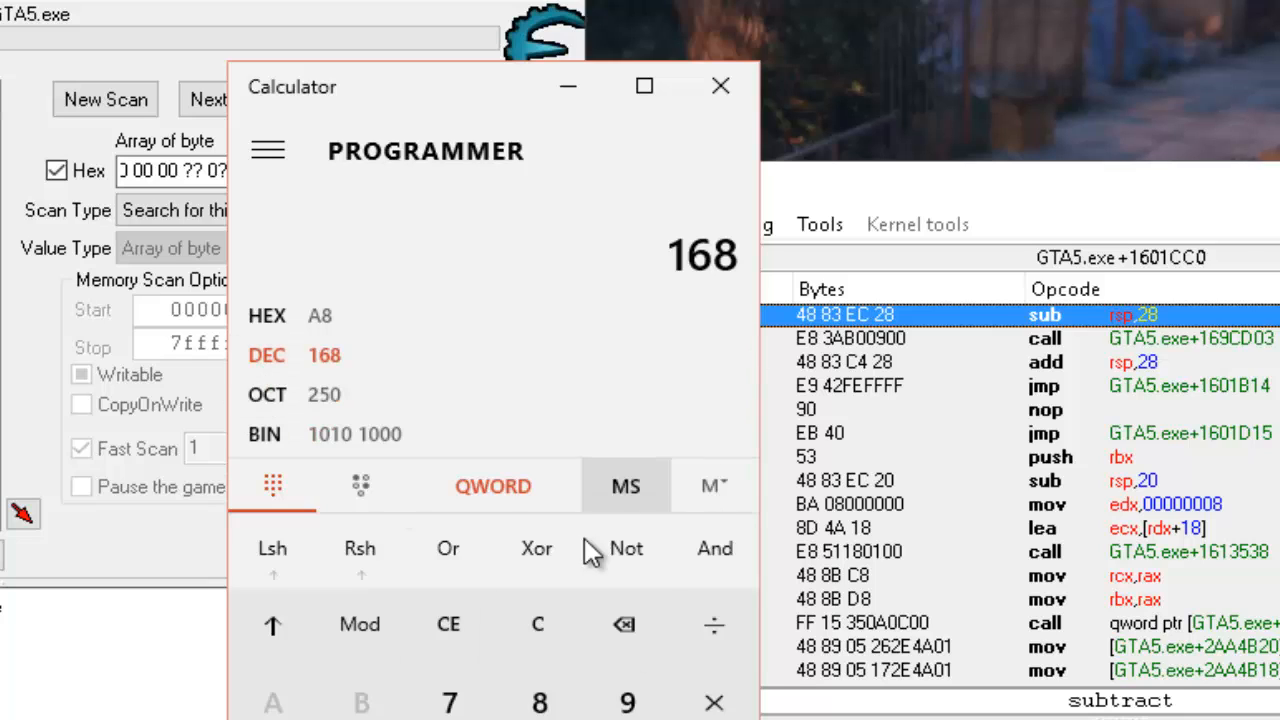
# Enter decimal 168 in the programmer Calculator and switch it to hexadecimal.
pyautogui.click(548, 620)
pyautogui.write('1')
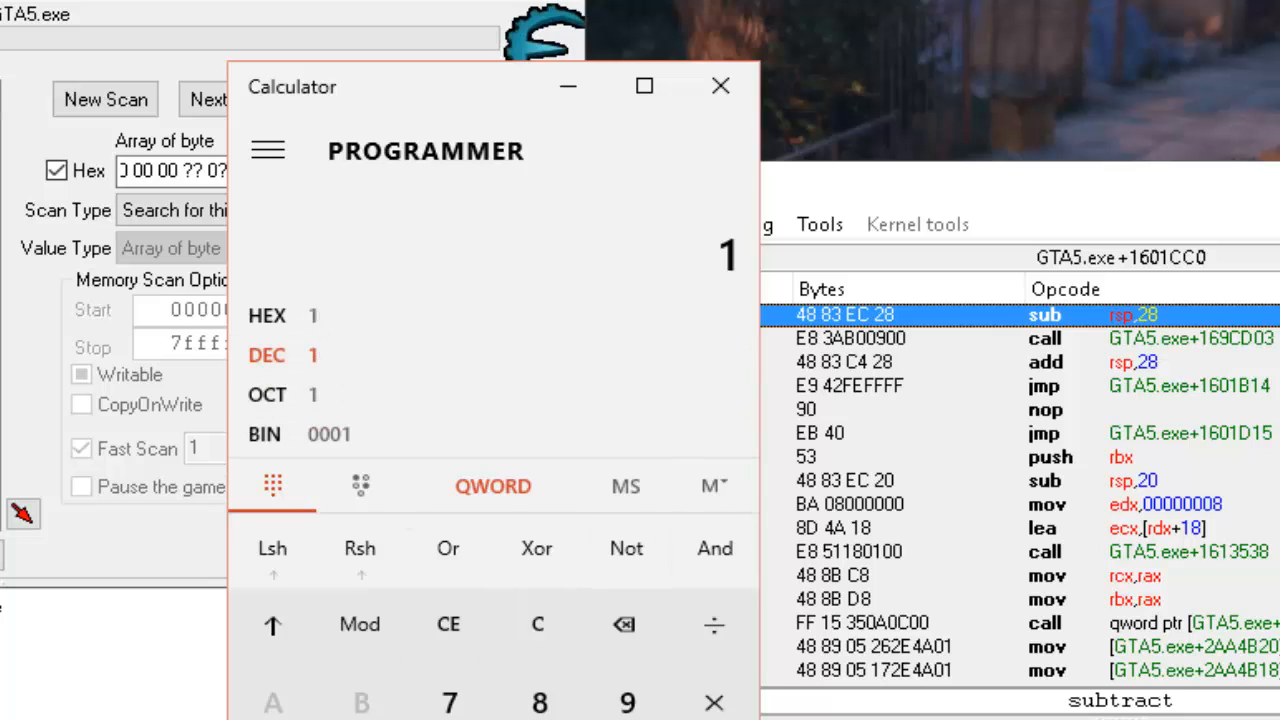
pyautogui.write('68')
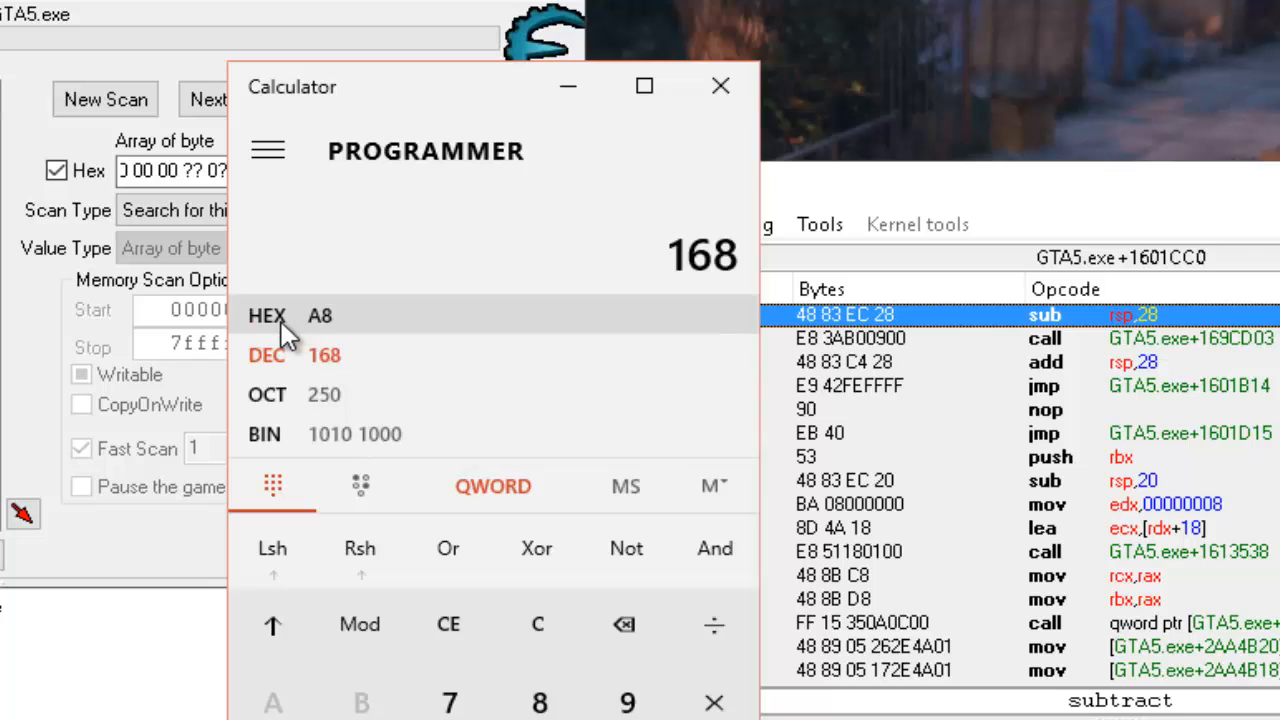
pyautogui.click(277, 320)
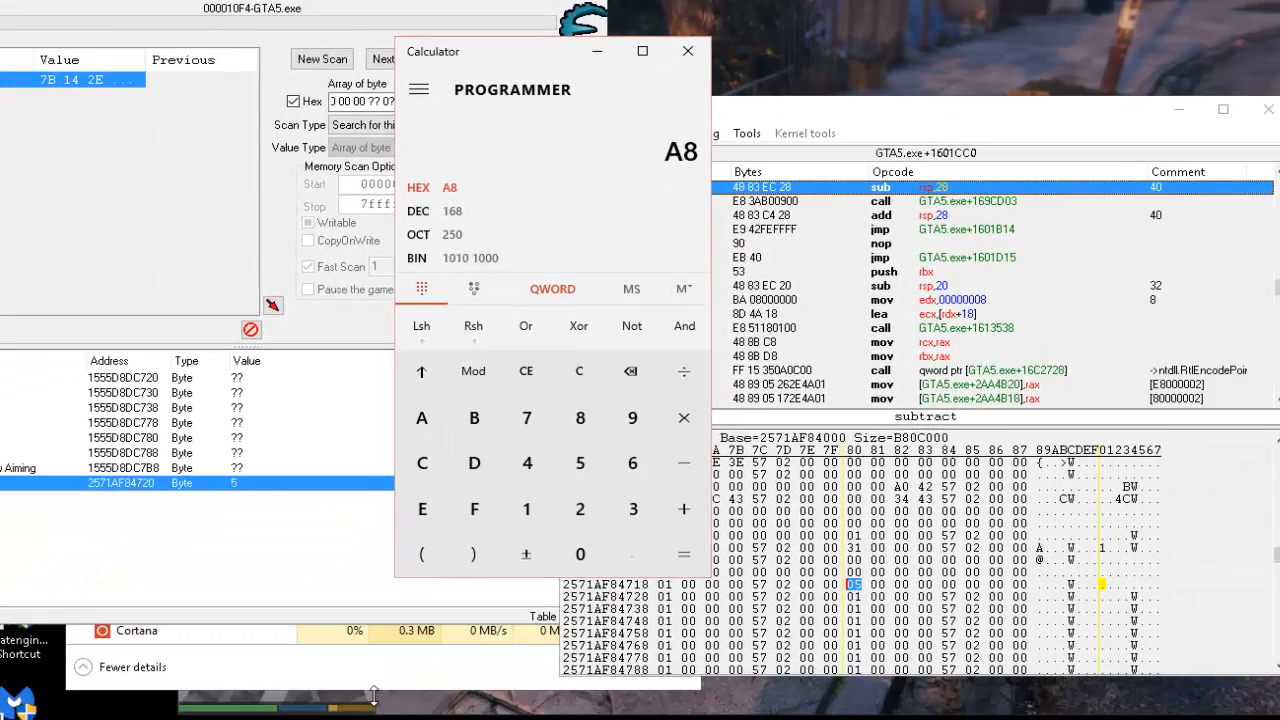
# Trace the offset in the Memory Viewer from the pattern's first byte 7B, row by row, to the Super Jump 2 byte.
pyautogui.click(1018, 115)
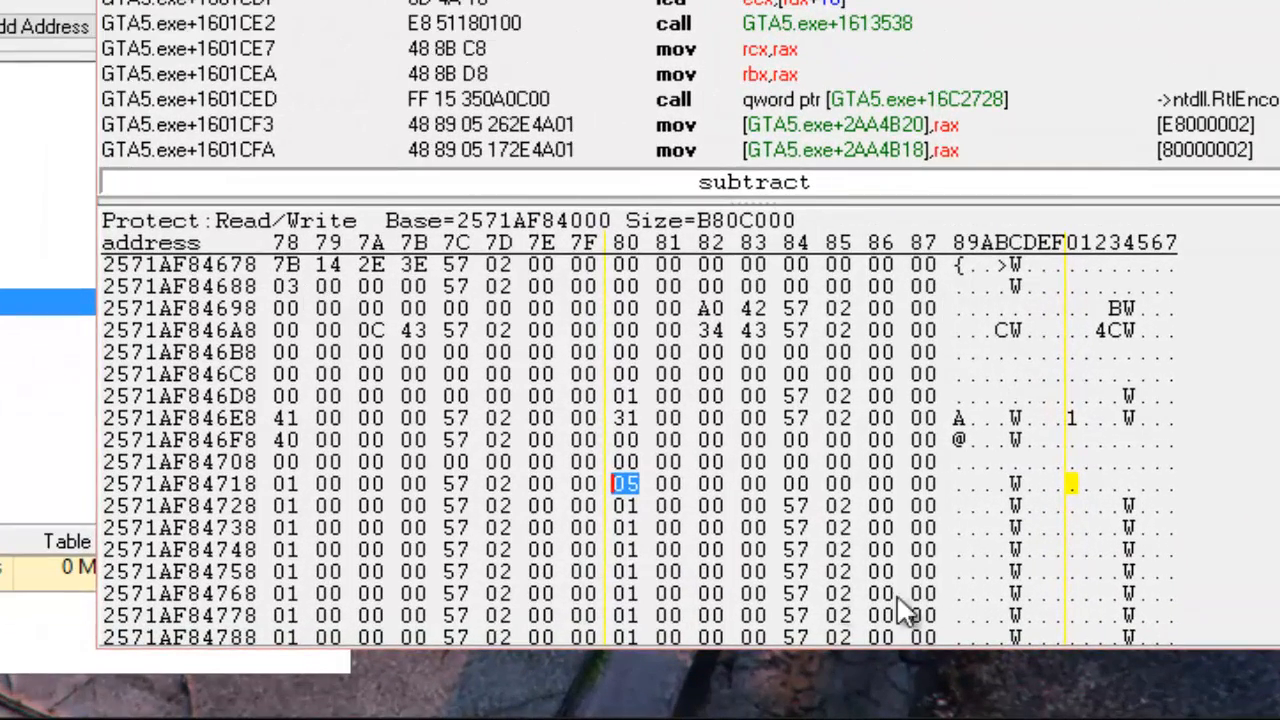
pyautogui.click(293, 267)
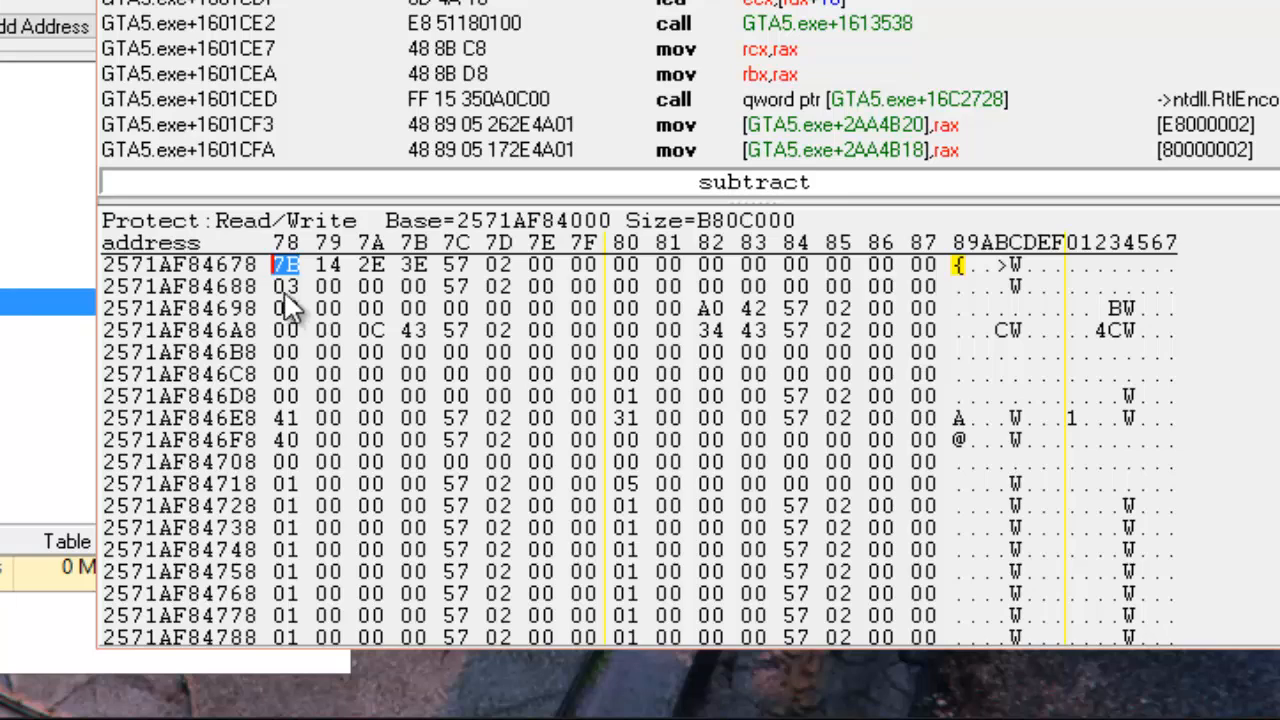
pyautogui.click(287, 286)
pyautogui.click(290, 308)
pyautogui.click(288, 331)
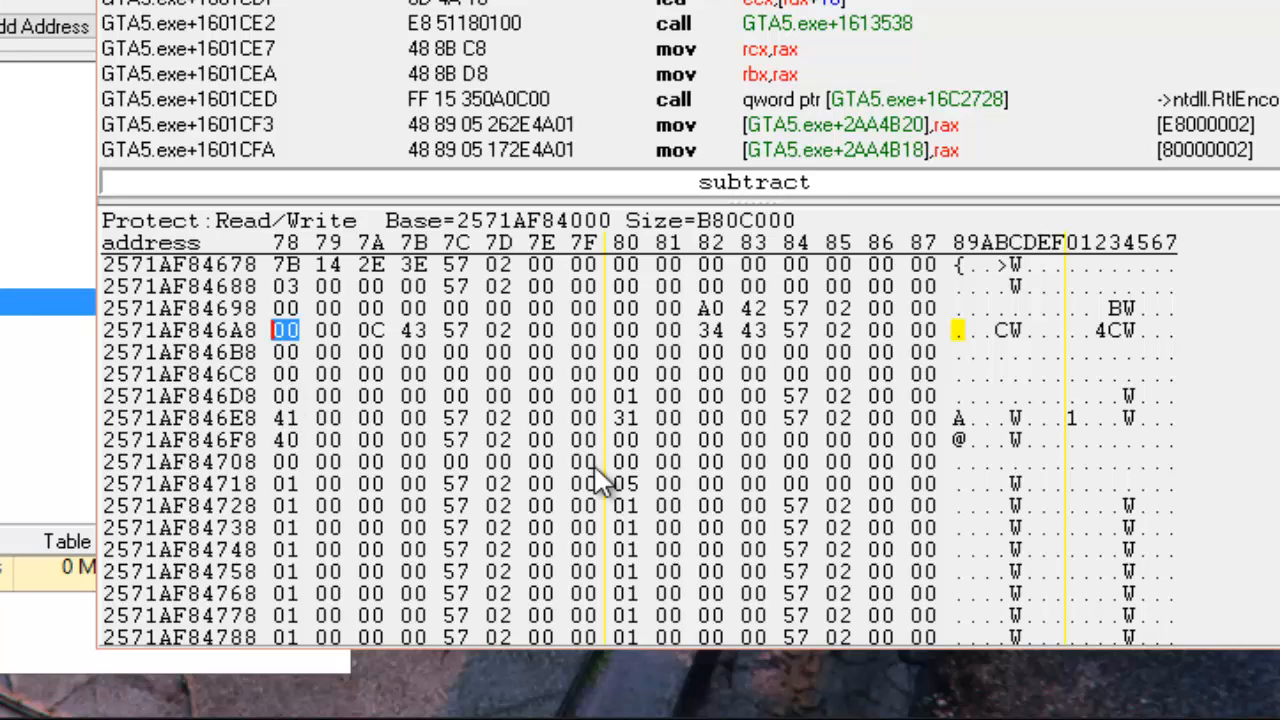
pyautogui.click(625, 483)
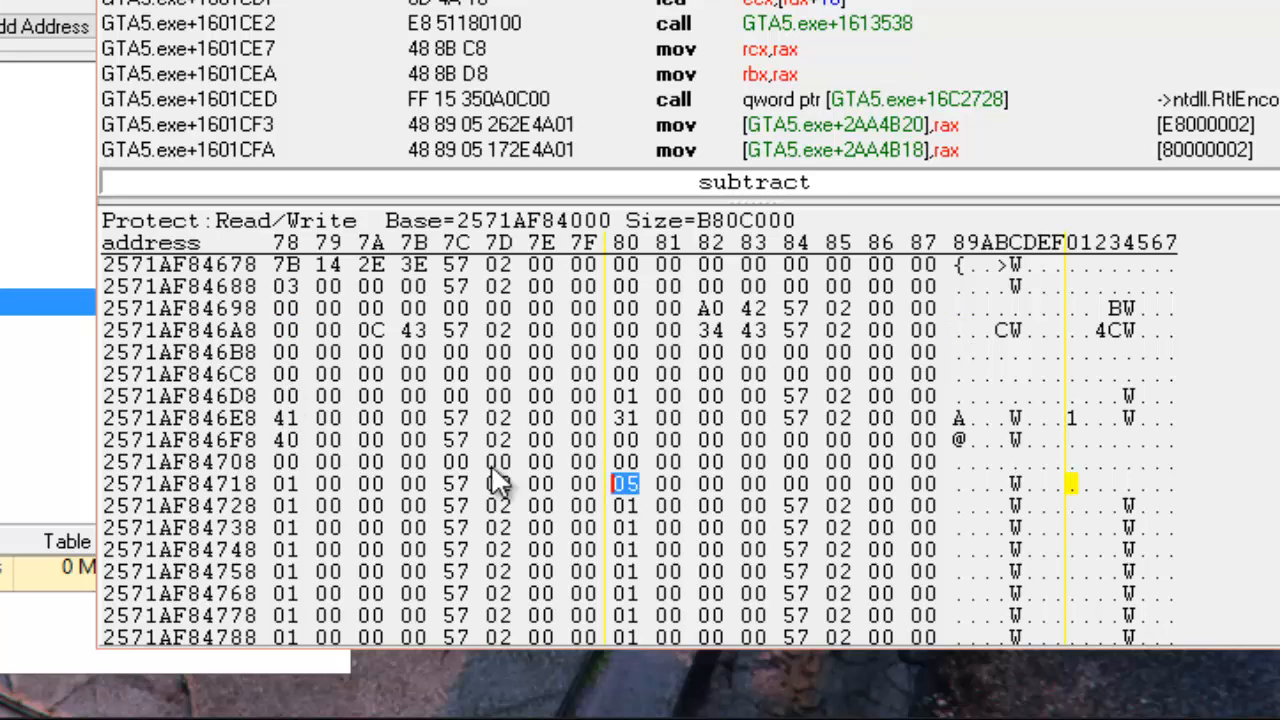
pyautogui.click(285, 462)
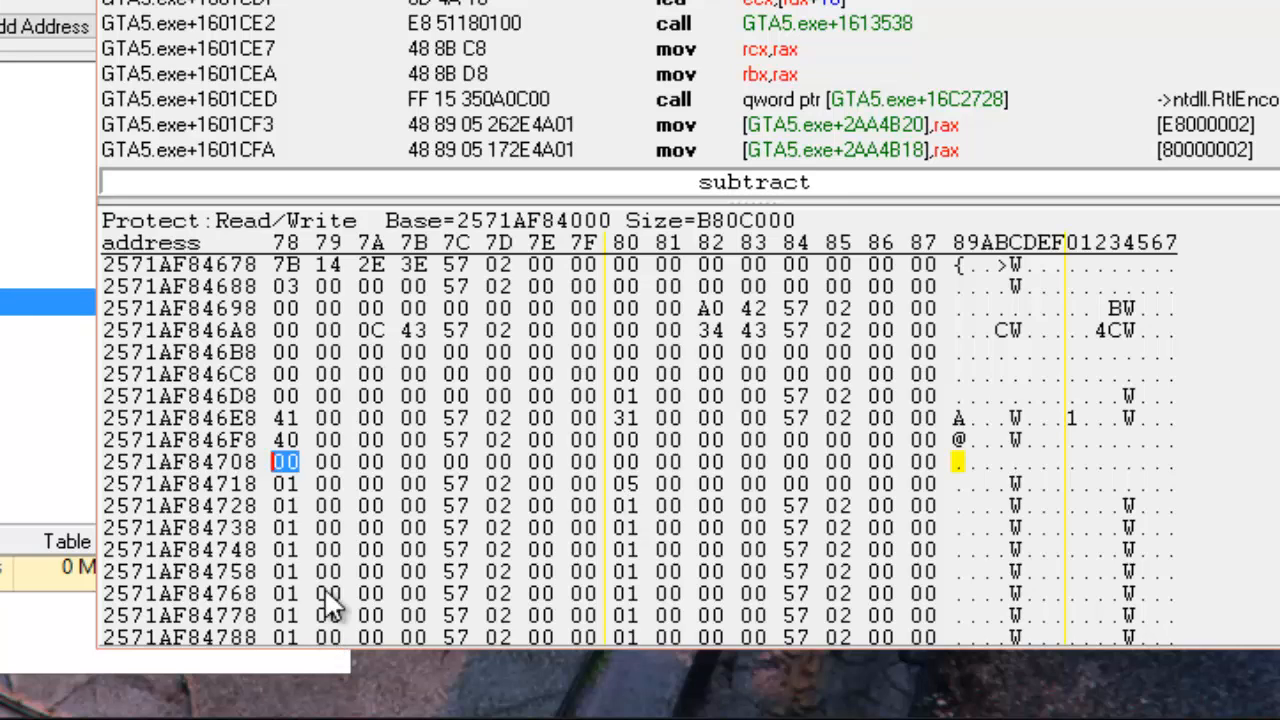
pyautogui.click(285, 268)
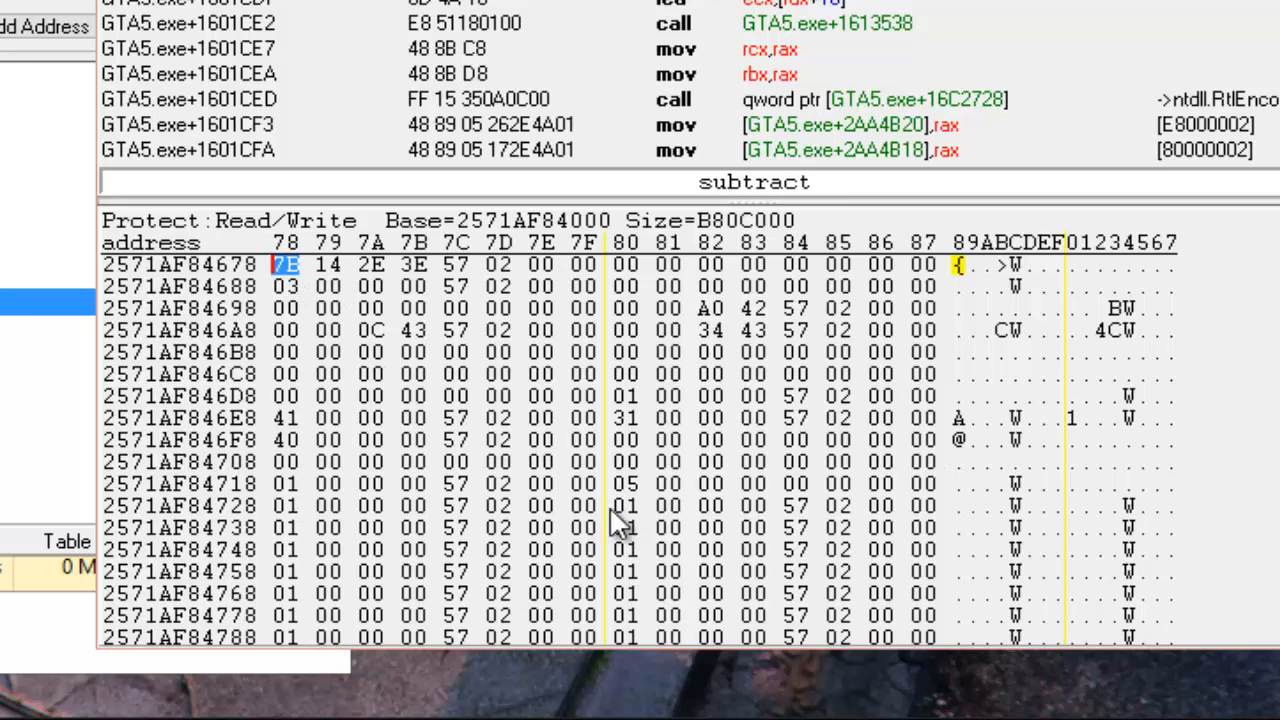
pyautogui.click(626, 483)
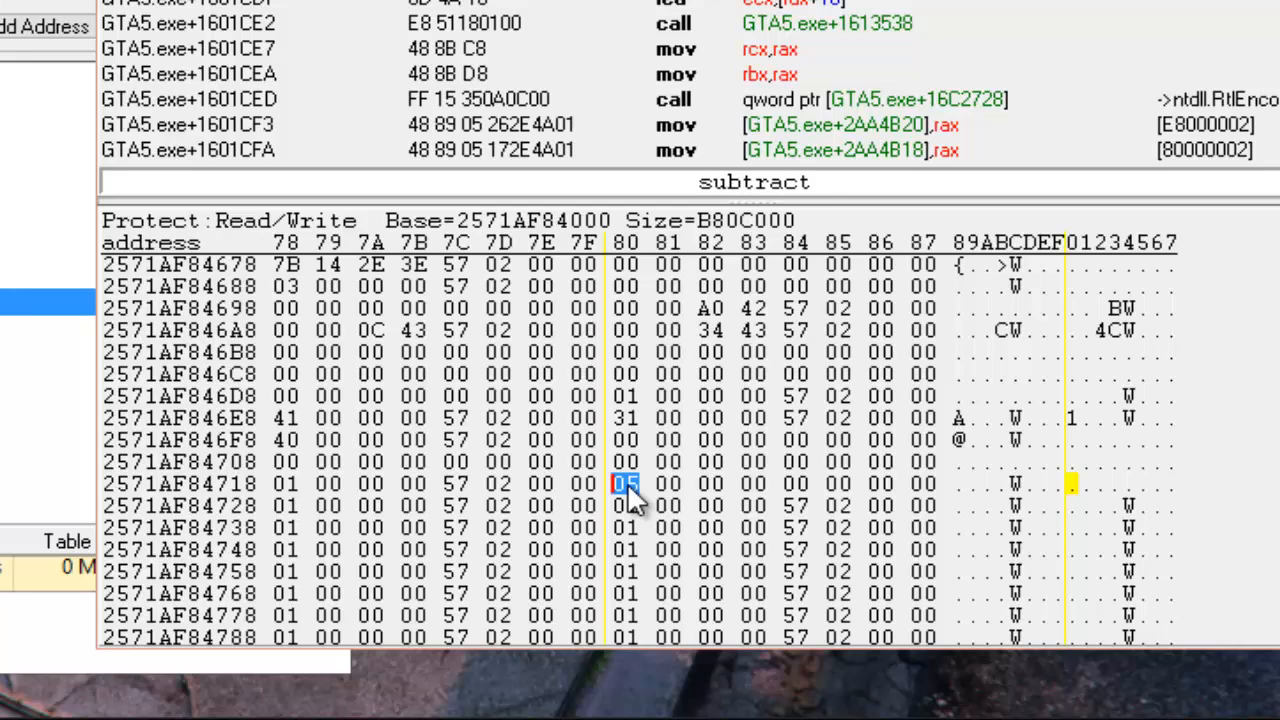
# Set the byte at address 2571AF84720 to 01 in the memory view.
pyautogui.doubleClick(627, 483)
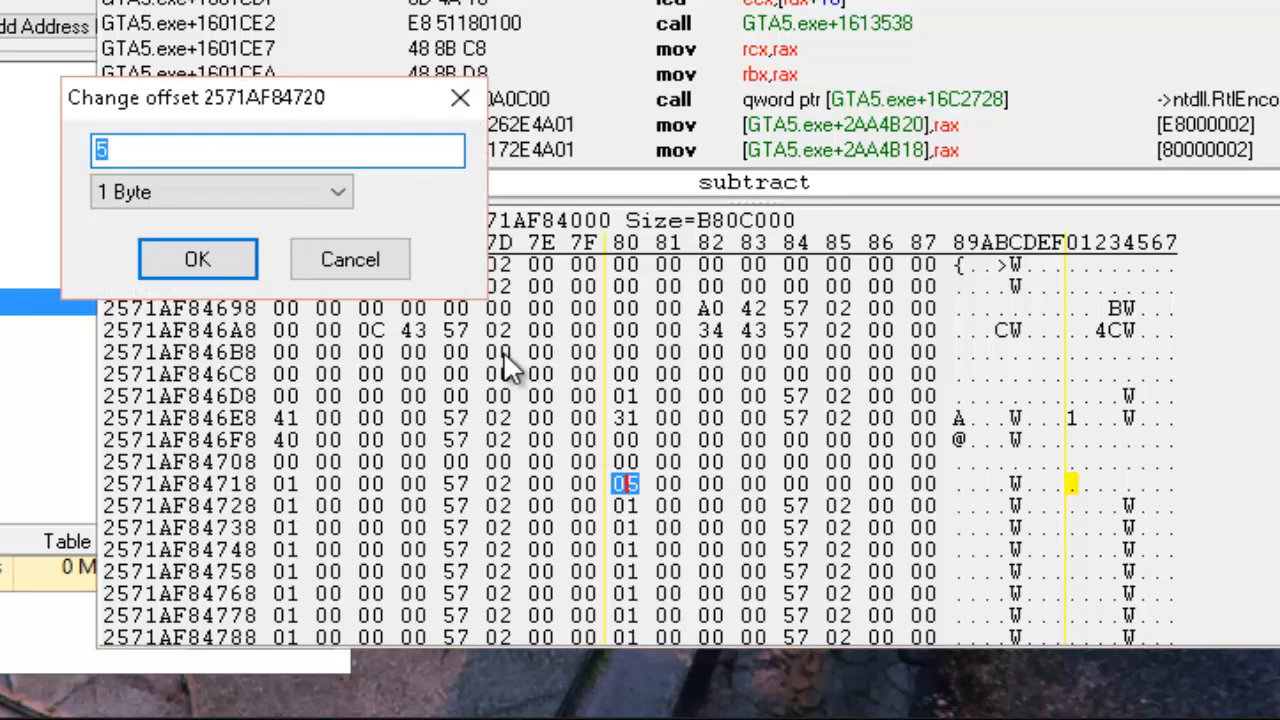
pyautogui.write('01')
pyautogui.click(222, 264)
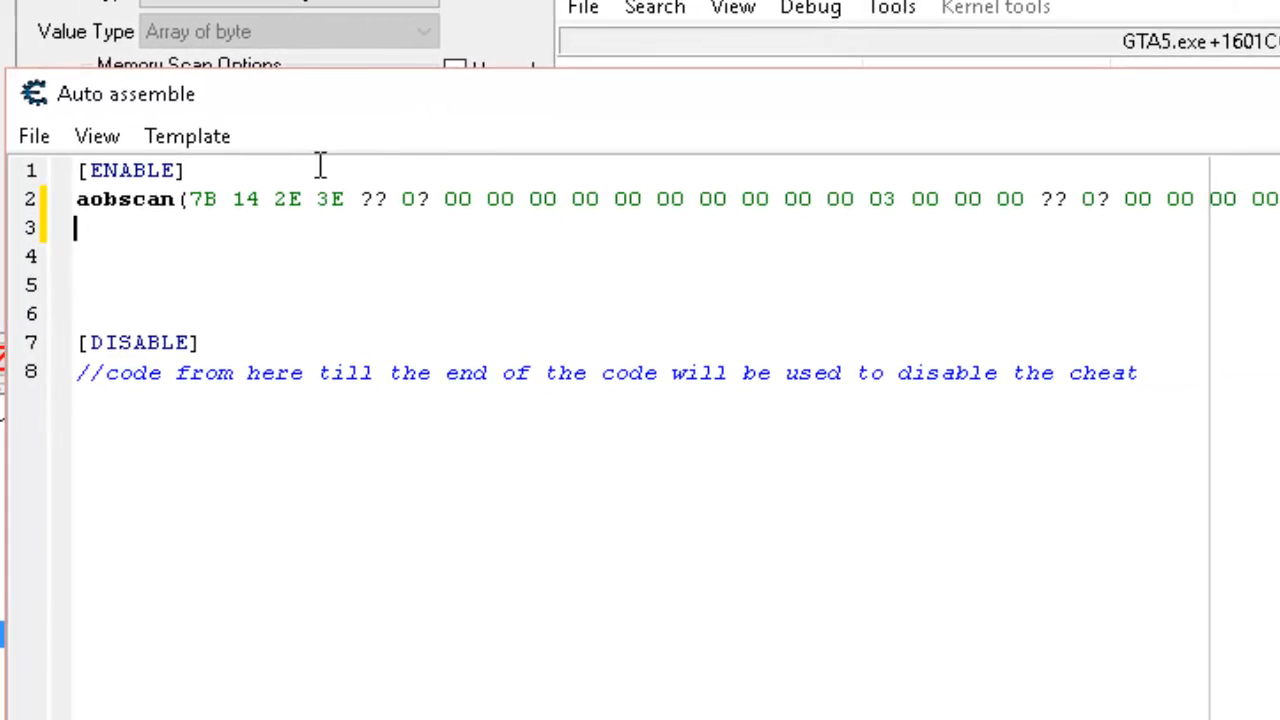
# Insert the symbol name arraystart and a comma before the byte pattern in the aobscan line.
pyautogui.click(195, 197)
pyautogui.write('a')
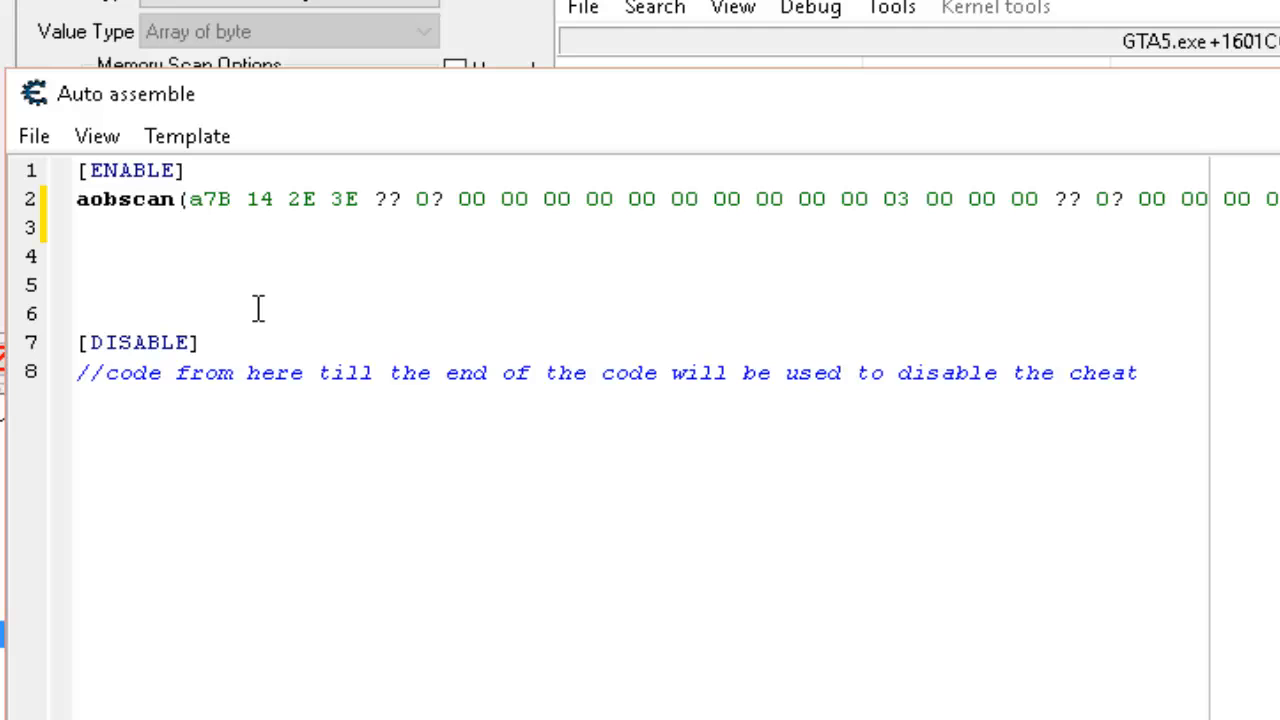
pyautogui.write('rraystart')
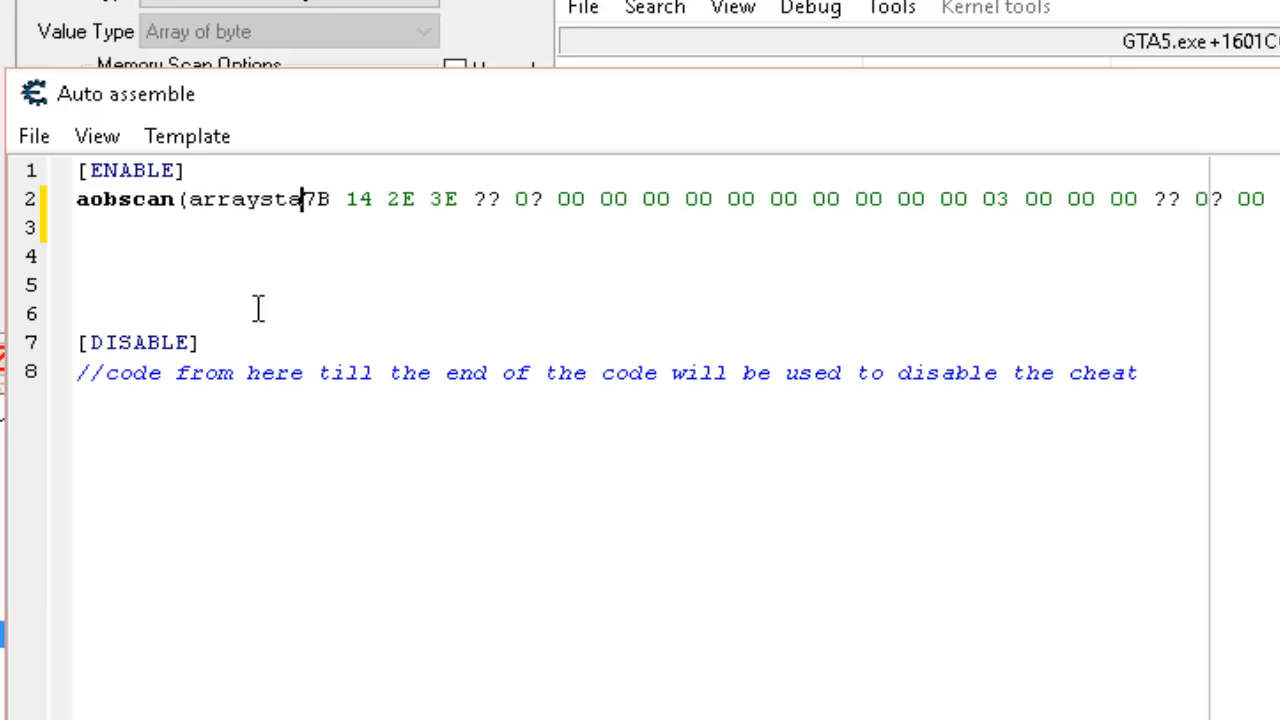
pyautogui.write(',')
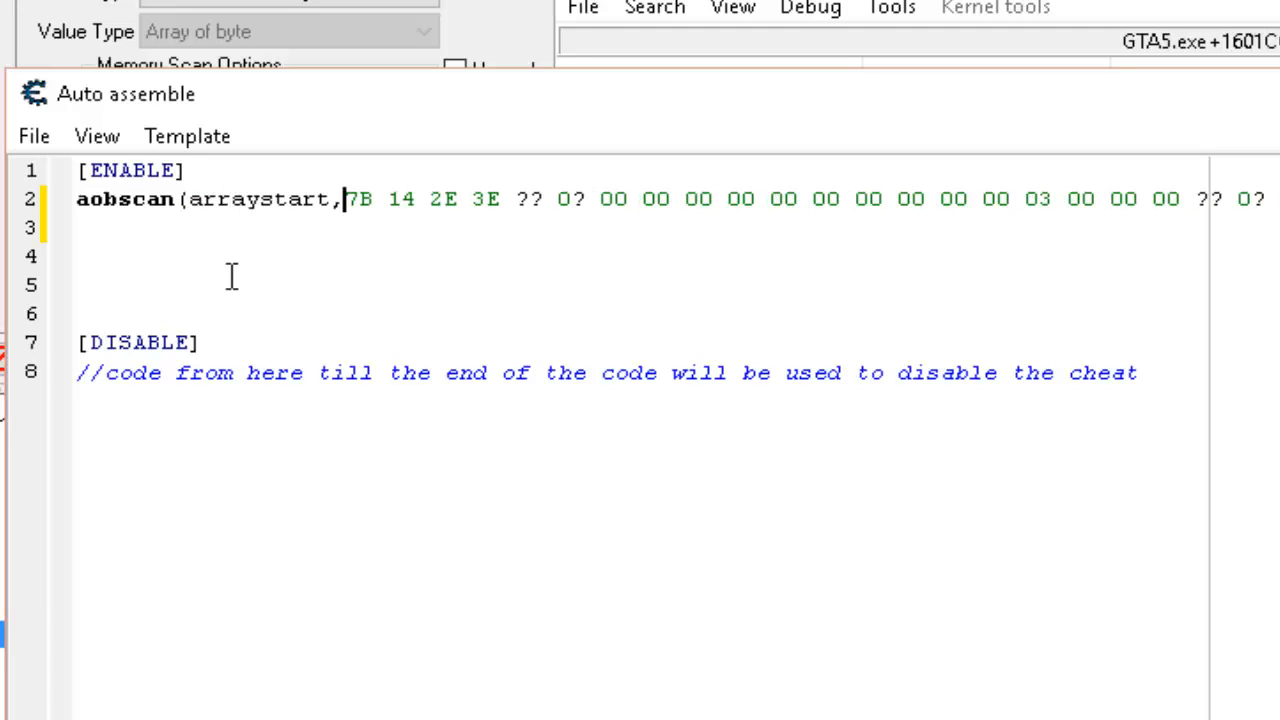
pyautogui.click(223, 226)
pyautogui.moveTo(372, 200); pyautogui.dragTo(345, 200)
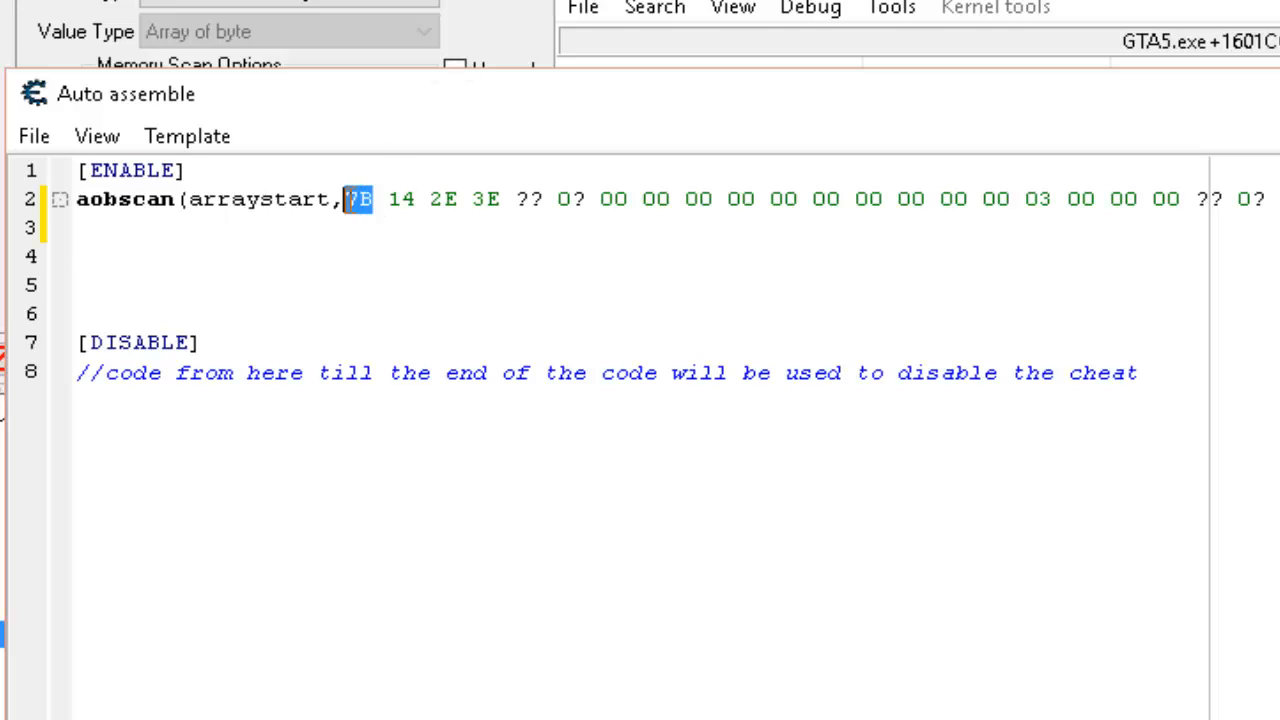
pyautogui.click(180, 232)
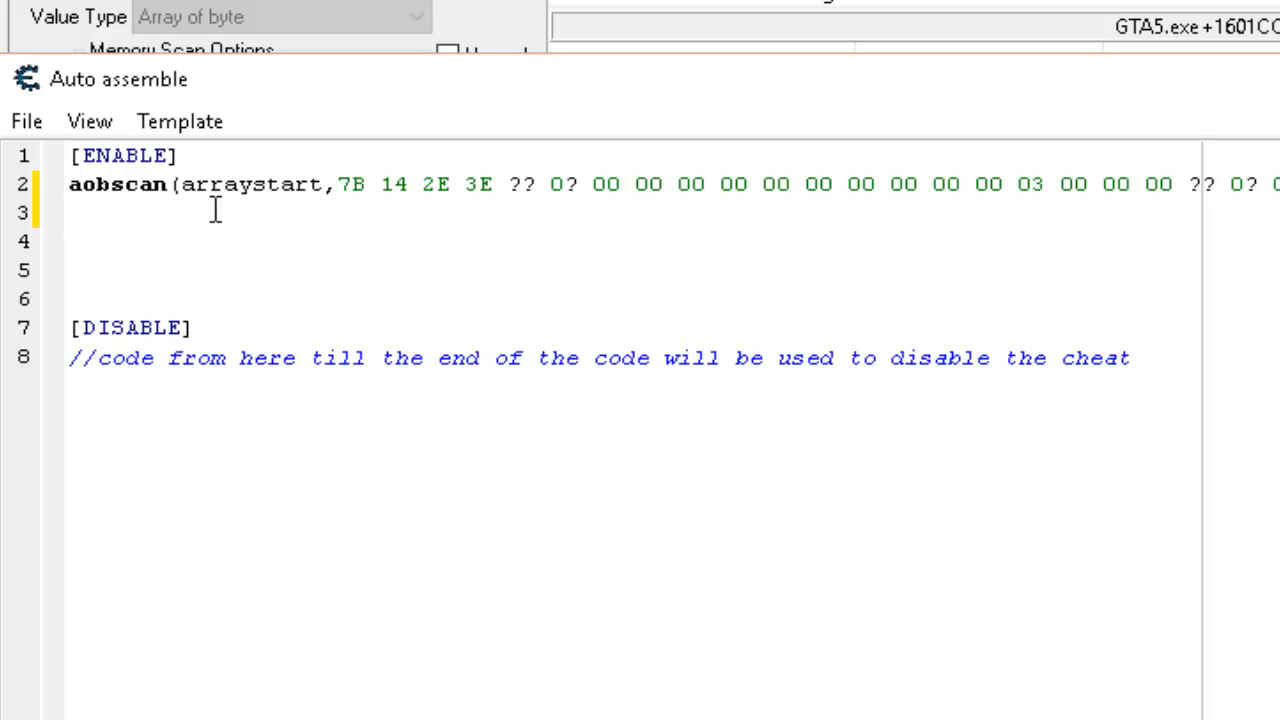
# Add the line registersymbol(_special) below the aobscan line.
pyautogui.write('registersymbo')
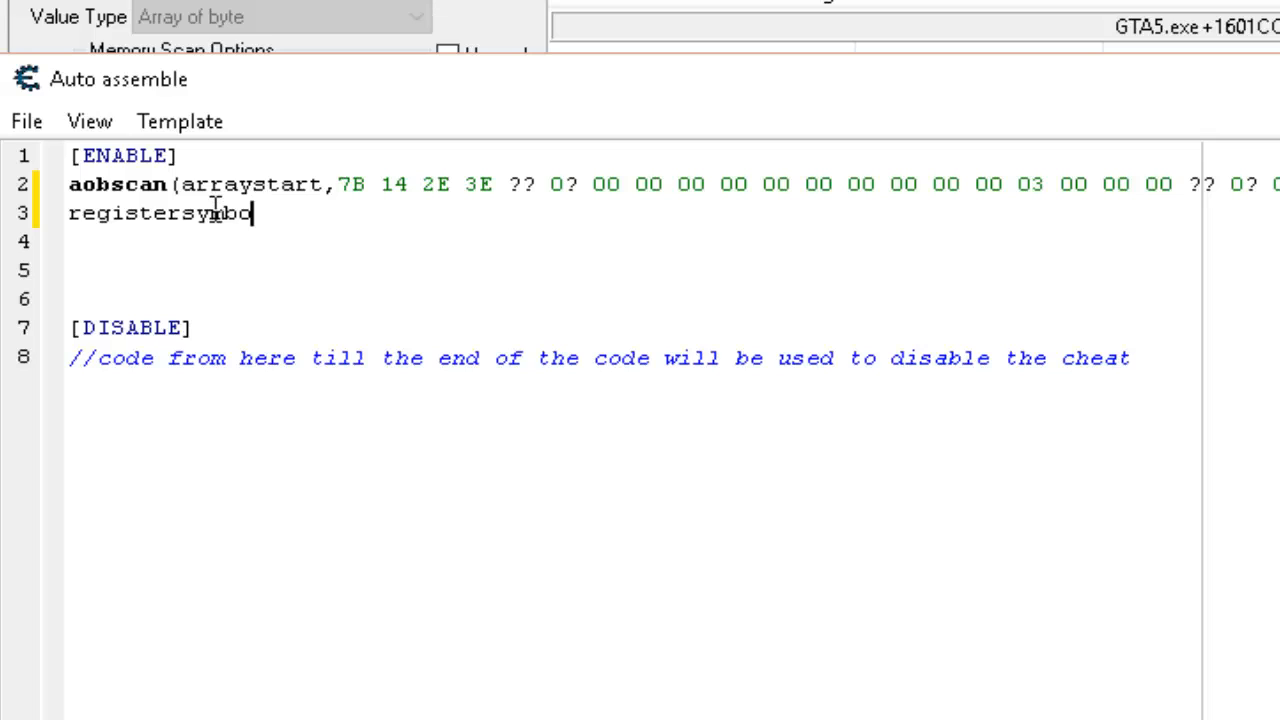
pyautogui.write('l(')
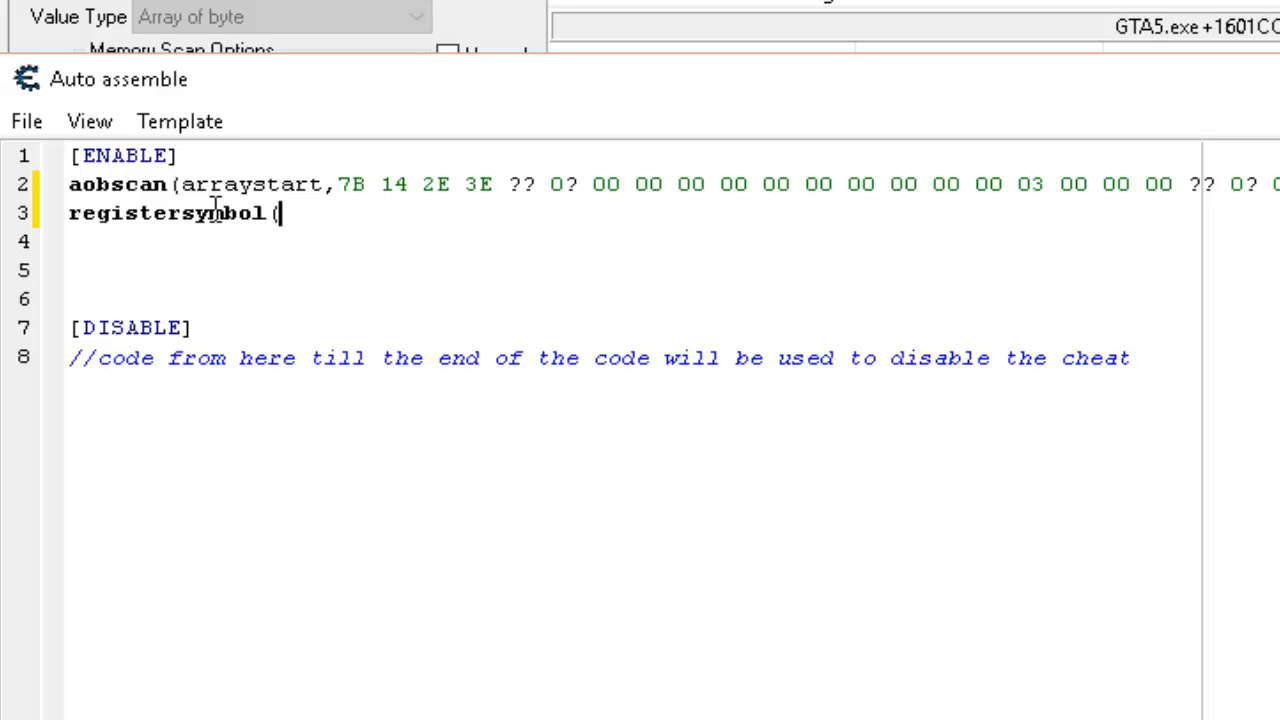
pyautogui.write('_special')
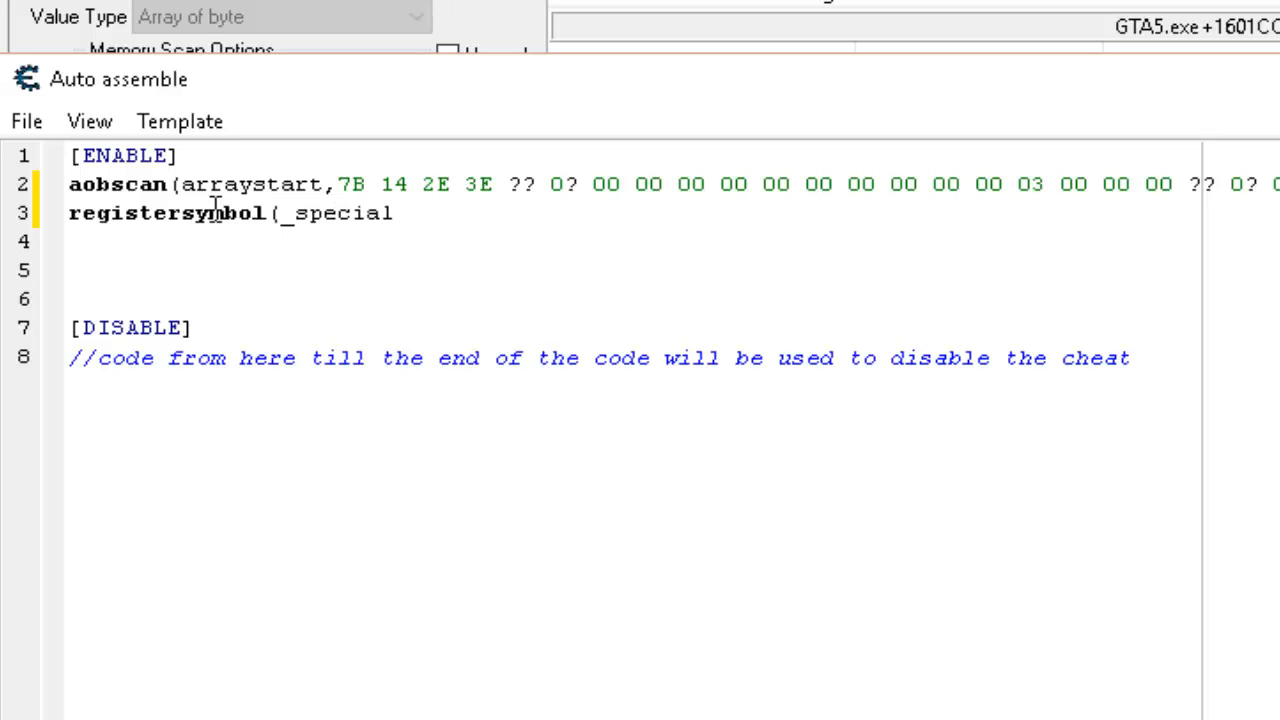
pyautogui.write(')')
pyautogui.press('Return')
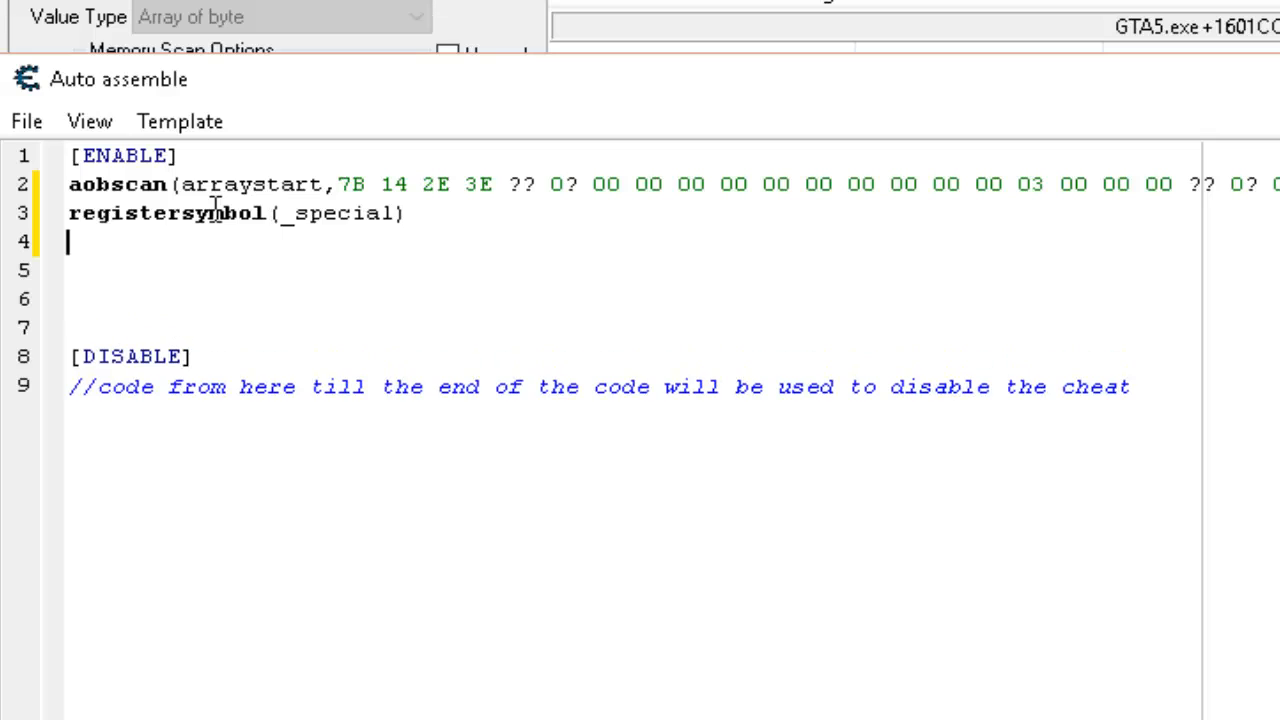
# Add the line label(_special) below the registersymbol line, followed by an empty line.
pyautogui.write('labe')
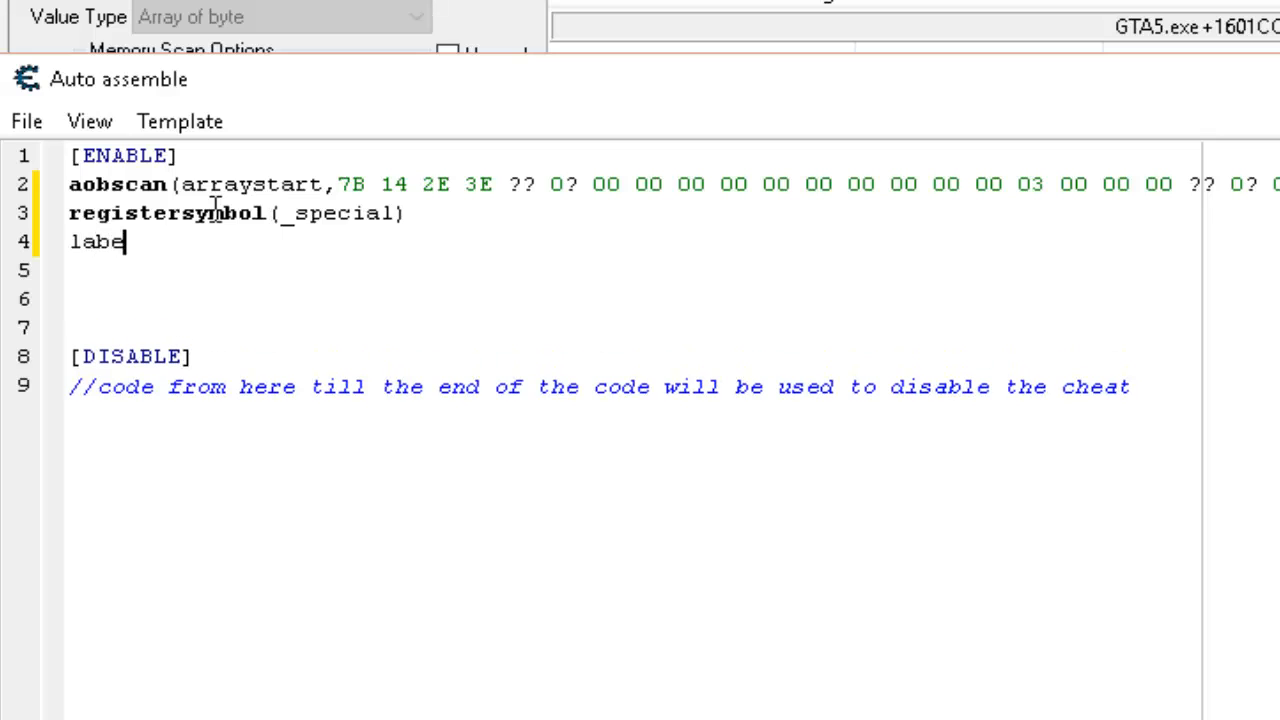
pyautogui.write('l(_')
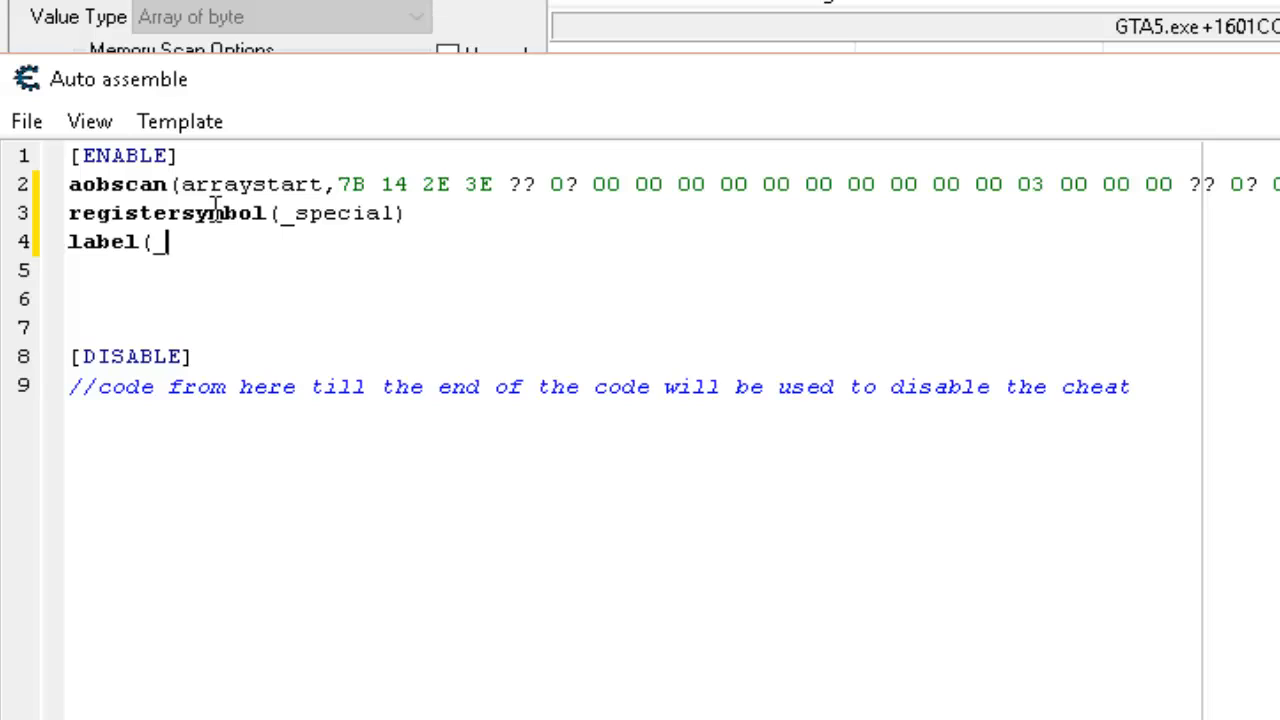
pyautogui.write('special)')
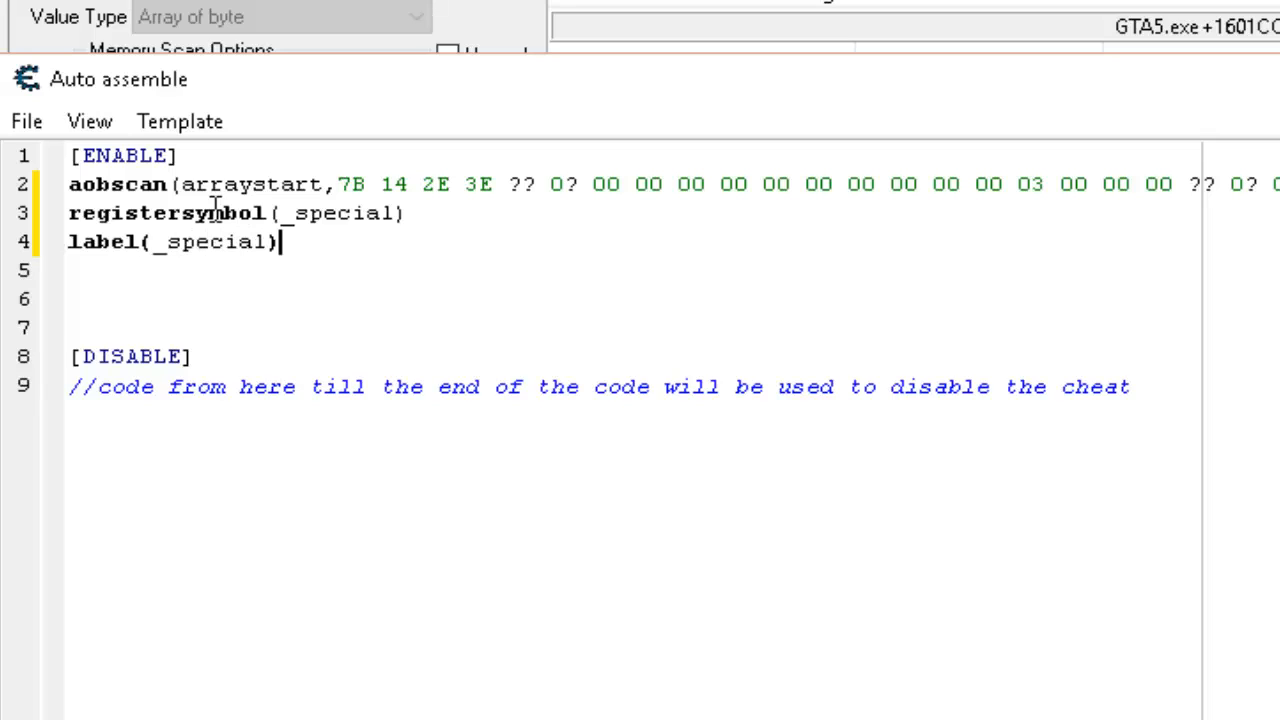
pyautogui.press('Return')
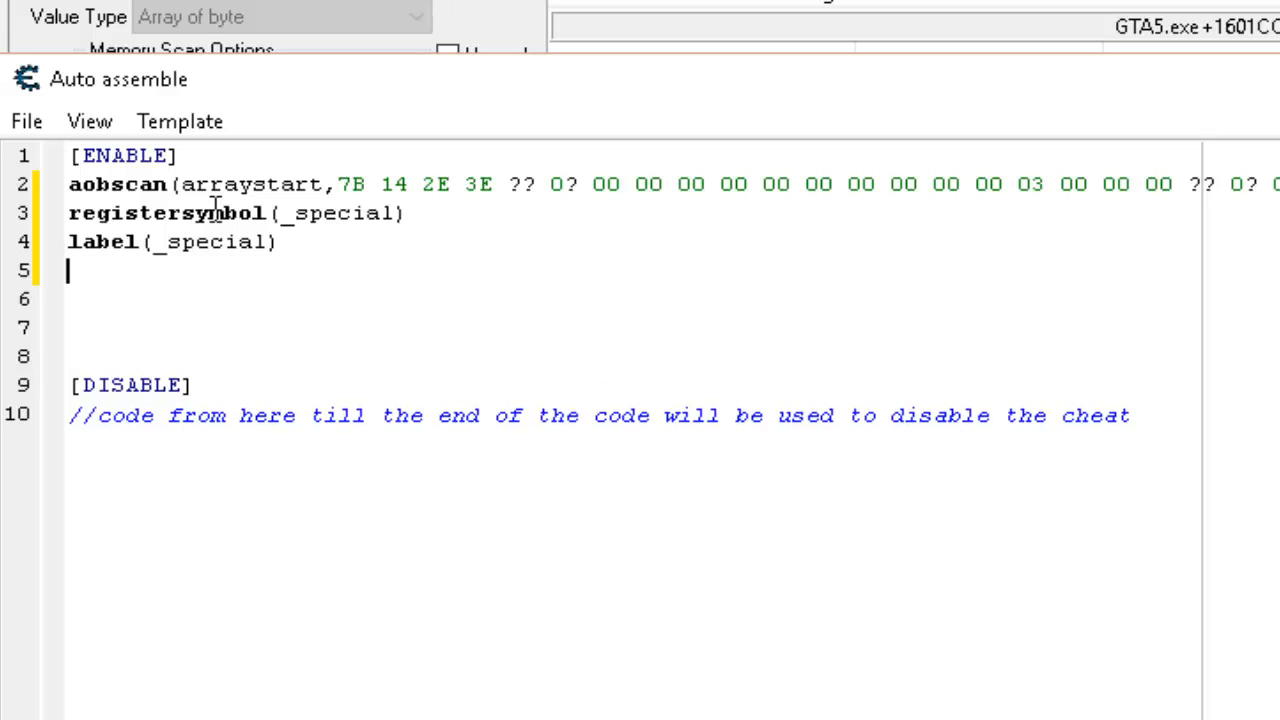
pyautogui.press('Return')
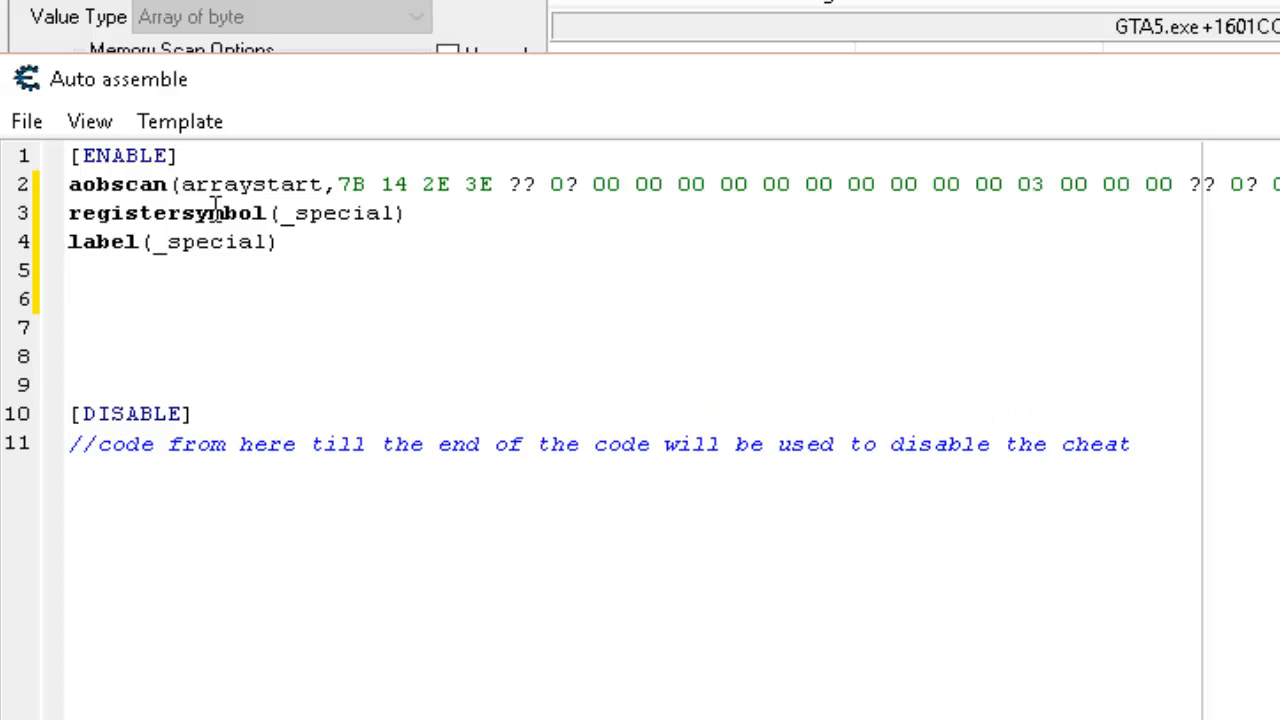
# Write the line arraystart: below the declarations in the enable section.
pyautogui.write('araystart')
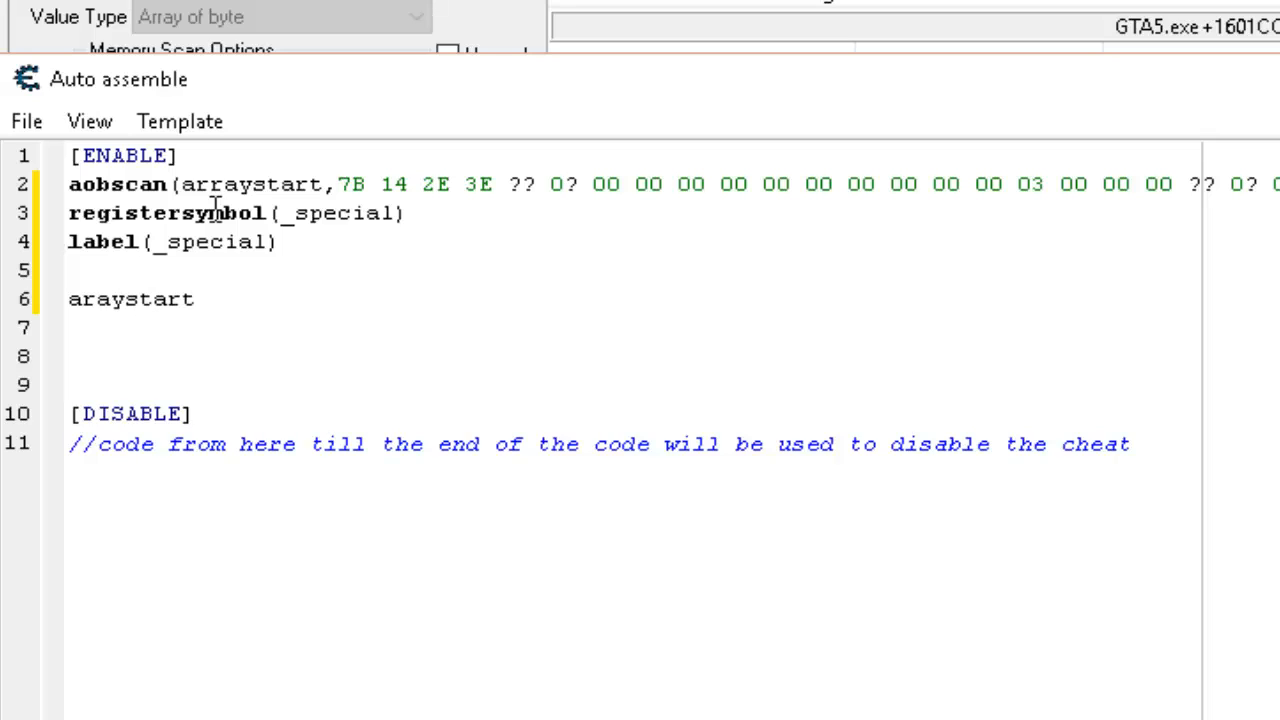
pyautogui.click(97, 300)
pyautogui.write('r')
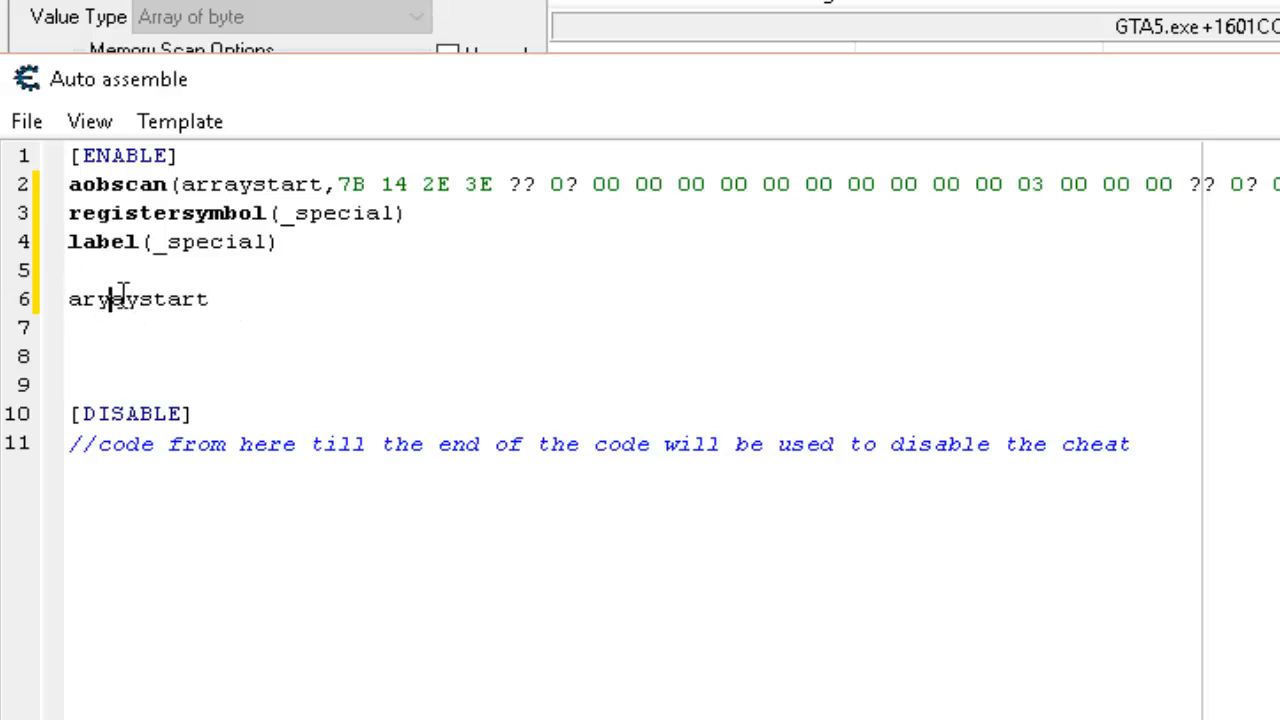
pyautogui.press('BackSpace')
pyautogui.write('rt:')
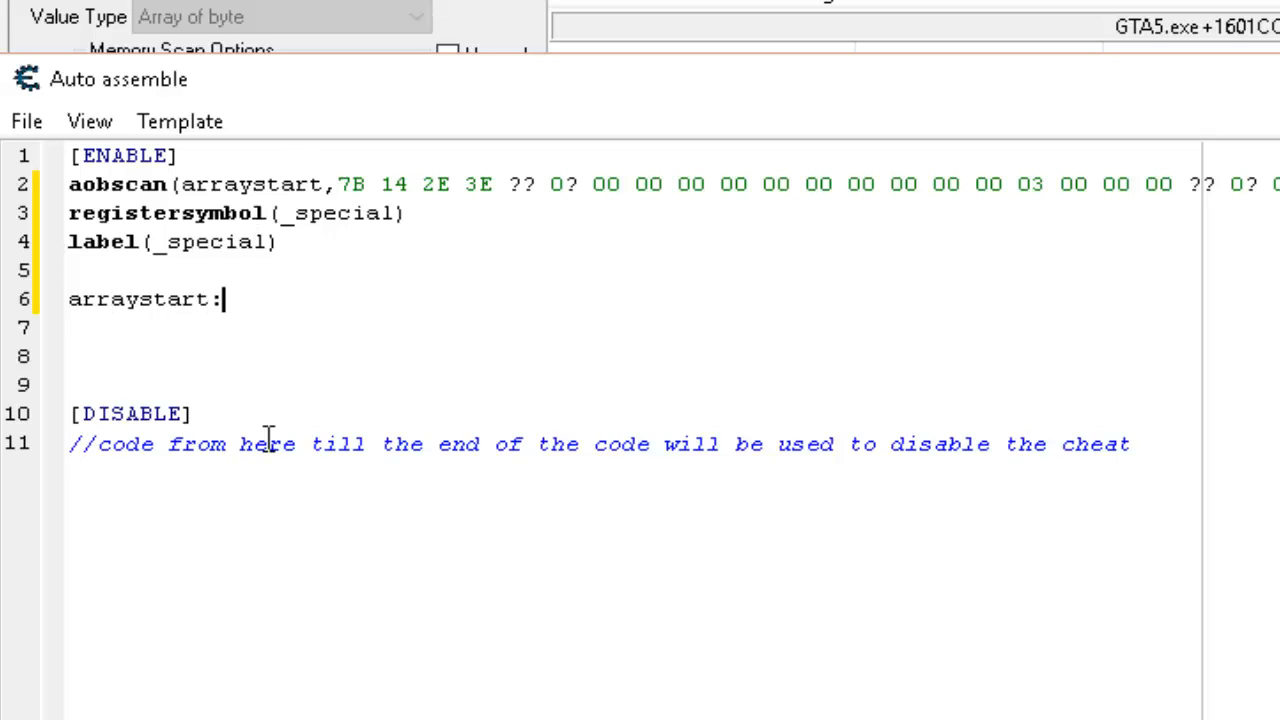
pyautogui.press('Return')
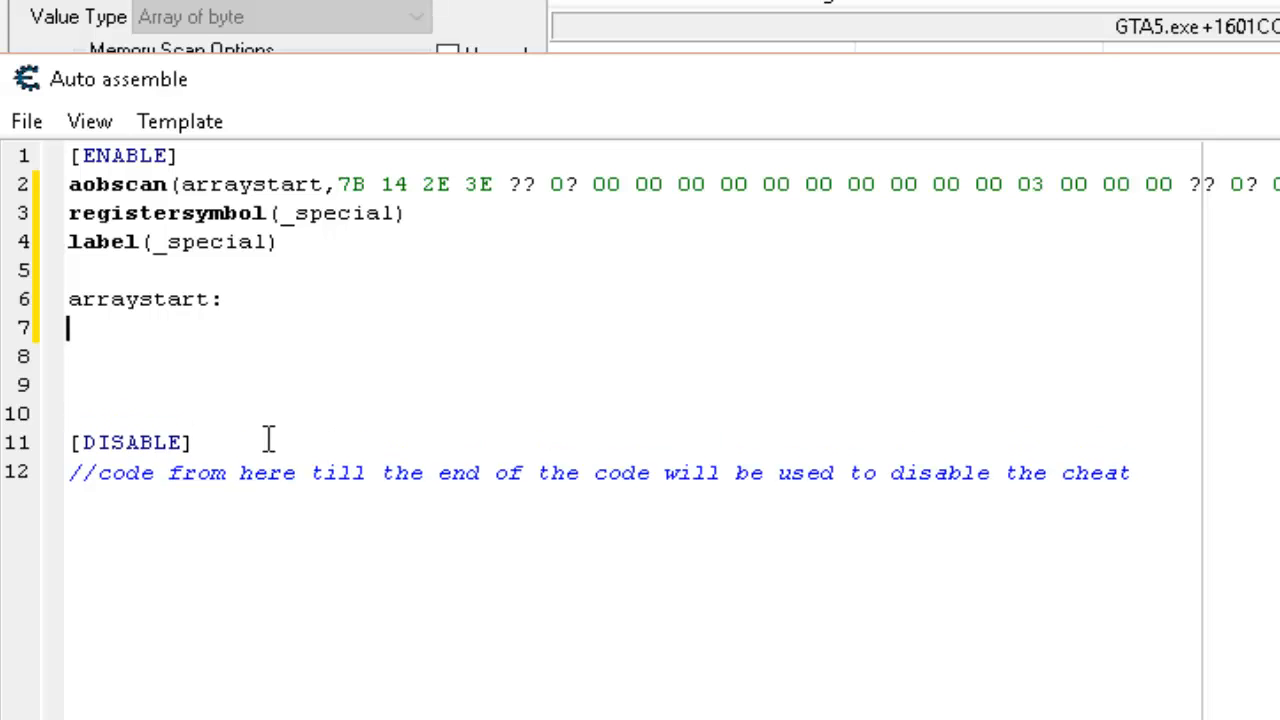
# Write the line _special: directly beneath the arraystart: line.
pyautogui.write('_special')
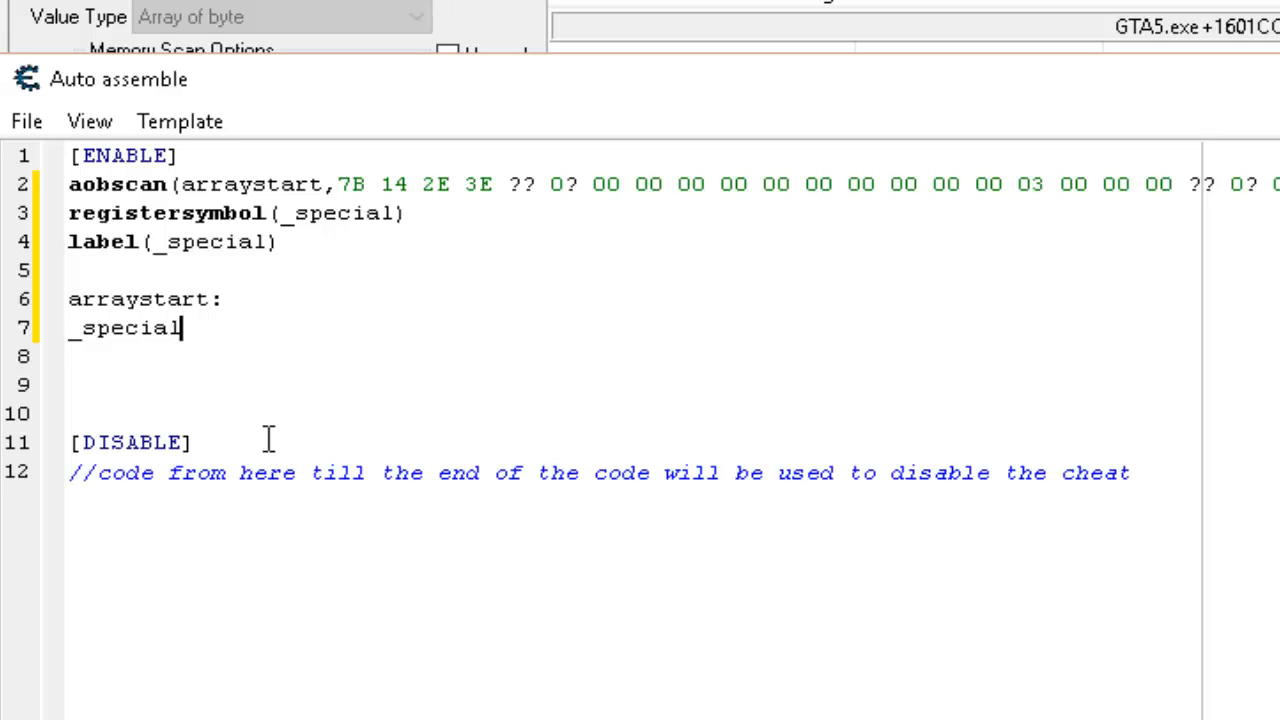
pyautogui.write(':')
pyautogui.moveTo(188, 340); pyautogui.dragTo(70, 342)
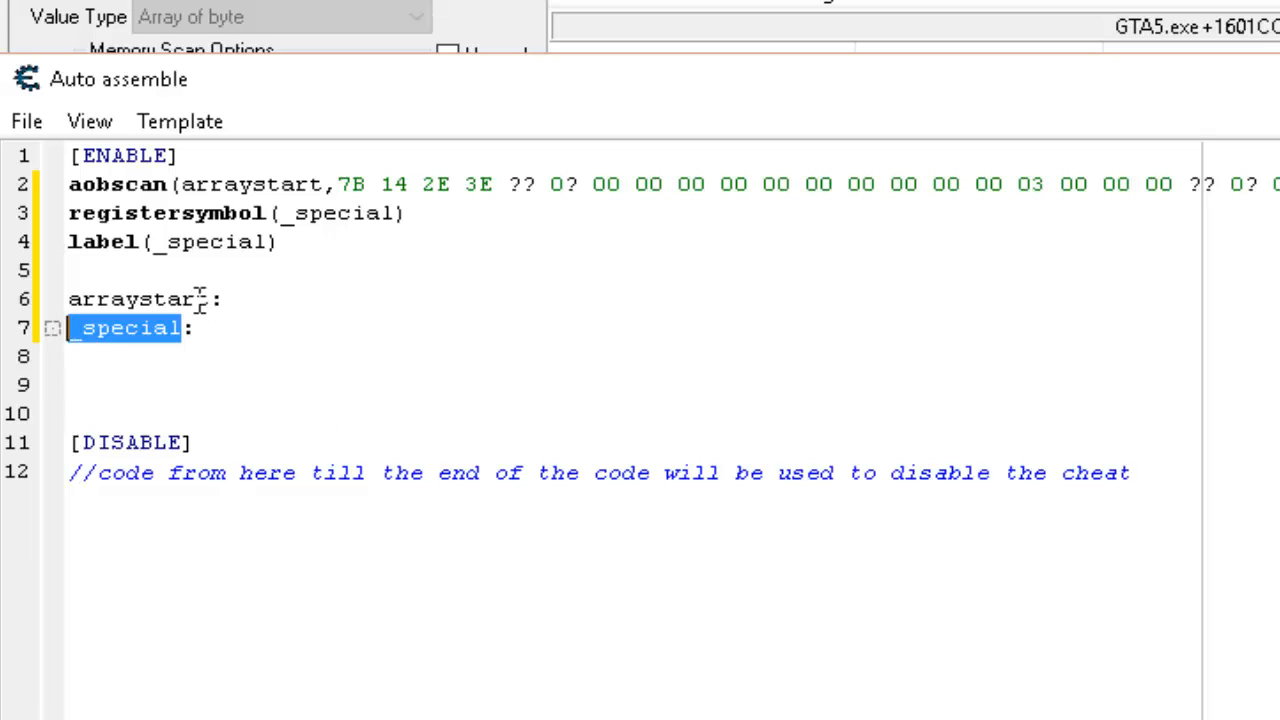
pyautogui.moveTo(209, 298); pyautogui.dragTo(74, 300)
pyautogui.click(362, 184)
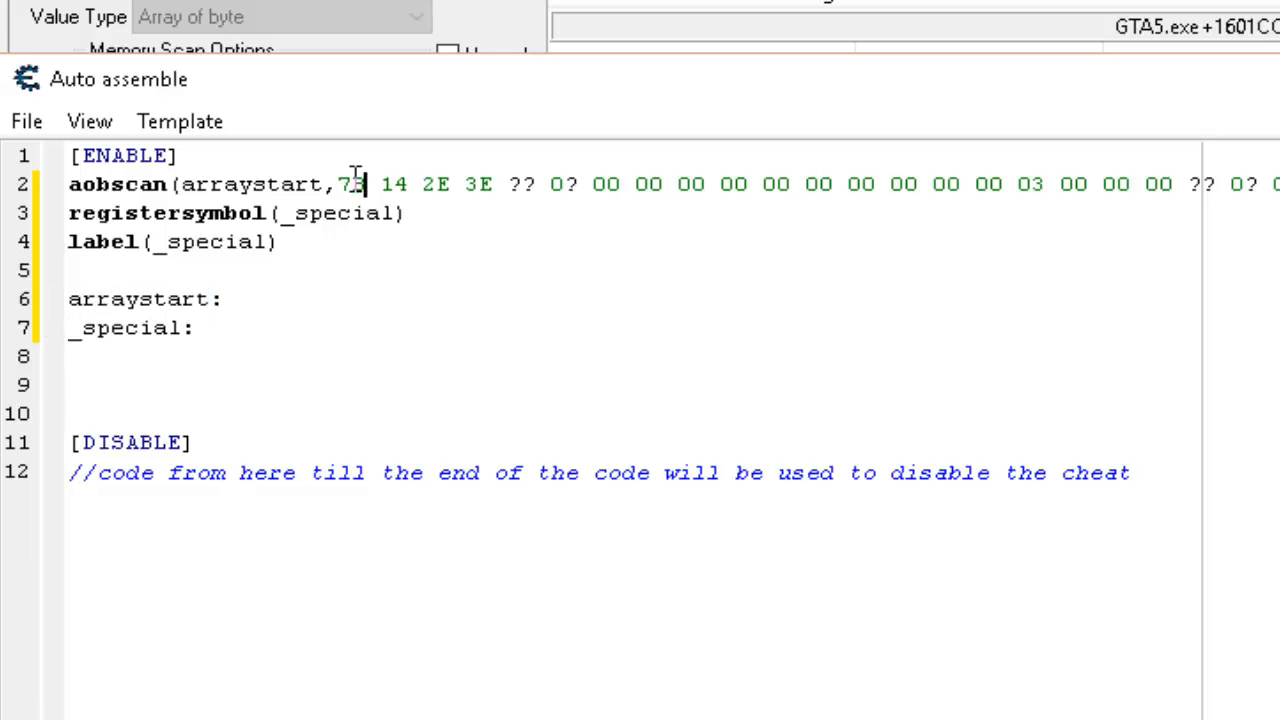
# Switch to Calculator and check the offset A8 in decimal and hexadecimal, counting from the pattern's first byte 7B.
pyautogui.doubleClick(352, 184)
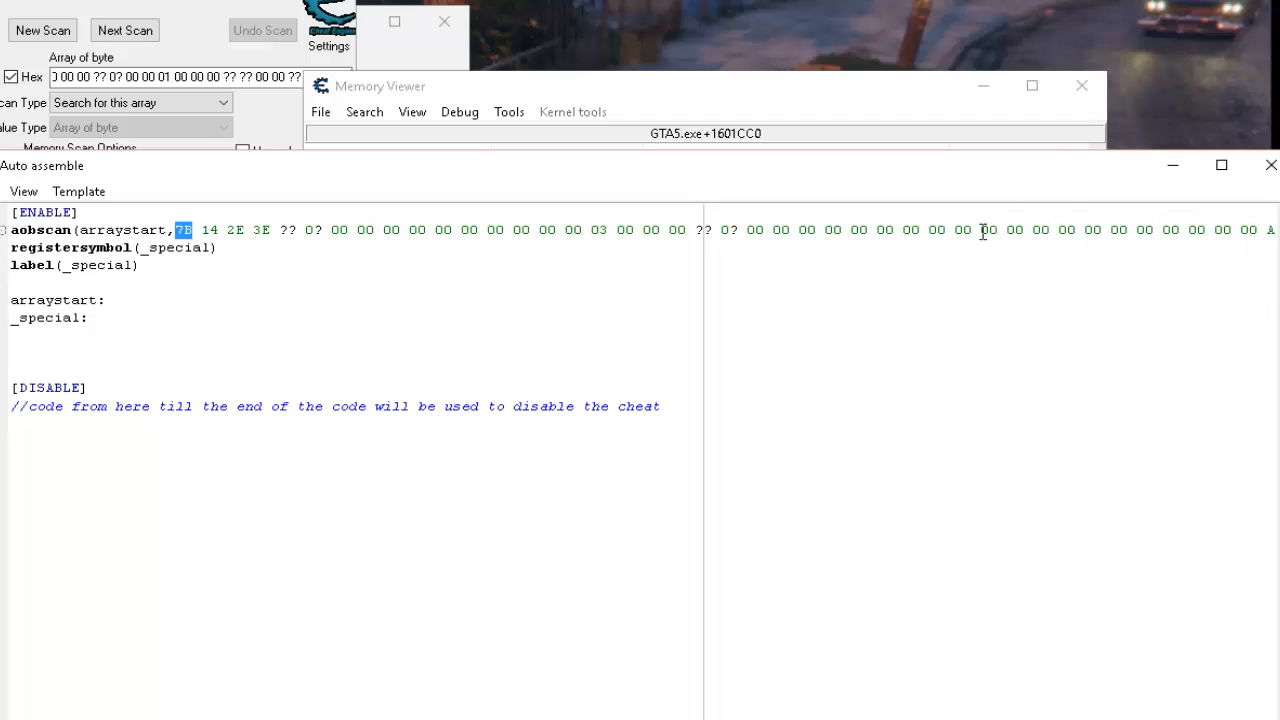
pyautogui.click(737, 88)
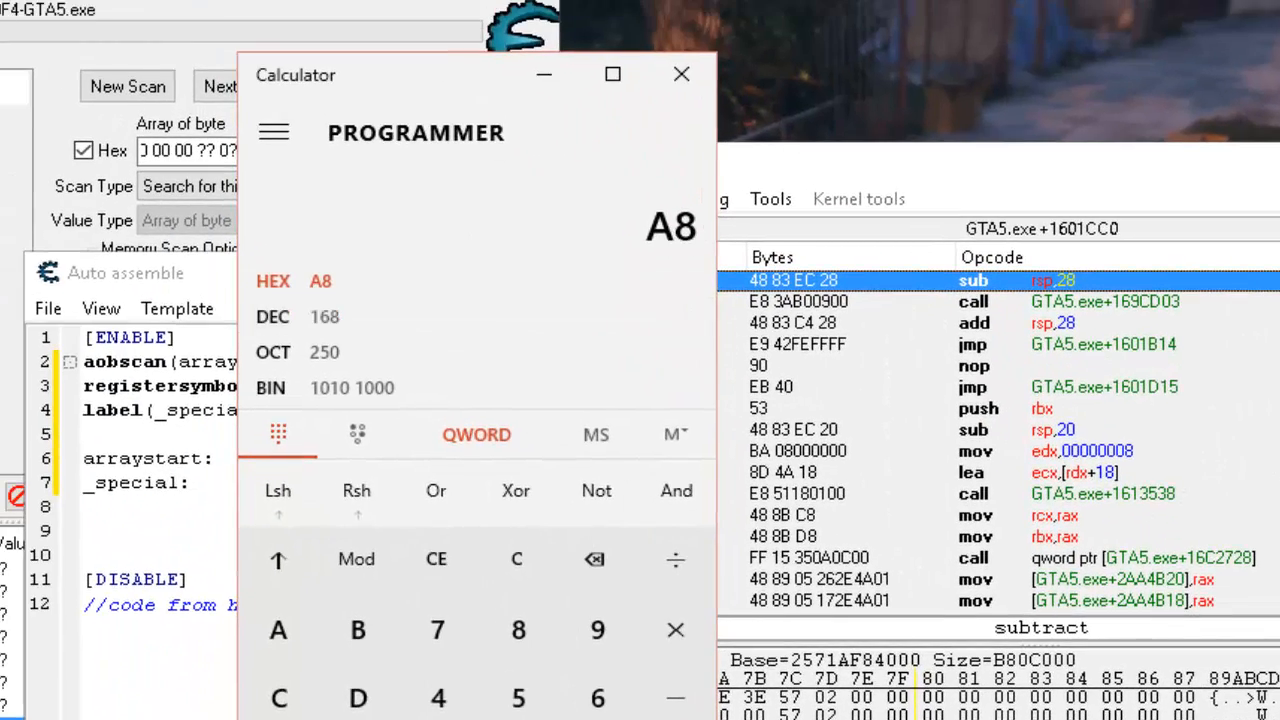
pyautogui.click(276, 316)
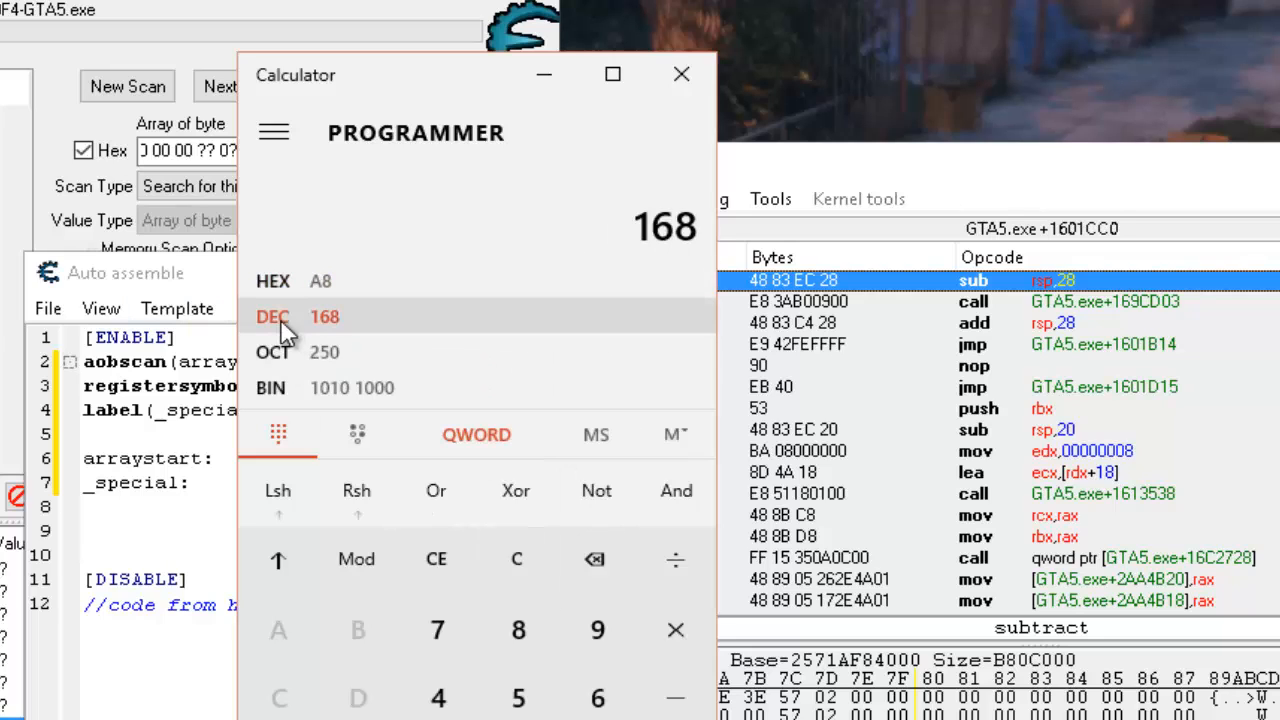
pyautogui.click(276, 283)
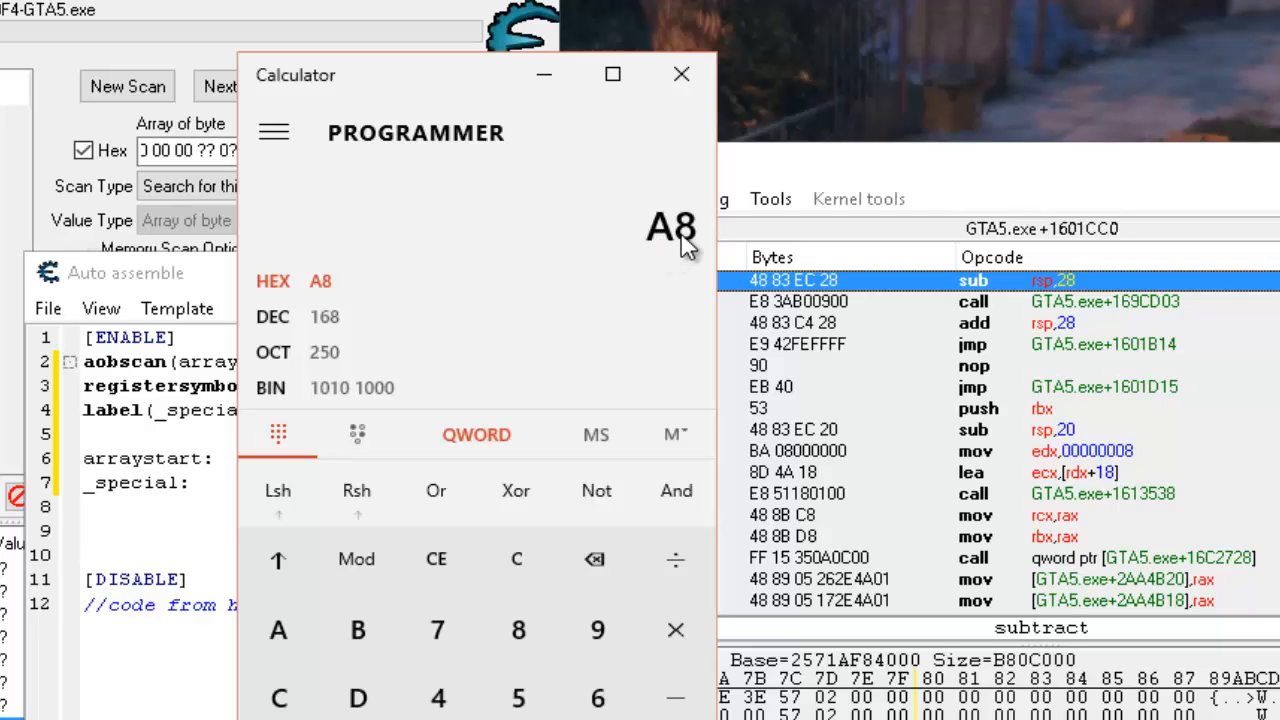
# Add the offset +A8 to the arraystart label in the Auto assemble script and insert a new line after _special:.
pyautogui.click(188, 288)
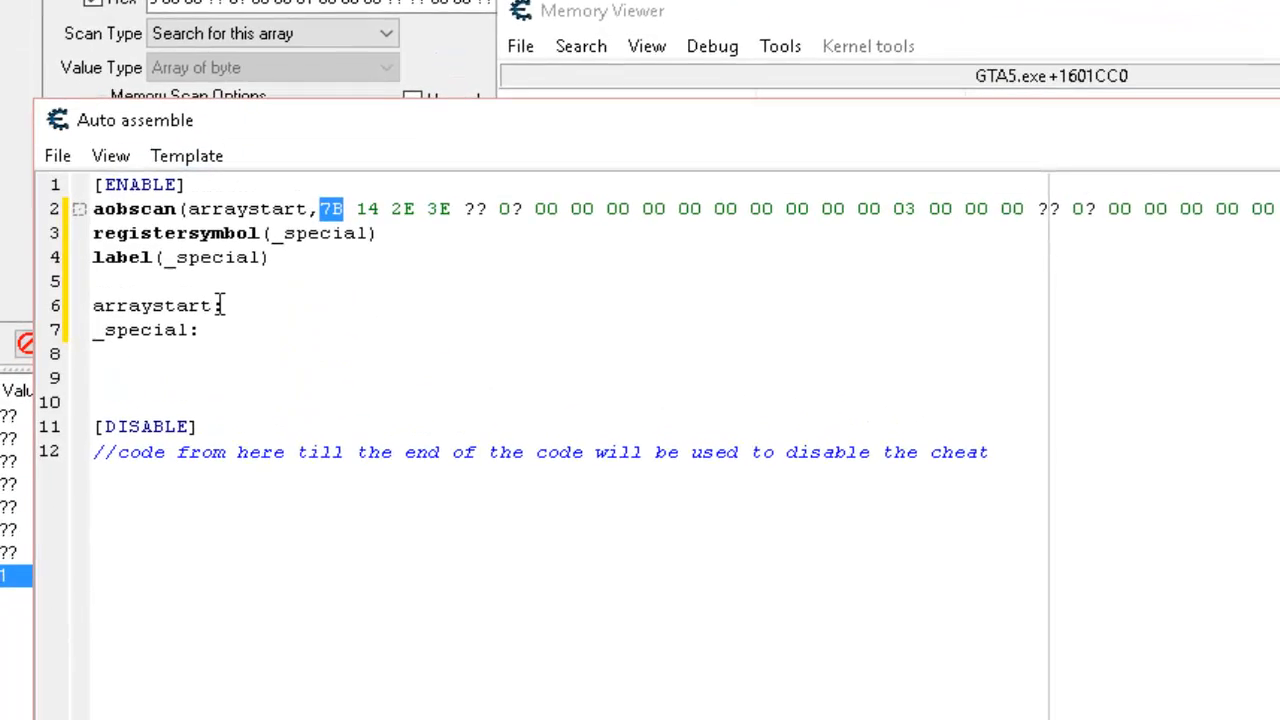
pyautogui.click(214, 258)
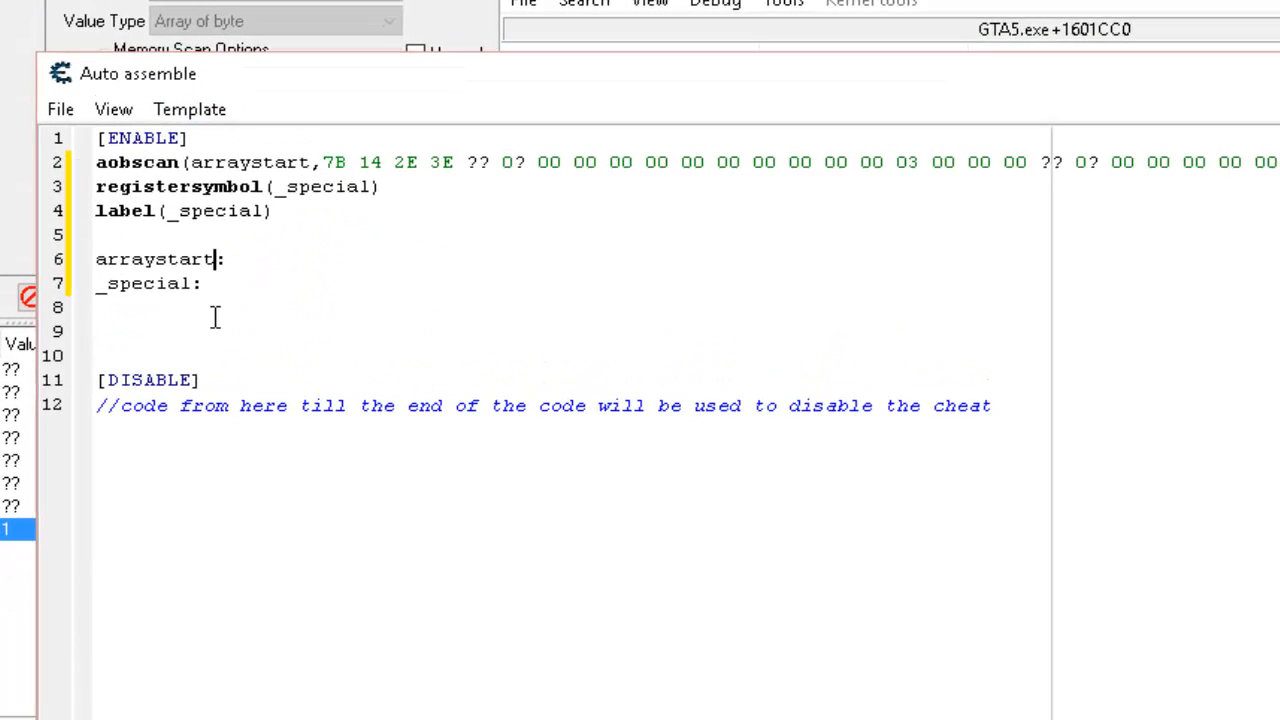
pyautogui.write('+A8')
pyautogui.click(200, 283)
pyautogui.moveTo(200, 283); pyautogui.dragTo(95, 280)
pyautogui.click(214, 286)
pyautogui.moveTo(214, 286); pyautogui.dragTo(218, 314)
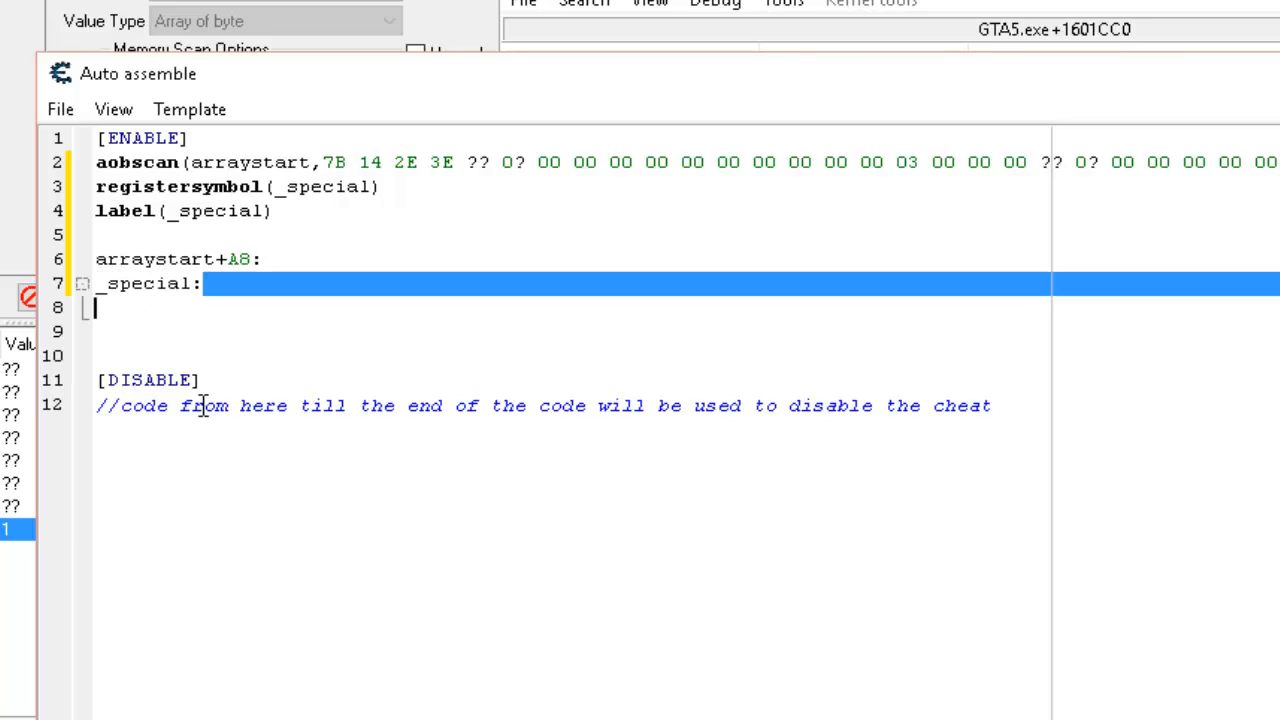
pyautogui.click(229, 283)
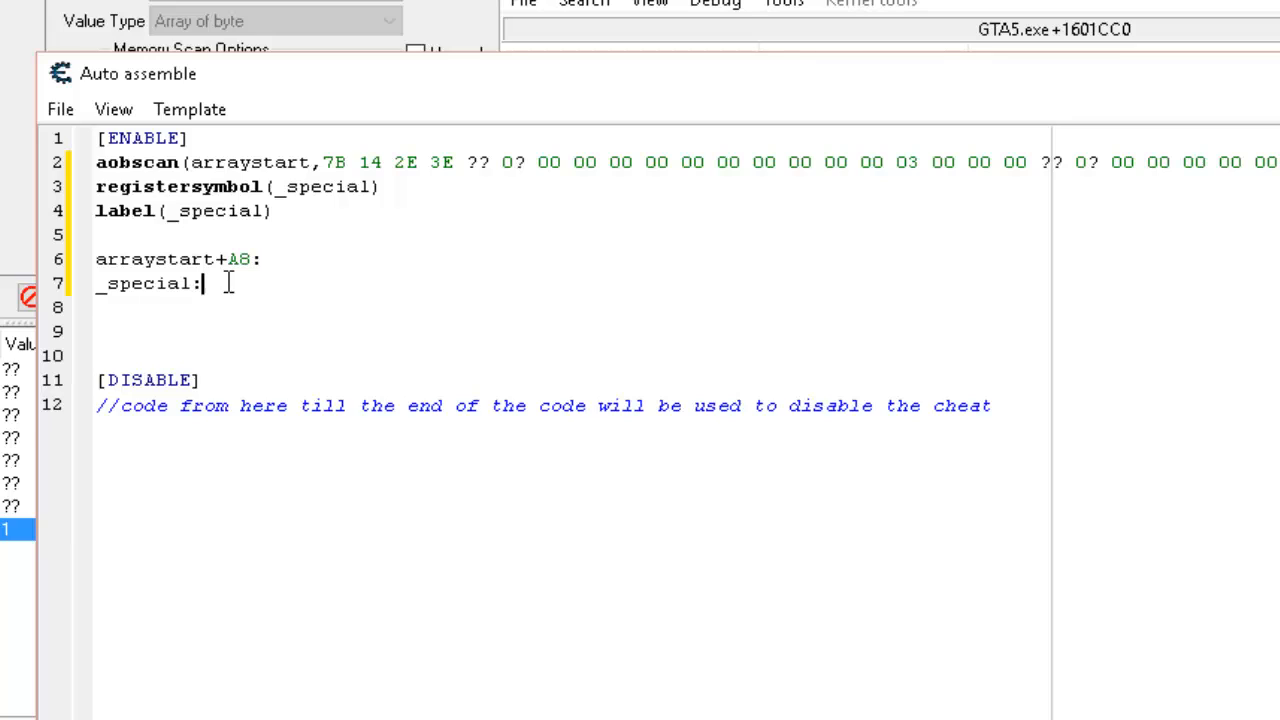
pyautogui.press('Return')
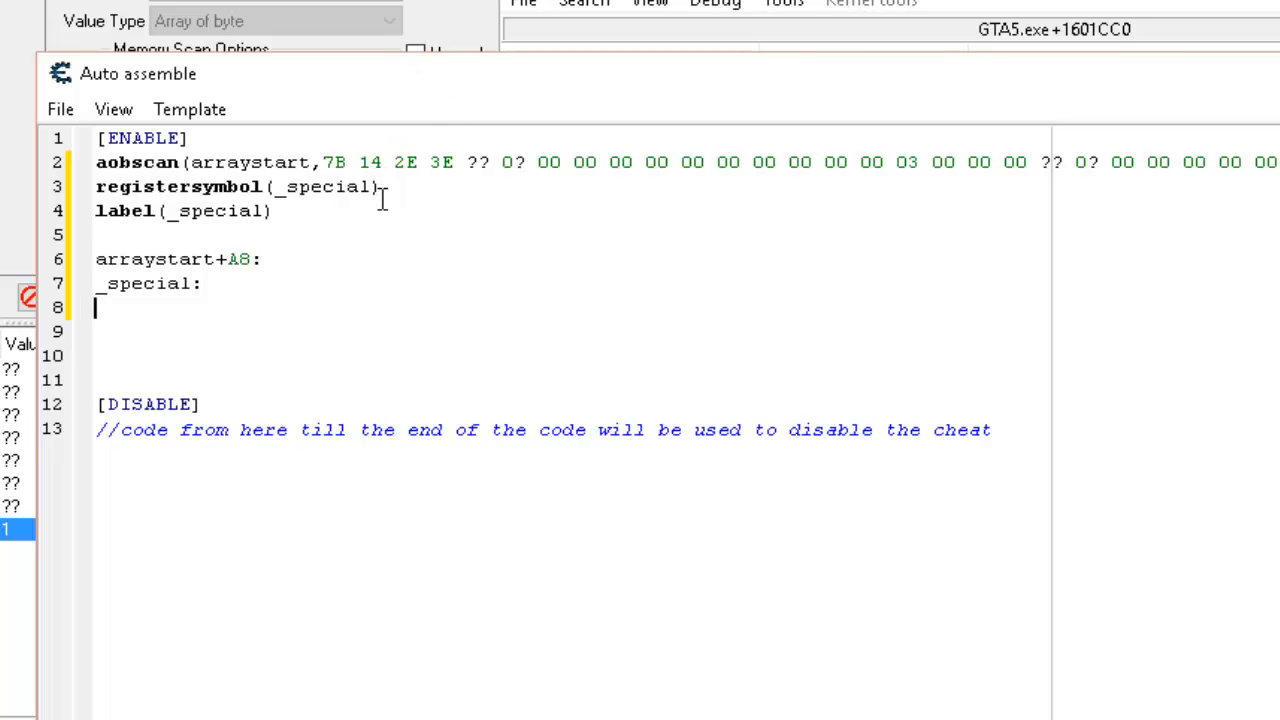
# Add the line unregistersymbol(_special) directly beneath [DISABLE] in the Auto assemble script.
pyautogui.moveTo(383, 190); pyautogui.dragTo(82, 190)
pyautogui.rightClick(150, 184)
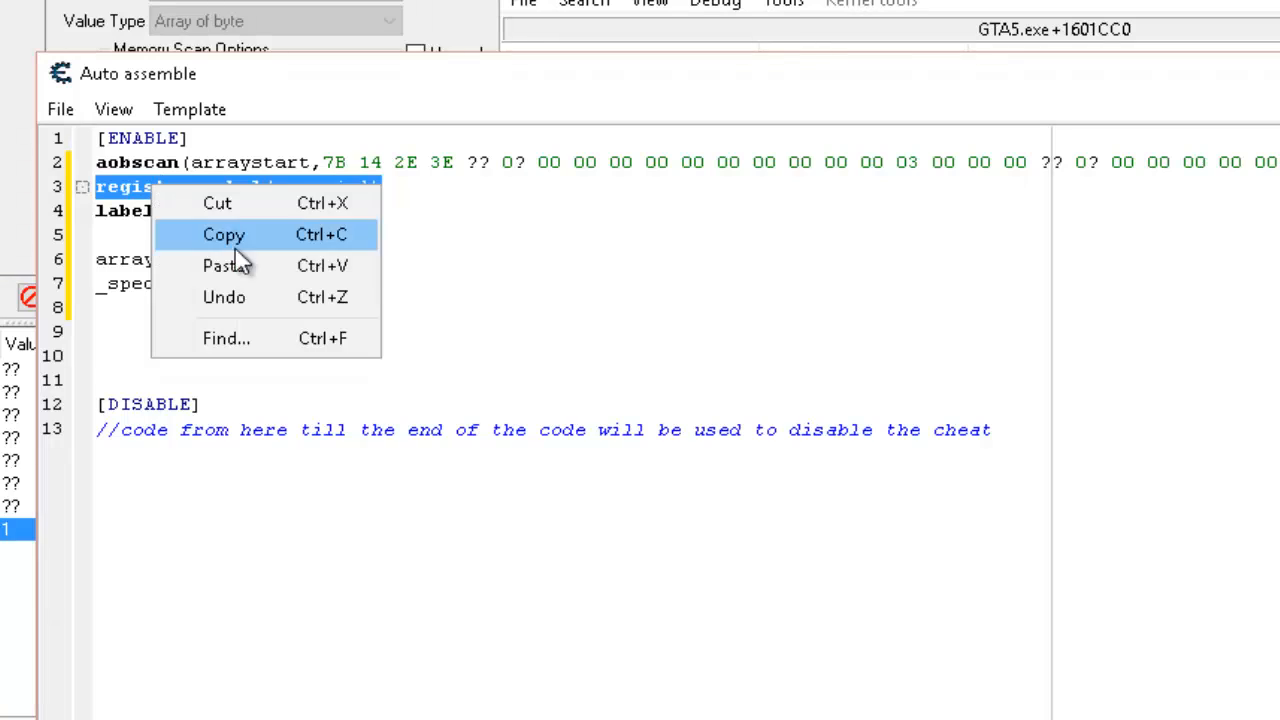
pyautogui.click(240, 232)
pyautogui.click(239, 410)
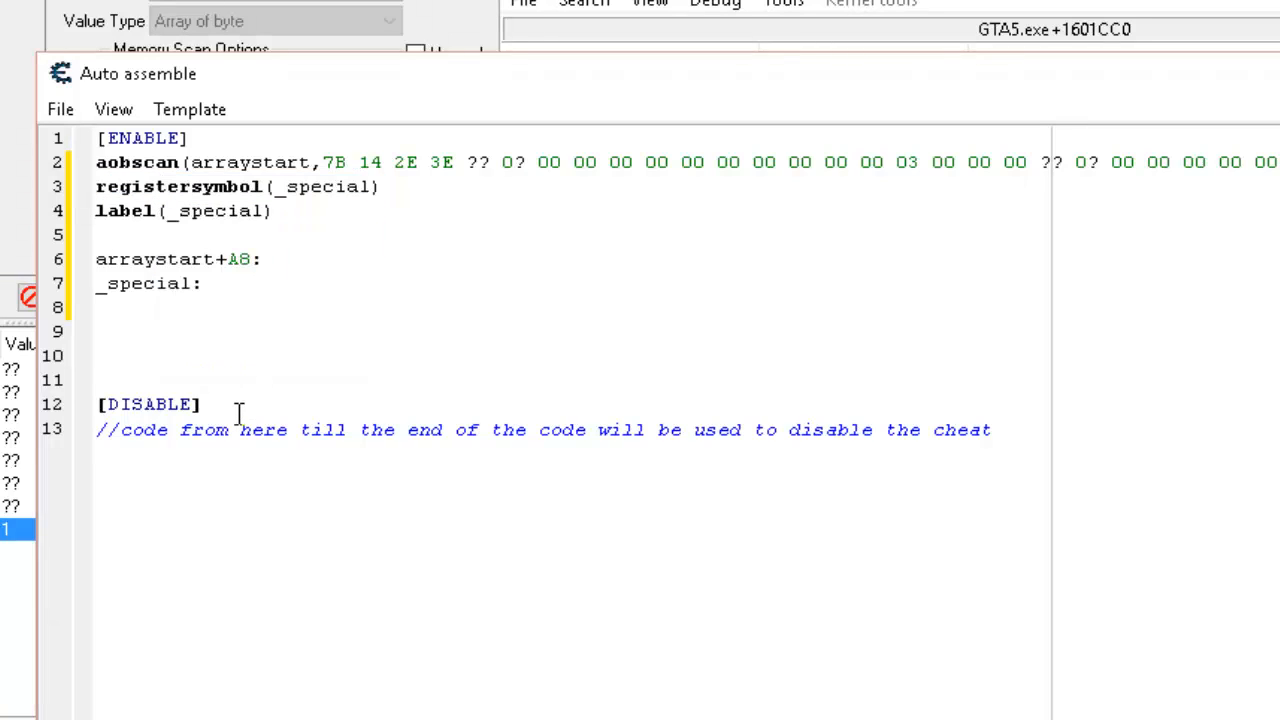
pyautogui.press('Return')
pyautogui.write('unre')
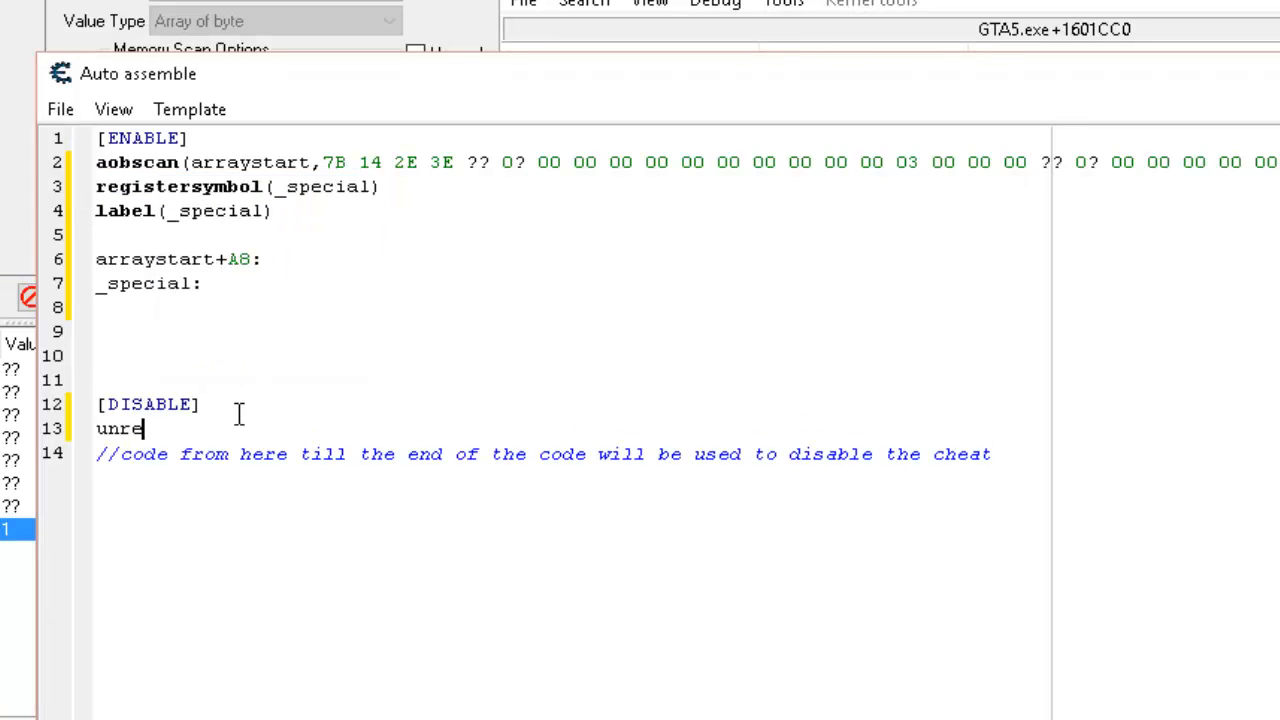
pyautogui.write('gistersymbol')
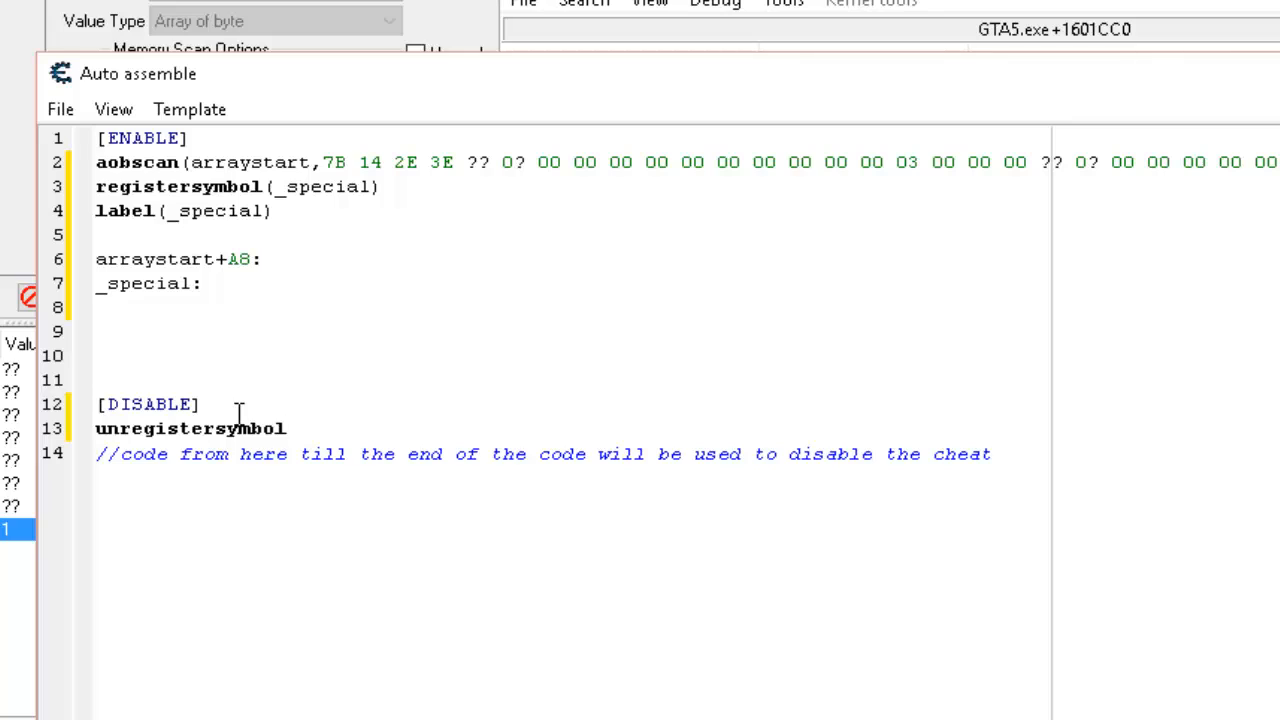
pyautogui.write('(_special)')
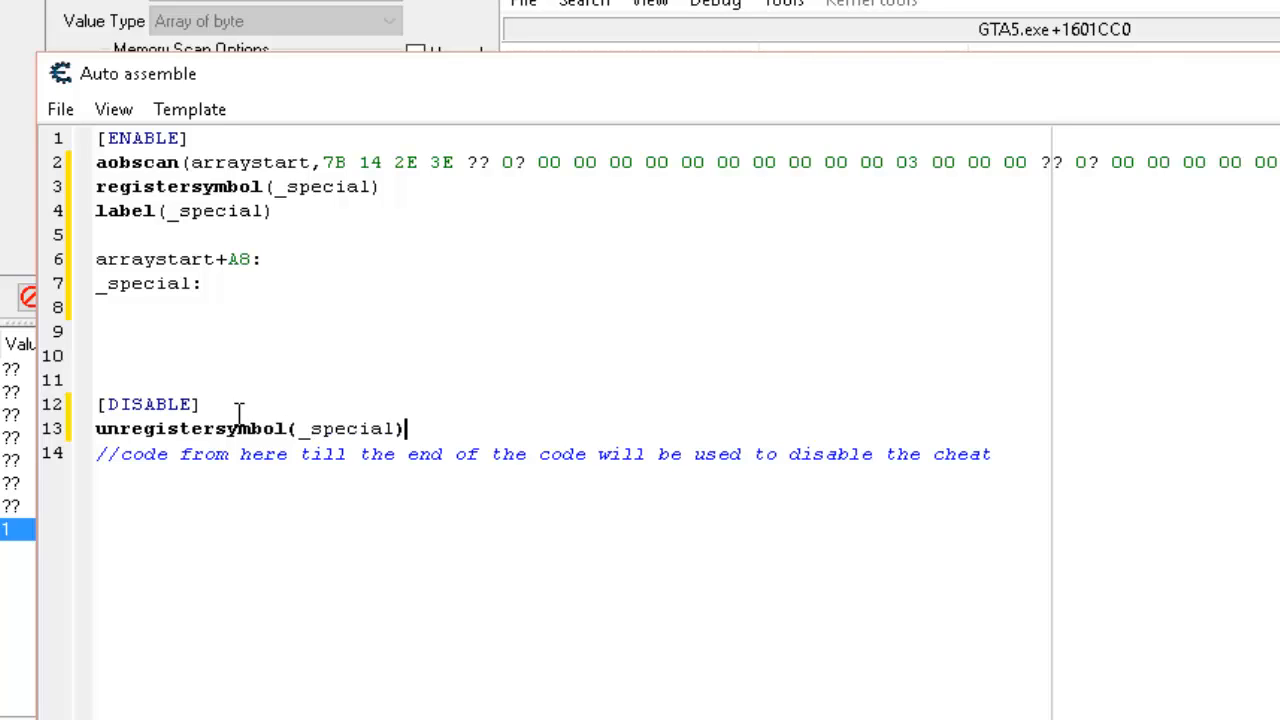
# Review how the A8 offset in arraystart+A8 relates to the pattern's first byte 7B and the _special: label.
pyautogui.moveTo(643, 72); pyautogui.dragTo(571, 4)
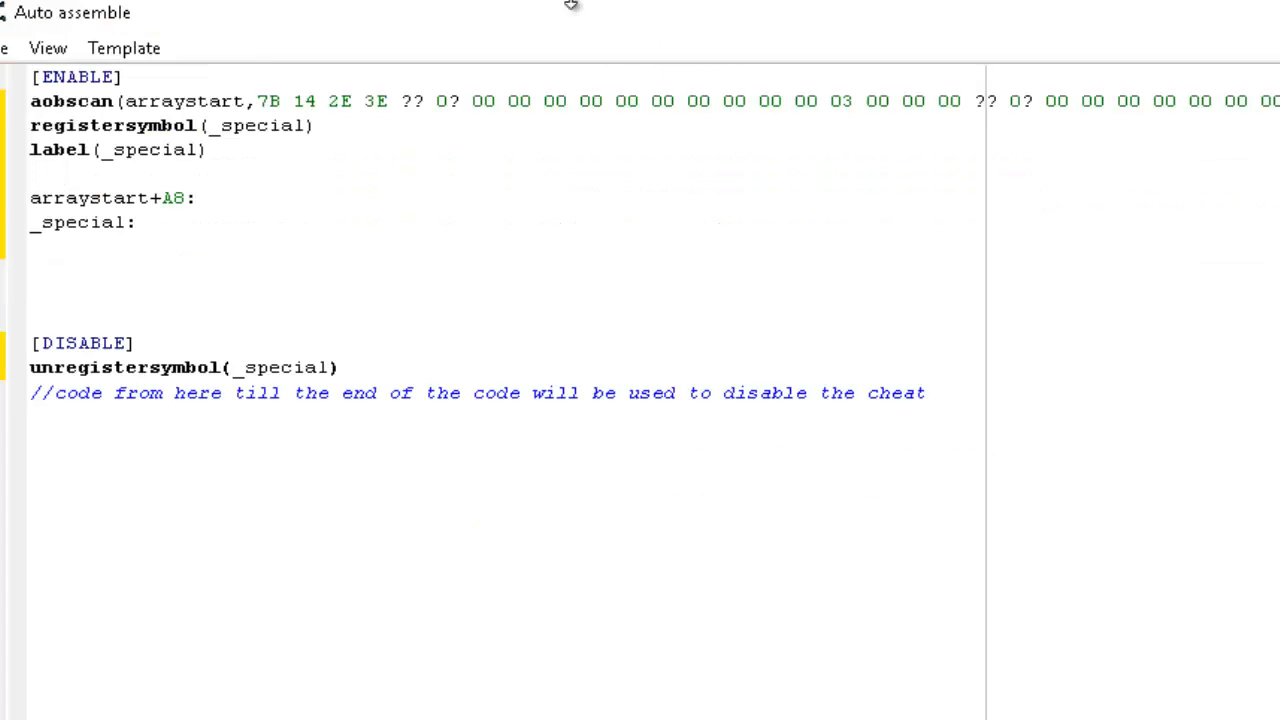
pyautogui.click(152, 221)
pyautogui.click(124, 248)
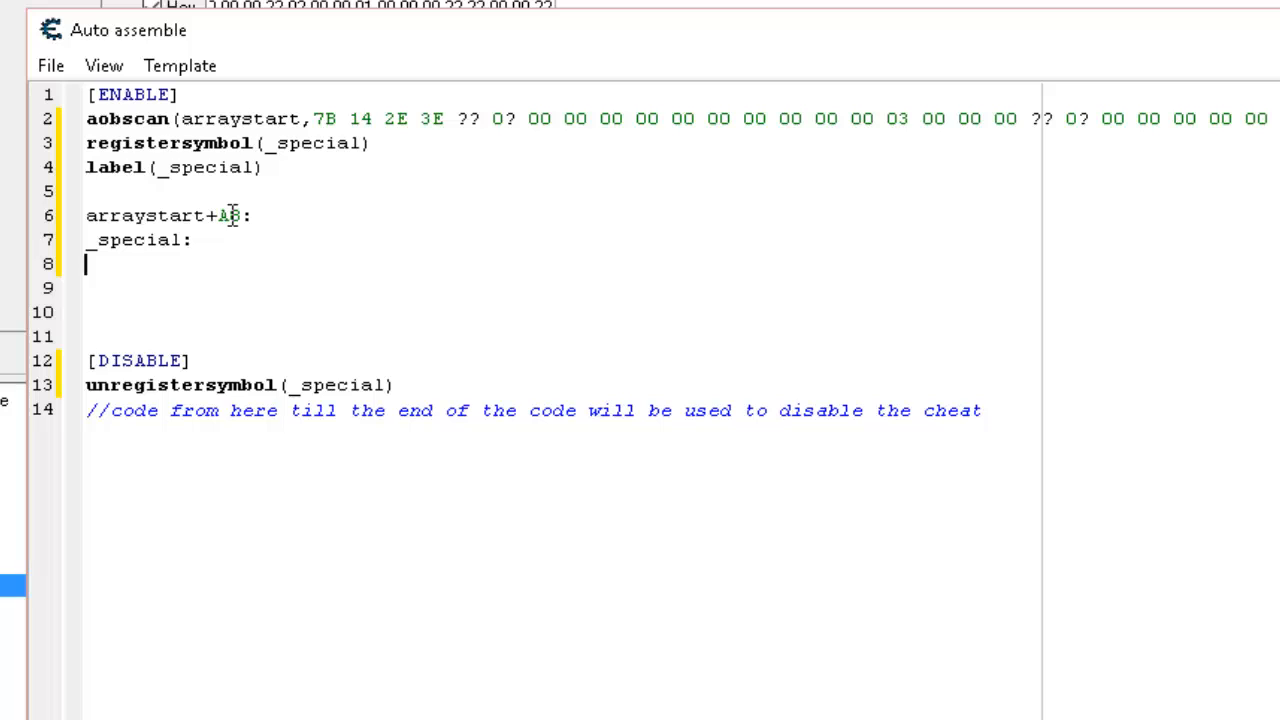
pyautogui.moveTo(243, 214); pyautogui.dragTo(110, 210)
pyautogui.moveTo(340, 118); pyautogui.dragTo(314, 119)
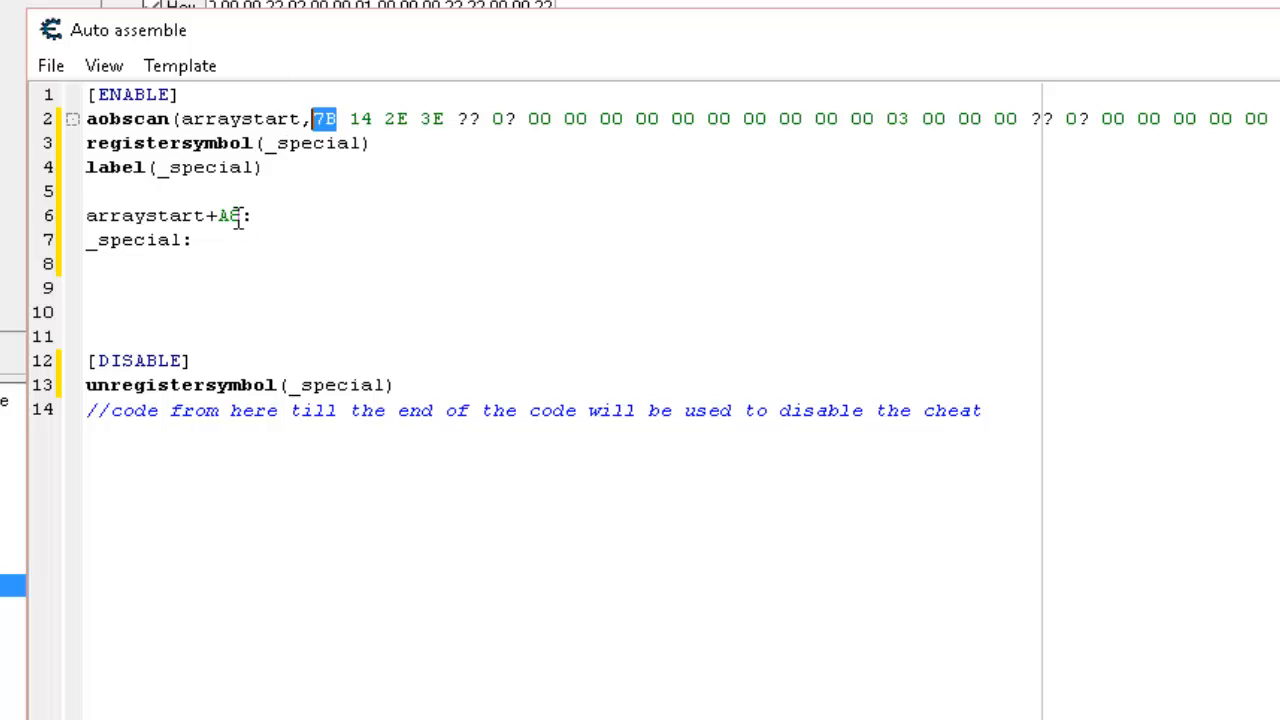
pyautogui.moveTo(244, 215); pyautogui.dragTo(216, 215)
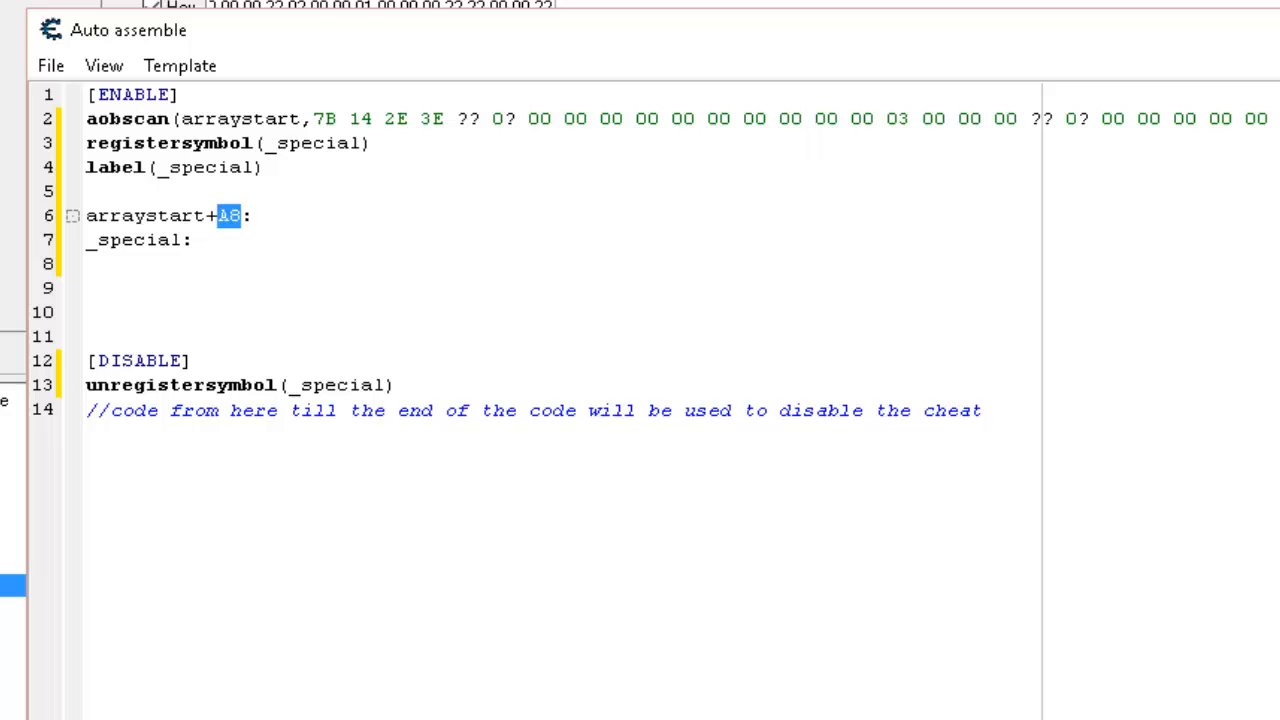
pyautogui.moveTo(185, 240); pyautogui.dragTo(86, 262)
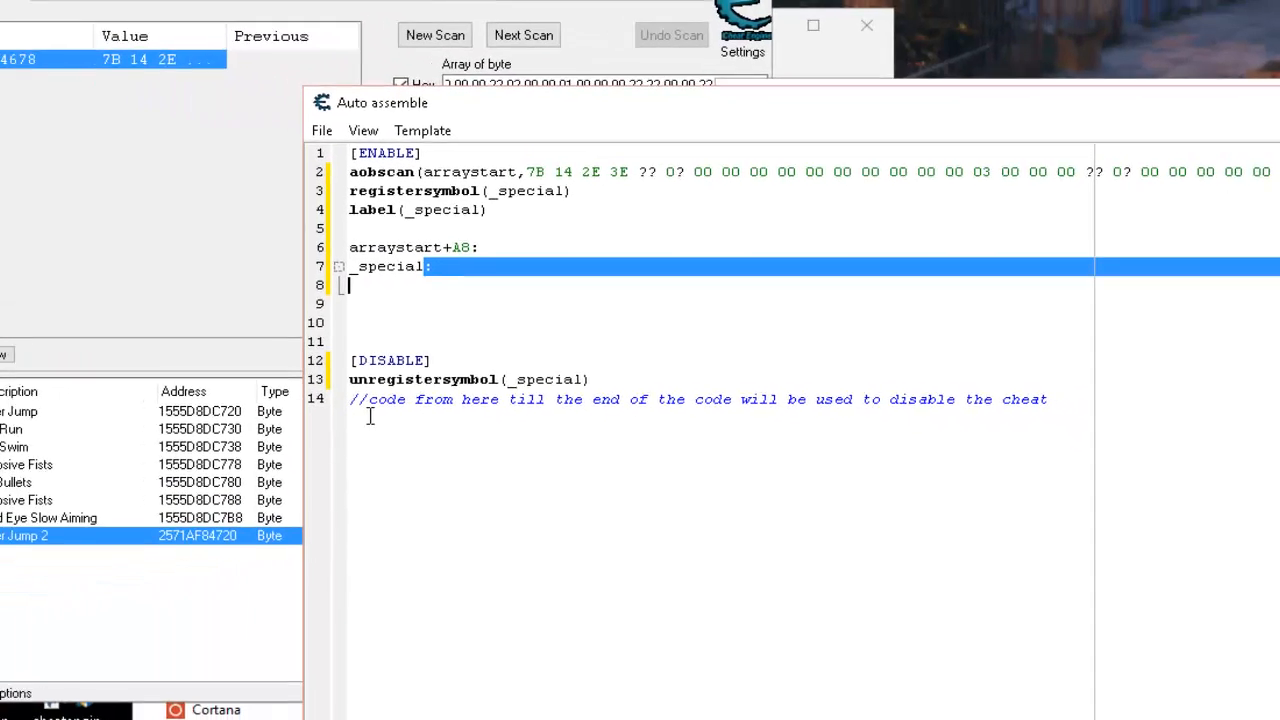
# Assign the finished Auto assemble script to the current cheat table.
pyautogui.click(127, 570)
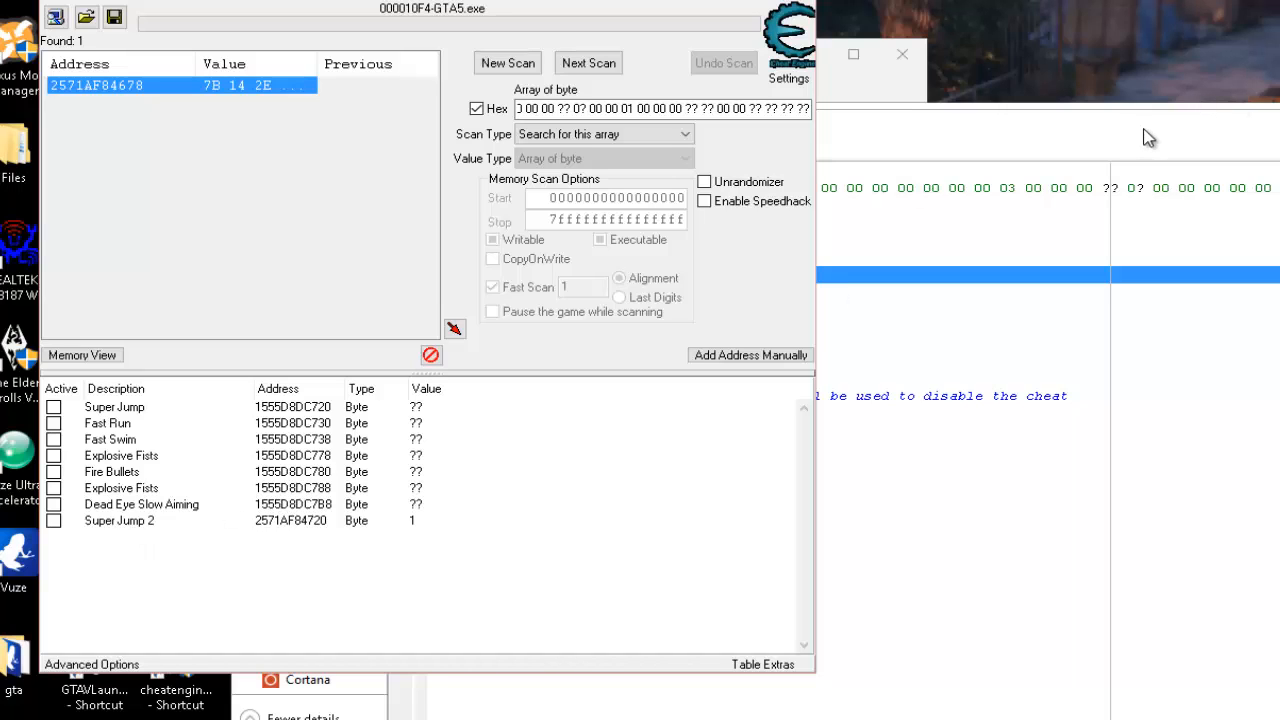
pyautogui.click(1098, 422)
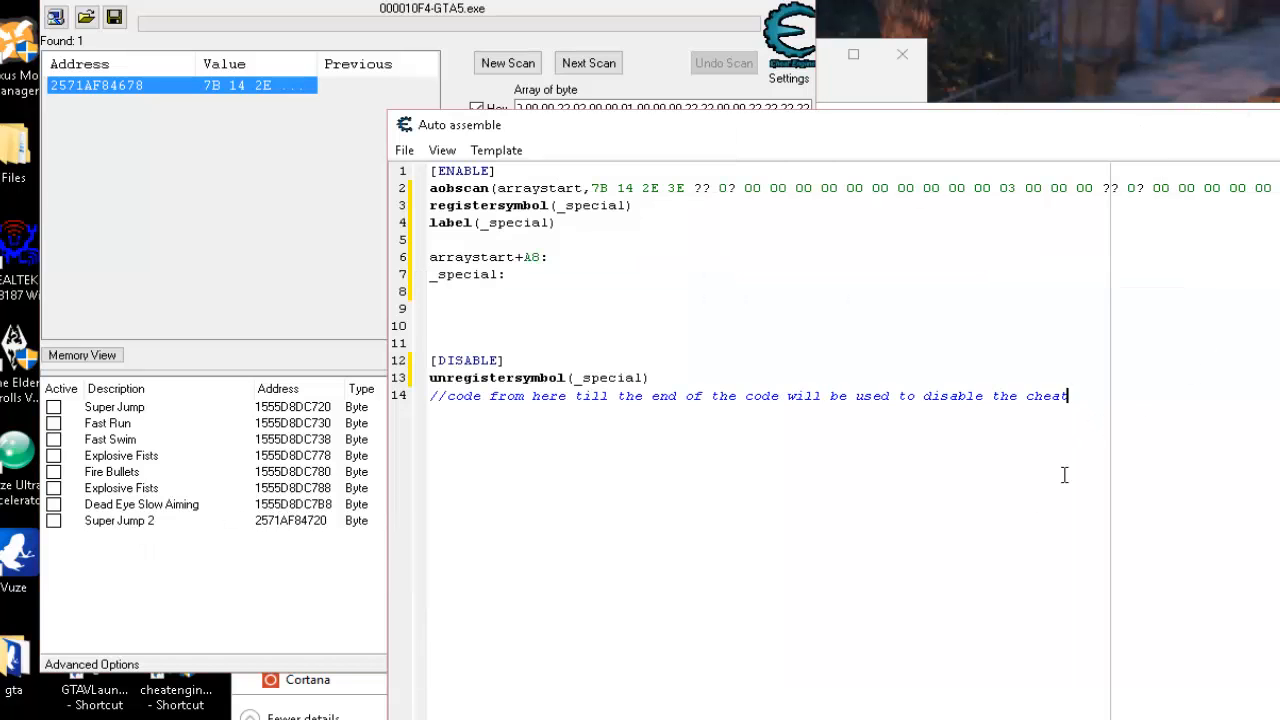
pyautogui.click(404, 151)
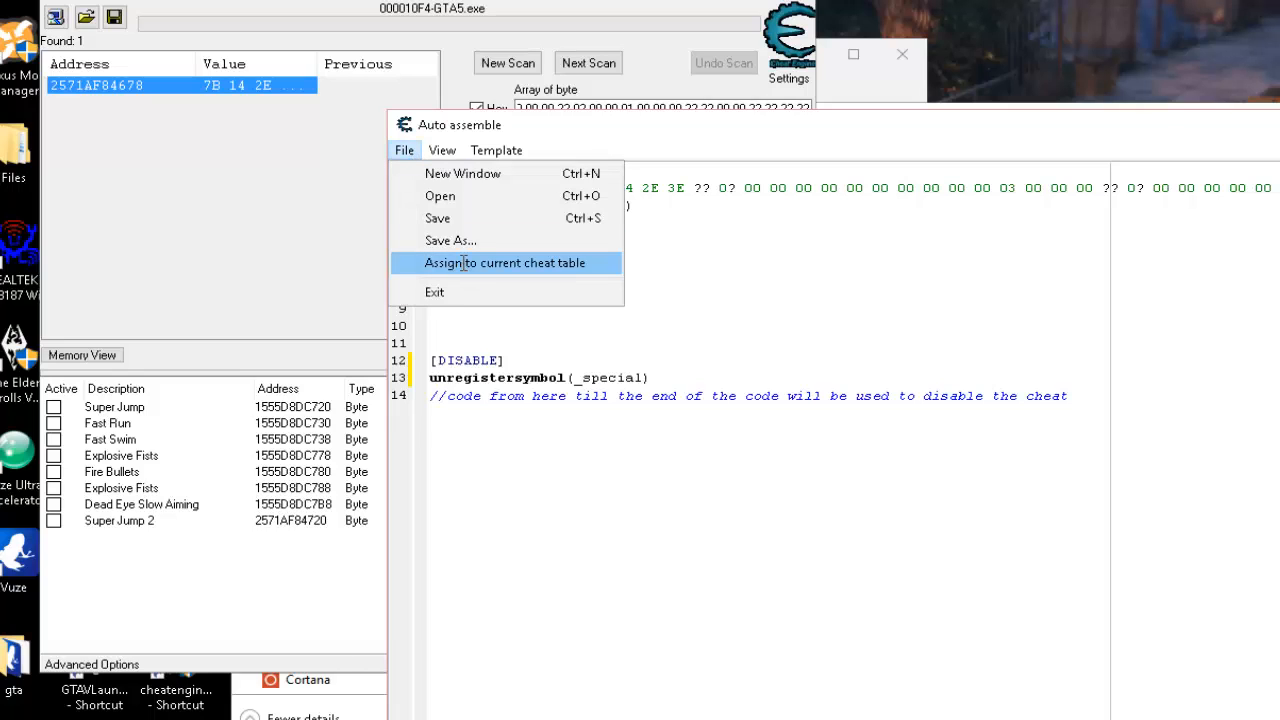
pyautogui.click(463, 262)
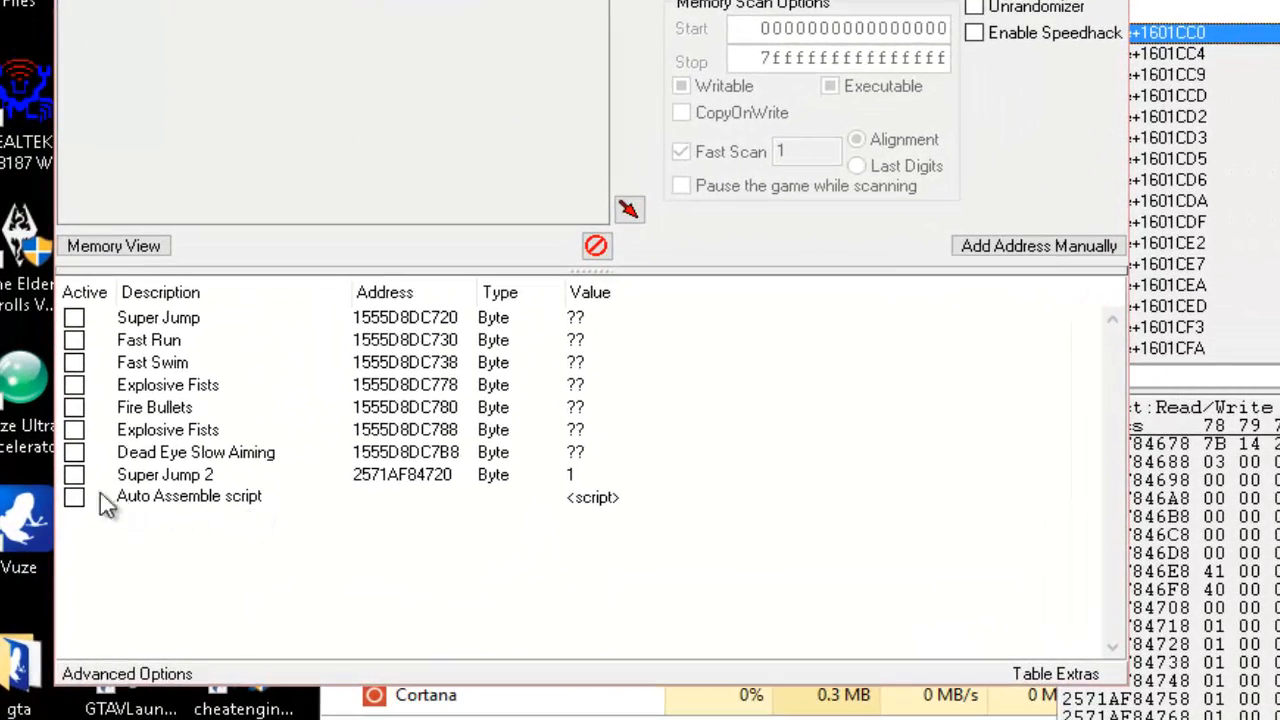
# Change the new script entry's description to Find Specials Addresses and activate the script.
pyautogui.doubleClick(150, 510)
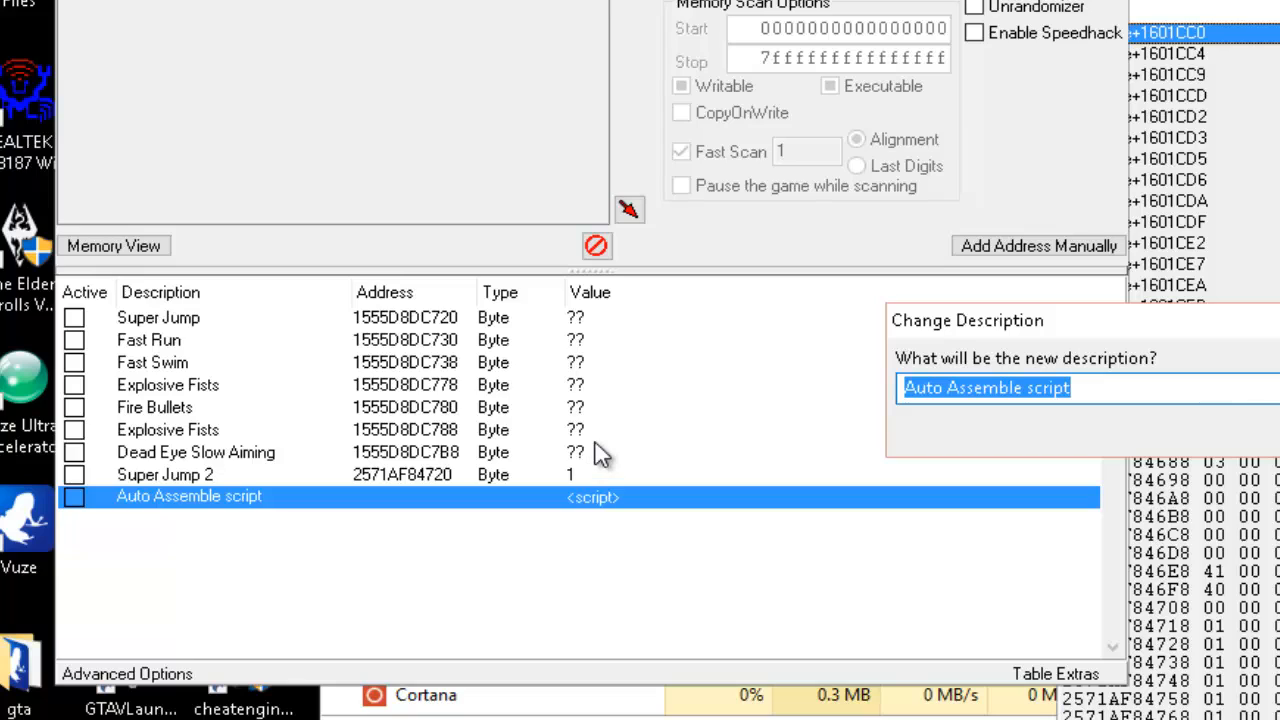
pyautogui.write('Find')
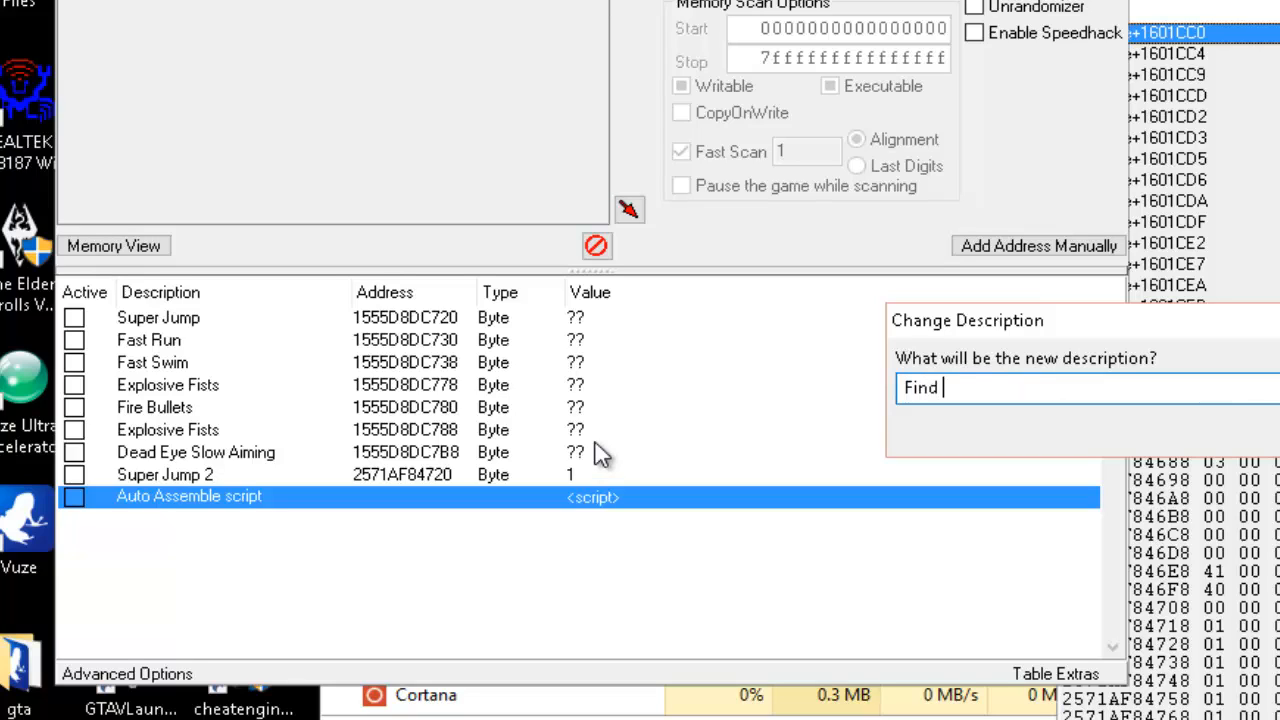
pyautogui.write(' Specials Addresses')
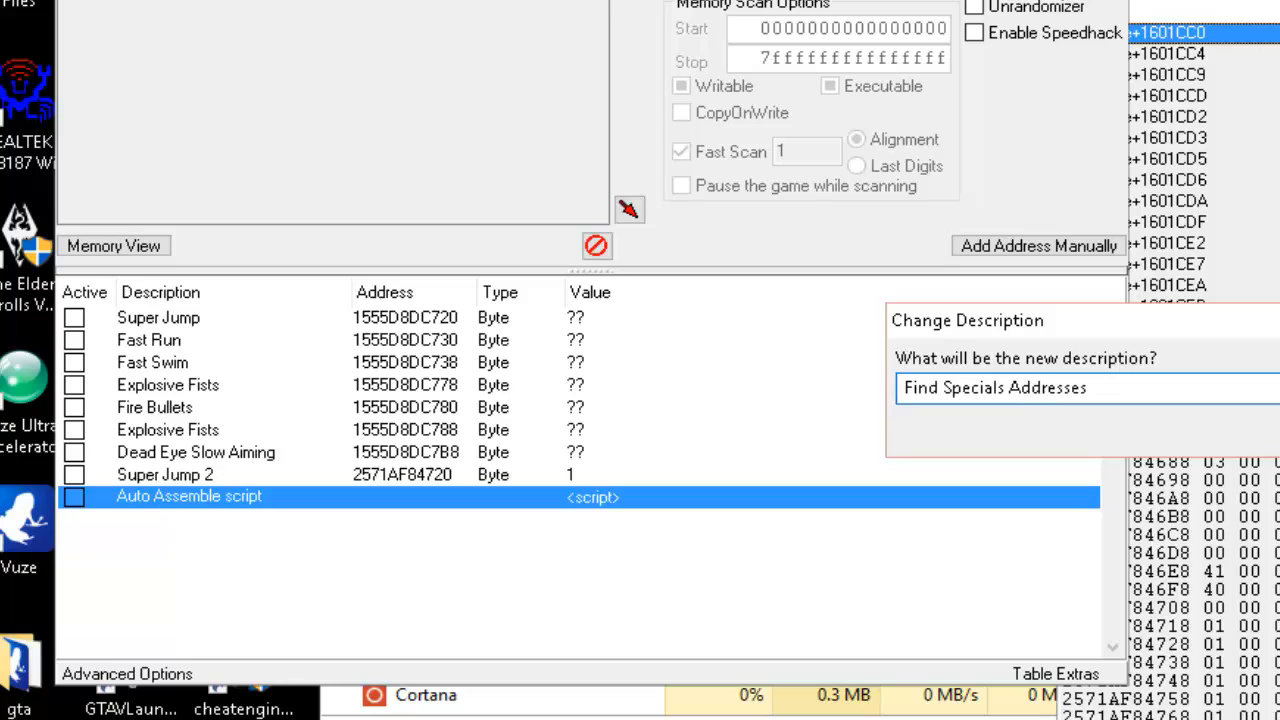
pyautogui.press('Return')
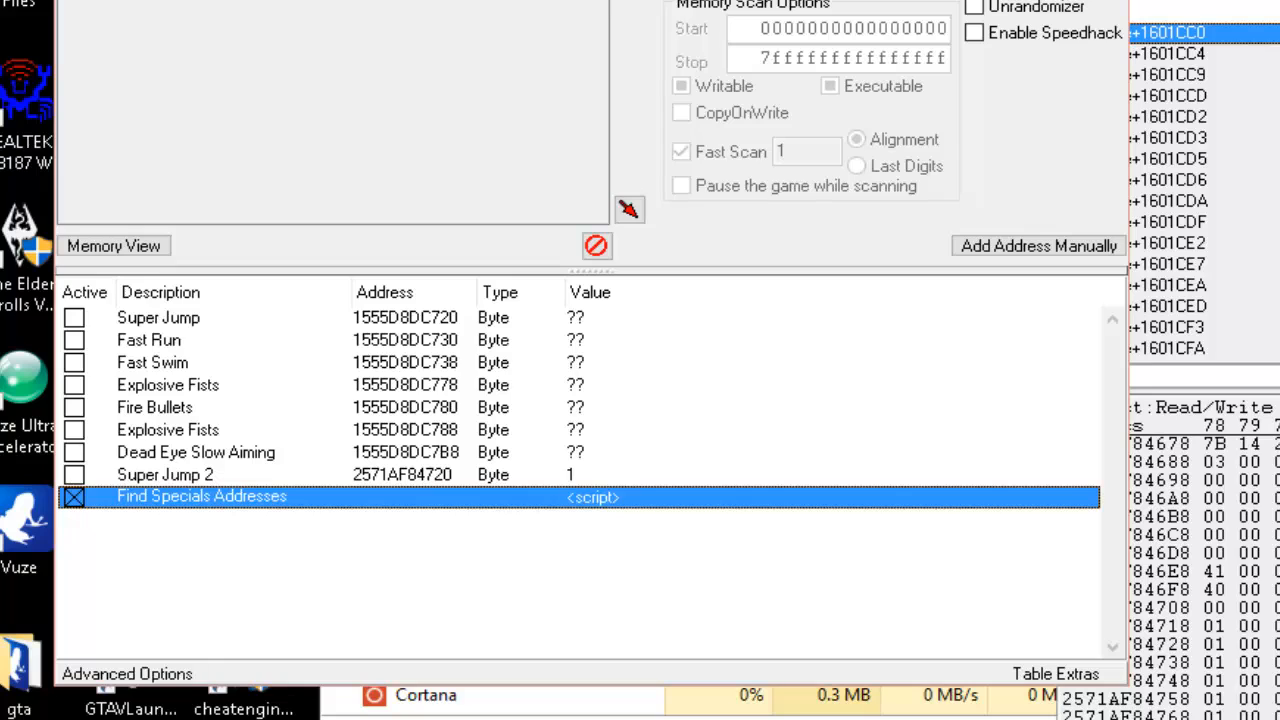
# Open the Find Specials Addresses script and copy the symbol name _special without its colon.
pyautogui.doubleClick(604, 497)
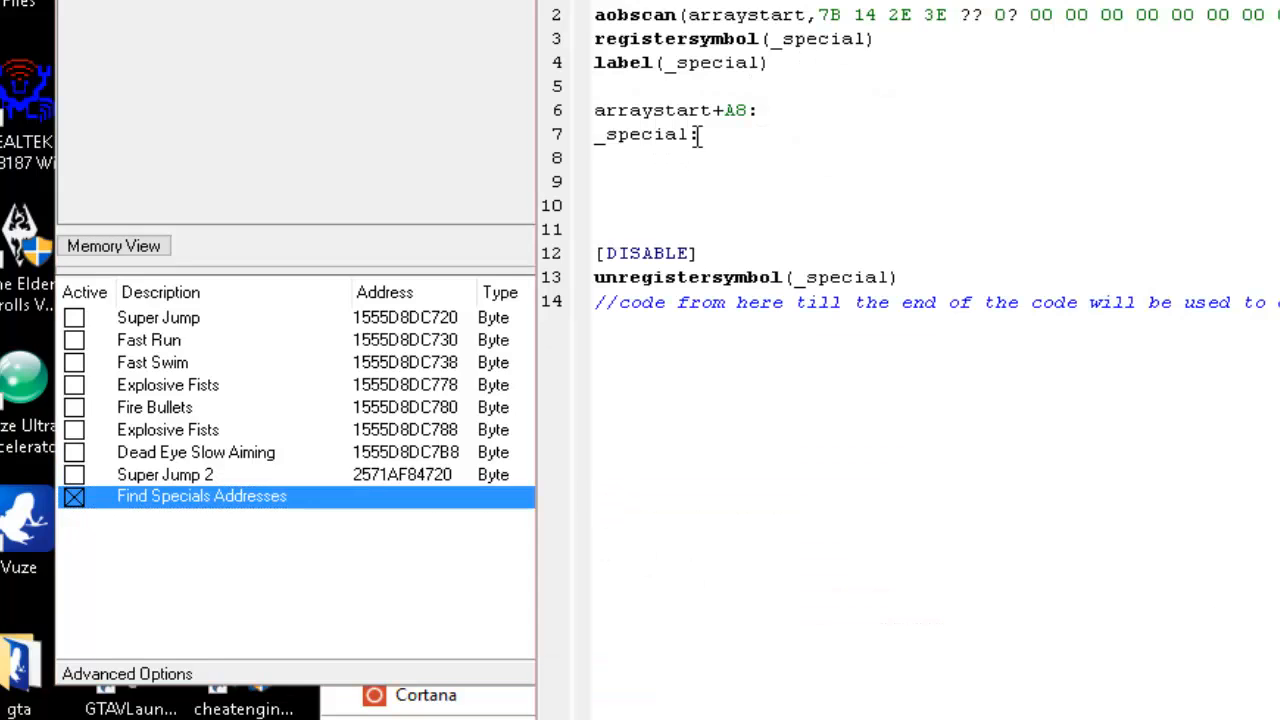
pyautogui.moveTo(699, 134); pyautogui.dragTo(595, 136)
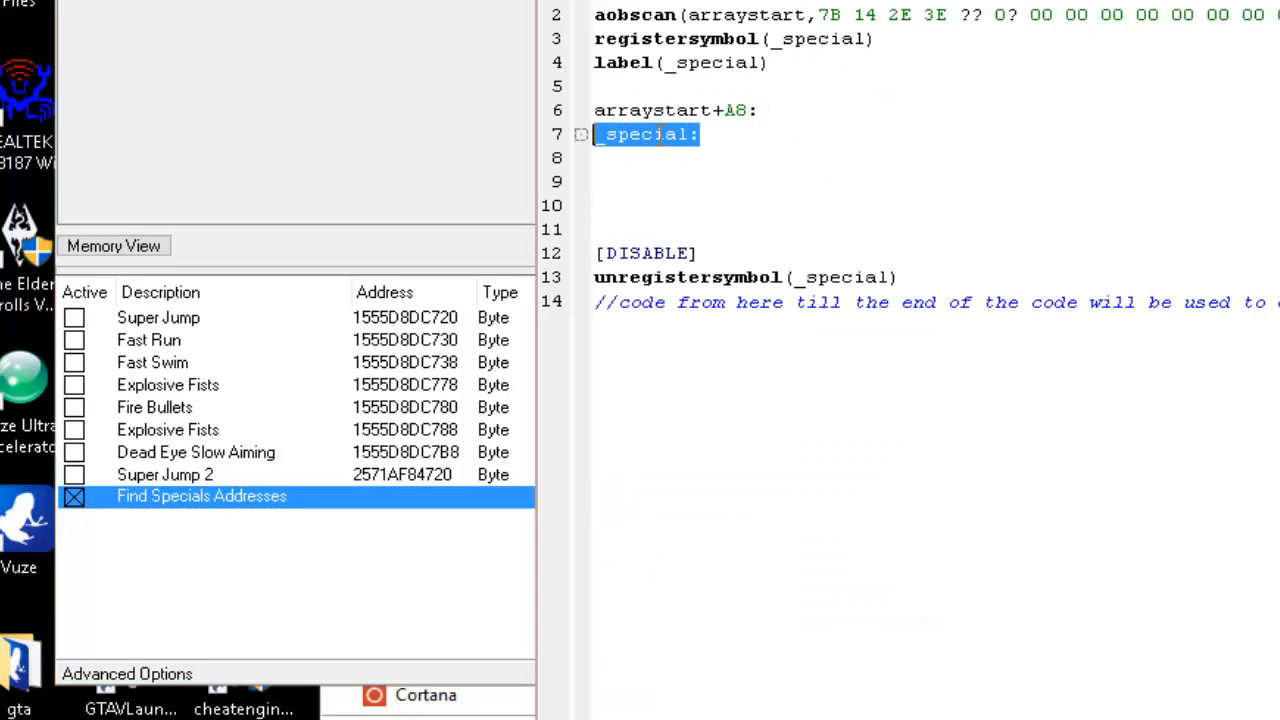
pyautogui.moveTo(689, 134); pyautogui.dragTo(606, 137)
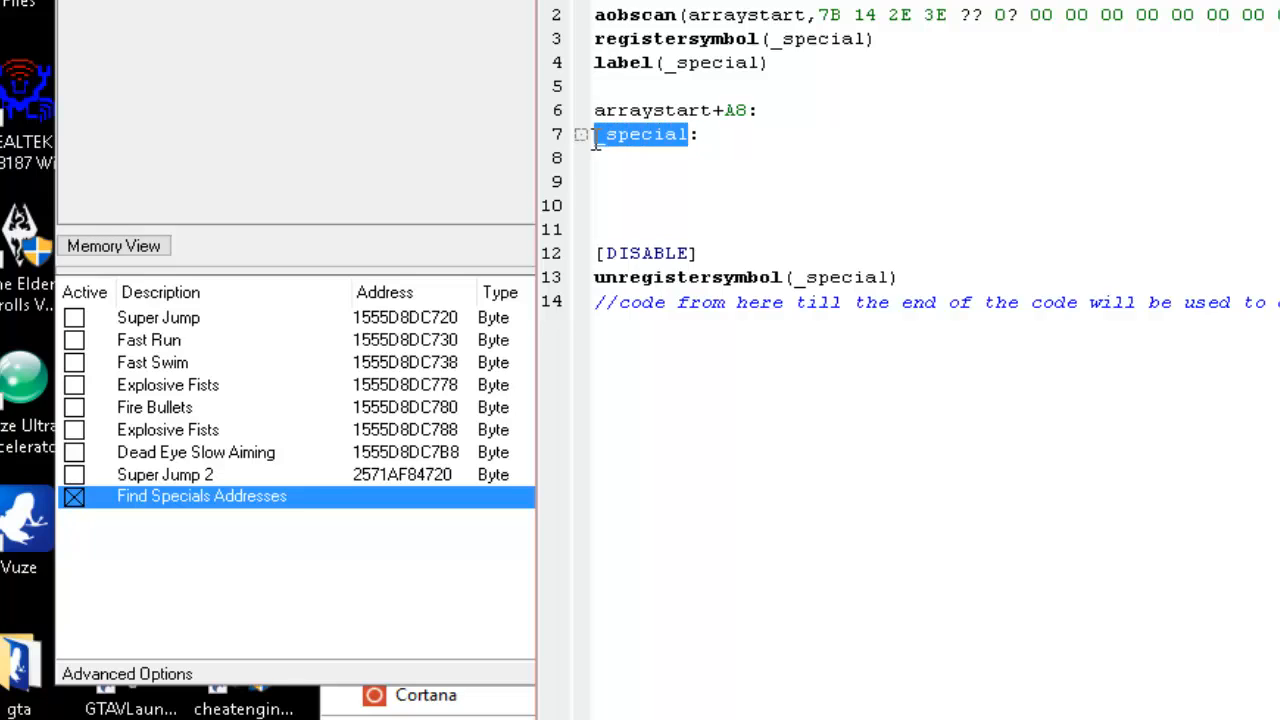
pyautogui.rightClick(620, 136)
pyautogui.click(686, 183)
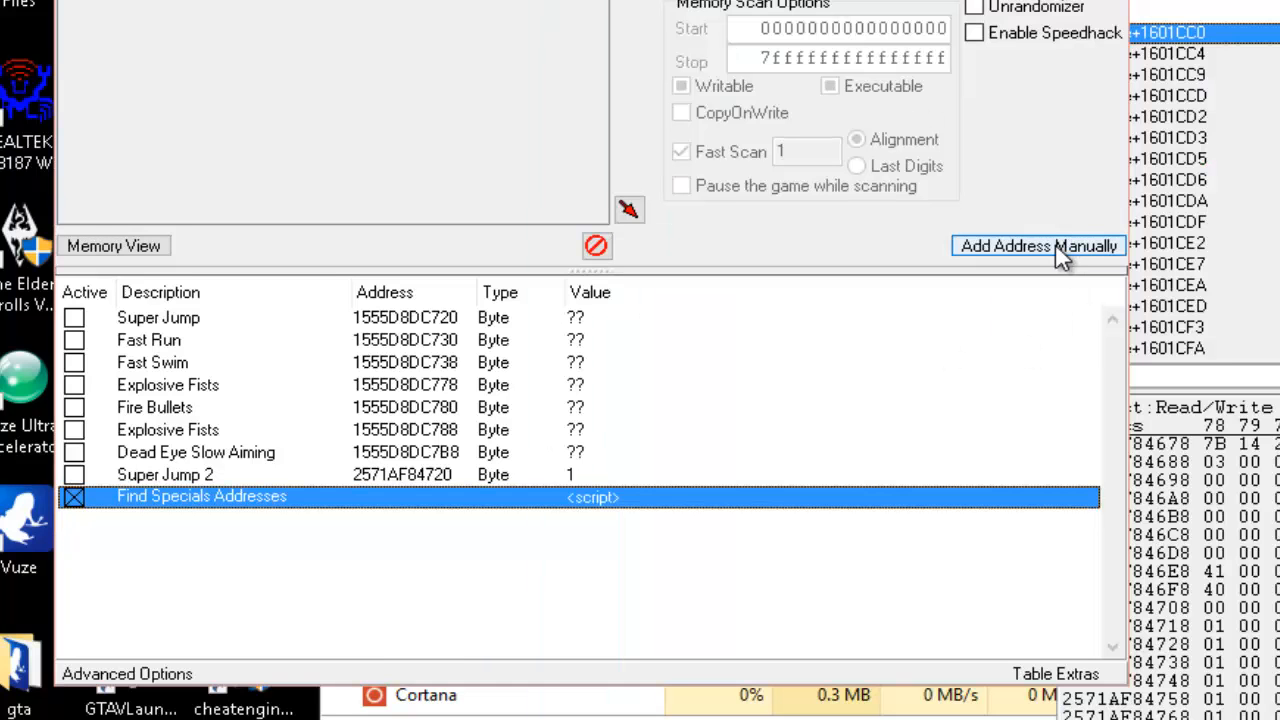
# Manually add an address entry for _special with the type Byte.
pyautogui.click(1058, 250)
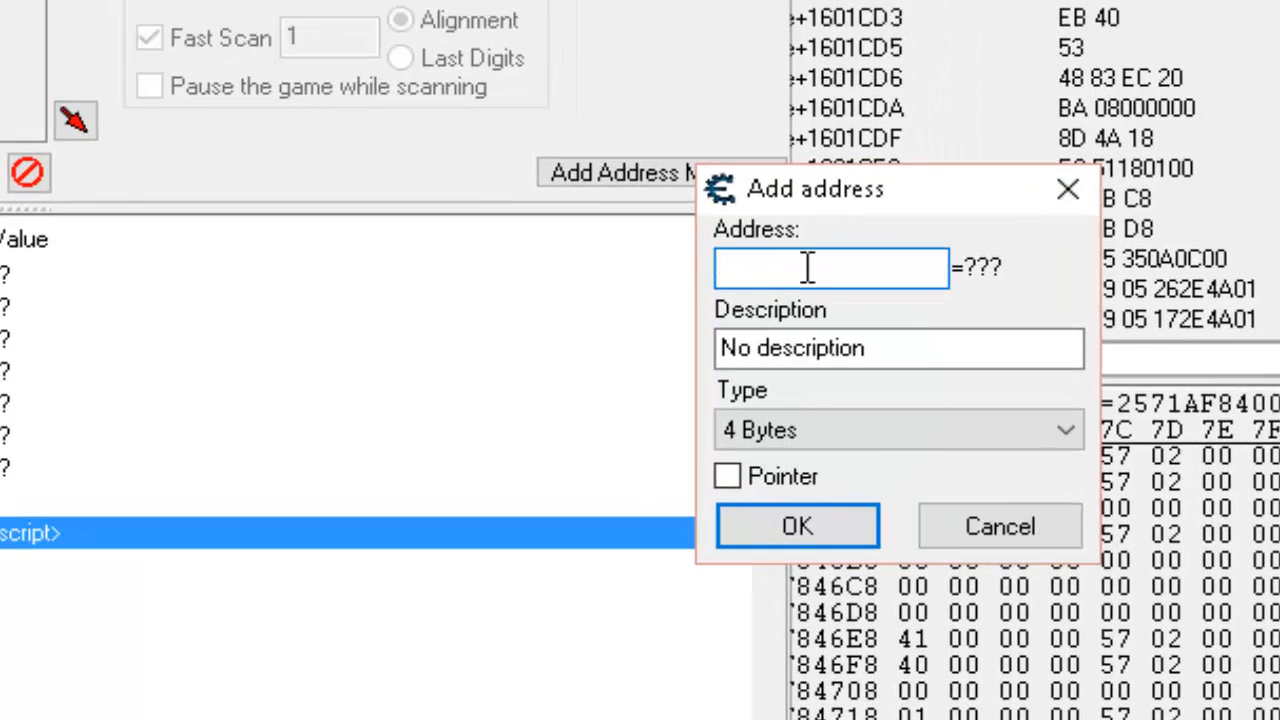
pyautogui.rightClick(804, 267)
pyautogui.click(901, 431)
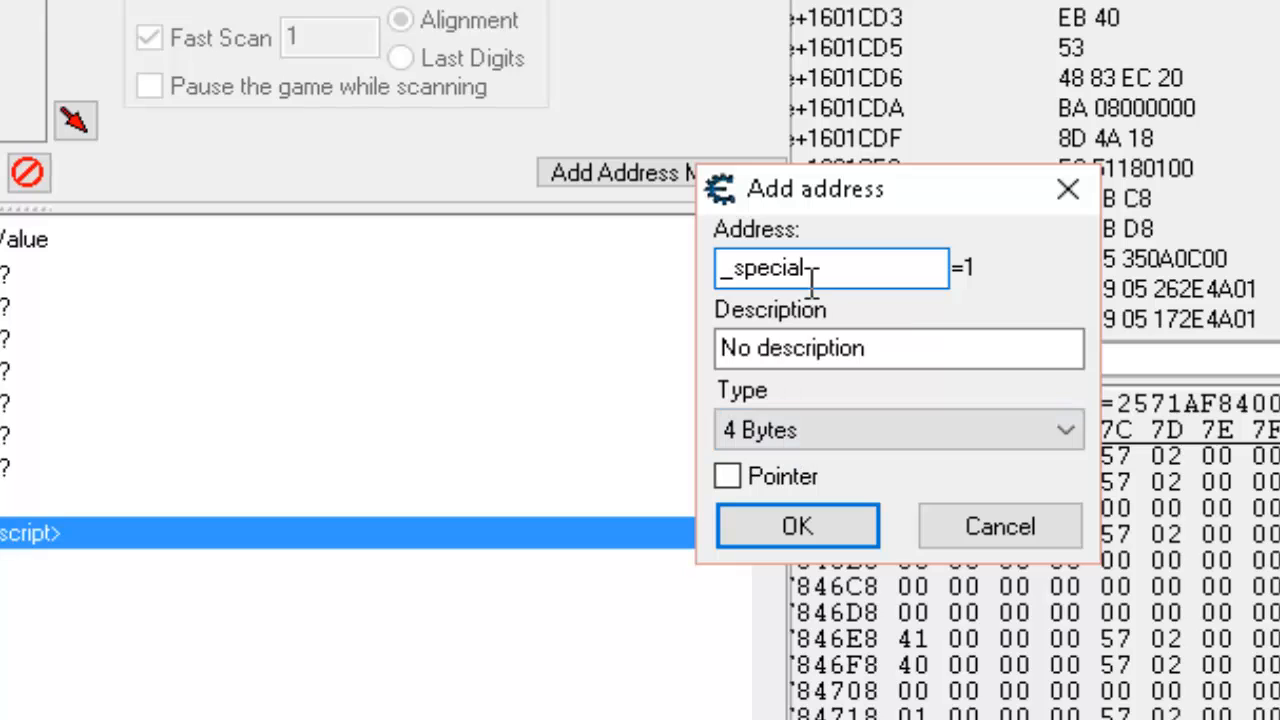
pyautogui.click(772, 429)
pyautogui.click(780, 487)
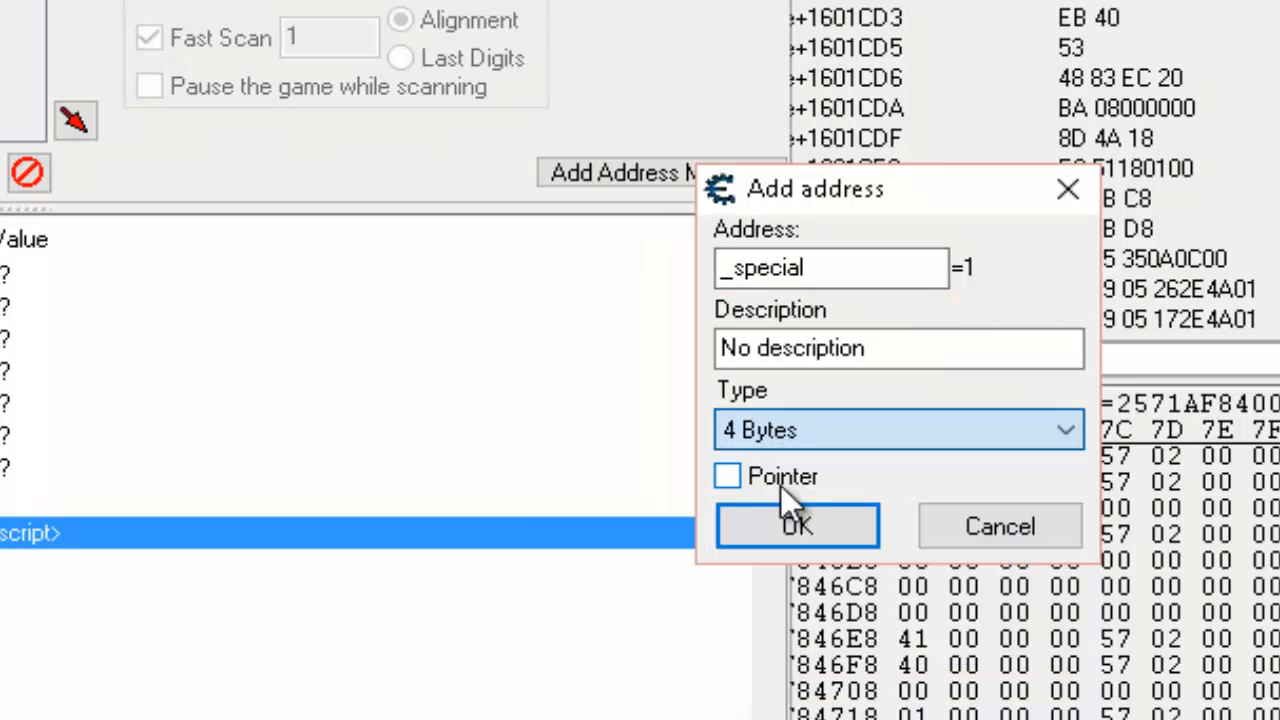
pyautogui.click(831, 515)
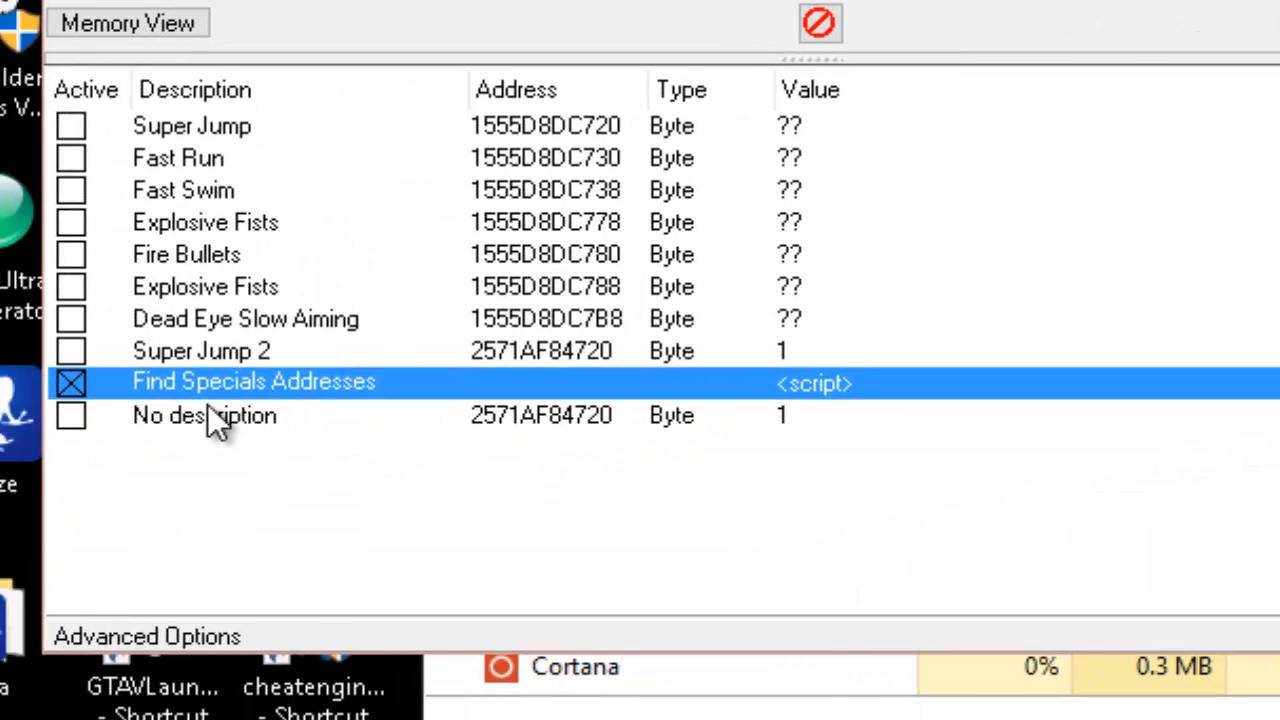
# Change the new address entry's description to Super Jump and nest it under the Find Specials Addresses script.
pyautogui.doubleClick(200, 418)
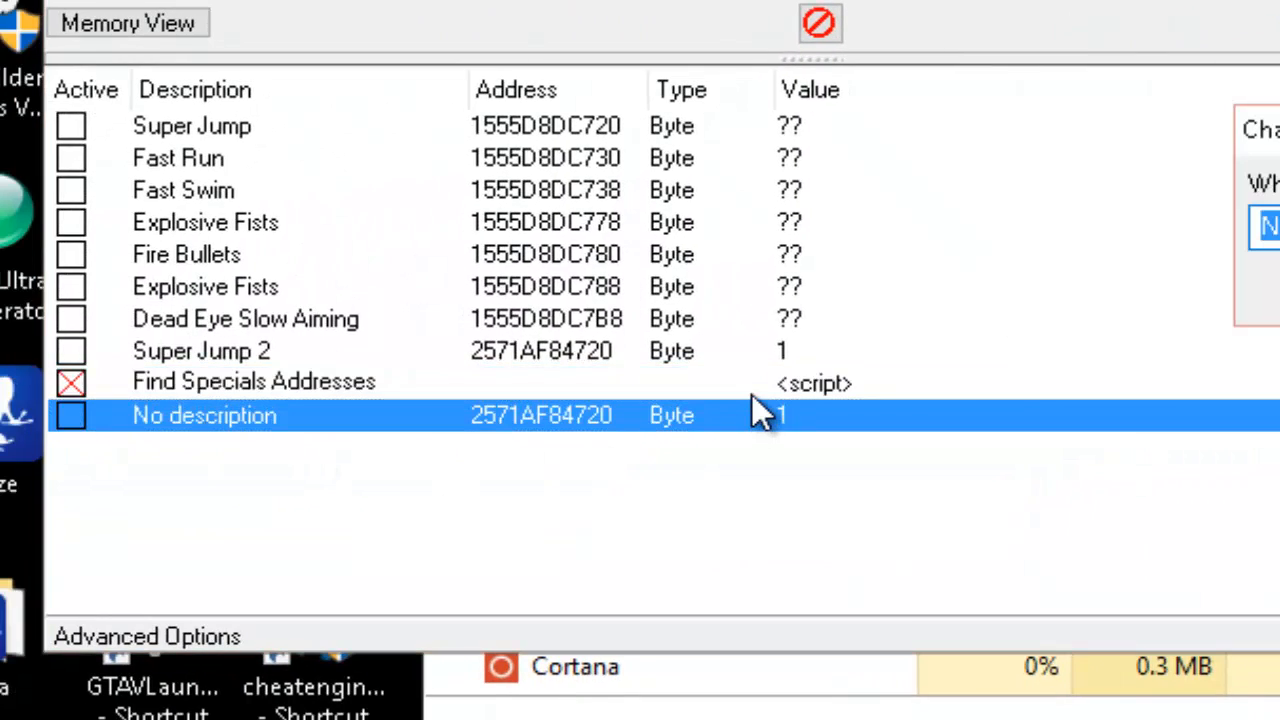
pyautogui.write('Super Jump')
pyautogui.press('Return')
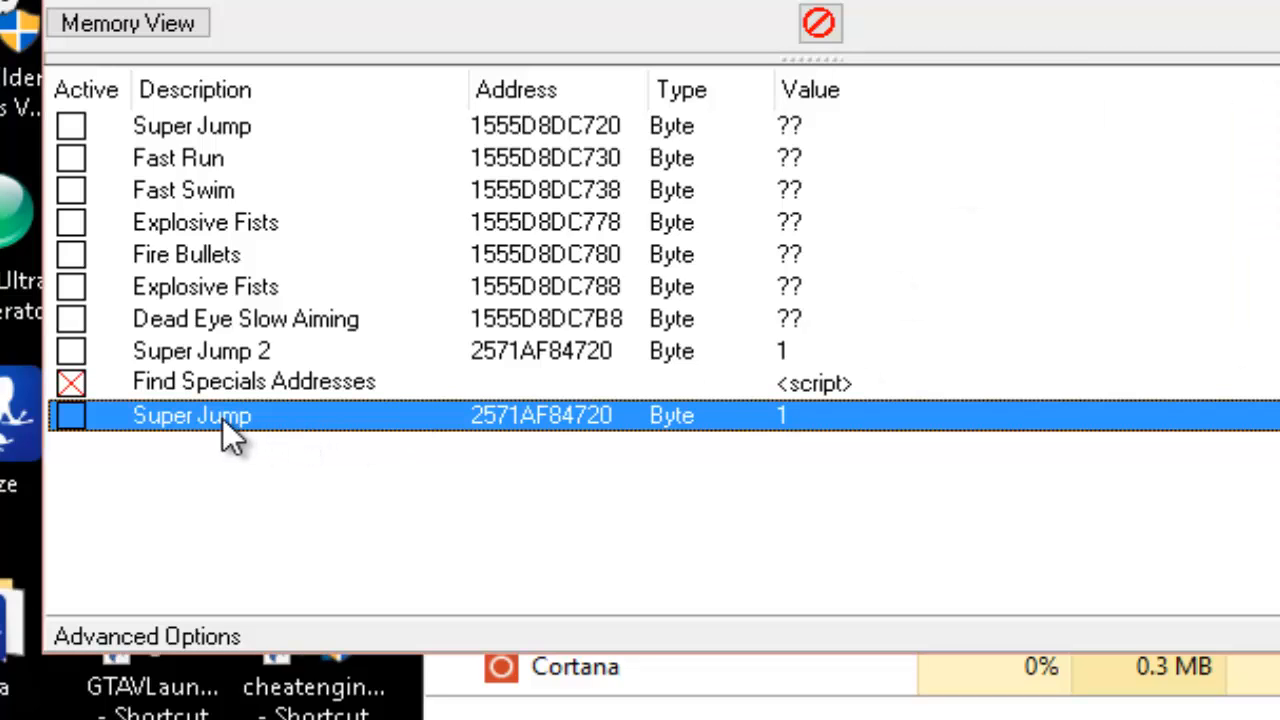
pyautogui.moveTo(225, 420); pyautogui.dragTo(224, 385)
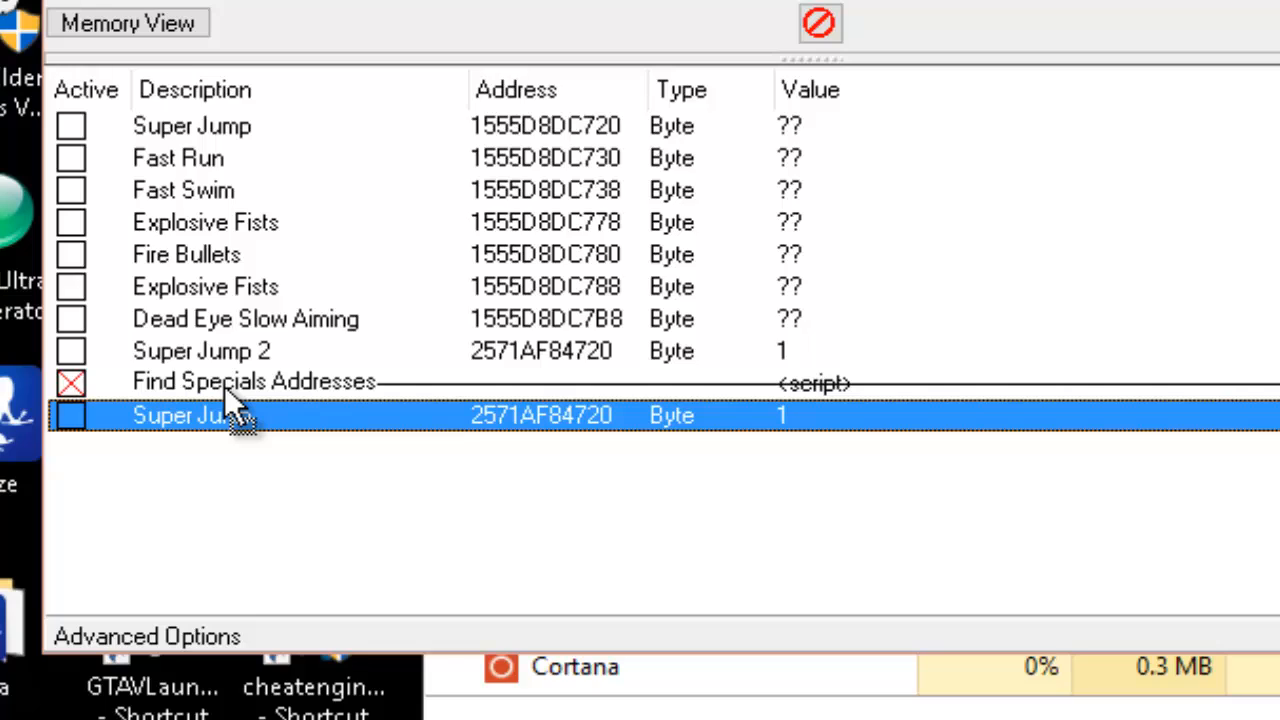
pyautogui.moveTo(224, 385); pyautogui.dragTo(334, 382)
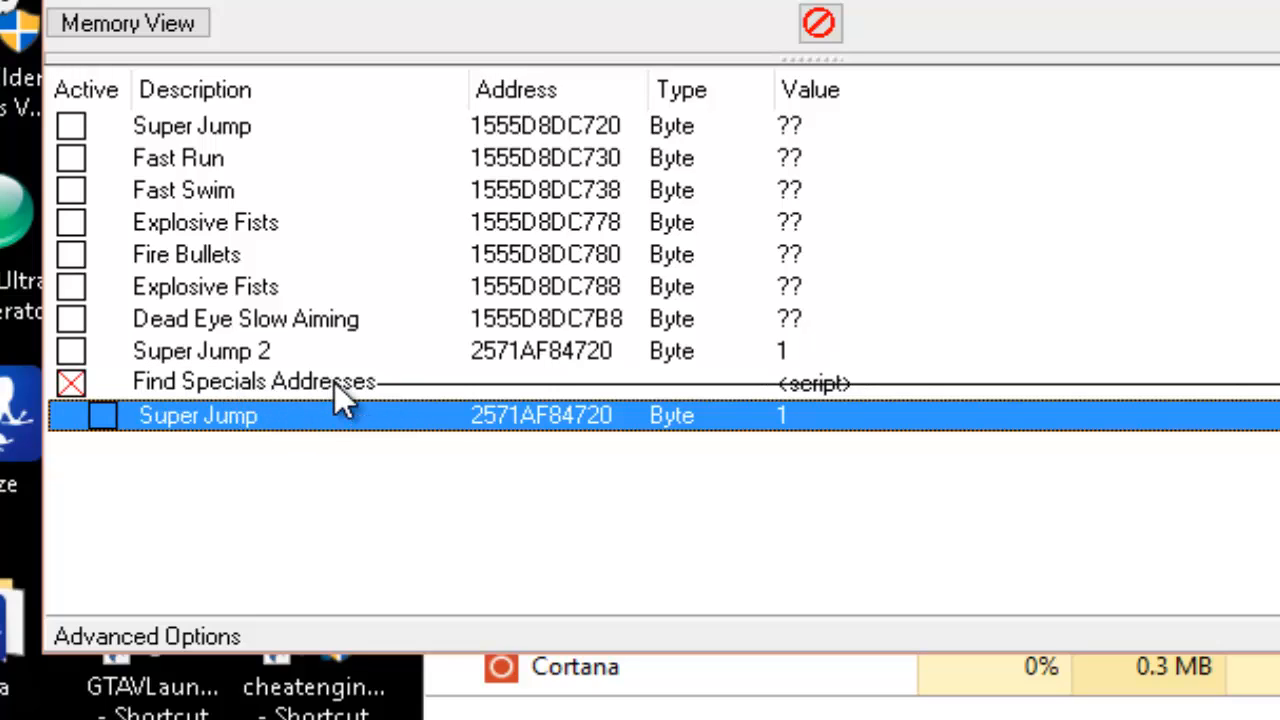
pyautogui.click(229, 467)
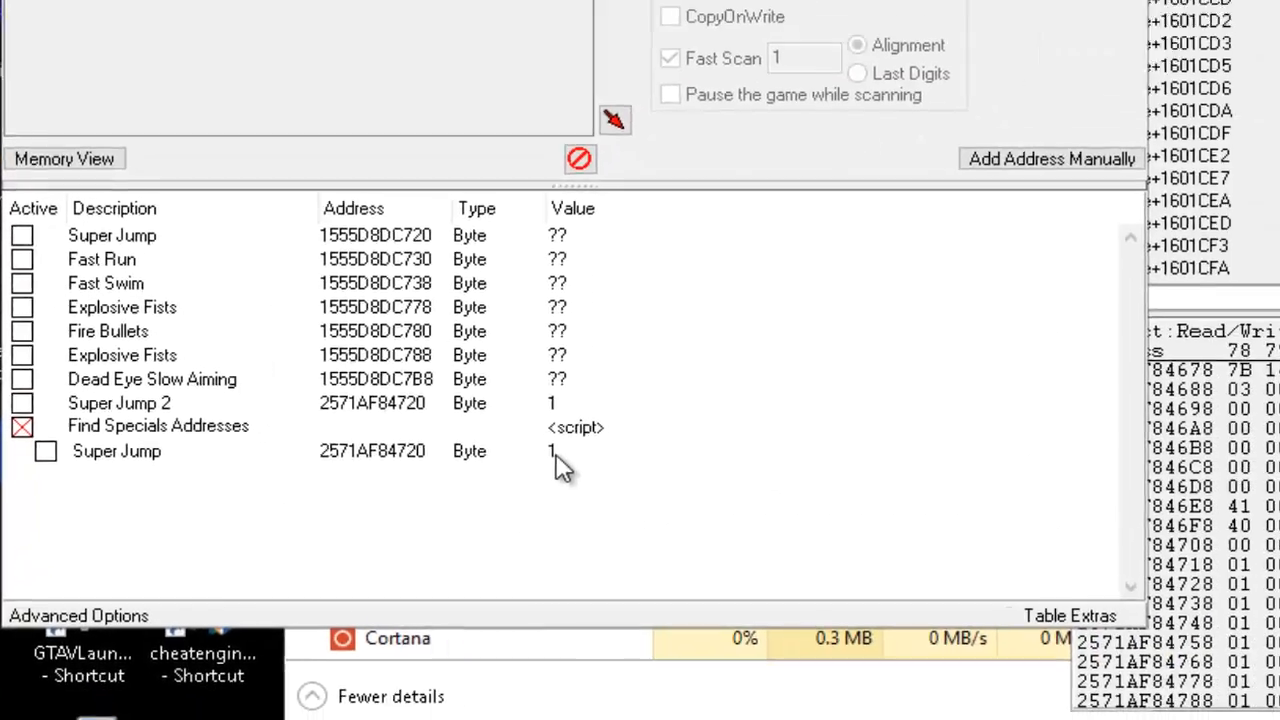
# Set the nested Super Jump entry's value to 5 and check the corresponding byte in the Memory Viewer.
pyautogui.doubleClick(685, 422)
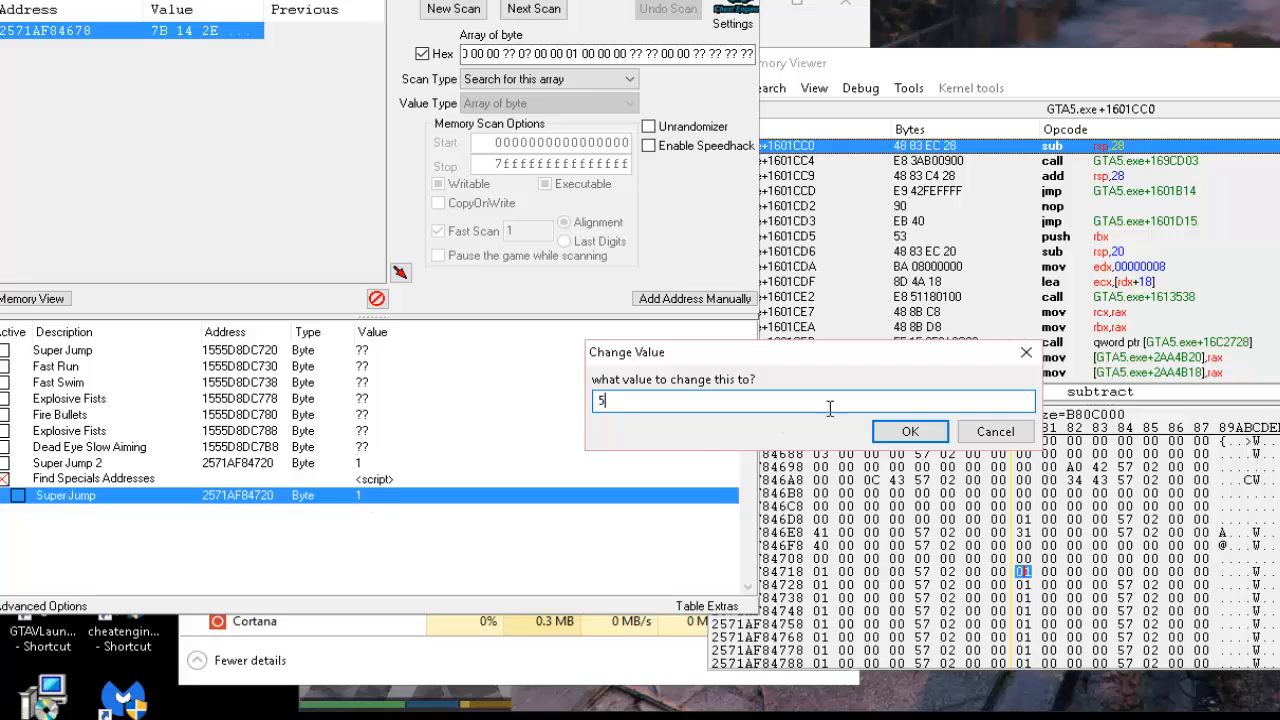
pyautogui.click(912, 431)
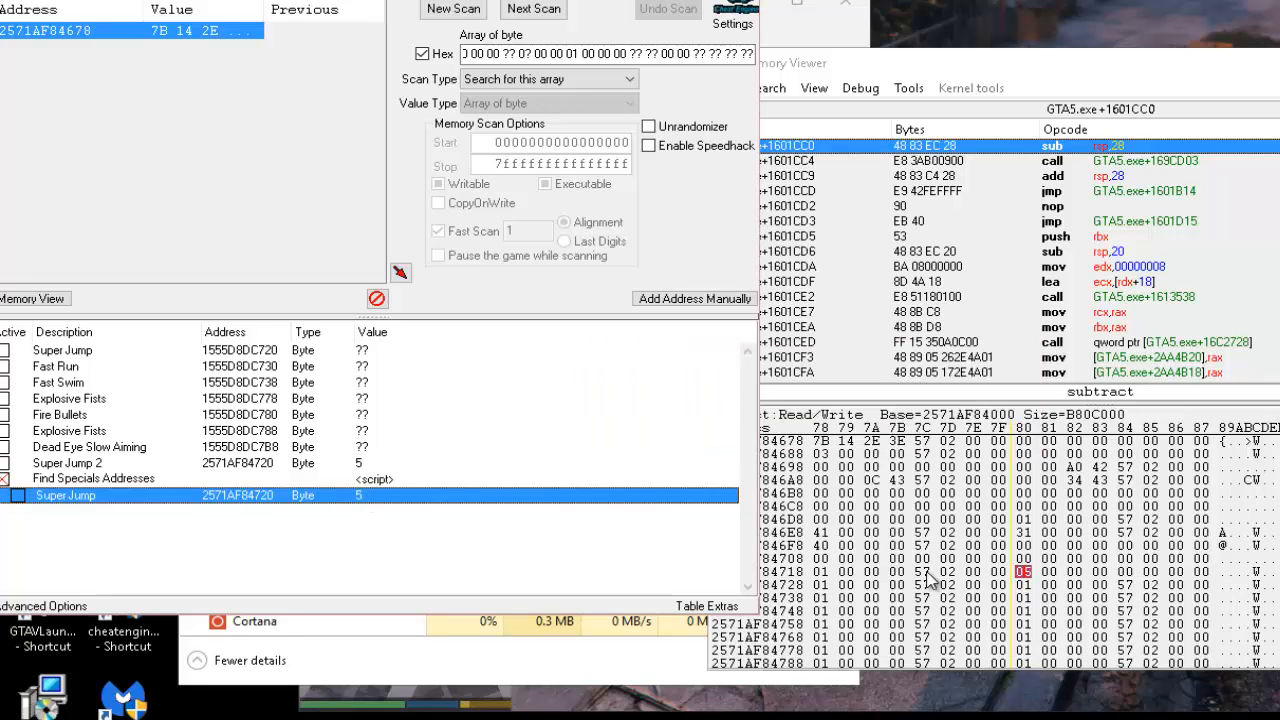
pyautogui.click(1027, 573)
# Set the nested Super Jump entry's value back to 1.
pyautogui.doubleClick(365, 497)
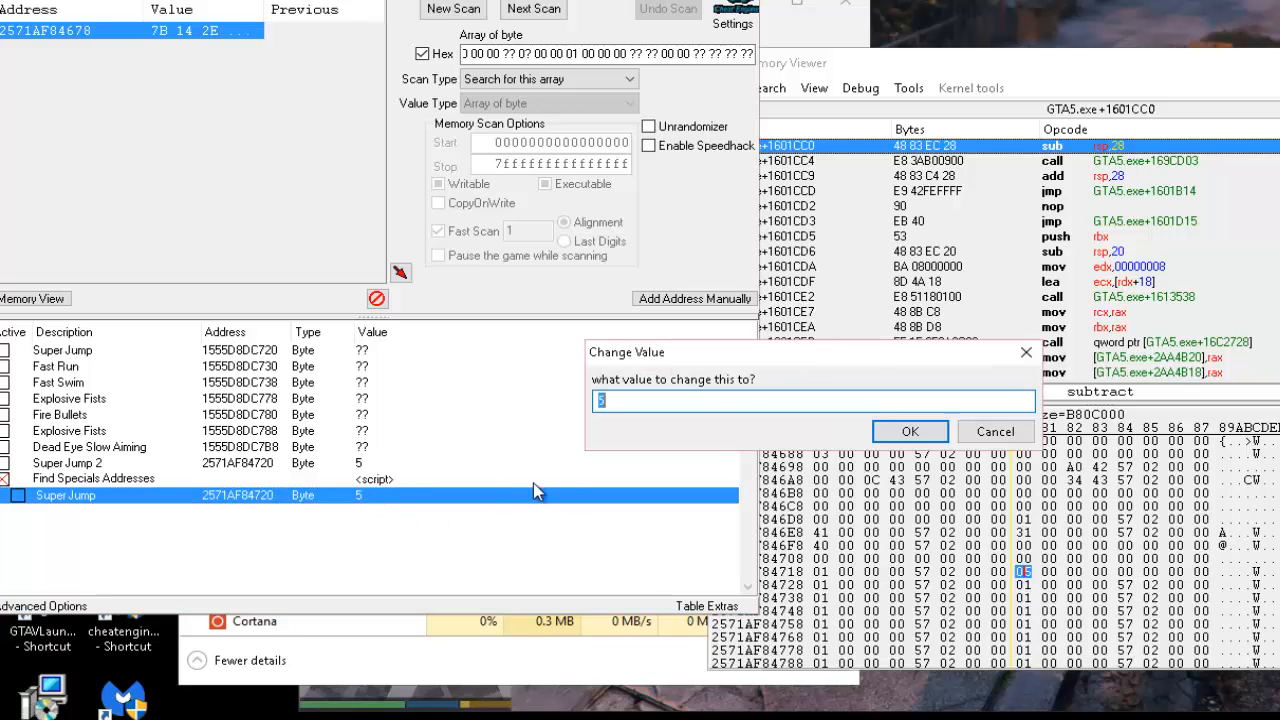
pyautogui.write('1')
pyautogui.click(897, 432)
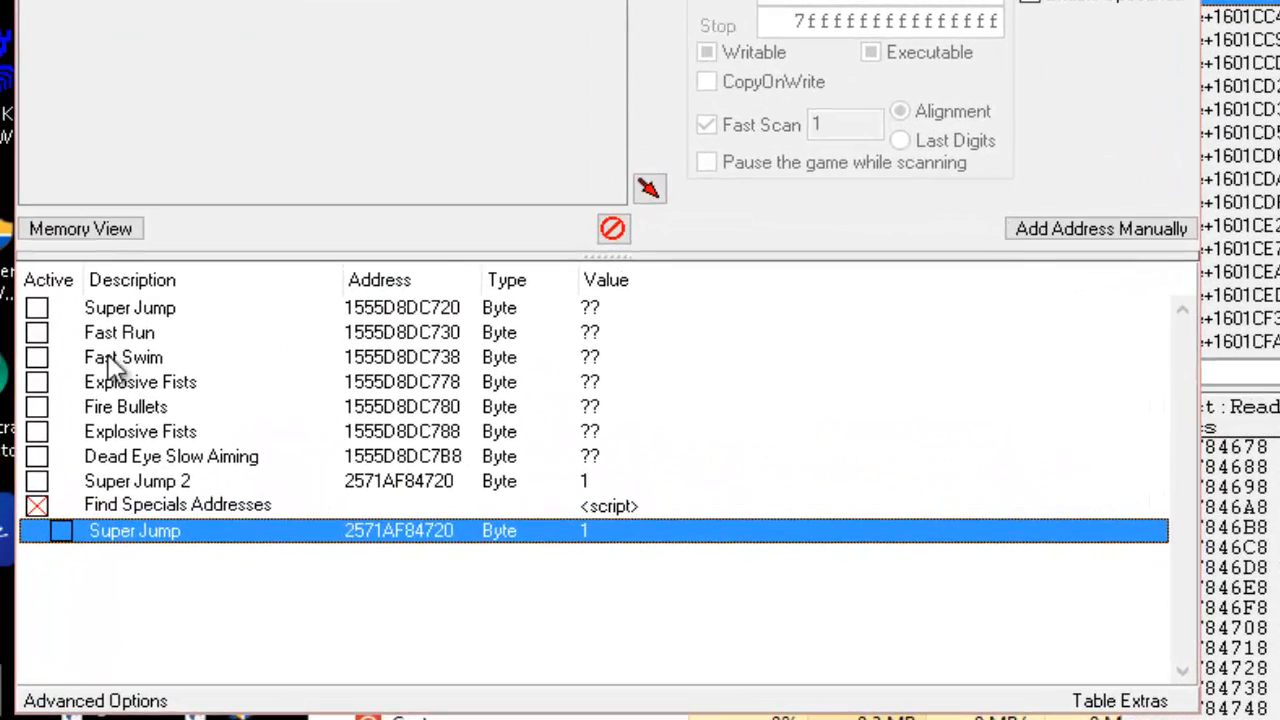
# Compare the addresses of the original ability entries from Super Jump through Dead Eye Slow Aiming.
pyautogui.click(66, 359)
pyautogui.click(66, 377)
pyautogui.click(116, 384)
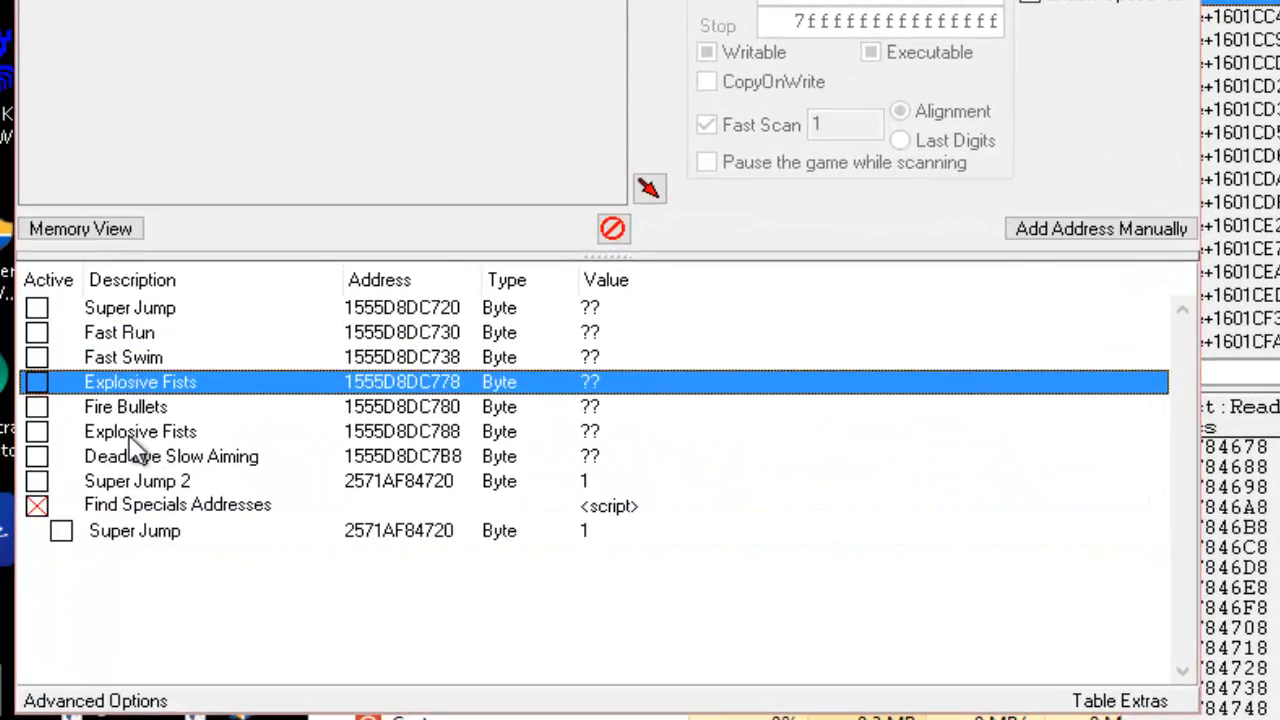
pyautogui.click(436, 312)
pyautogui.click(404, 366)
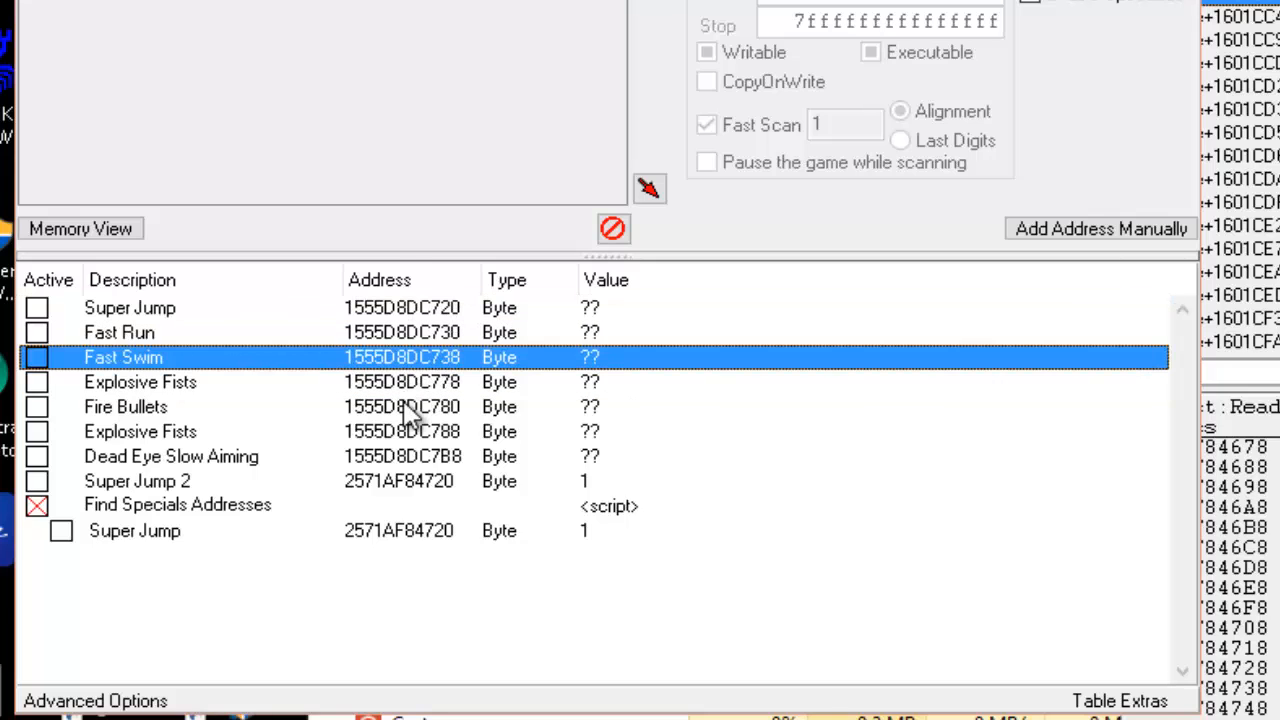
pyautogui.click(404, 402)
pyautogui.click(408, 454)
pyautogui.click(112, 340)
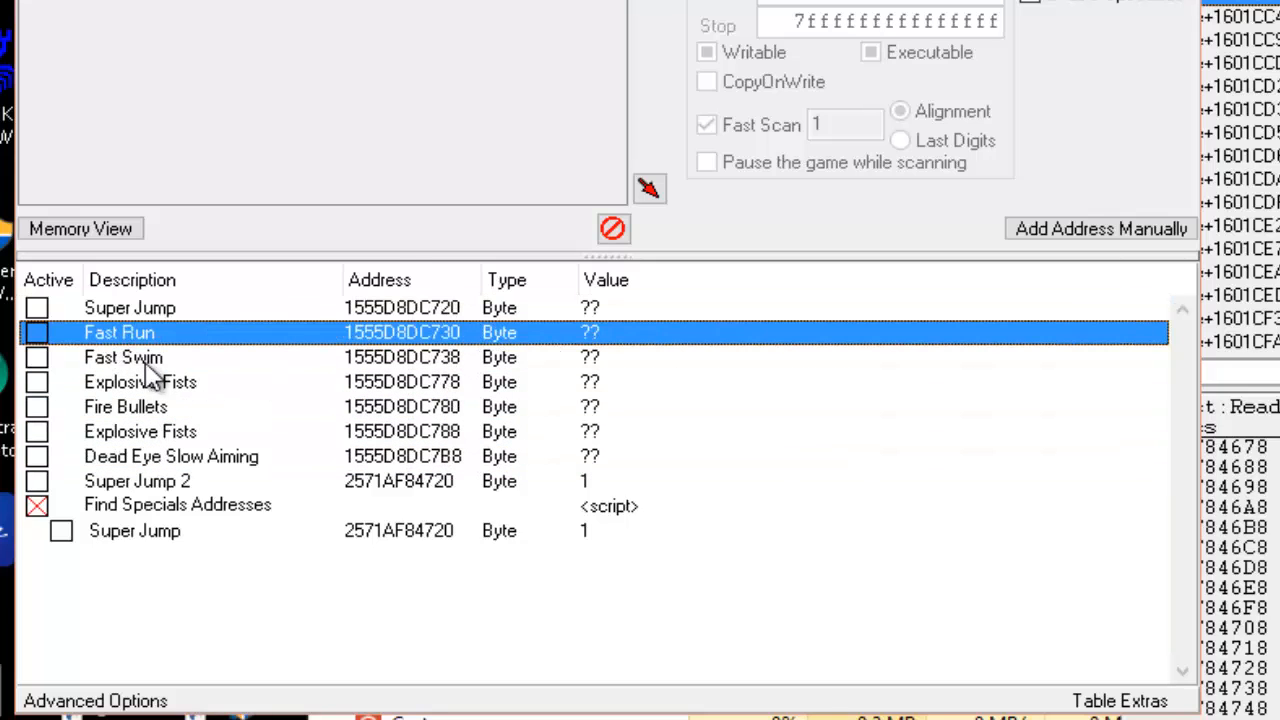
pyautogui.click(454, 314)
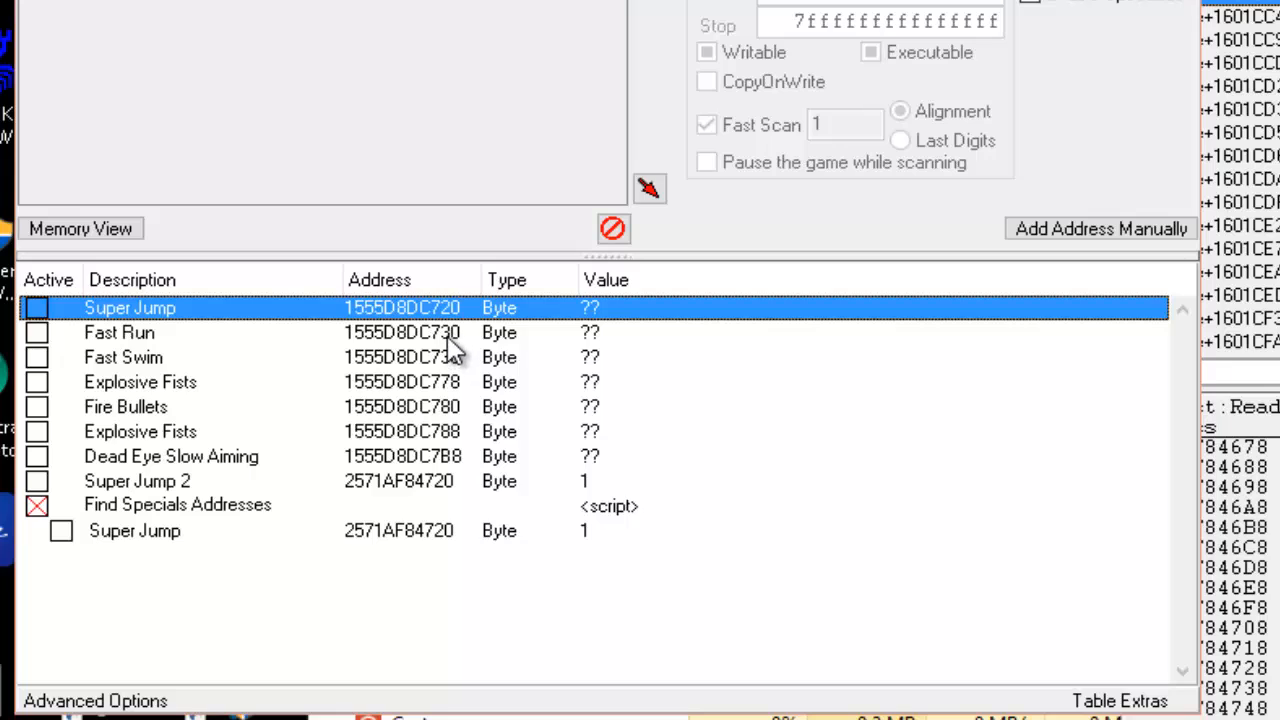
pyautogui.click(456, 342)
pyautogui.click(455, 362)
pyautogui.click(456, 390)
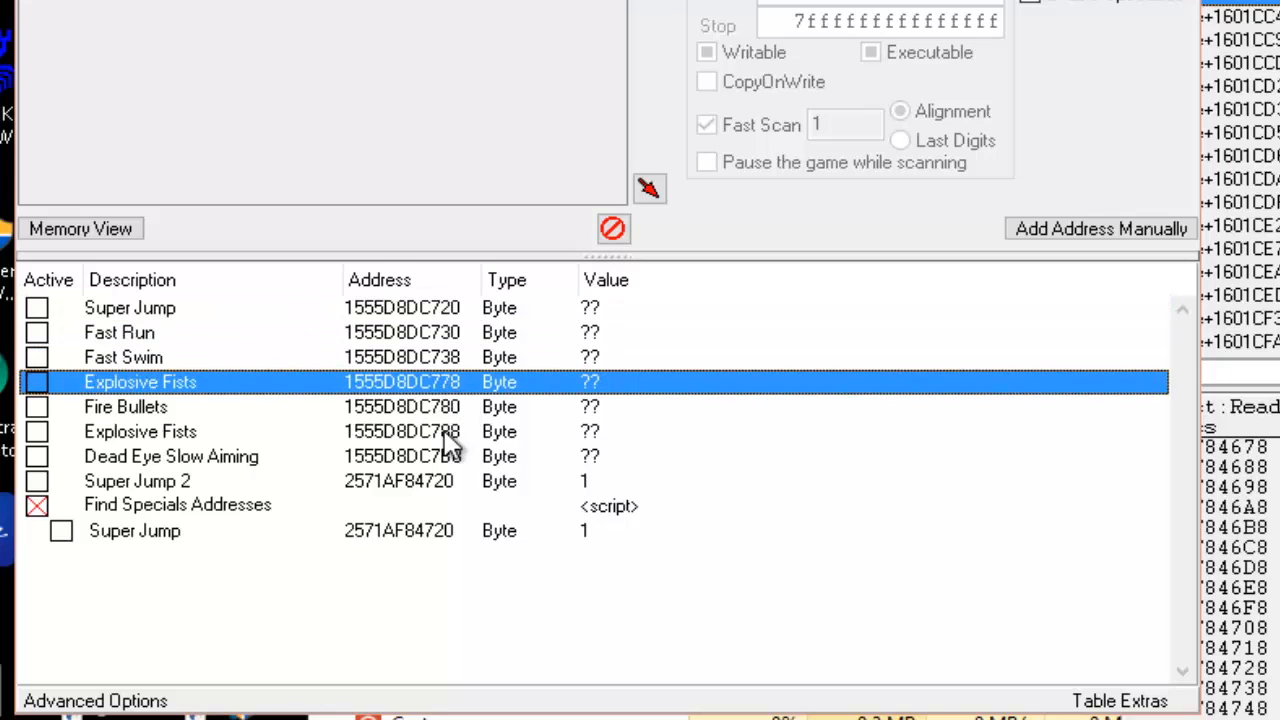
pyautogui.click(429, 315)
pyautogui.click(439, 361)
pyautogui.click(452, 463)
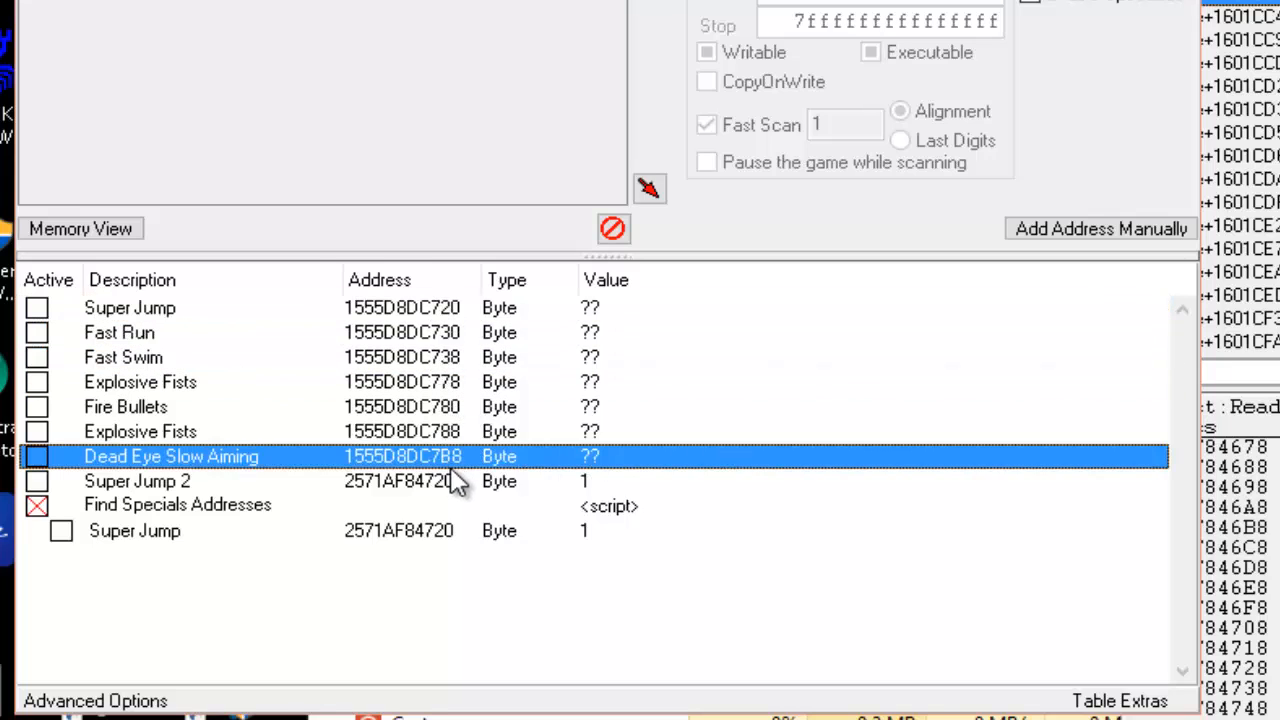
pyautogui.click(445, 316)
pyautogui.click(452, 341)
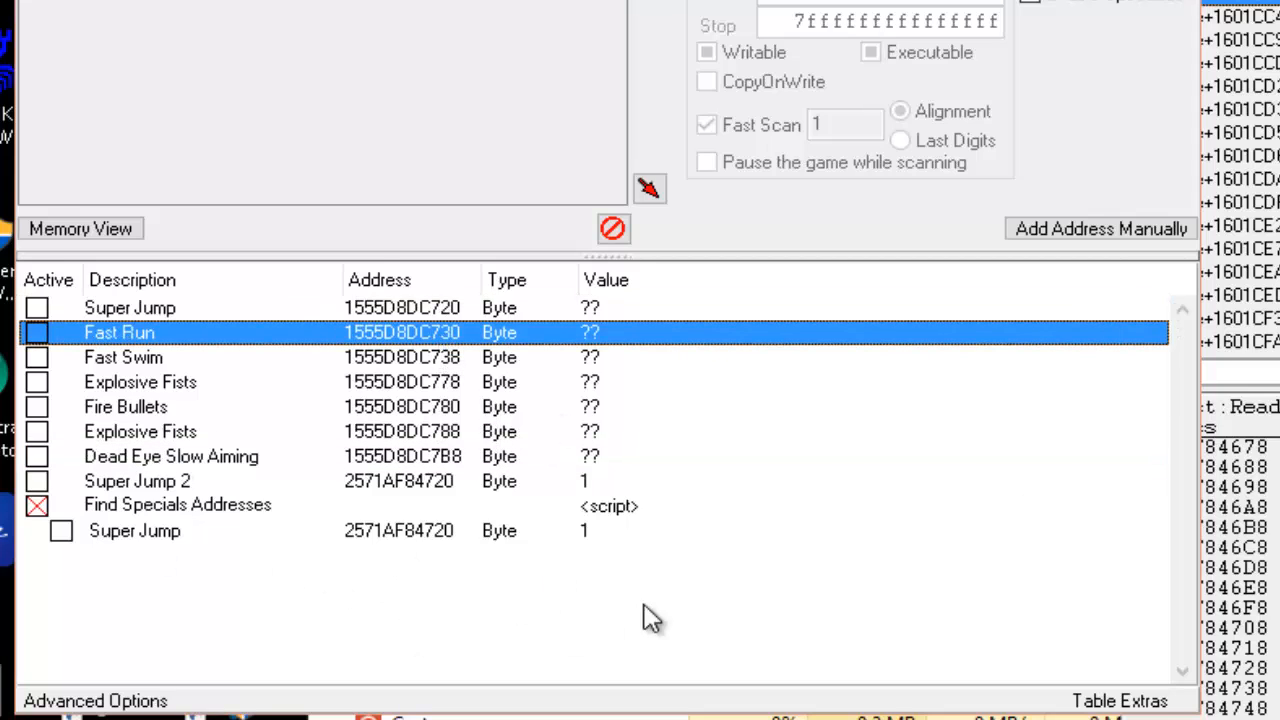
pyautogui.click(438, 314)
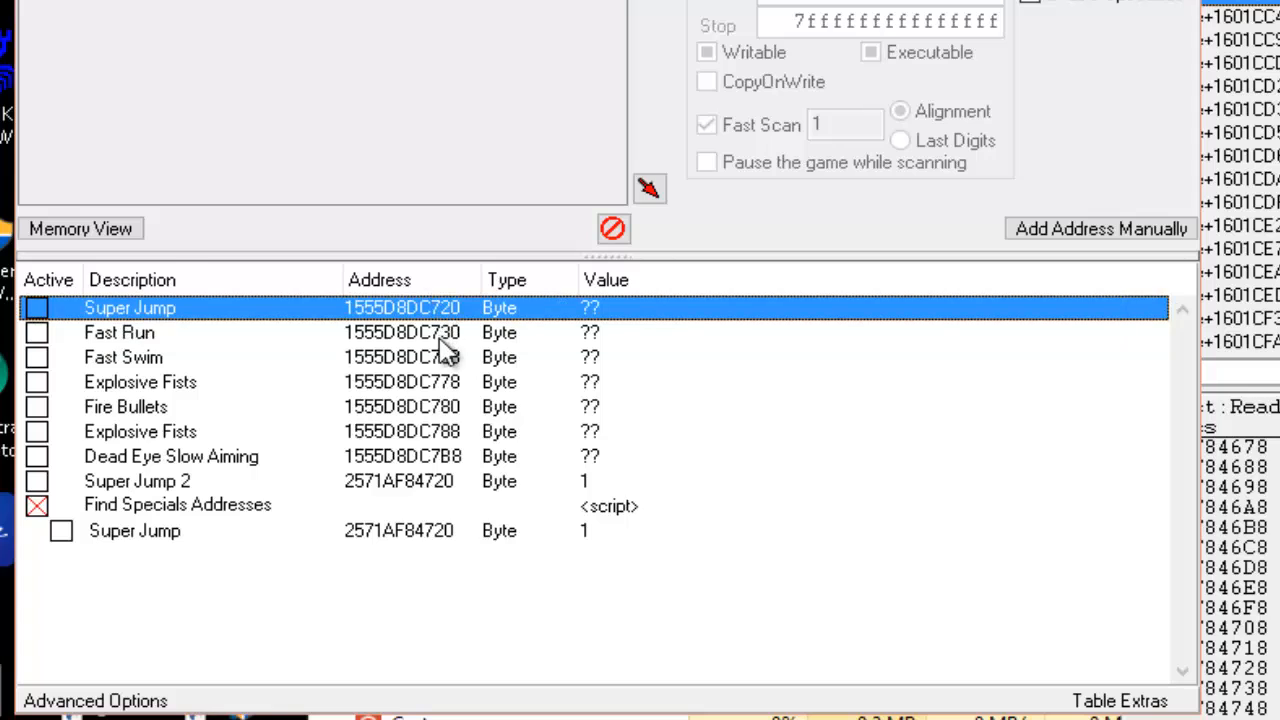
pyautogui.click(446, 338)
pyautogui.click(452, 362)
pyautogui.click(451, 385)
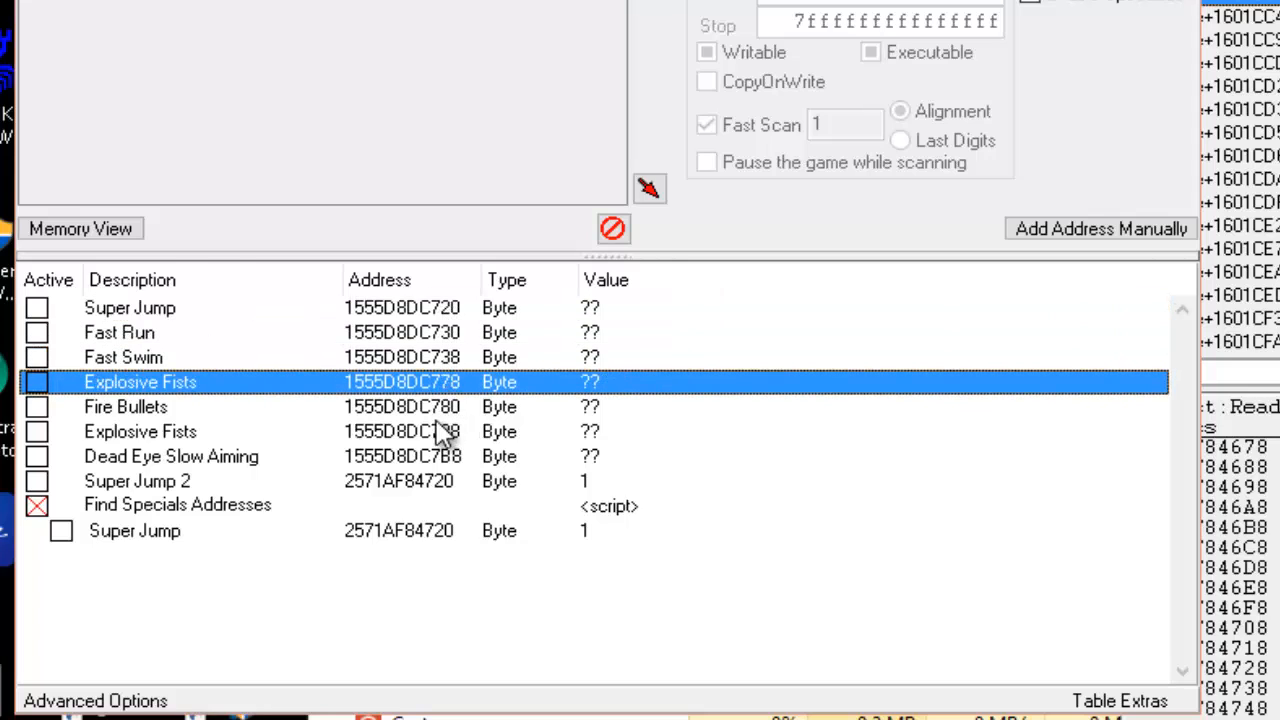
pyautogui.click(448, 408)
pyautogui.click(446, 432)
pyautogui.click(444, 457)
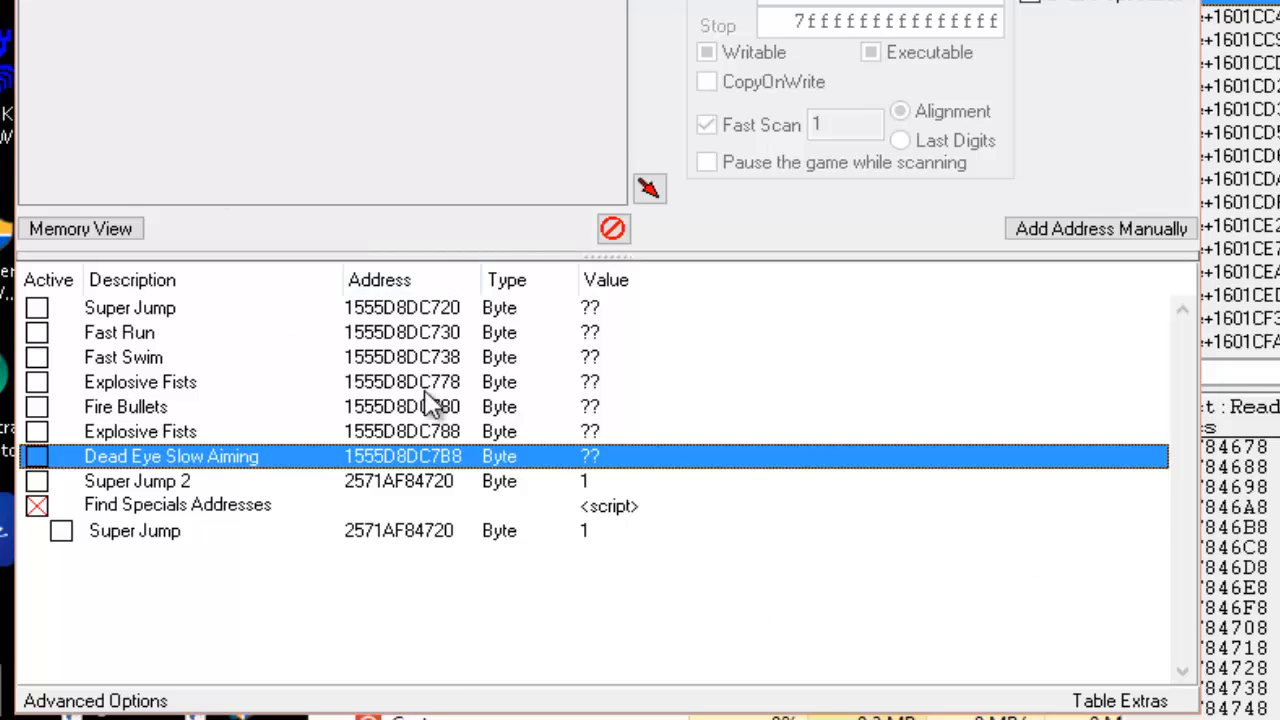
pyautogui.click(441, 310)
pyautogui.click(432, 333)
pyautogui.click(428, 358)
pyautogui.click(425, 385)
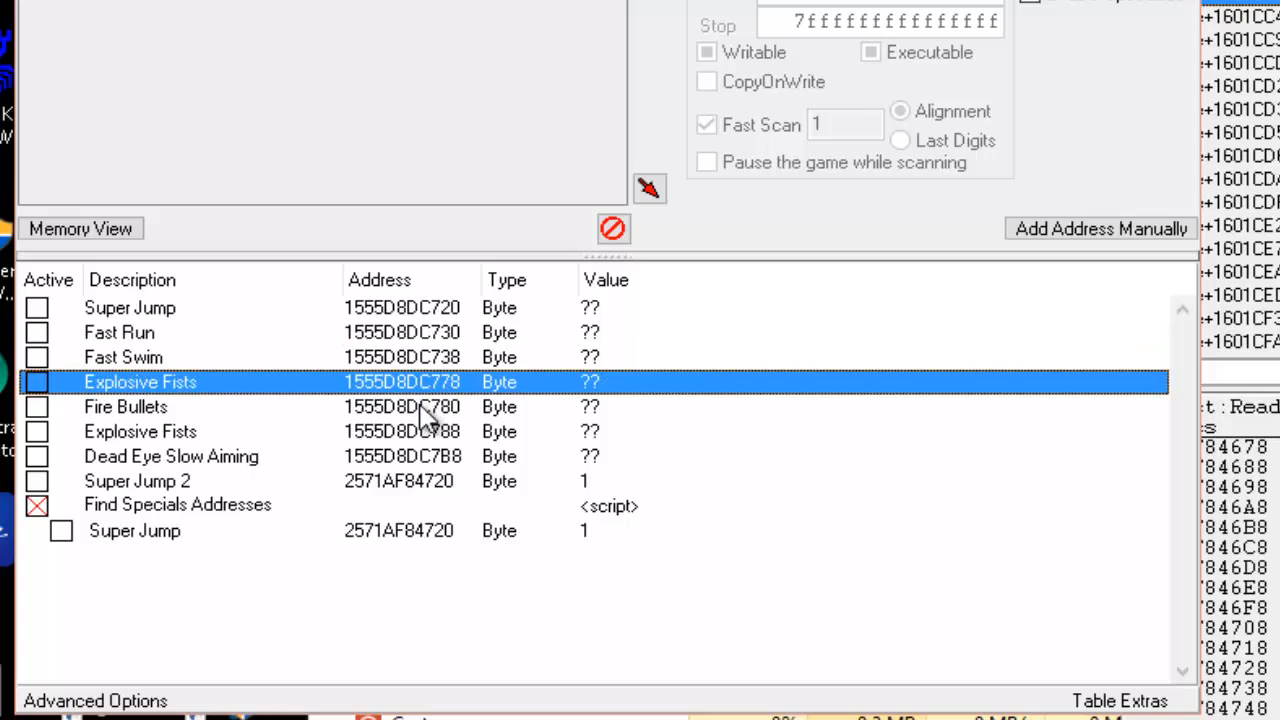
pyautogui.click(427, 408)
pyautogui.click(426, 432)
pyautogui.click(430, 457)
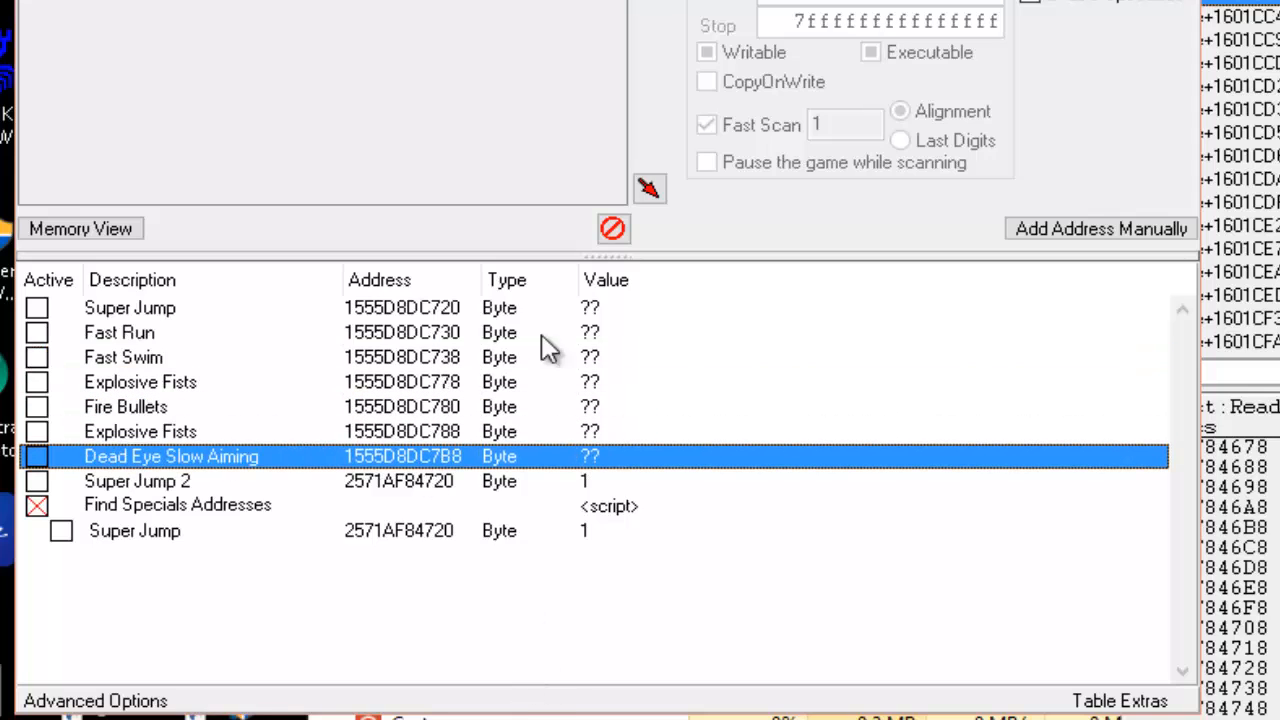
pyautogui.click(392, 318)
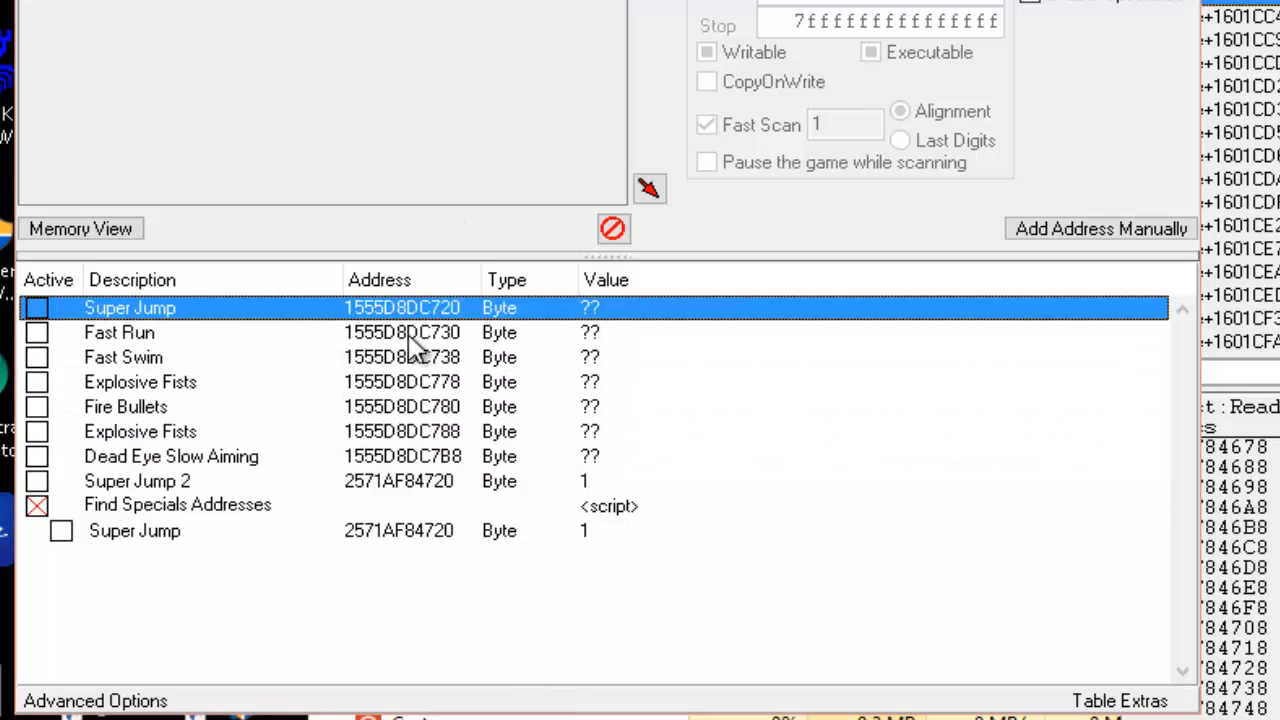
pyautogui.click(428, 333)
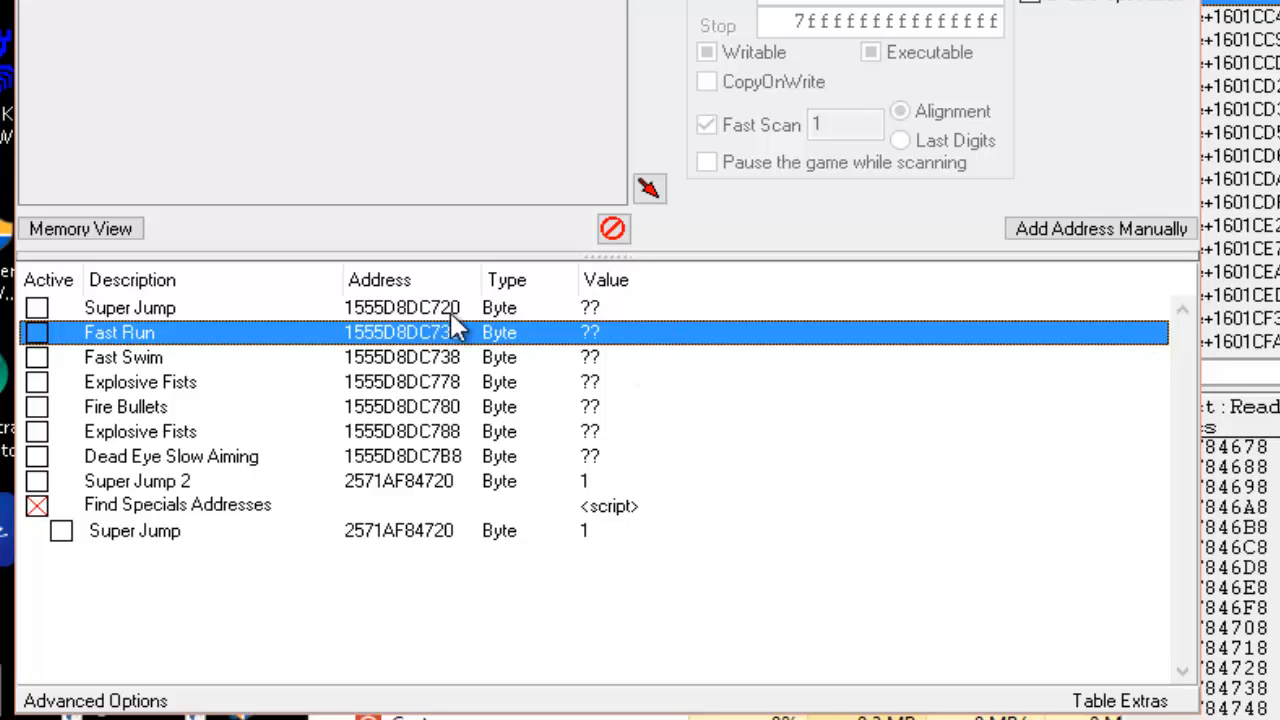
# Copy the original Fast Run entry's address and enter 1555D8DC730 in the Calculator as the start of a hexadecimal subtraction.
pyautogui.doubleClick(422, 334)
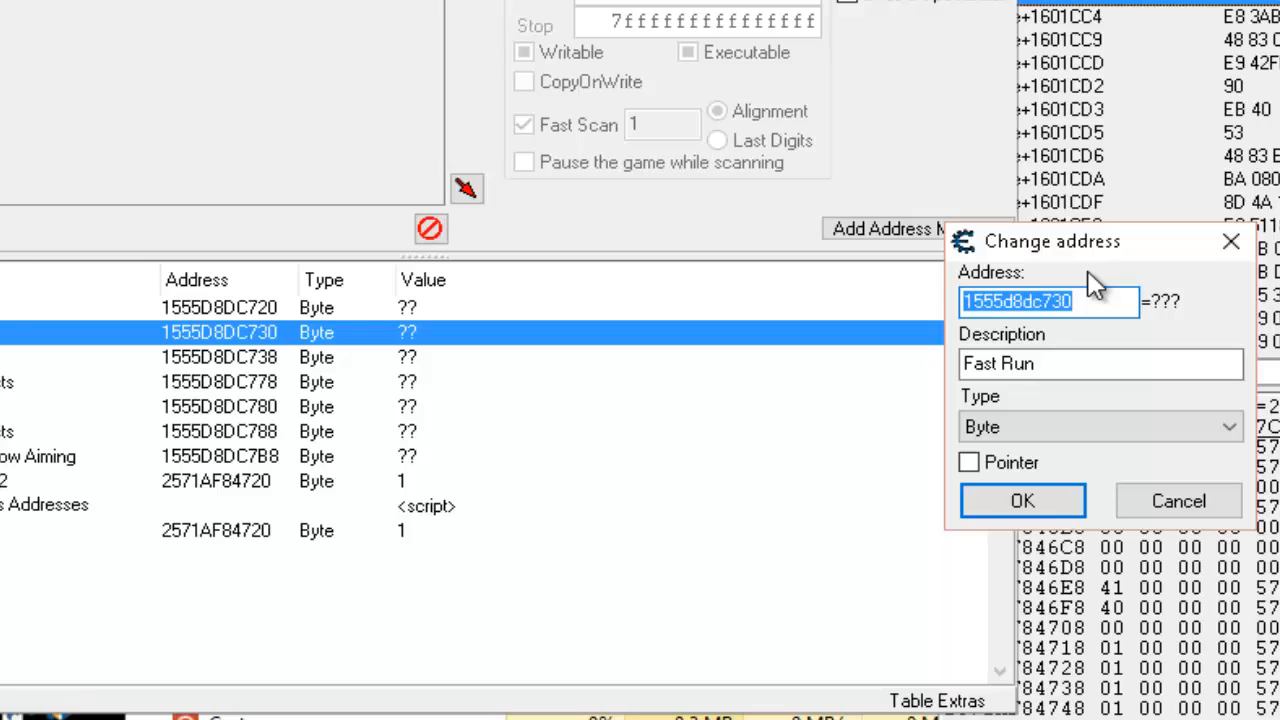
pyautogui.click(1180, 502)
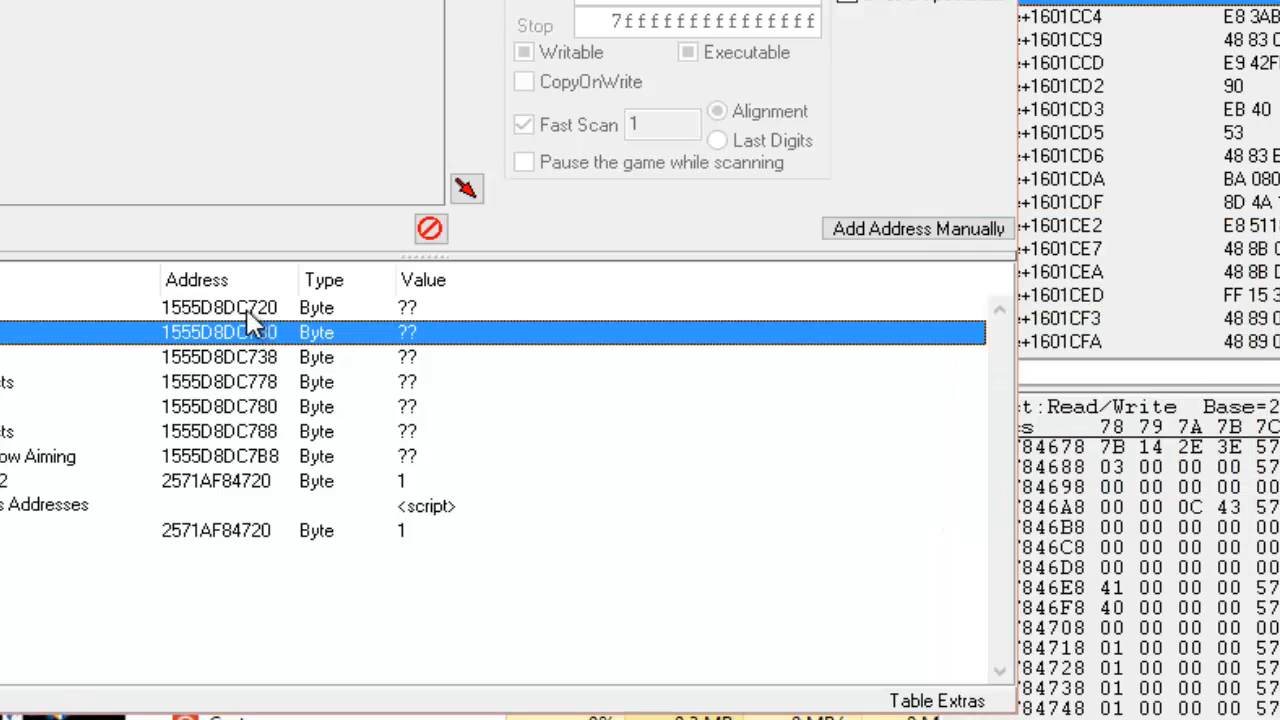
pyautogui.click(690, 718)
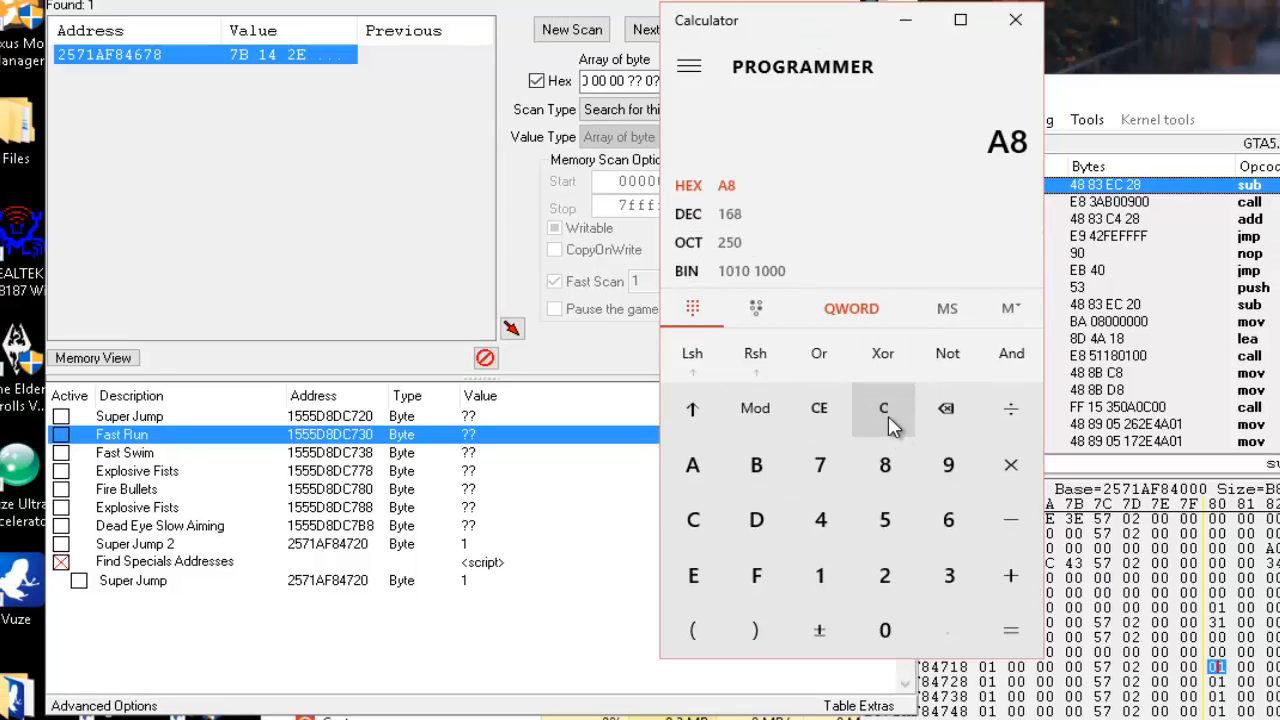
pyautogui.click(884, 410)
pyautogui.write('1555D8DC730')
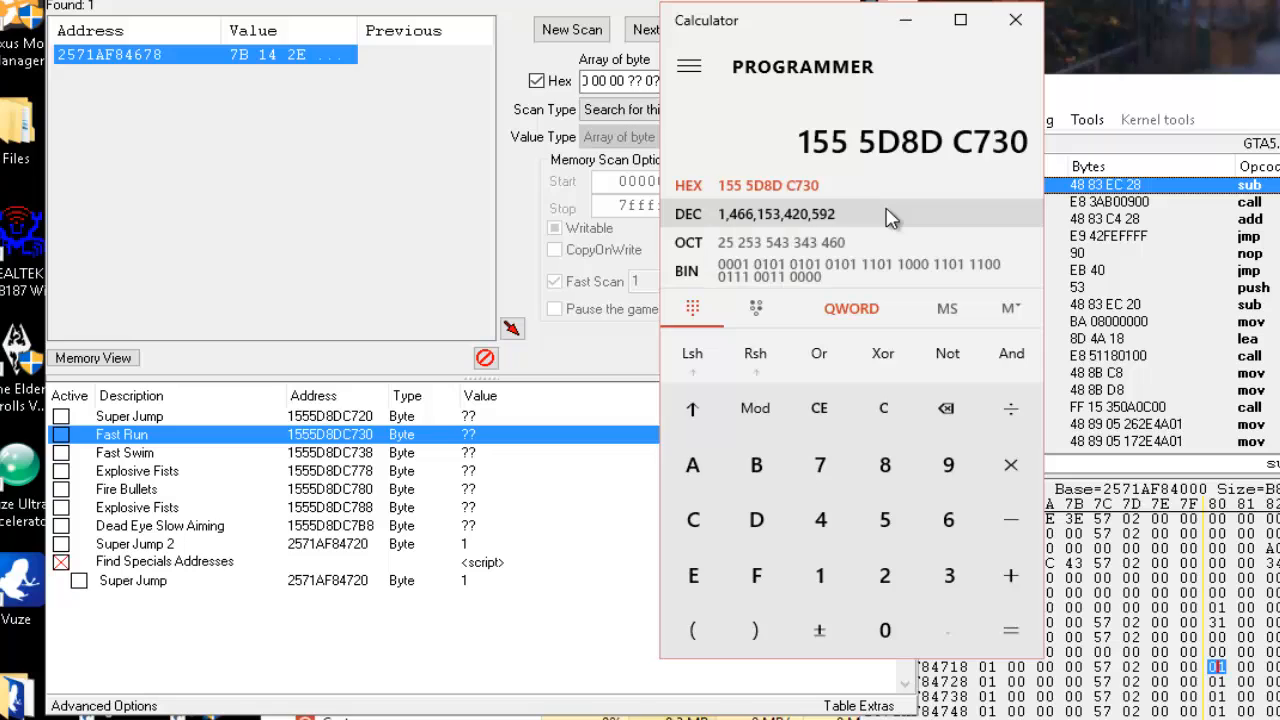
pyautogui.click(1010, 530)
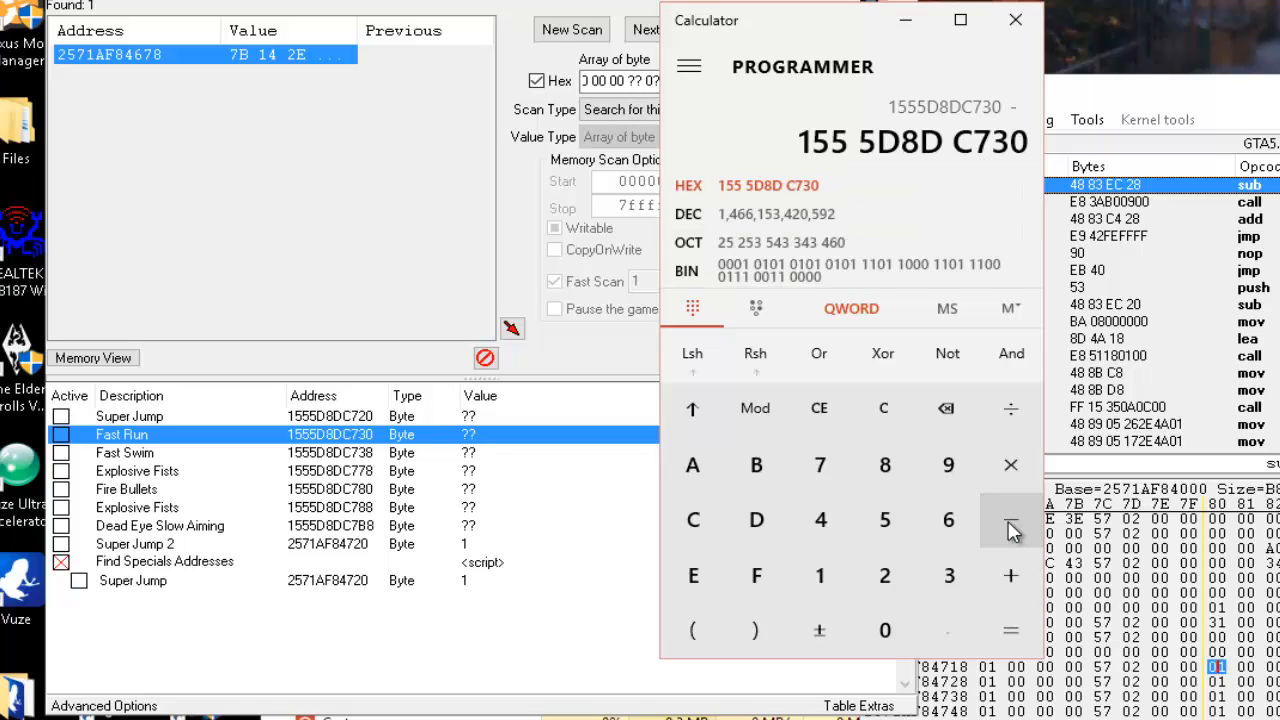
# Copy the original Super Jump entry's address and subtract 1555D8DC720 in the Calculator to get the Fast Run offset.
pyautogui.click(356, 418)
pyautogui.doubleClick(349, 418)
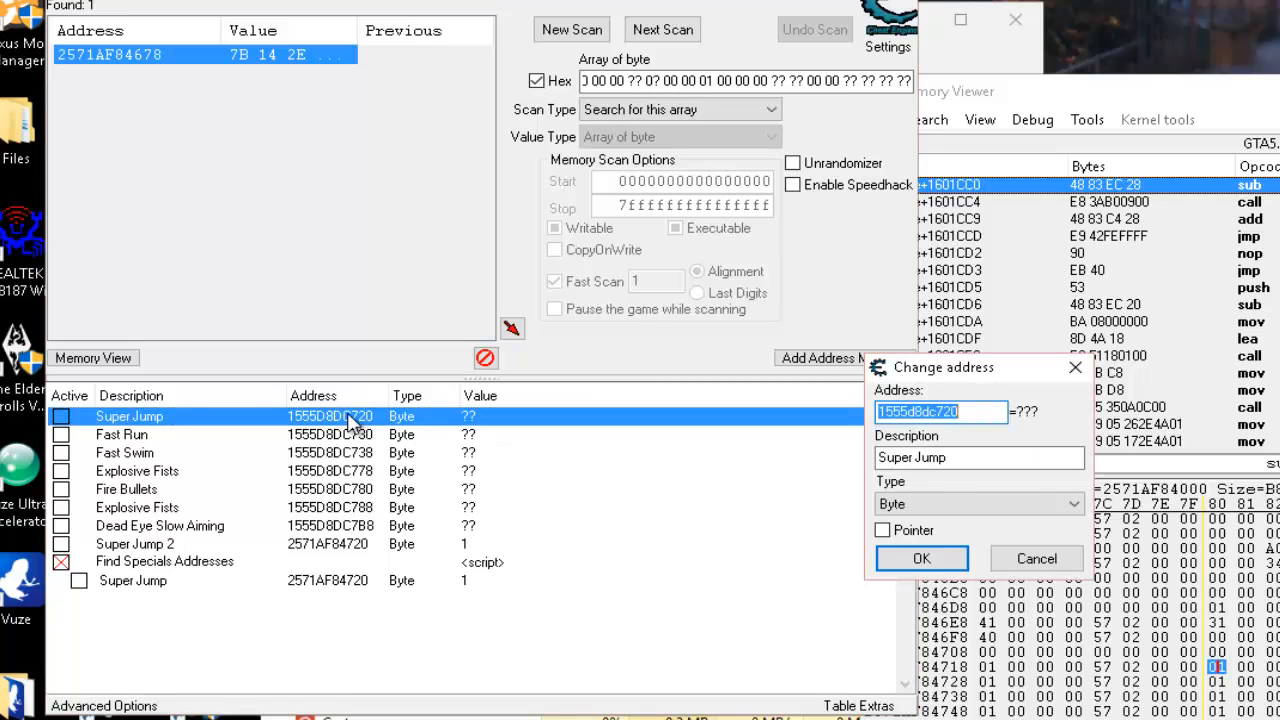
pyautogui.click(1037, 558)
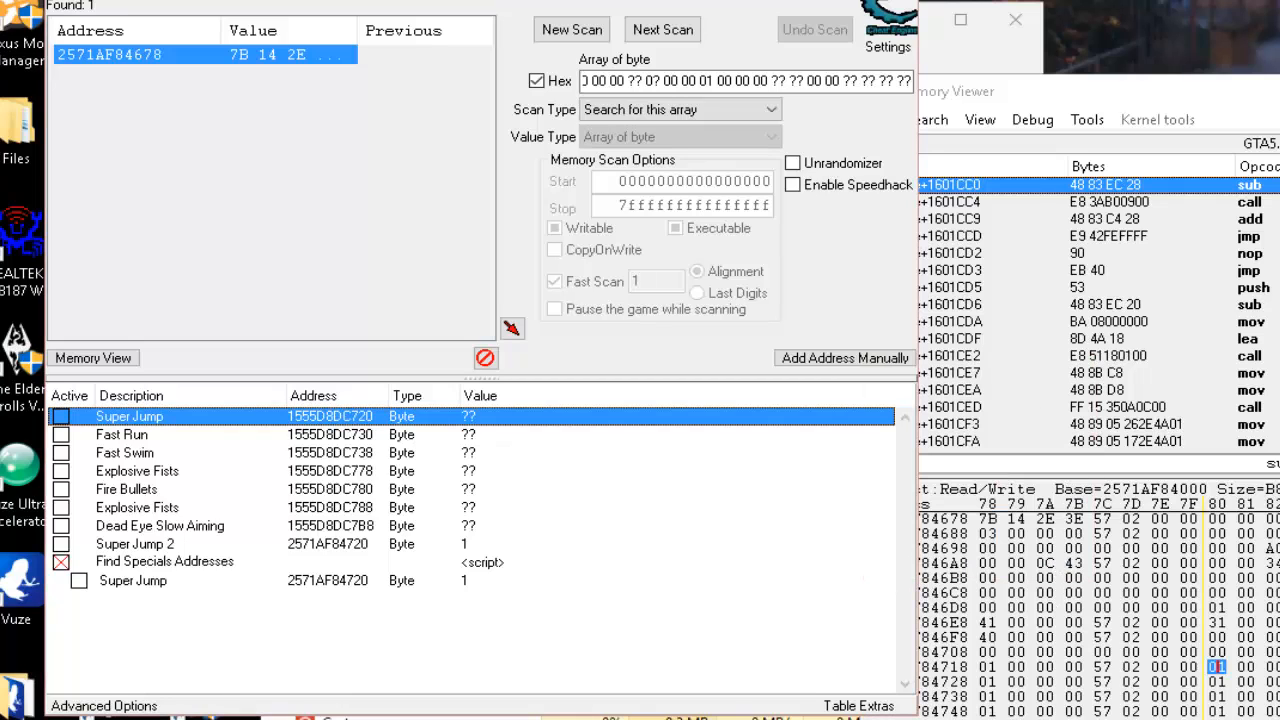
pyautogui.hotkey('alt', 'Tab')
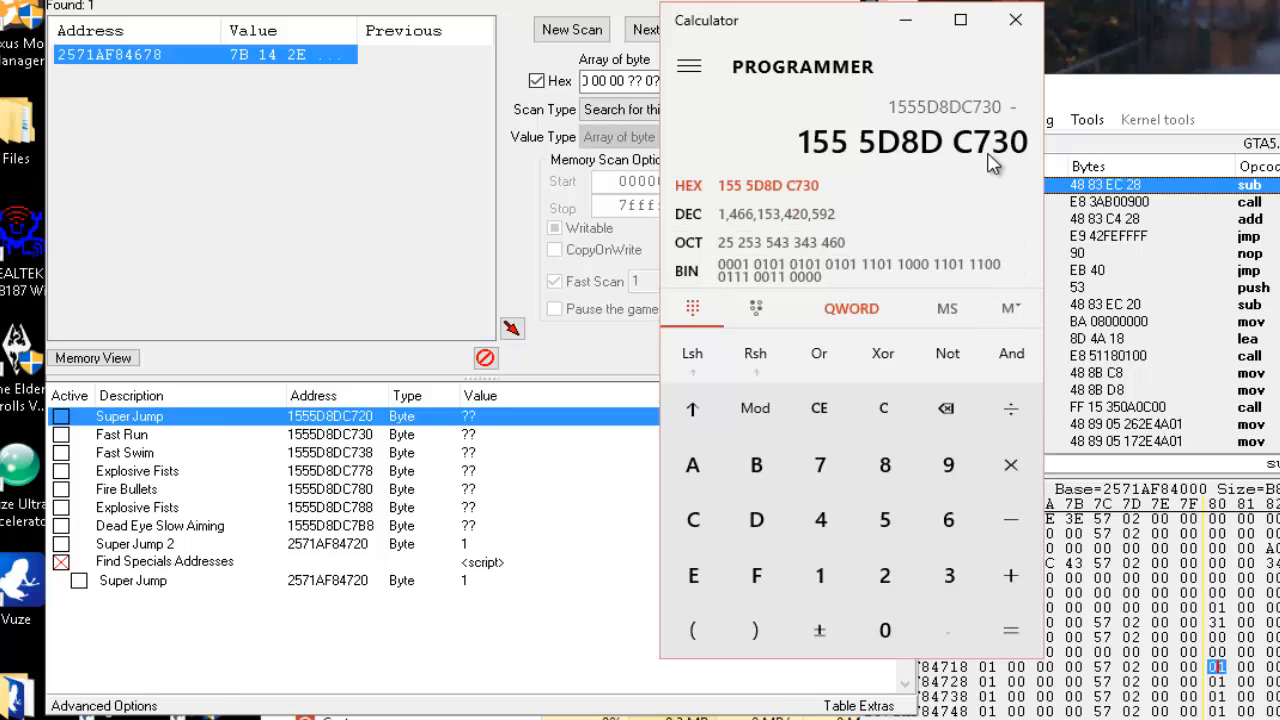
pyautogui.write('1555D8DC720')
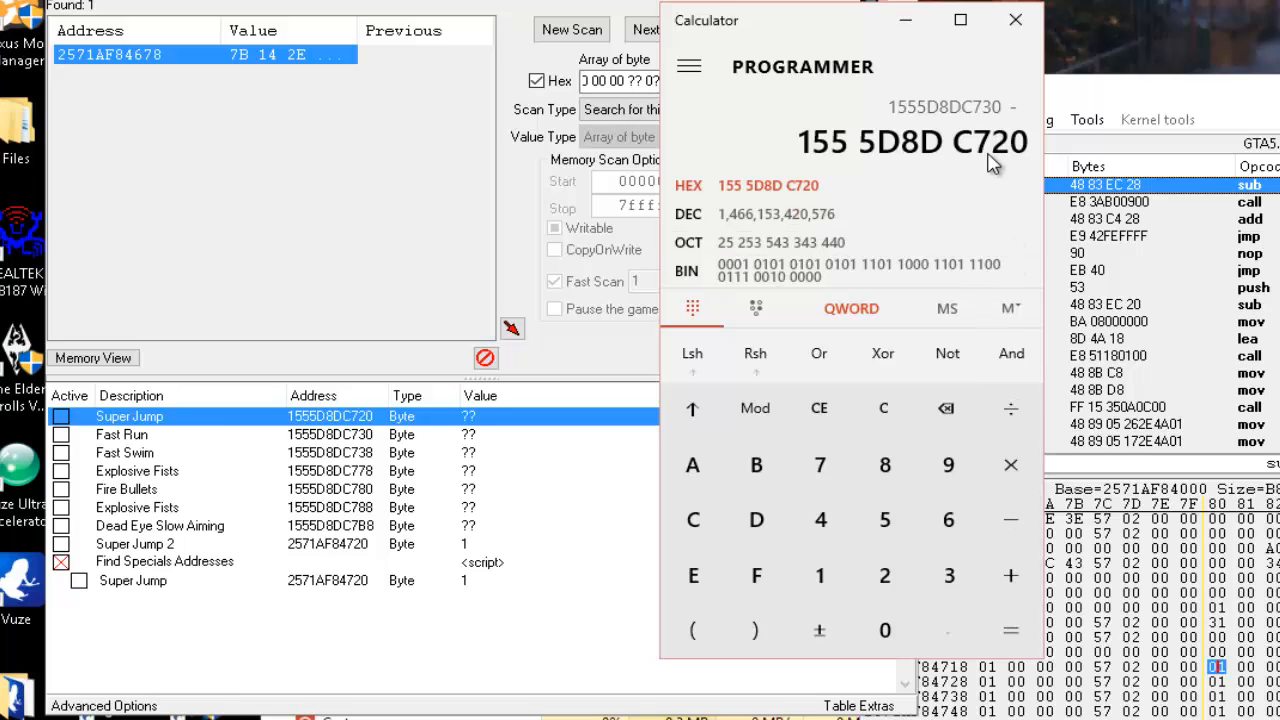
pyautogui.click(1018, 632)
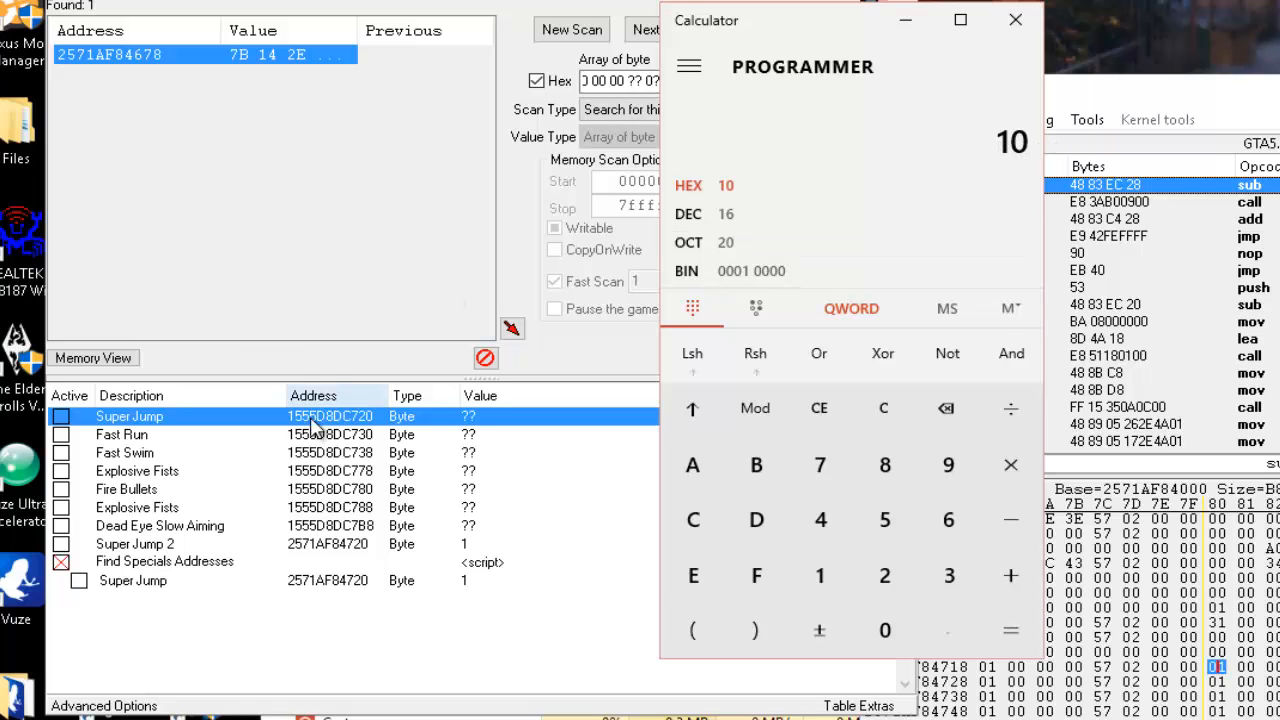
# Manually add an address entry for _special+10, nest it under the Find Specials Addresses script and describe it as Fast Run.
pyautogui.click(372, 628)
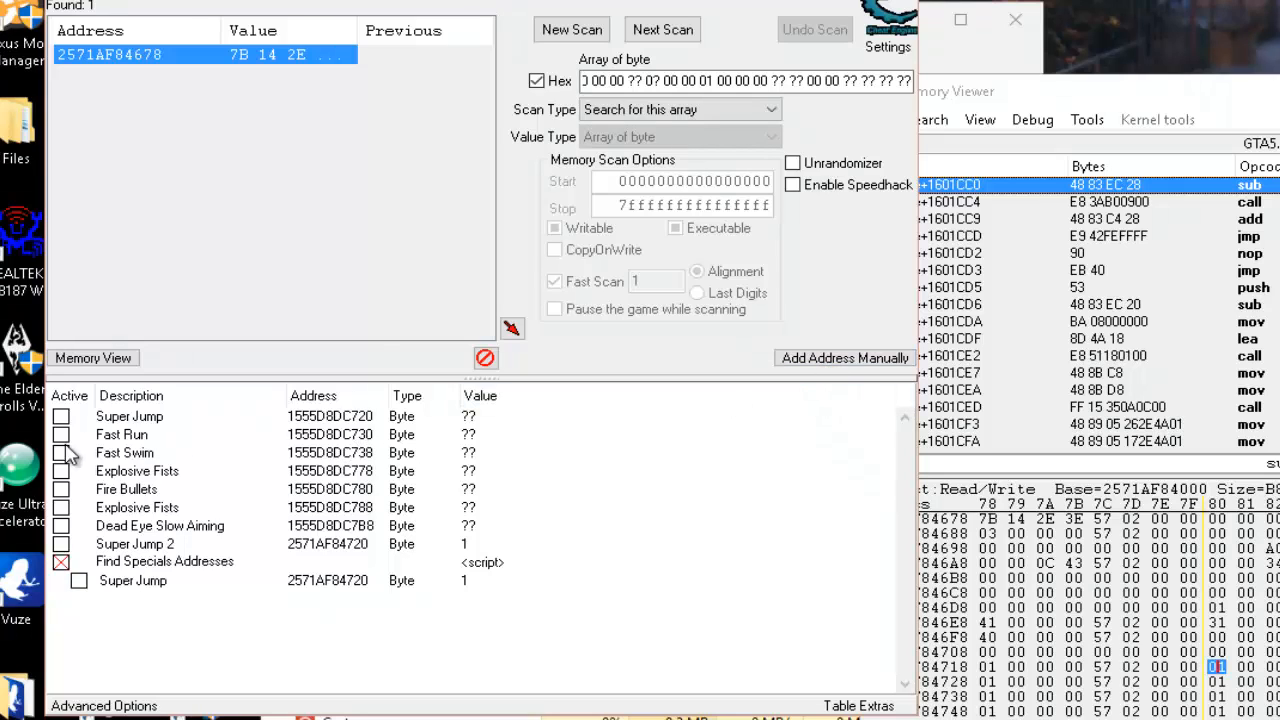
pyautogui.click(345, 418)
pyautogui.click(355, 436)
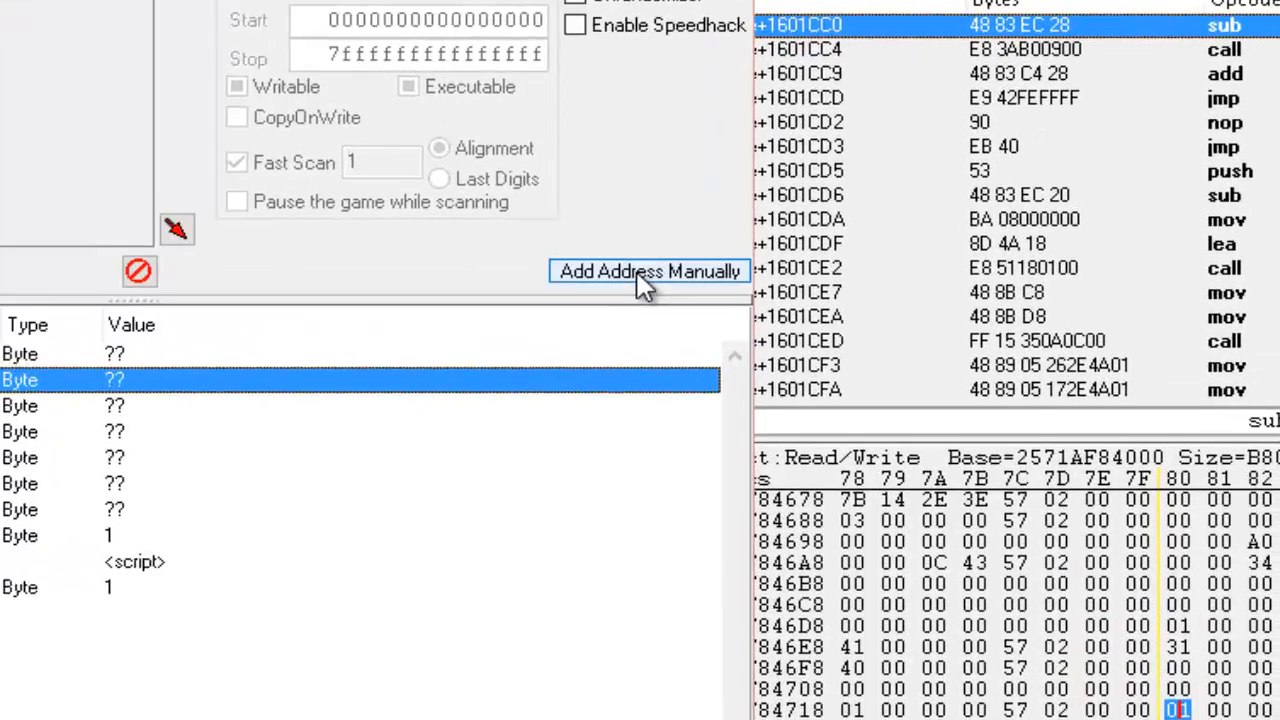
pyautogui.click(838, 359)
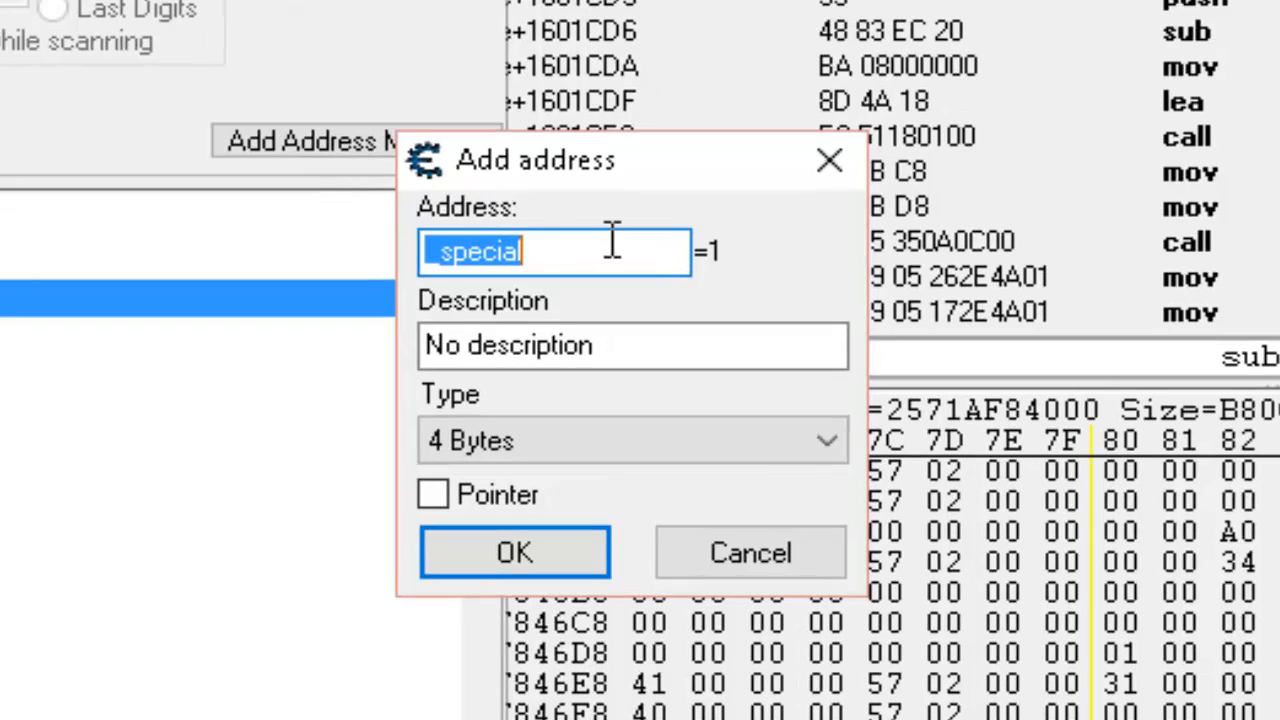
pyautogui.click(600, 267)
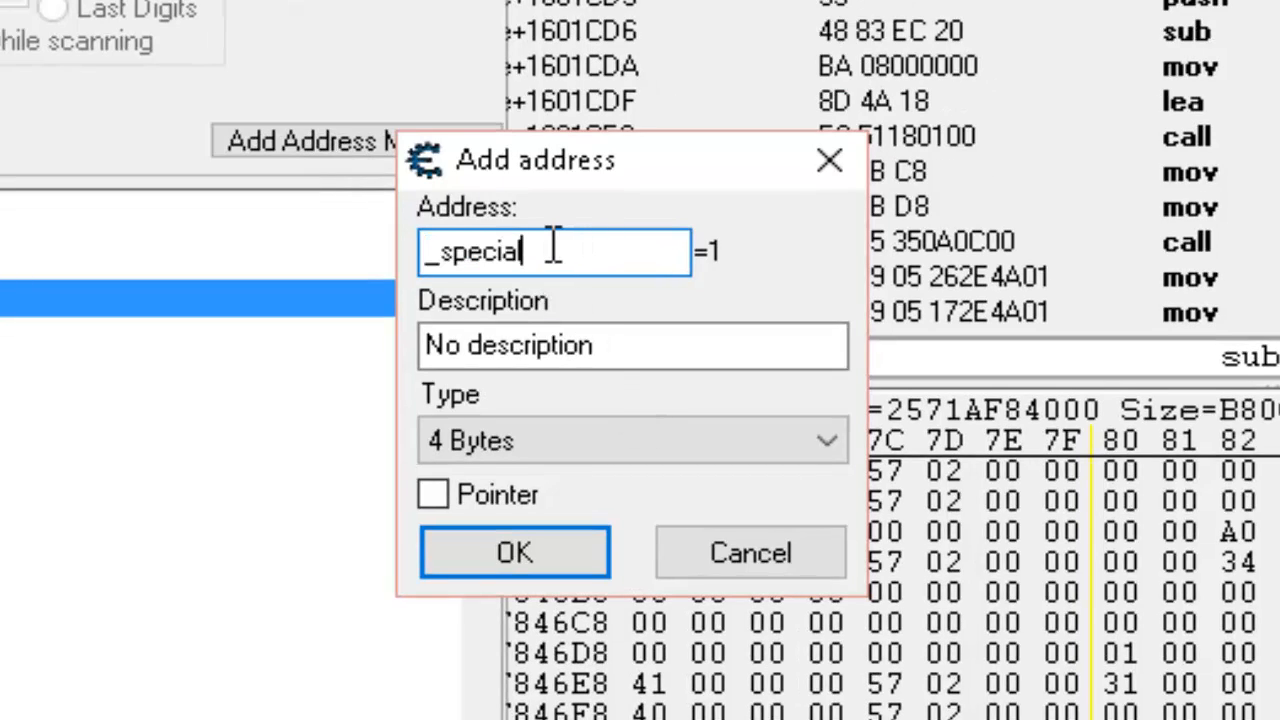
pyautogui.write('+10')
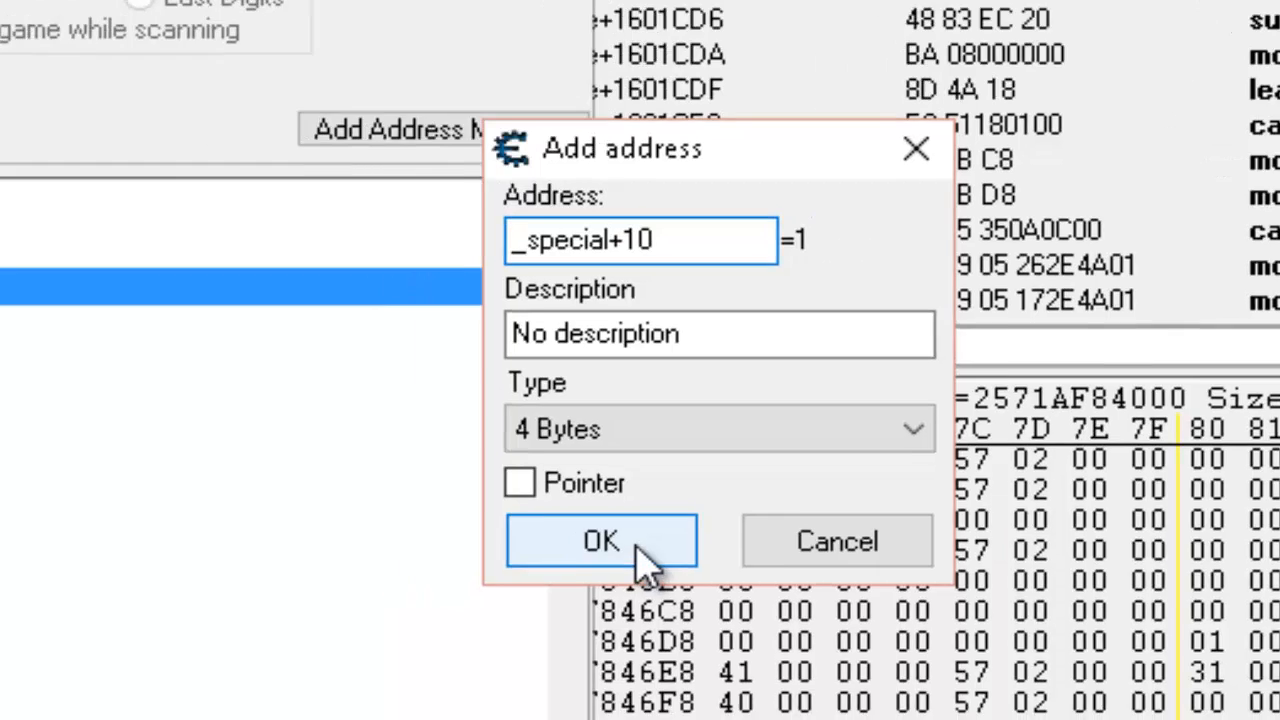
pyautogui.click(636, 546)
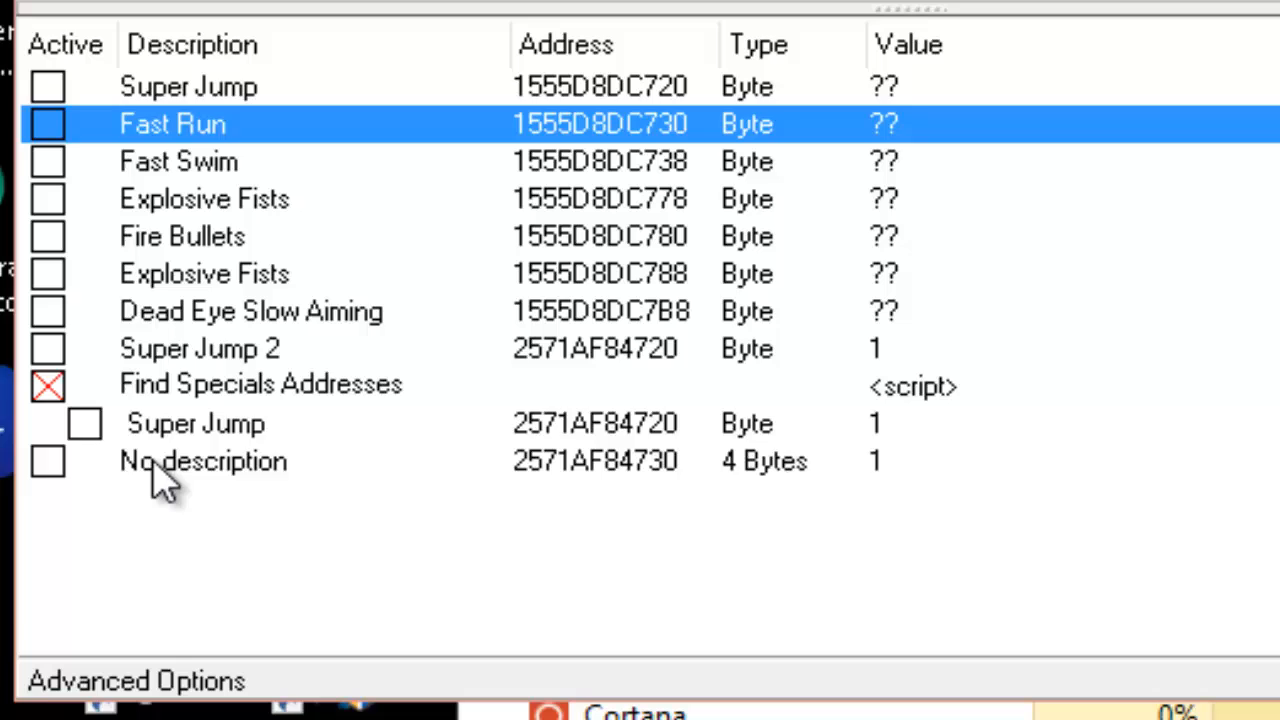
pyautogui.moveTo(155, 470); pyautogui.dragTo(182, 392)
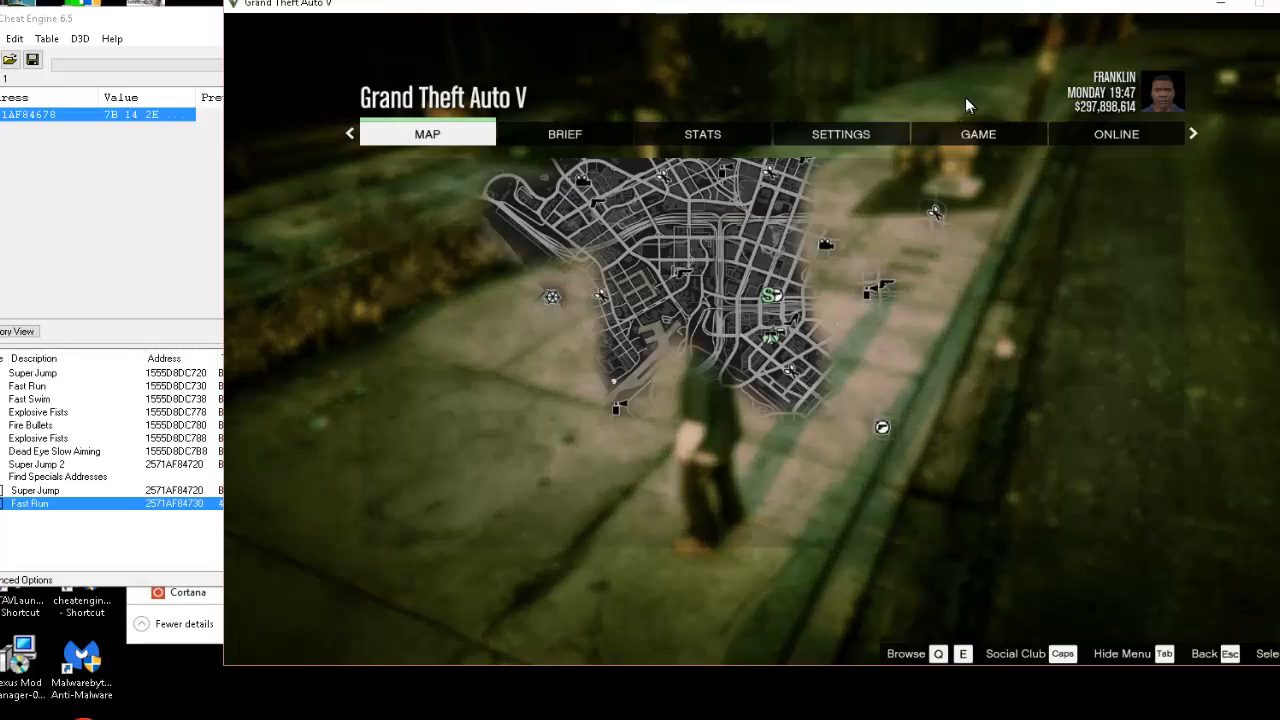
# Resume Grand Theft Auto V, run the character forward to test Fast Run, and return to Cheat Engine.
pyautogui.press('Escape')
pyautogui.press('w')
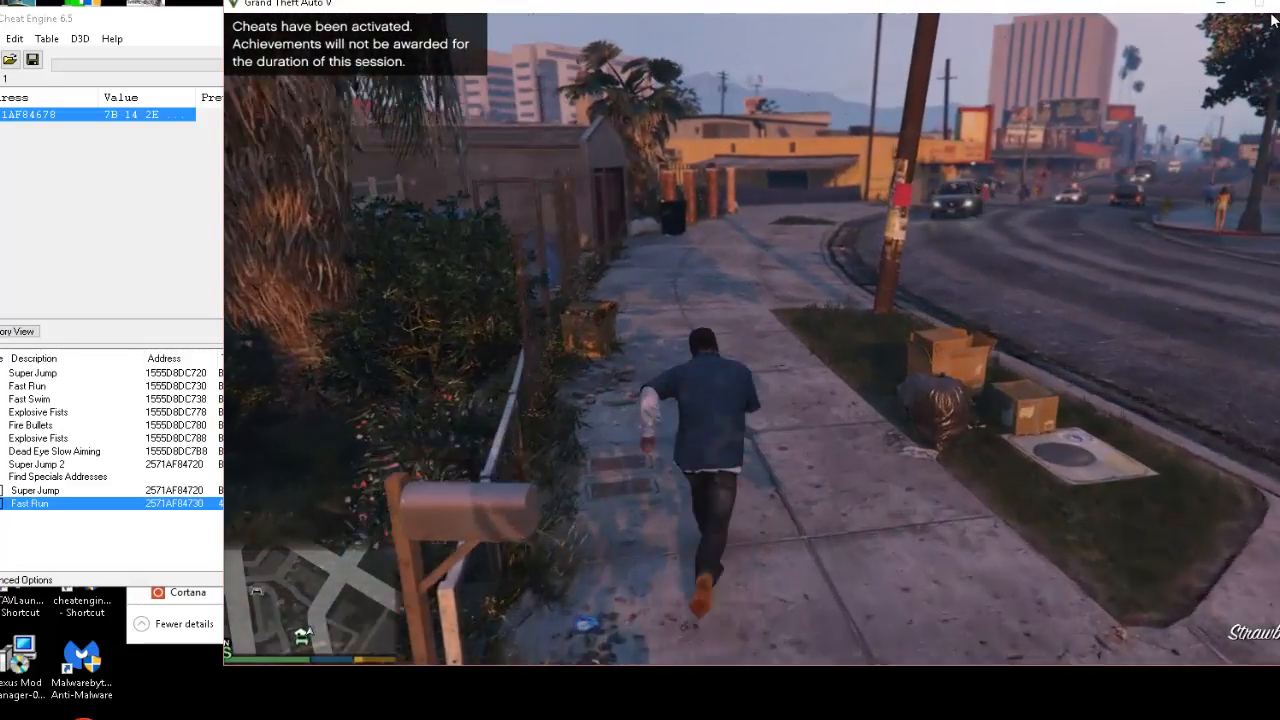
pyautogui.hotkey('alt', 'Tab')
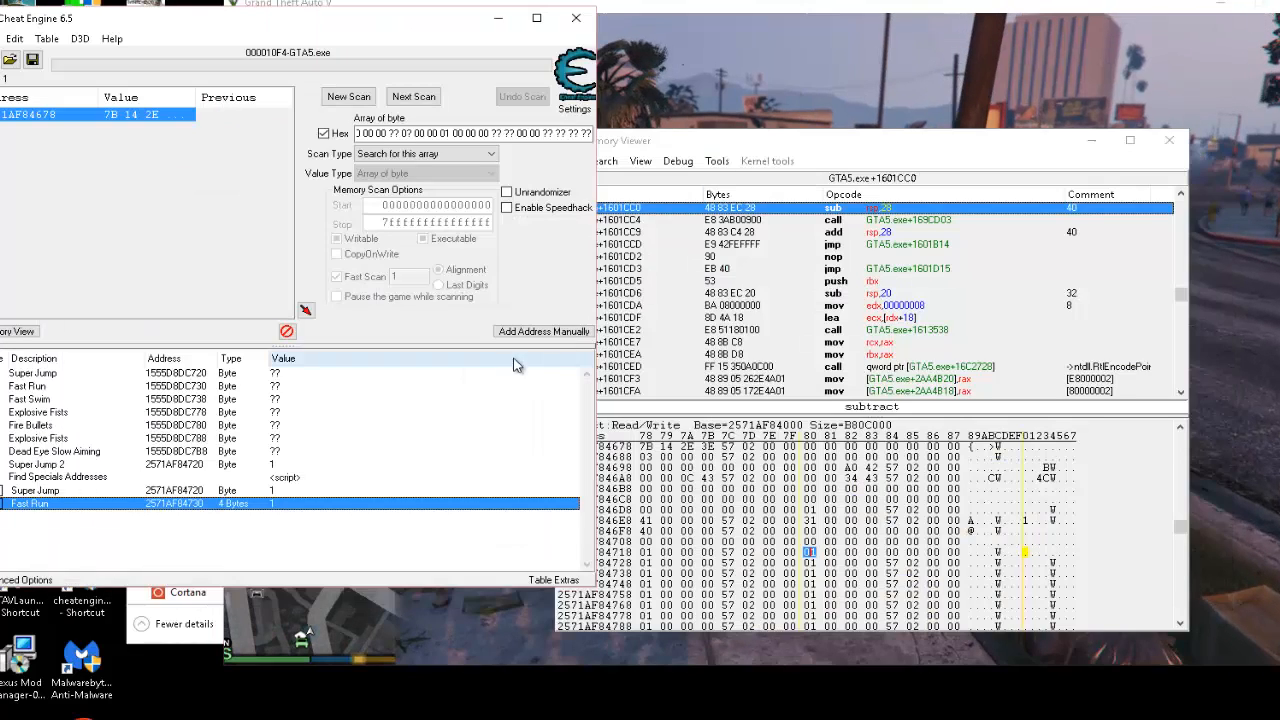
# Change the nested Fast Run entry's value type to Byte.
pyautogui.doubleClick(248, 506)
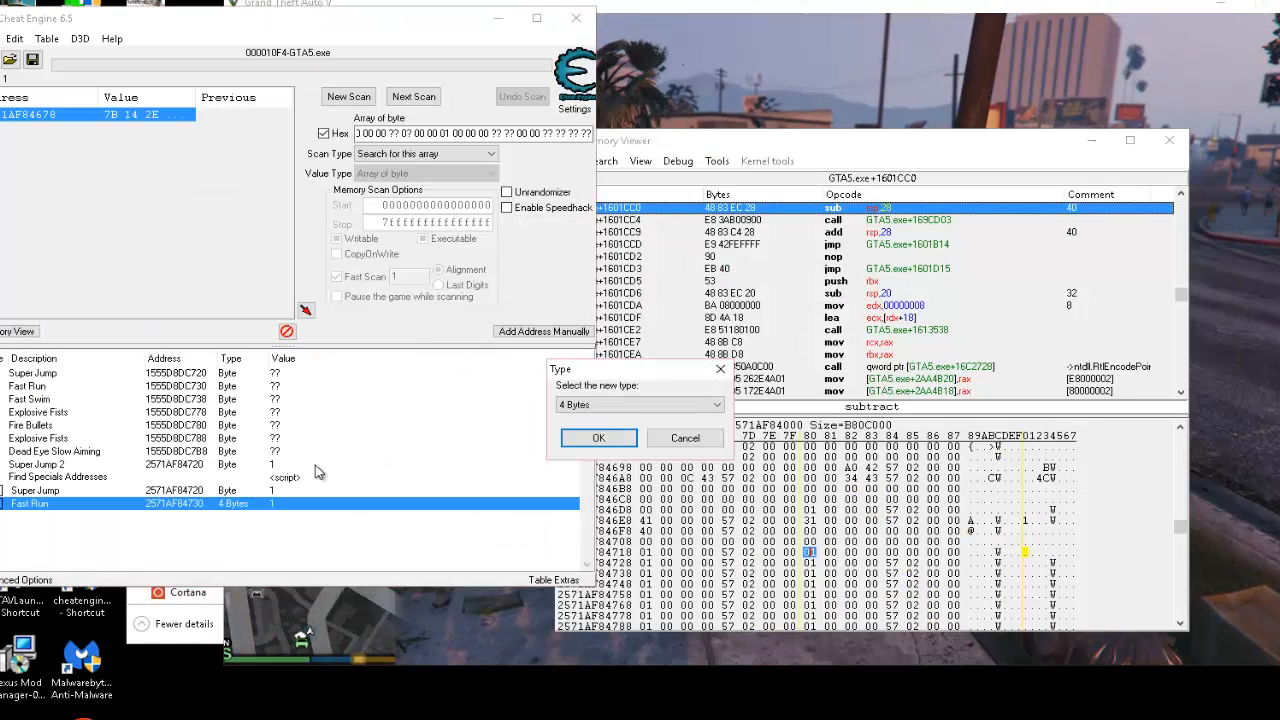
pyautogui.click(607, 405)
pyautogui.click(600, 418)
pyautogui.click(600, 437)
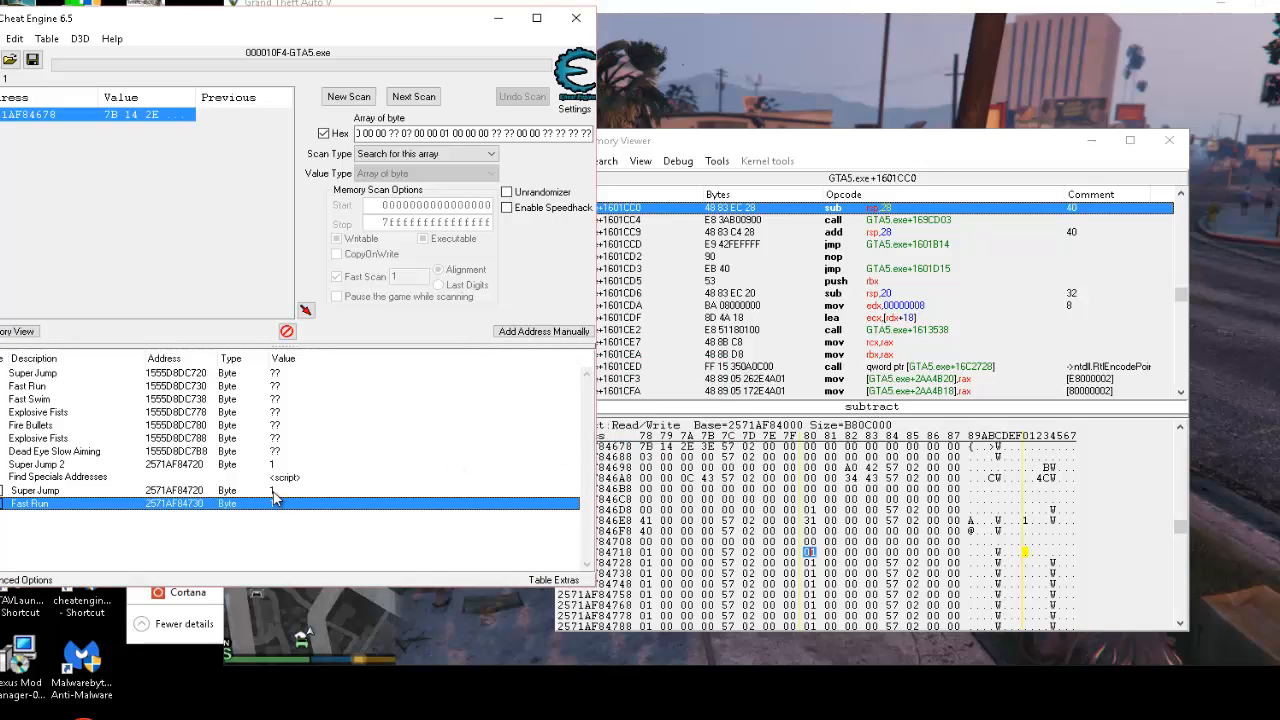
# Set the values of the nested Super Jump and Fast Run entries to 5.
pyautogui.doubleClick(272, 491)
pyautogui.click(786, 441)
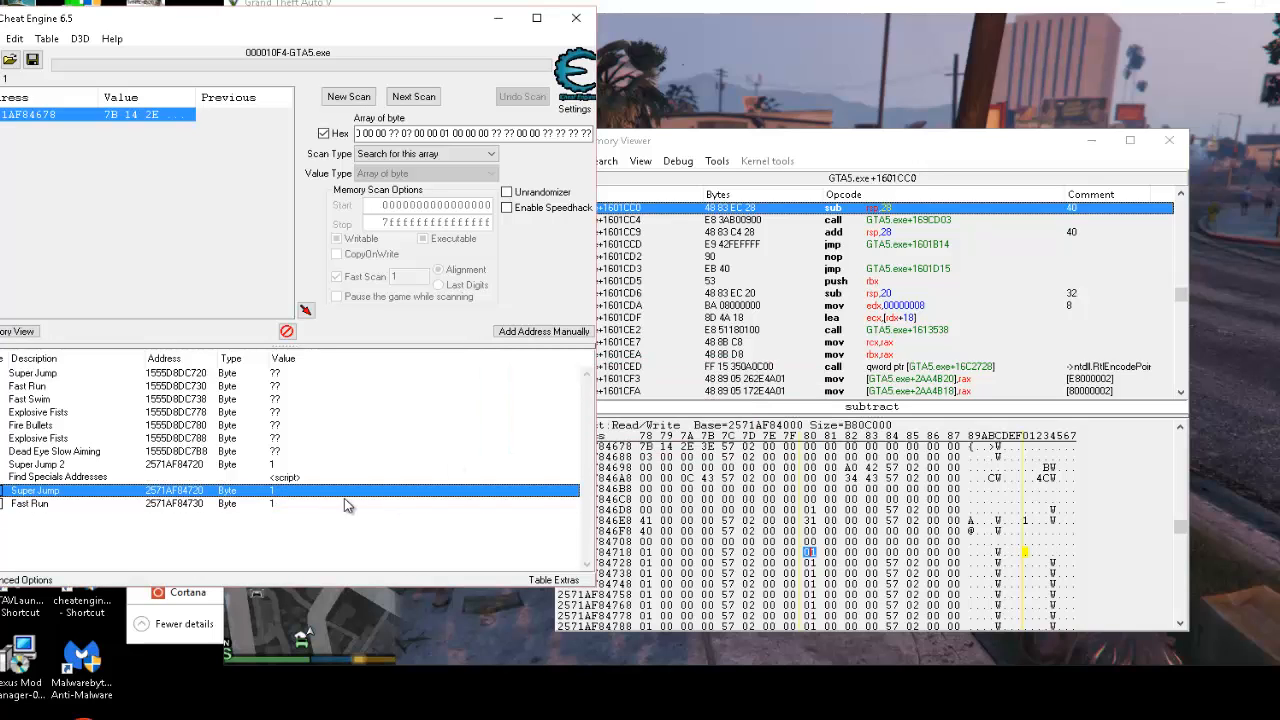
pyautogui.keyDown('shift'); pyautogui.click(272, 504); pyautogui.keyUp('shift')
pyautogui.doubleClick(272, 504)
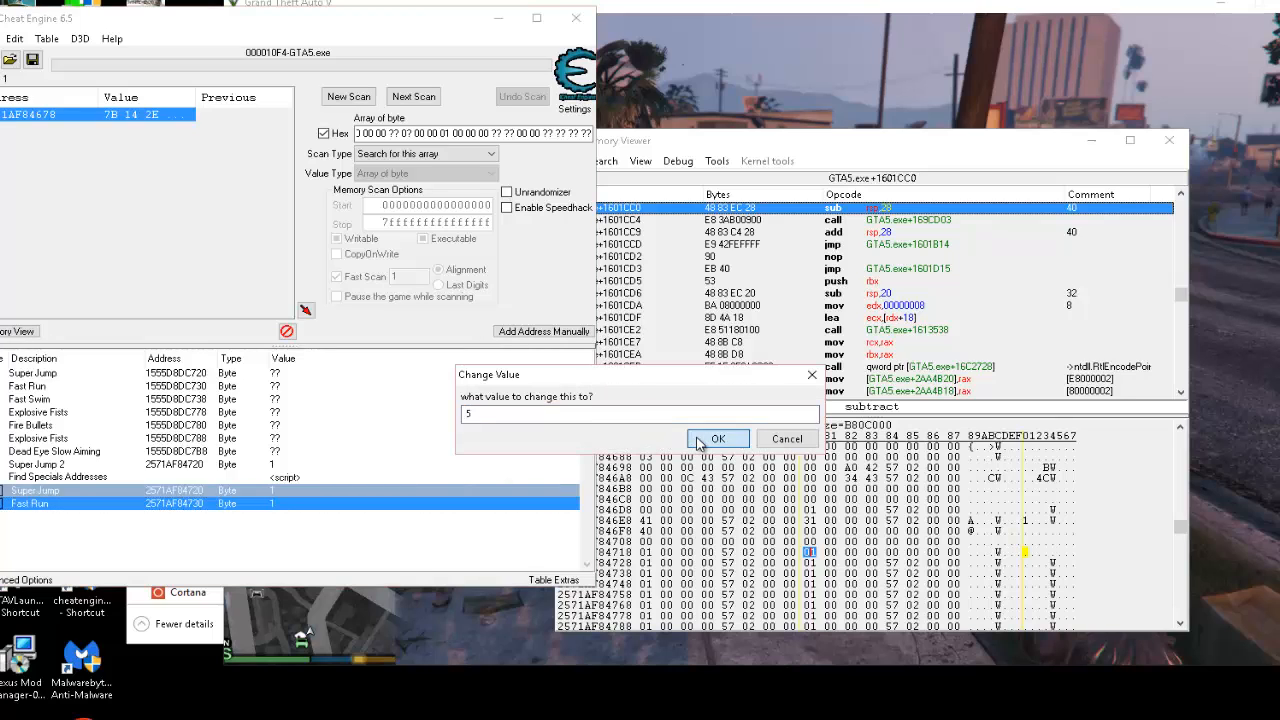
pyautogui.click(700, 441)
# Resume Grand Theft Auto V, jump and run the character forward to test both abilities, and return to Cheat Engine.
pyautogui.click(911, 72)
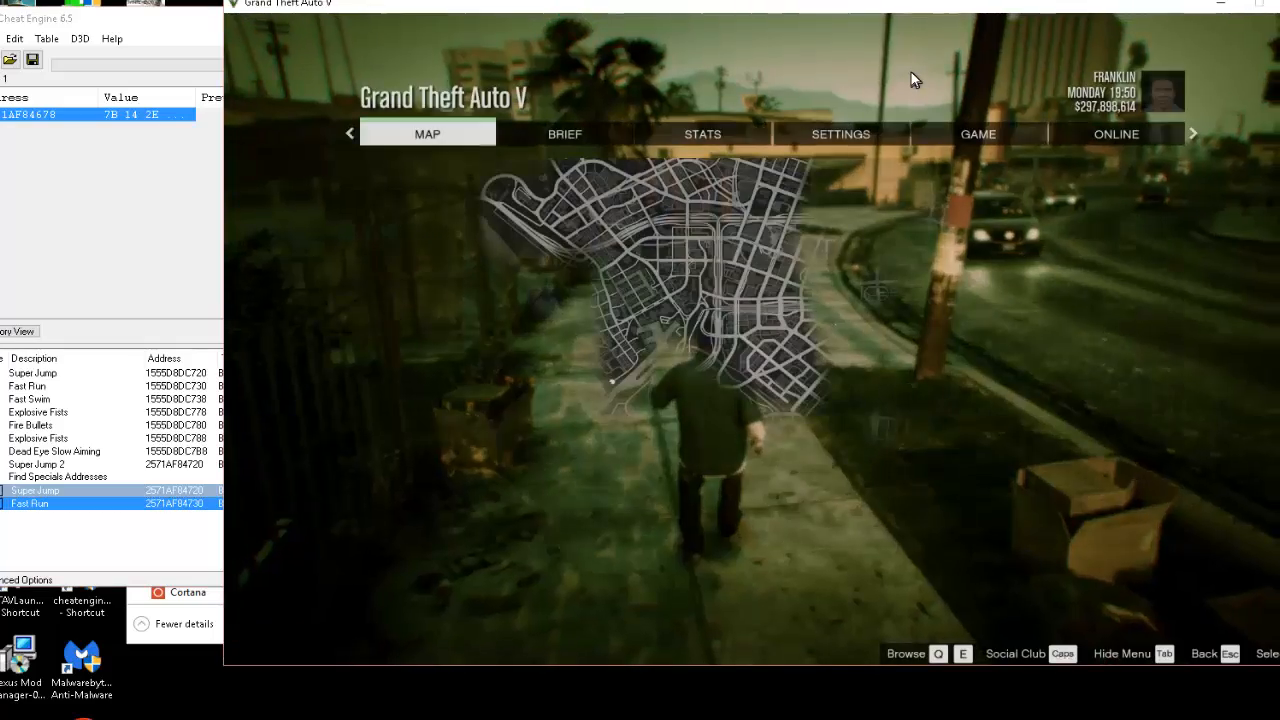
pyautogui.press('Escape')
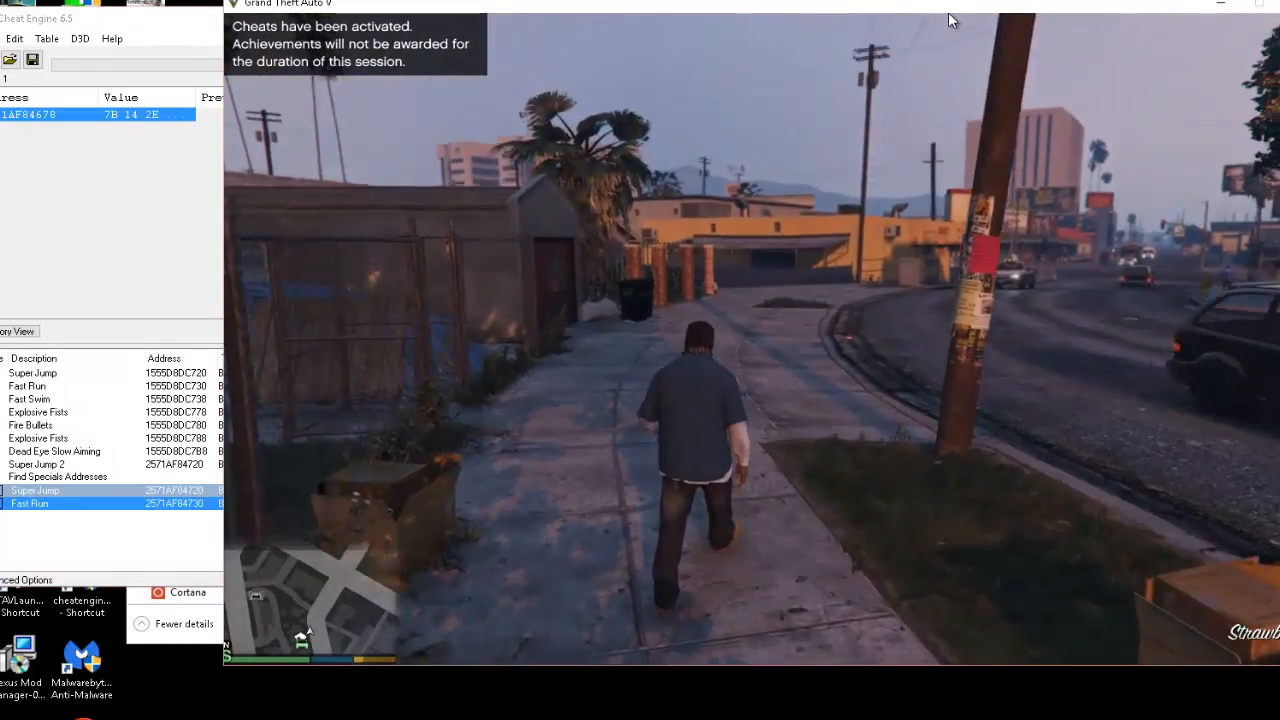
pyautogui.press('space')
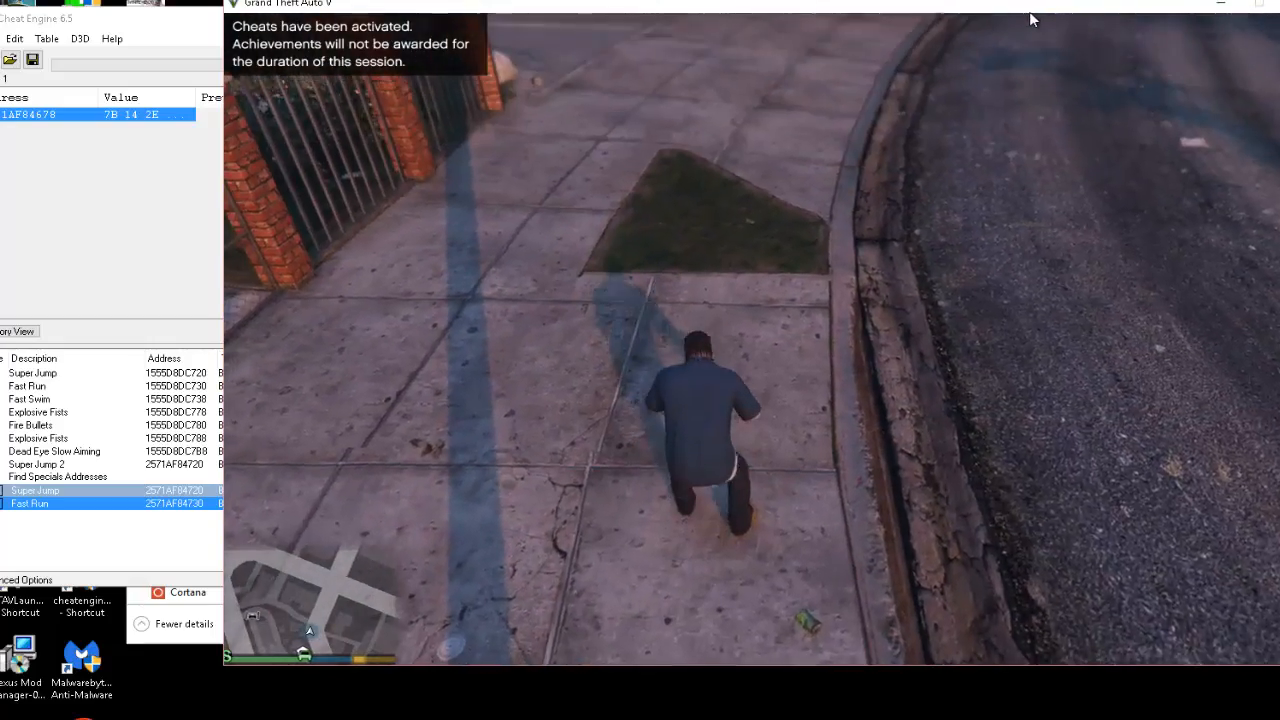
pyautogui.press('w')
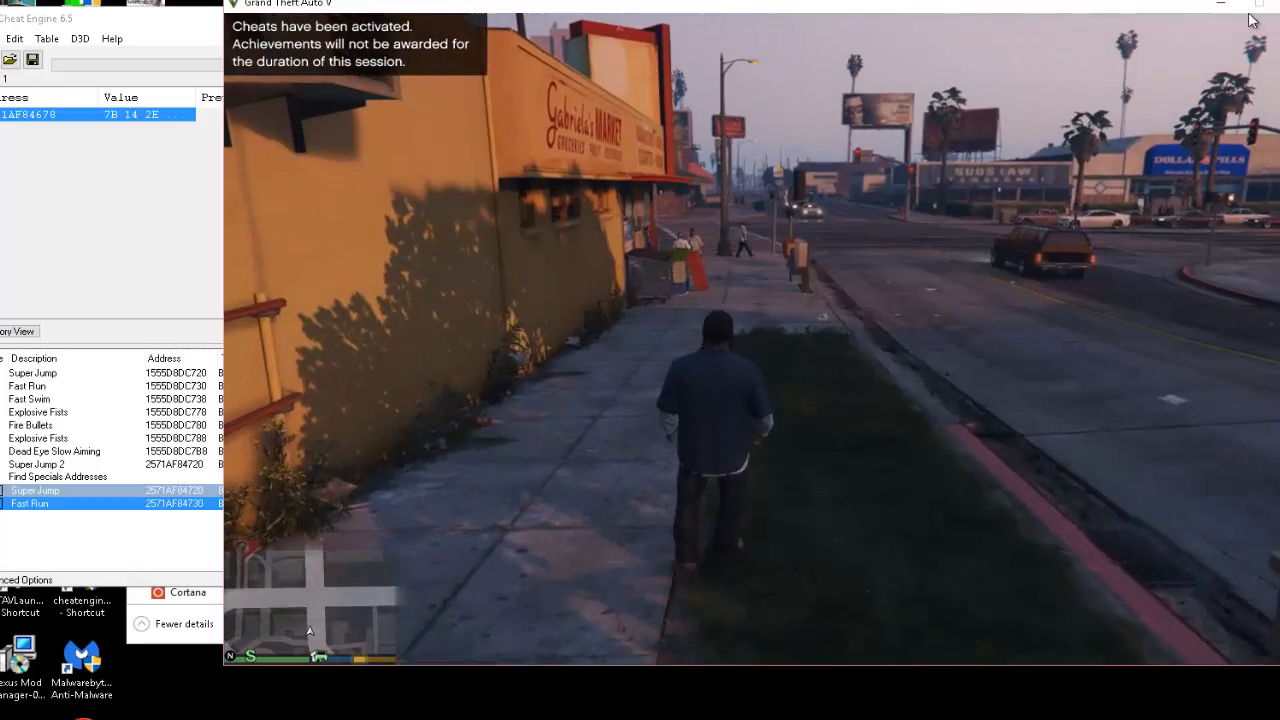
pyautogui.hotkey('alt', 'Tab')
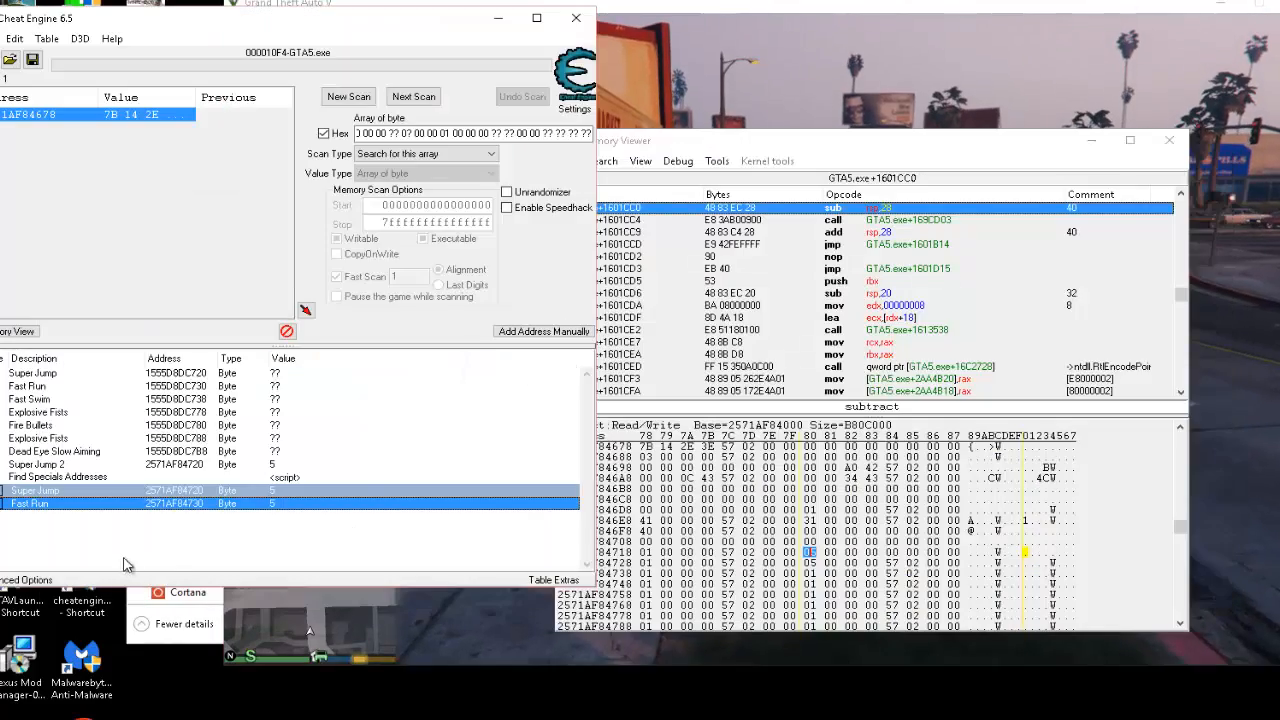
pyautogui.click(125, 565)
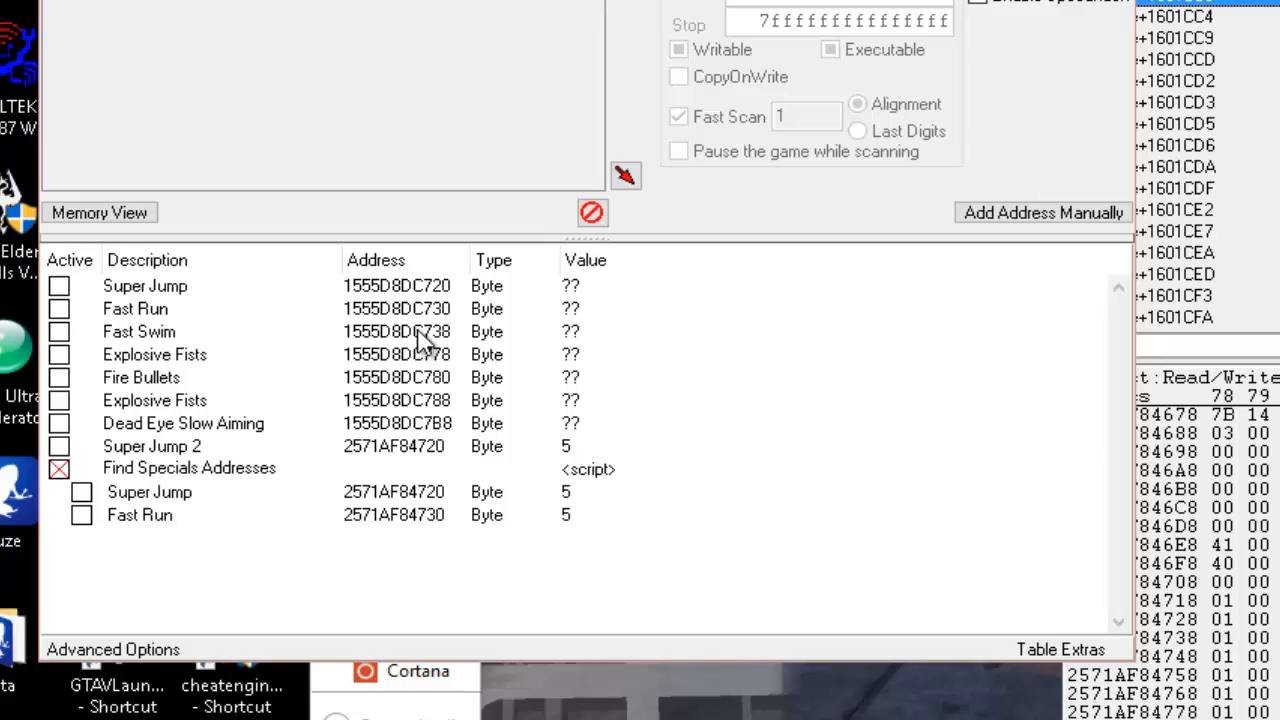
# Copy the original Fast Swim entry's address and enter 1555D8DC738 in the cleared Calculator in hex as the number to subtract from.
pyautogui.click(437, 335)
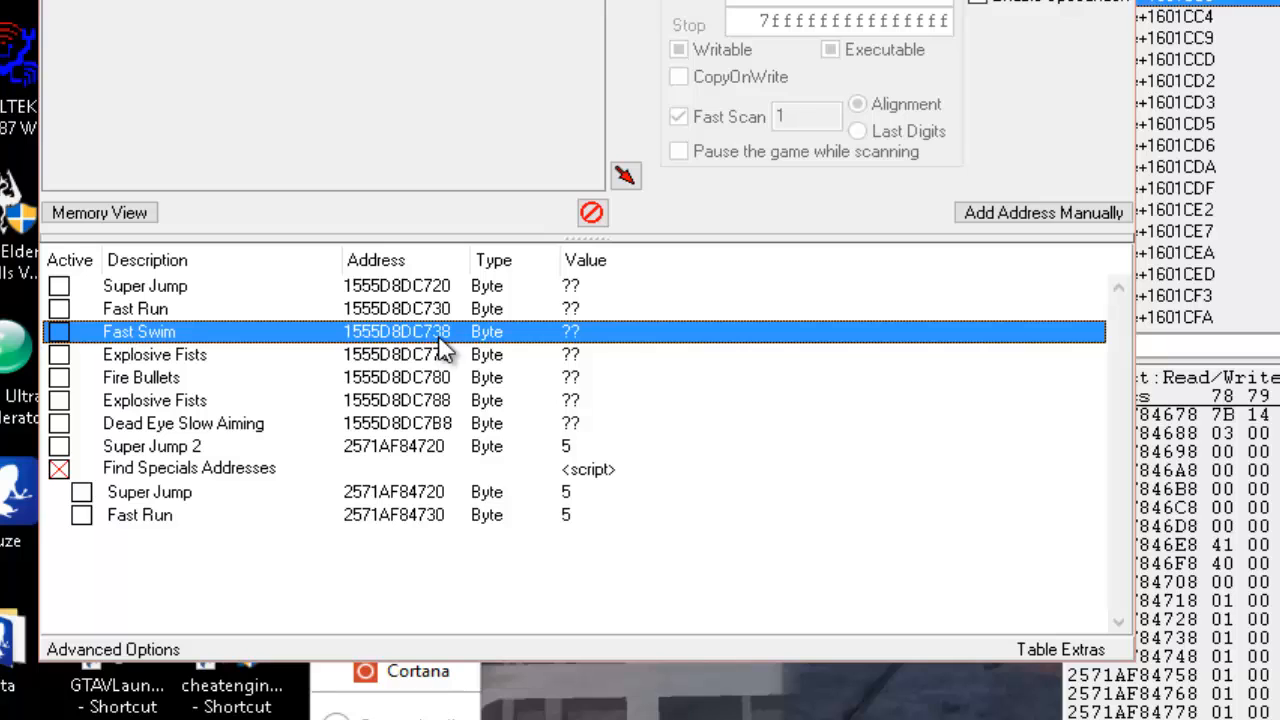
pyautogui.doubleClick(439, 339)
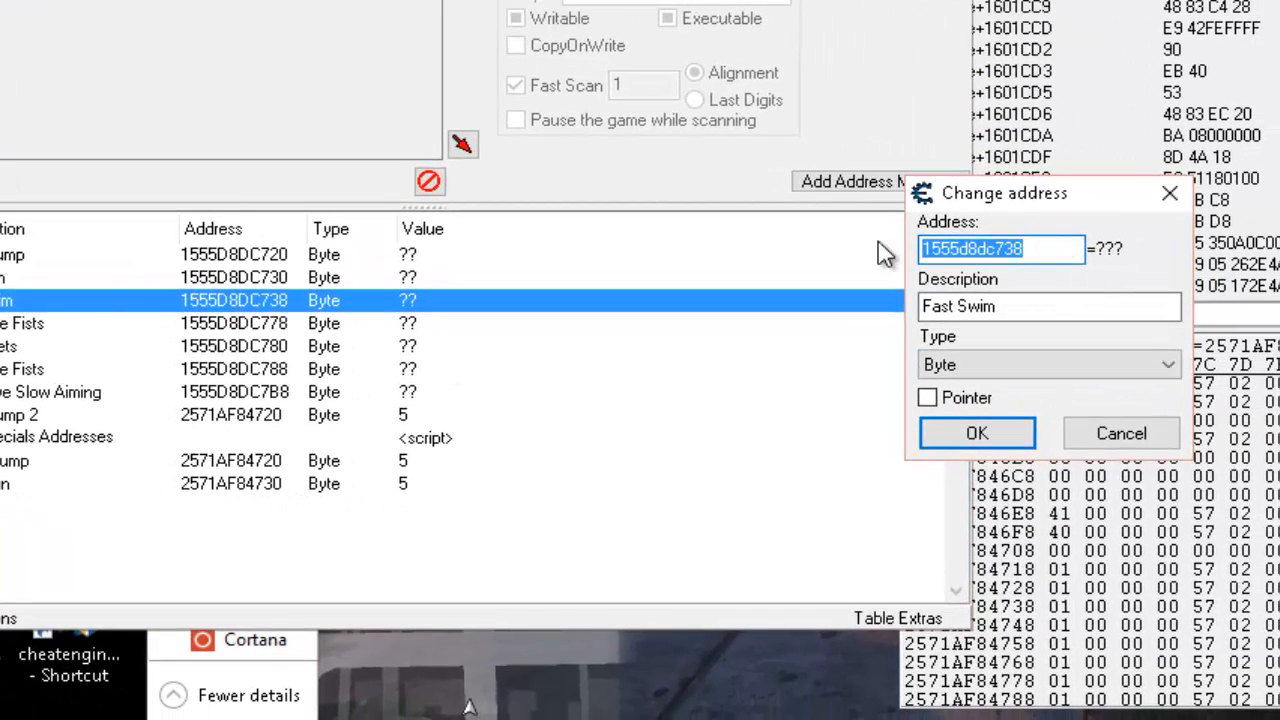
pyautogui.click(1125, 433)
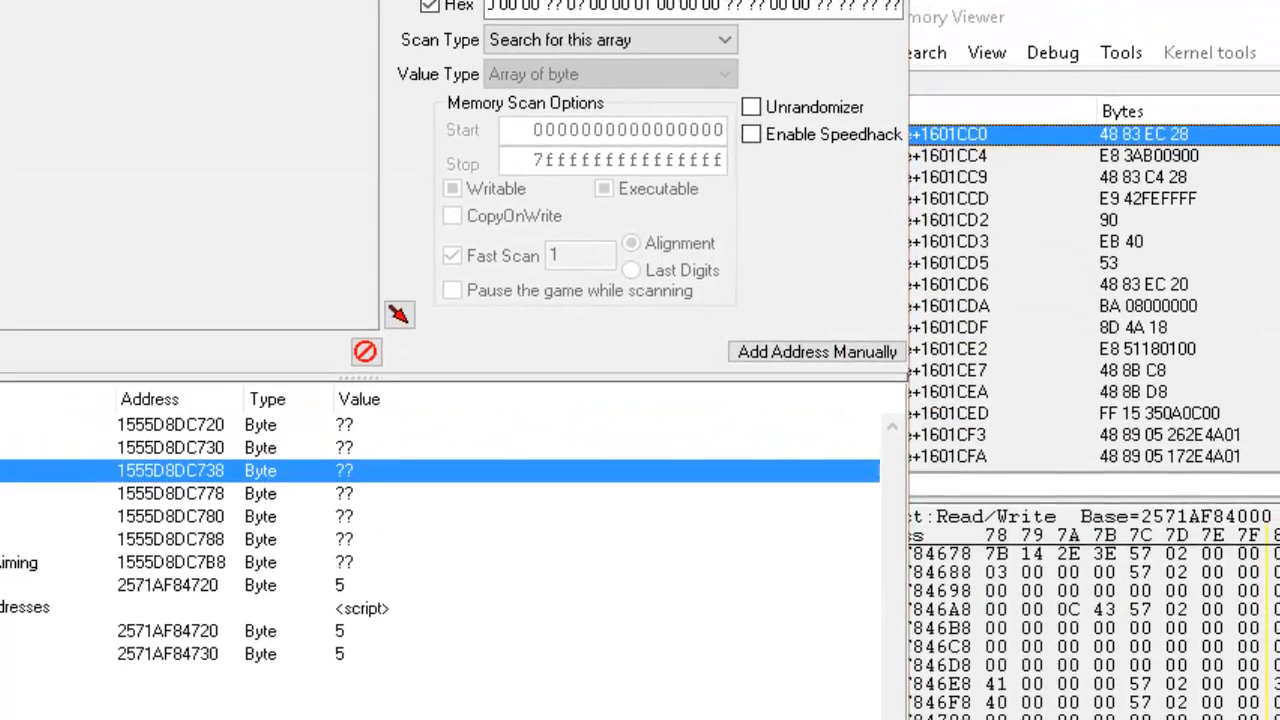
pyautogui.click(465, 718)
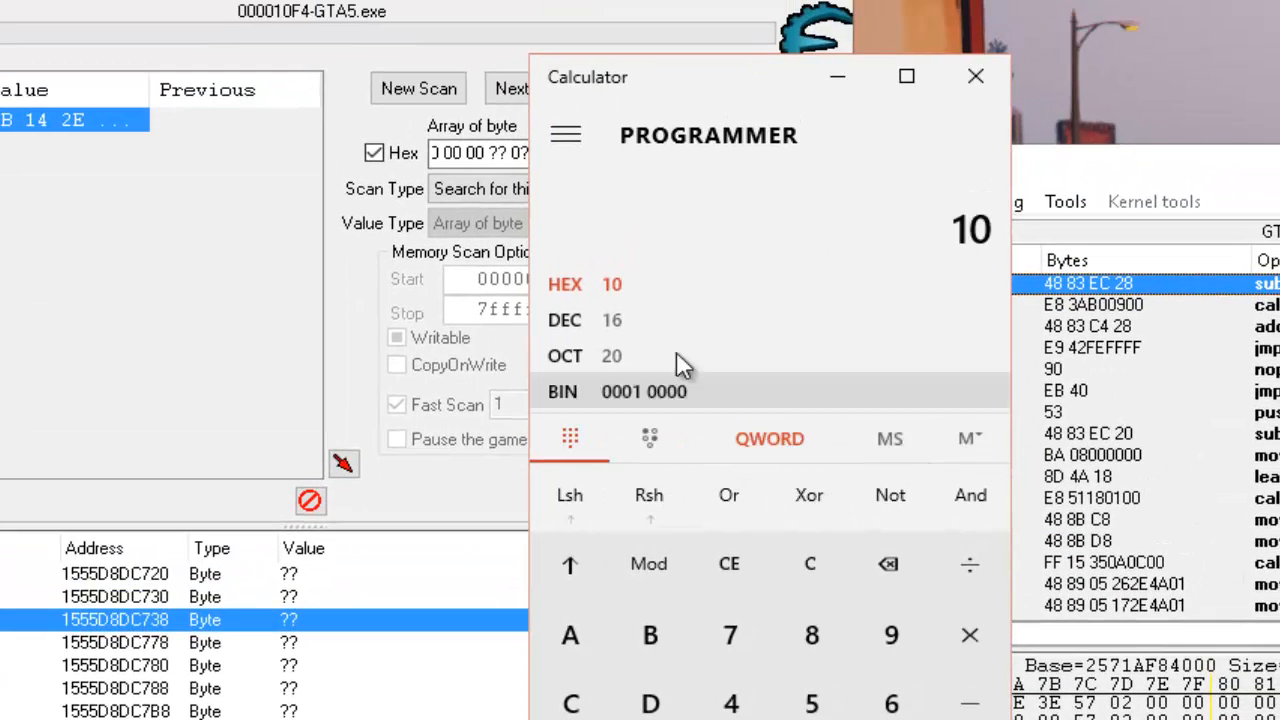
pyautogui.click(818, 565)
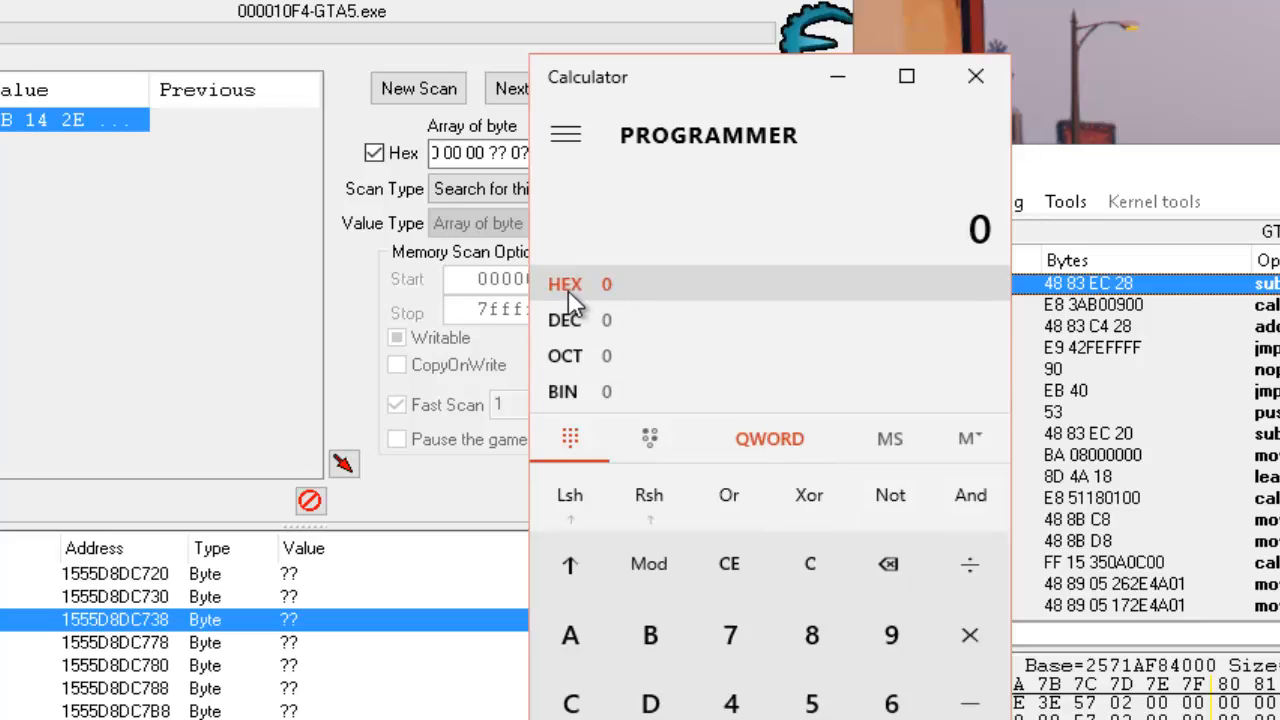
pyautogui.write('1555D8DC738')
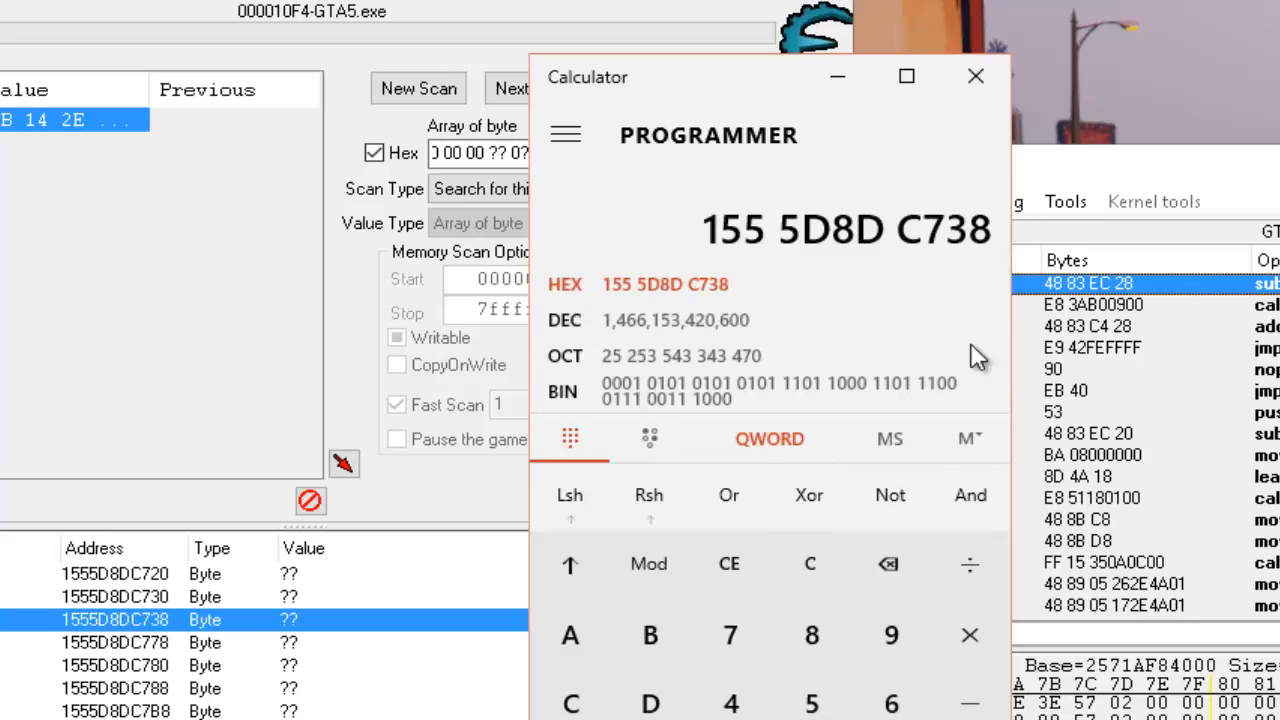
pyautogui.click(978, 708)
# Copy the original Super Jump entry's address and subtract 1555D8DC720 in the Calculator to get the Fast Swim offset.
pyautogui.click(101, 566)
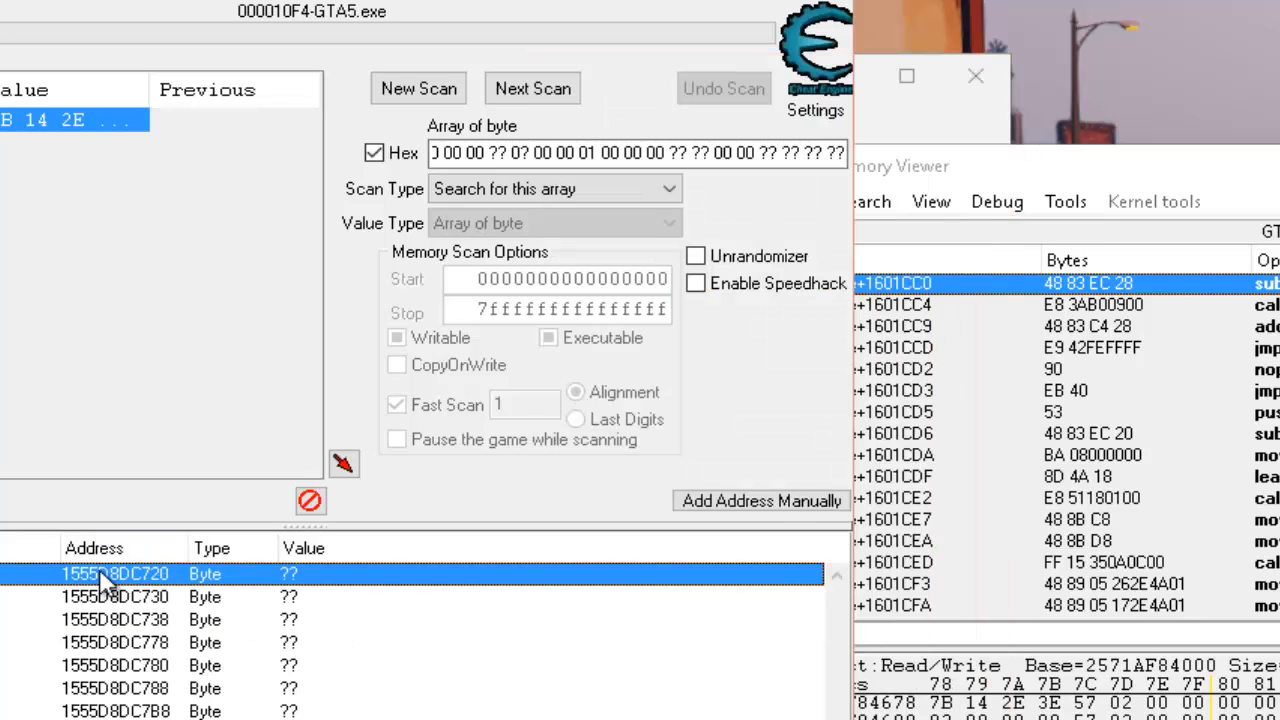
pyautogui.doubleClick(99, 568)
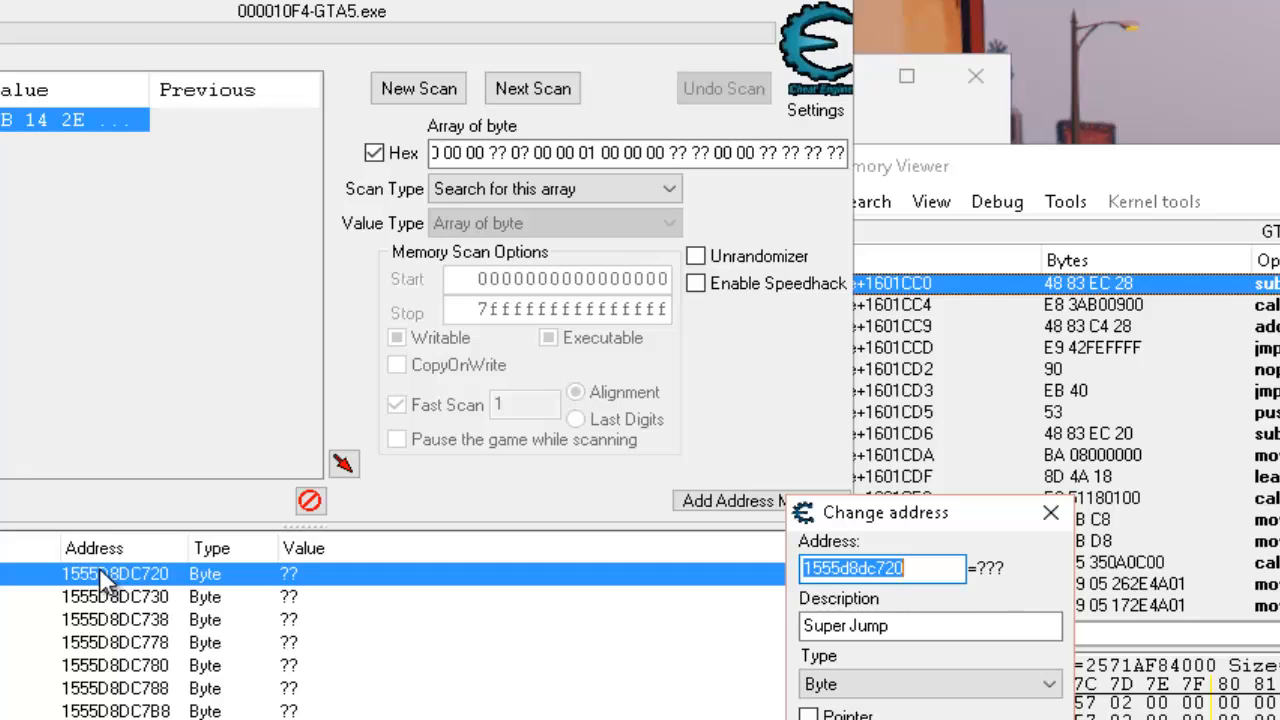
pyautogui.hotkey('alt', 'Tab')
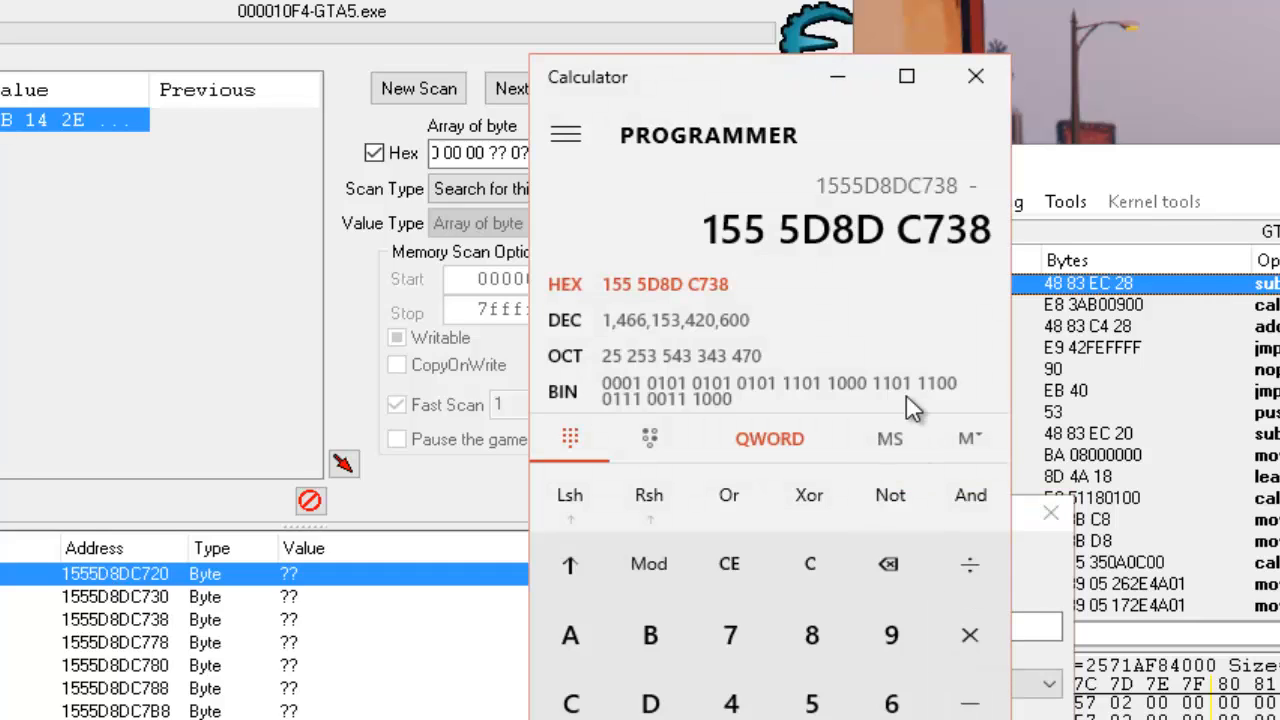
pyautogui.write('155 5D8D C720')
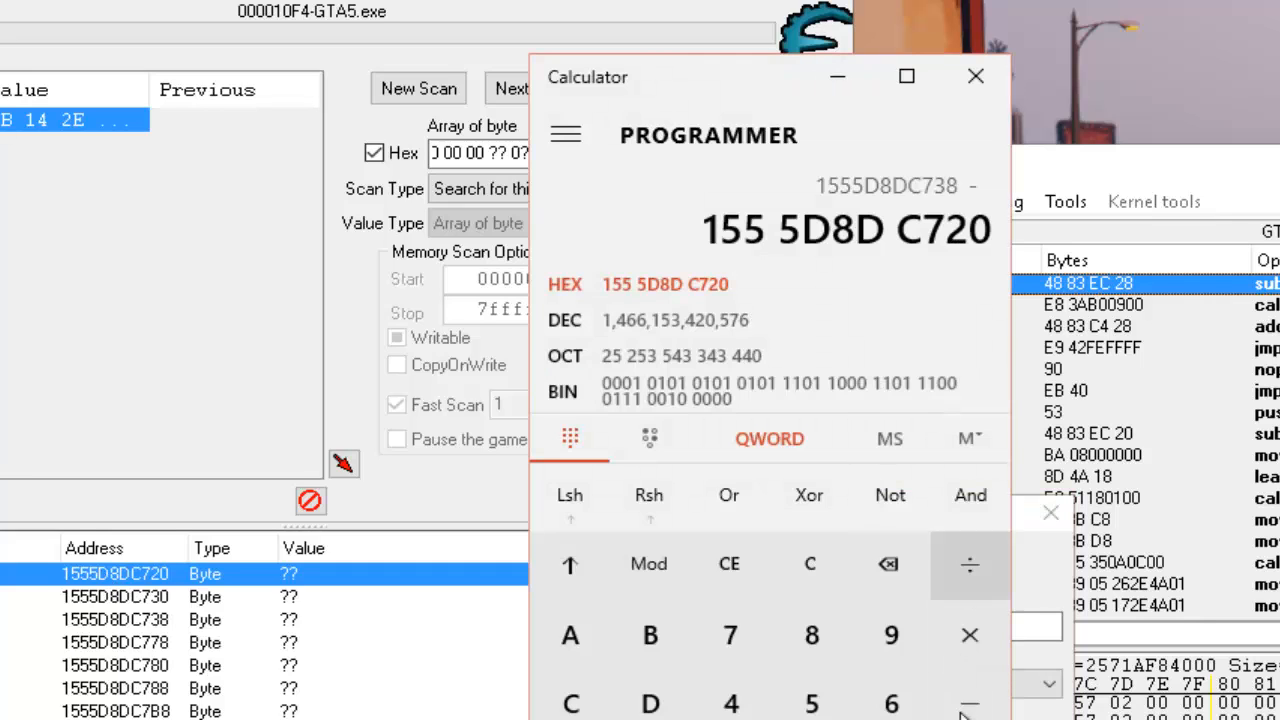
pyautogui.press('Return')
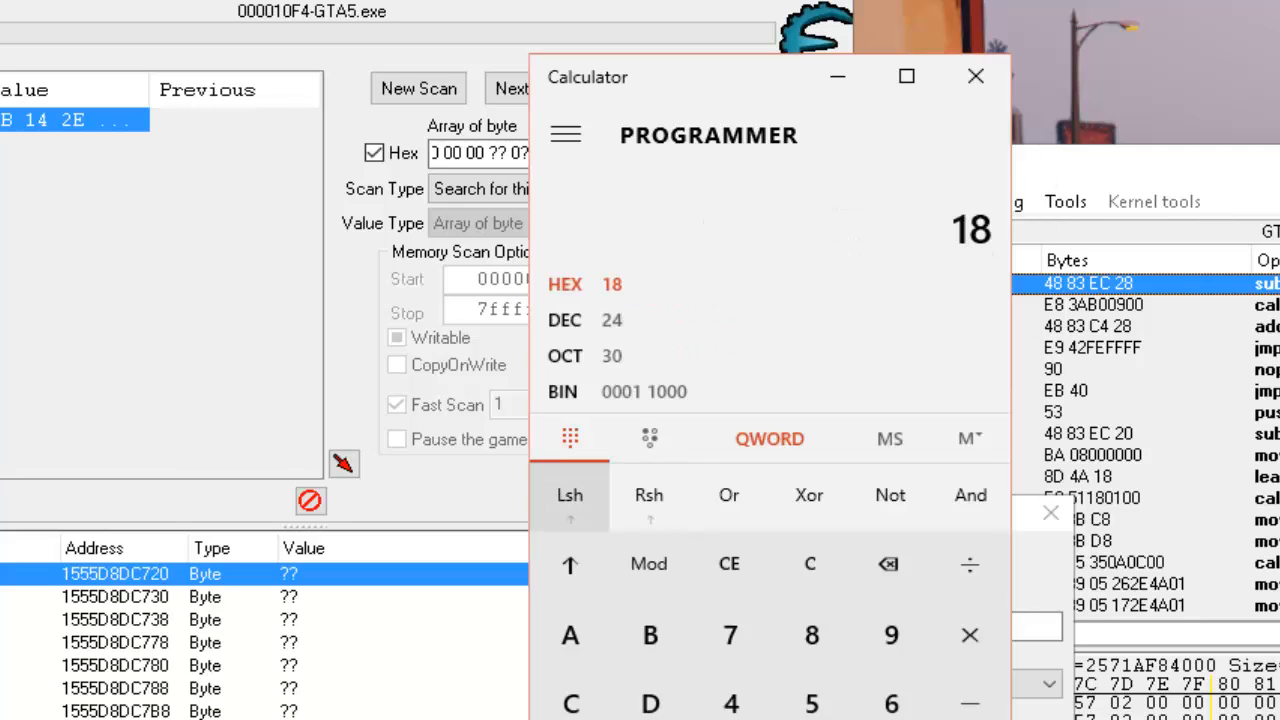
pyautogui.hotkey('alt', 'Tab')
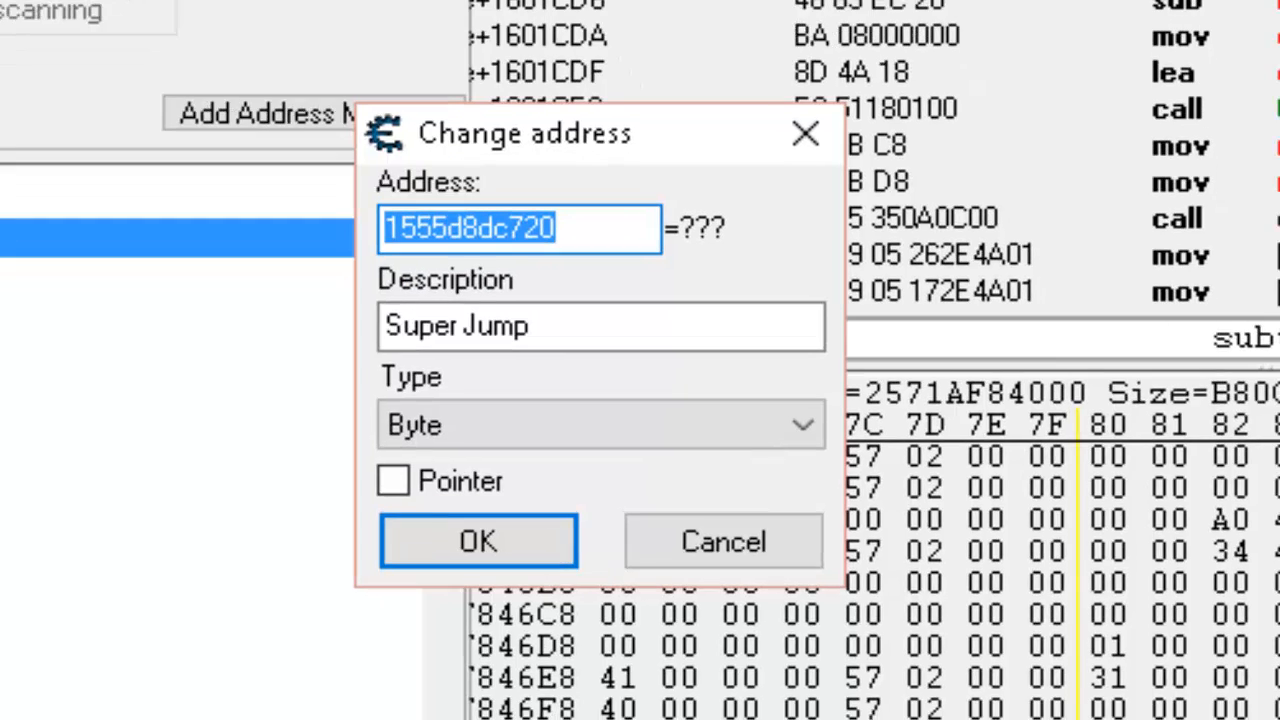
pyautogui.click(745, 560)
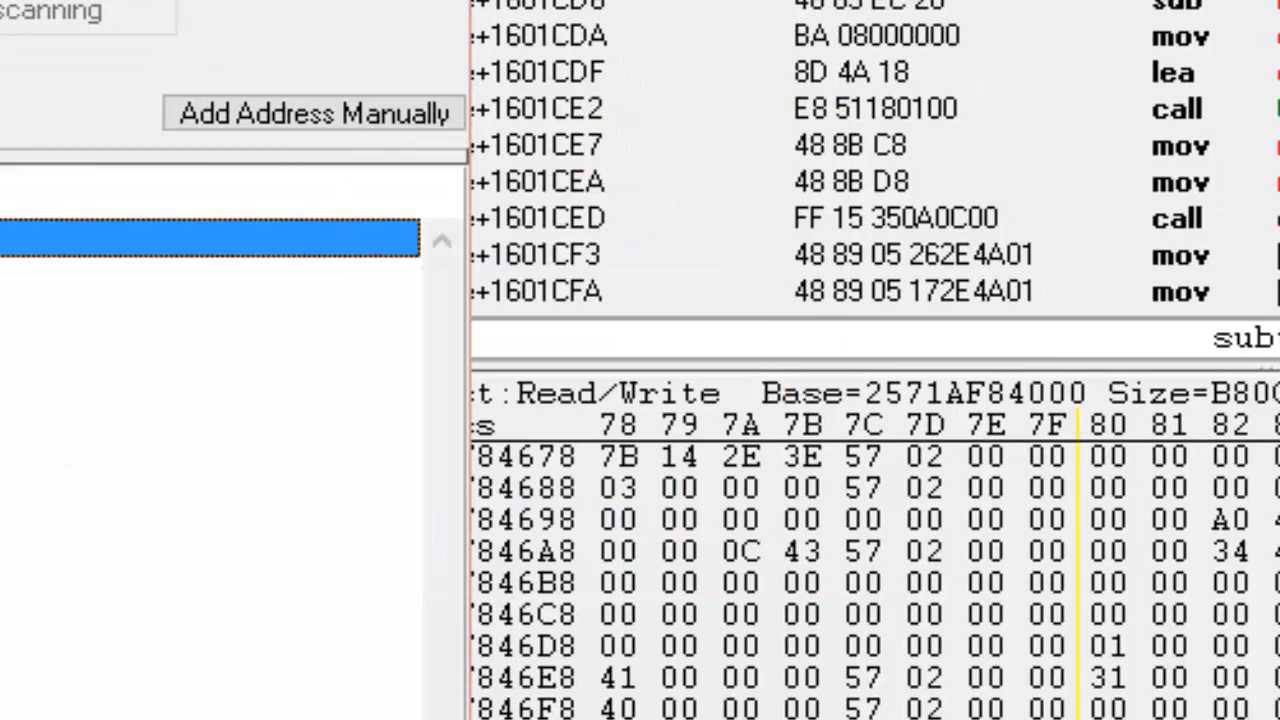
# Manually add an address entry for _special+18 and nest it under the Find Specials Addresses script.
pyautogui.click(210, 316)
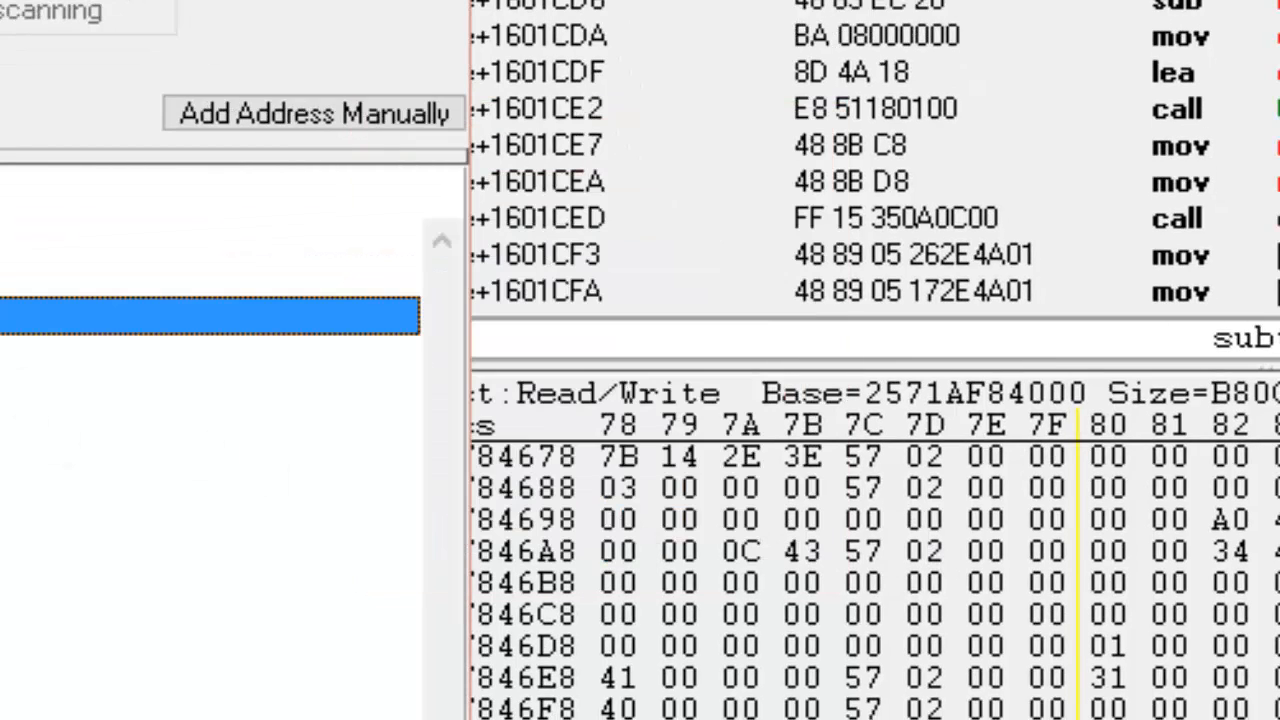
pyautogui.click(349, 120)
pyautogui.moveTo(580, 237); pyautogui.dragTo(517, 224)
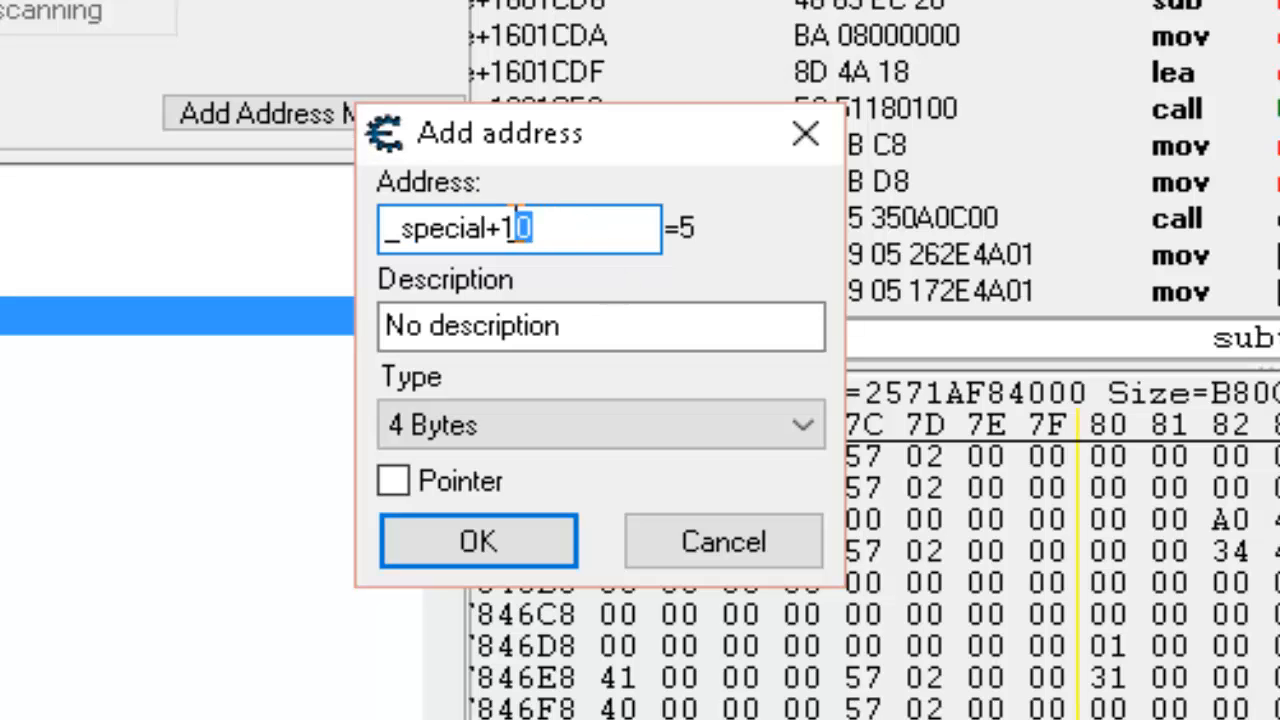
pyautogui.write('8')
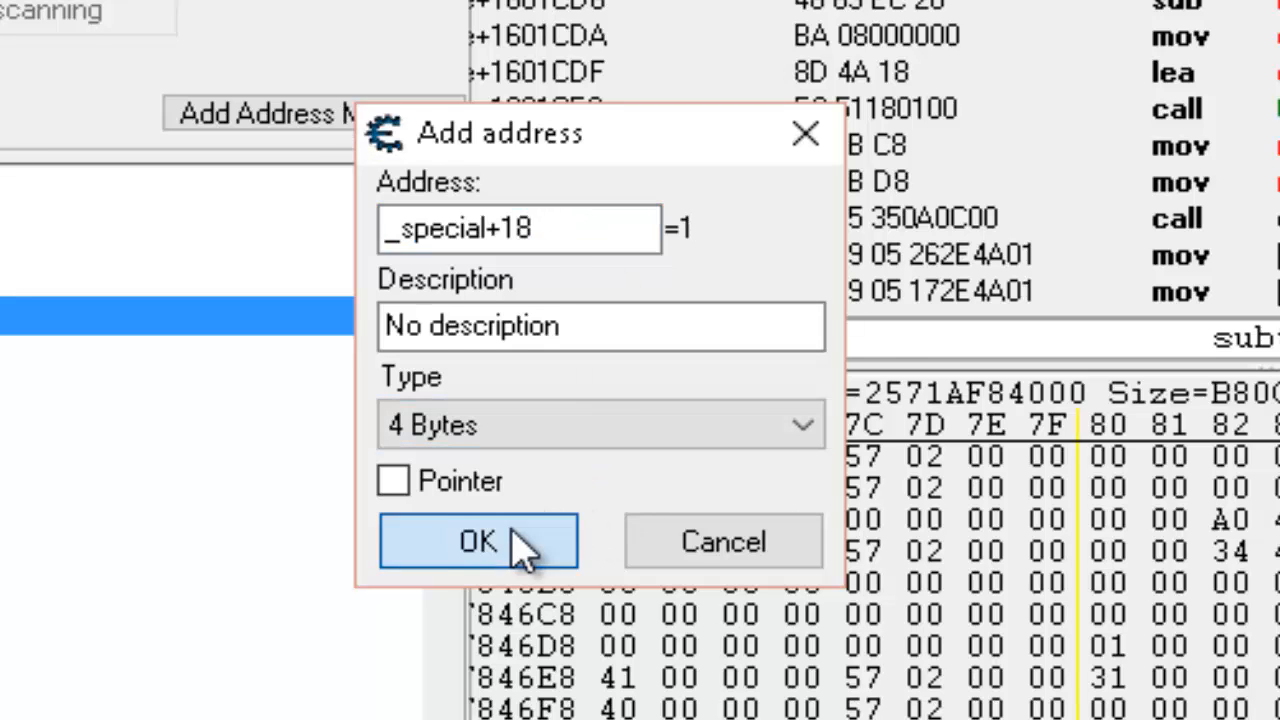
pyautogui.click(543, 542)
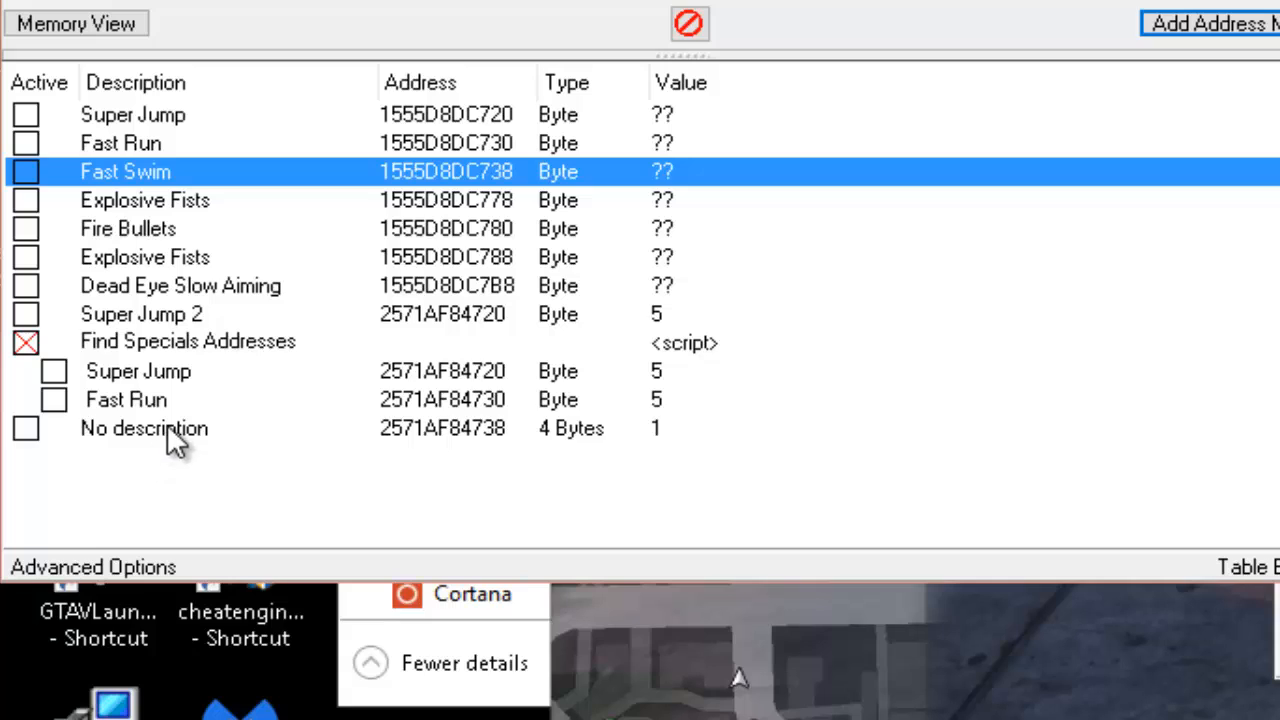
pyautogui.moveTo(167, 424)
pyautogui.mouseDown()
pyautogui.moveTo(200, 357)
pyautogui.moveTo(220, 360)
pyautogui.moveTo(225, 392)
pyautogui.moveTo(154, 434)
pyautogui.mouseUp()
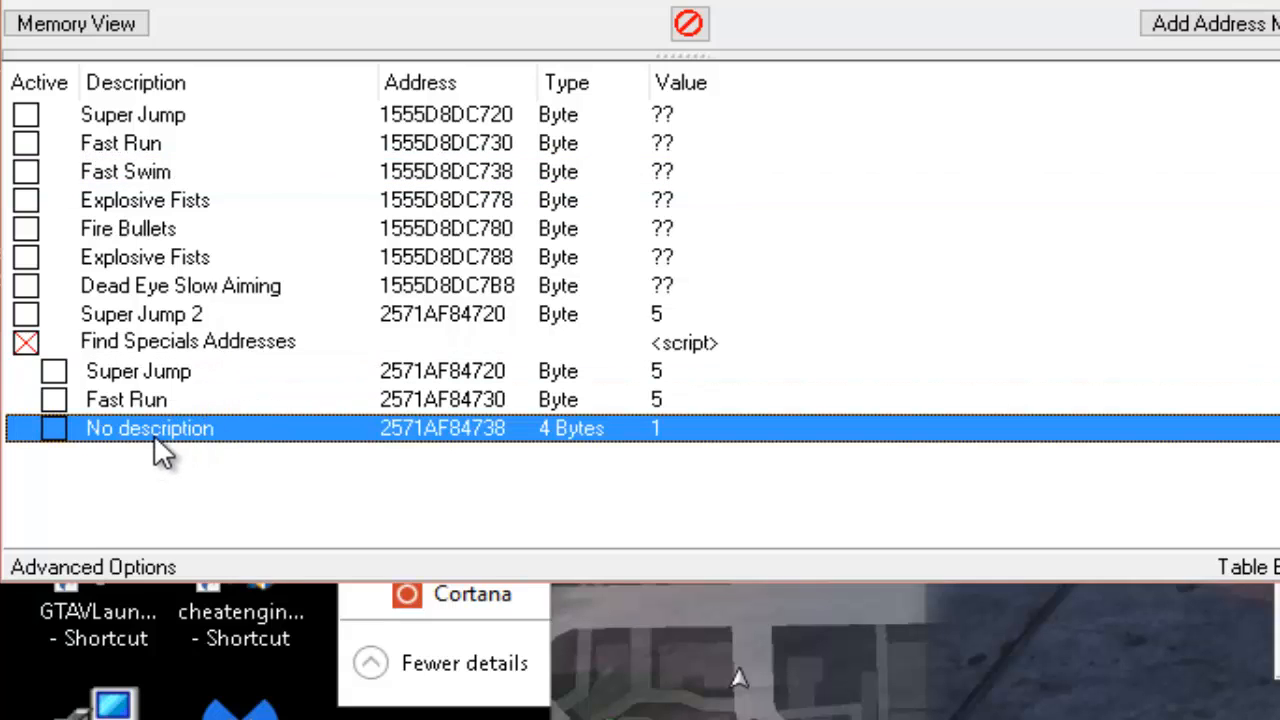
# Describe the new nested entry as Fast Swim and change its value type to Byte.
pyautogui.doubleClick(157, 431)
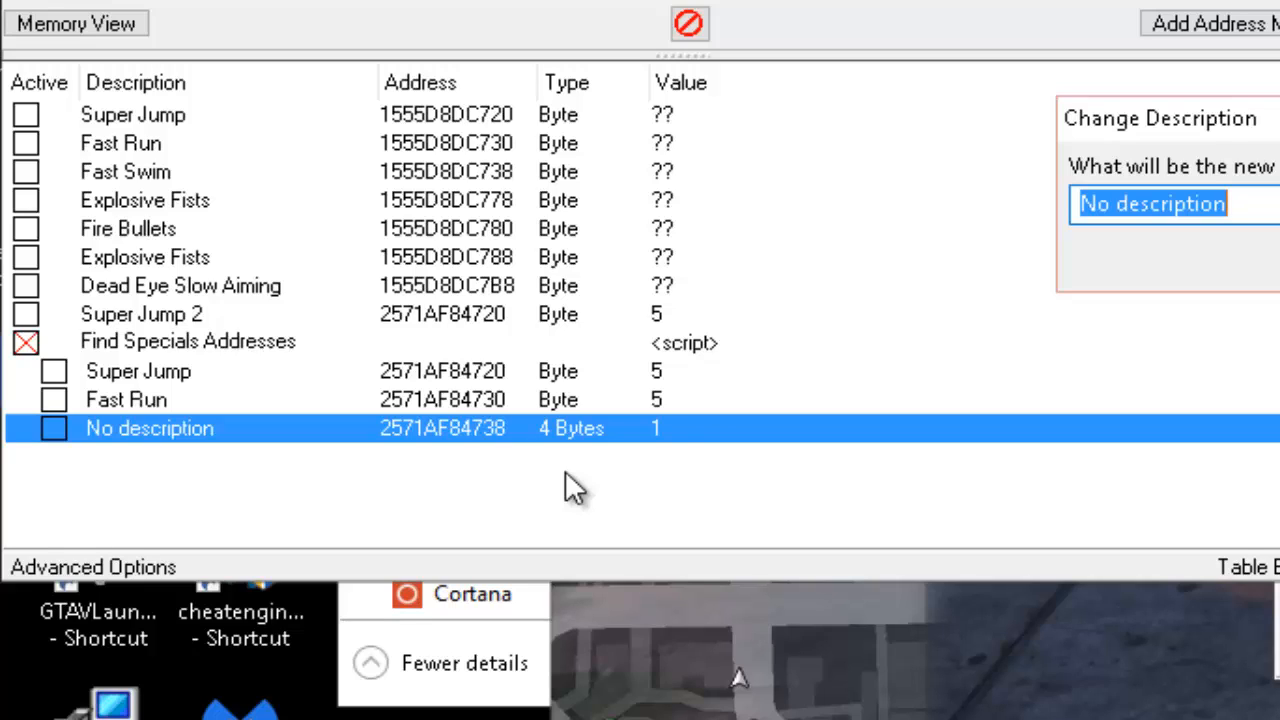
pyautogui.write('Fast Swim')
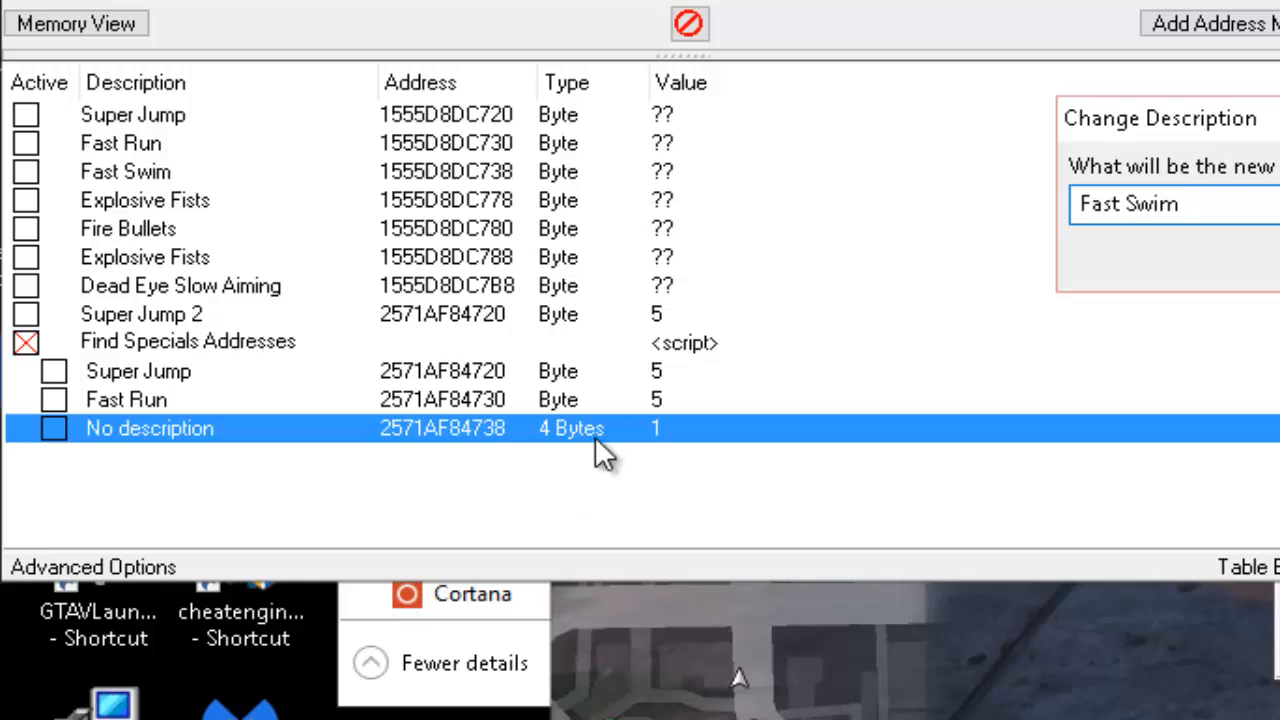
pyautogui.press('Return')
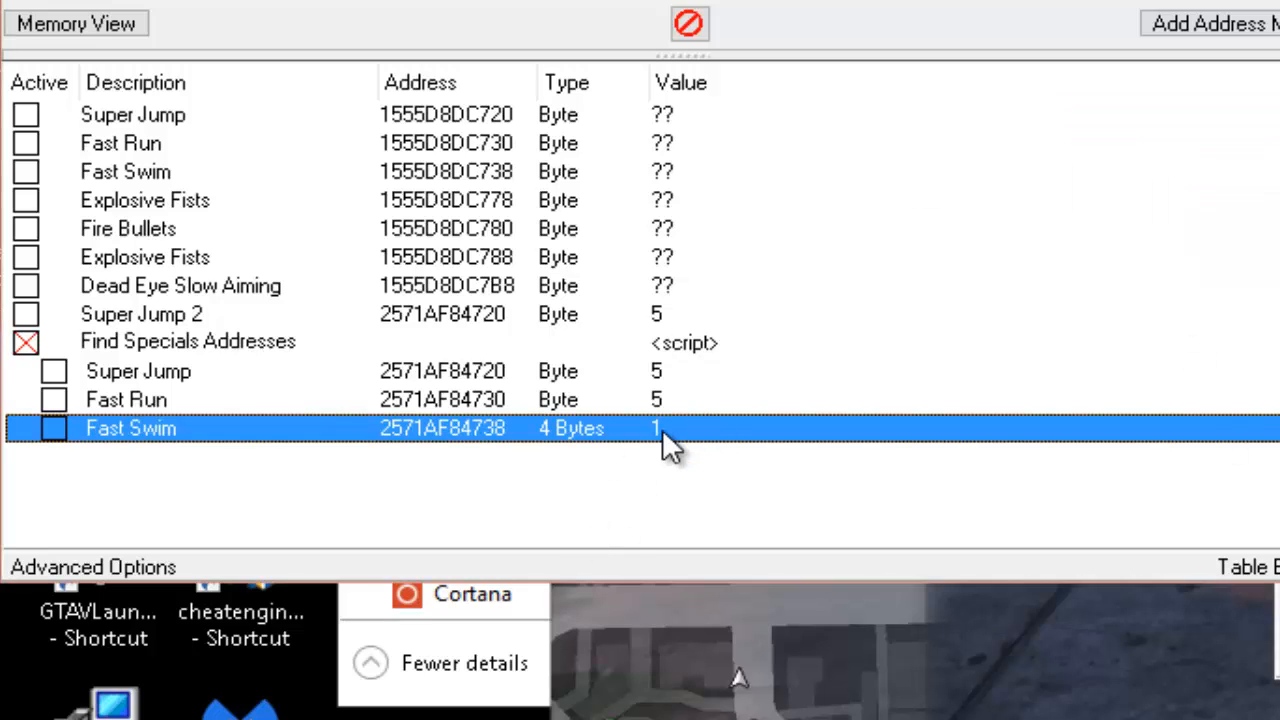
pyautogui.doubleClick(588, 428)
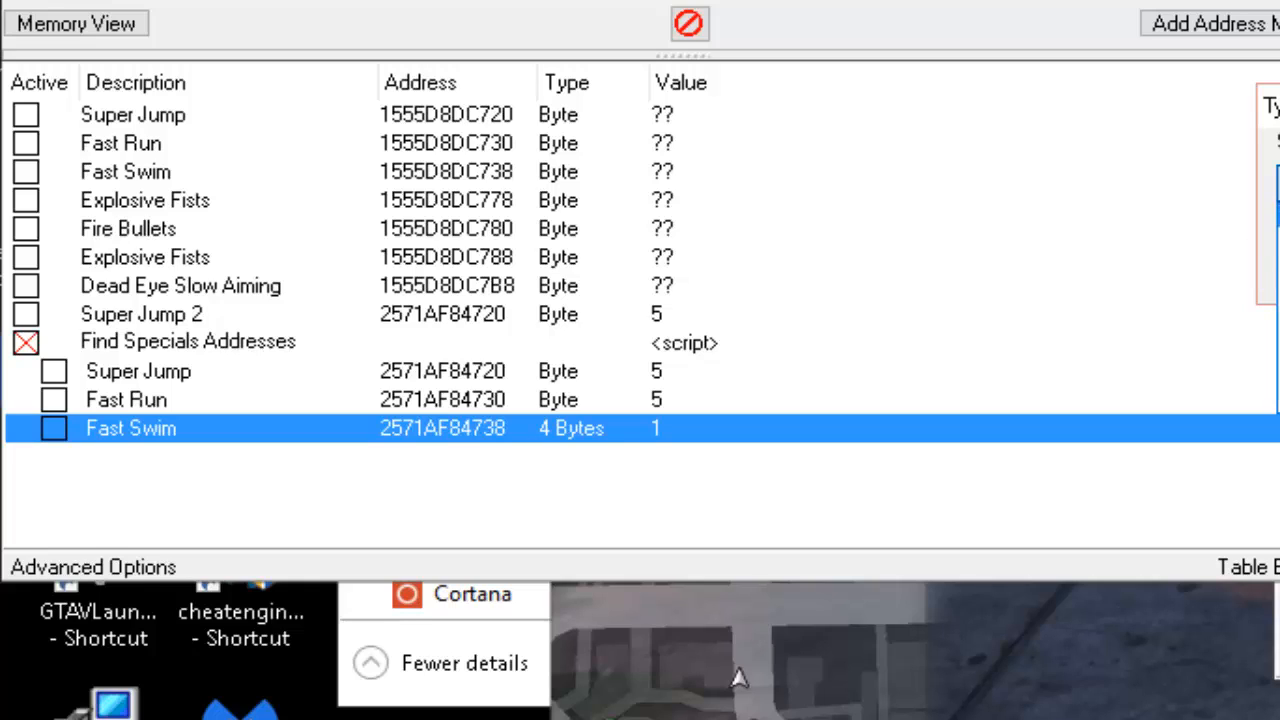
pyautogui.click(1279, 239)
pyautogui.click(1279, 284)
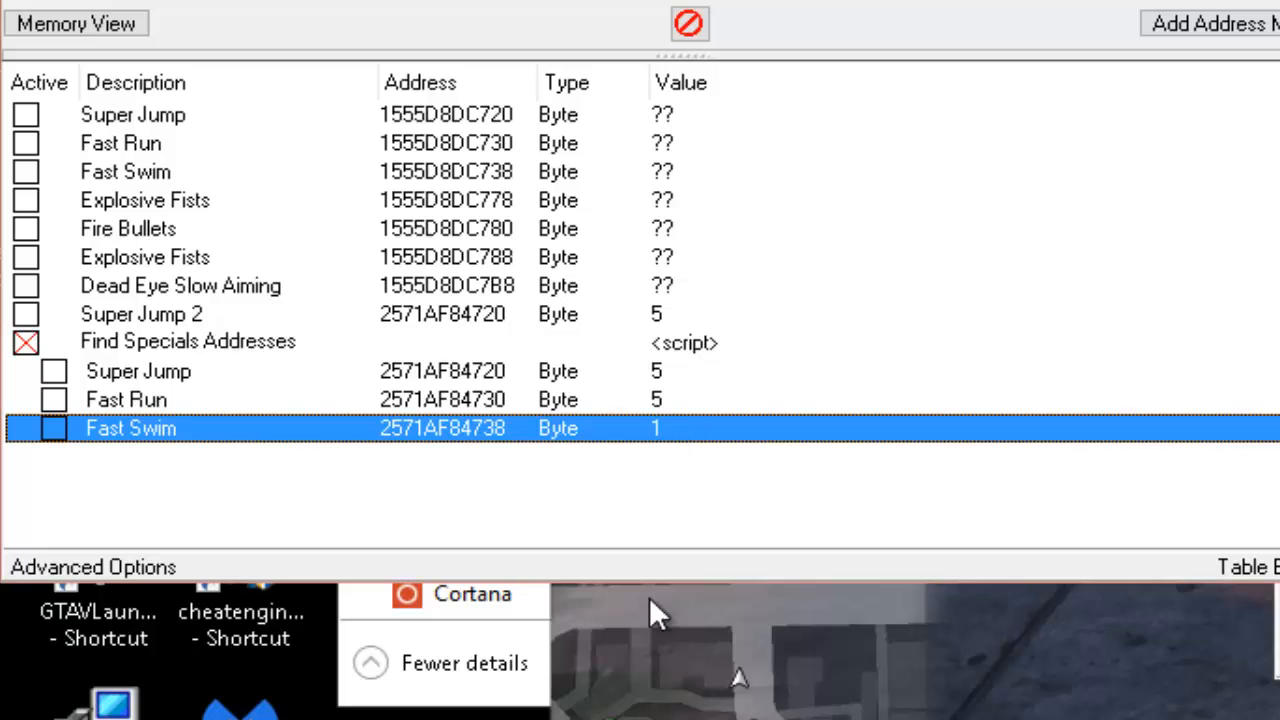
pyautogui.click(150, 196)
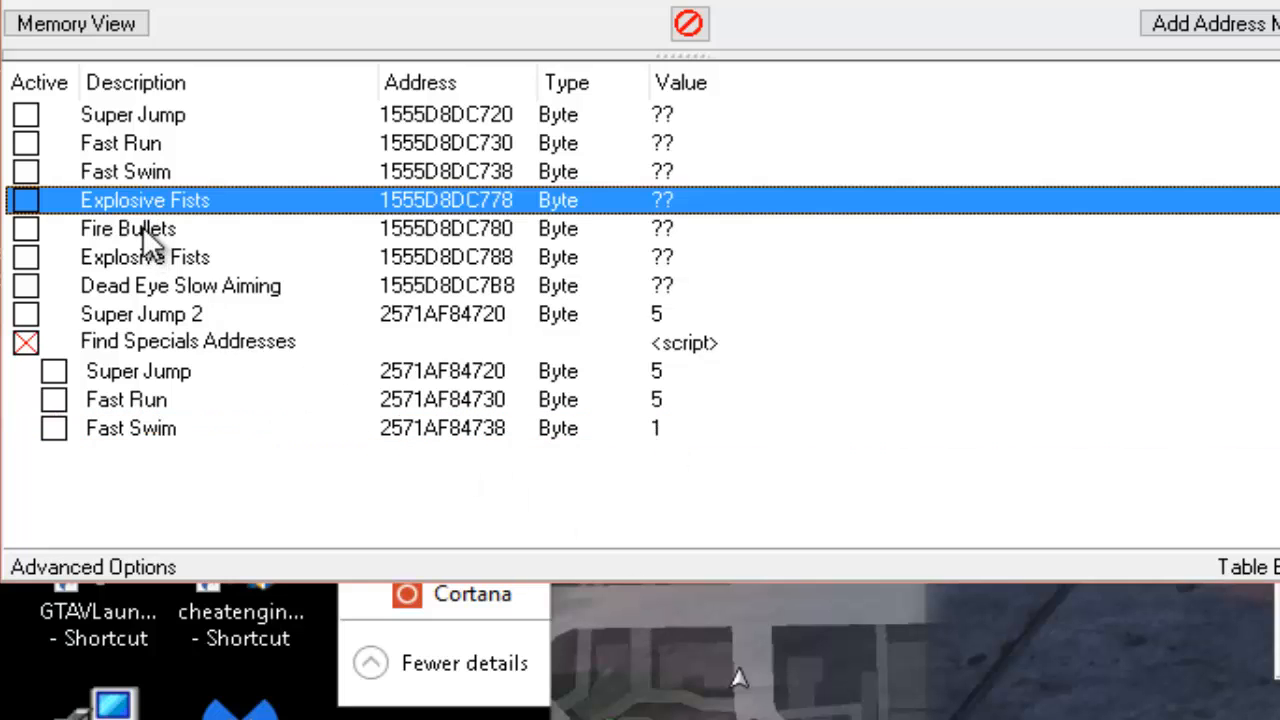
pyautogui.click(142, 227)
pyautogui.click(139, 254)
pyautogui.click(131, 283)
pyautogui.click(141, 314)
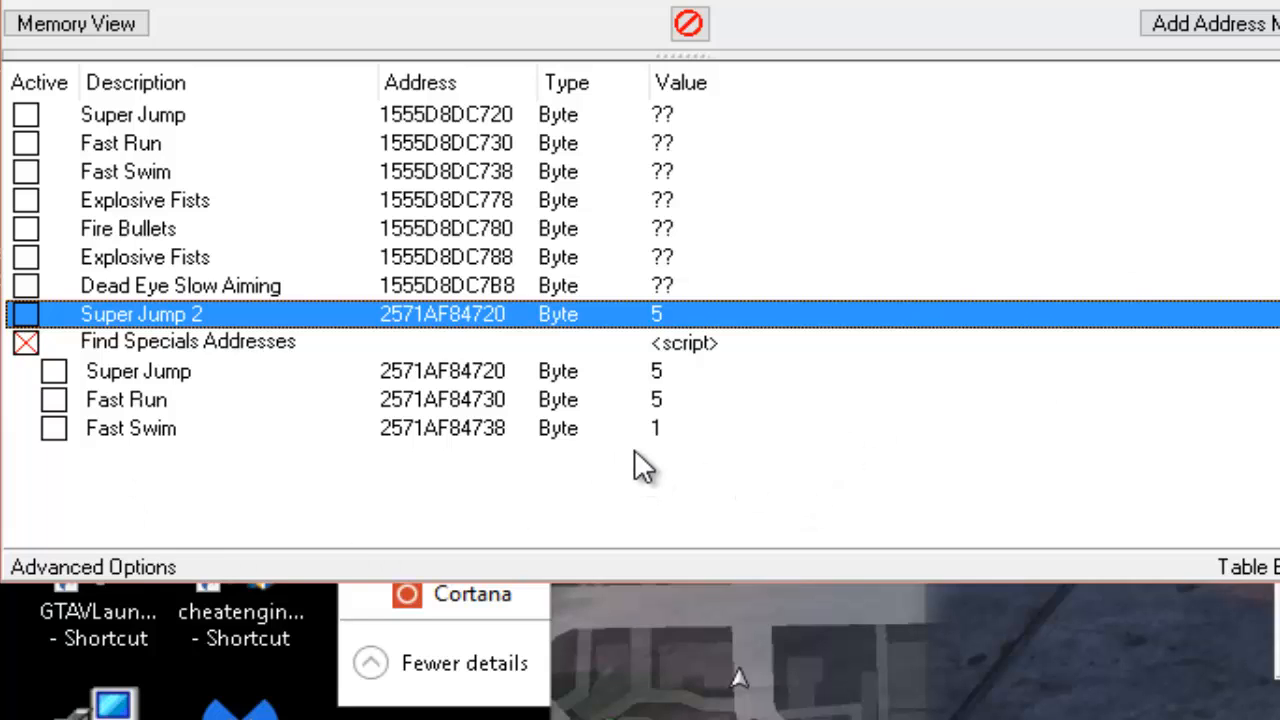
# Set the values of the nested Super Jump and Fast Run entries back to 1.
pyautogui.click(655, 371)
pyautogui.keyDown('shift'); pyautogui.click(655, 400); pyautogui.keyUp('shift')
pyautogui.doubleClick(655, 400)
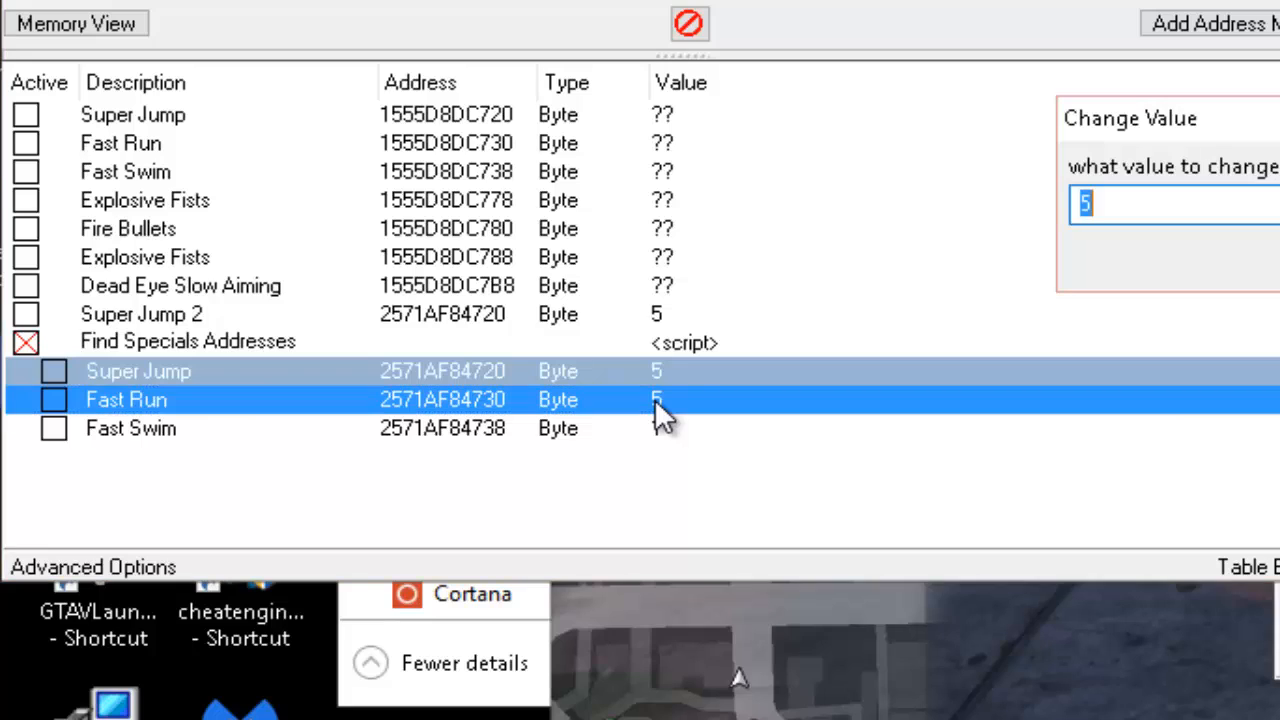
pyautogui.write('1')
pyautogui.press('Return')
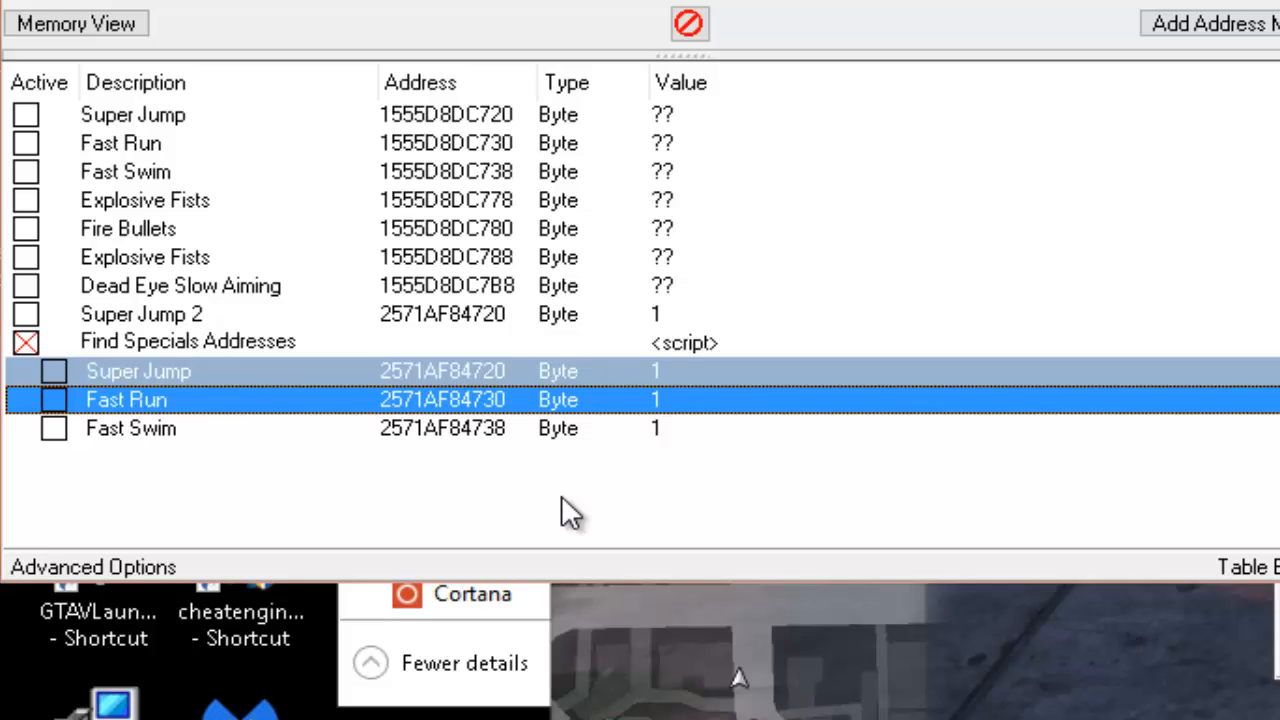
# Check the symbol-plus-offset address of the nested Explosive Fists entry without changing it, and look over the nested bullet and DeadEye entries.
pyautogui.click(531, 487)
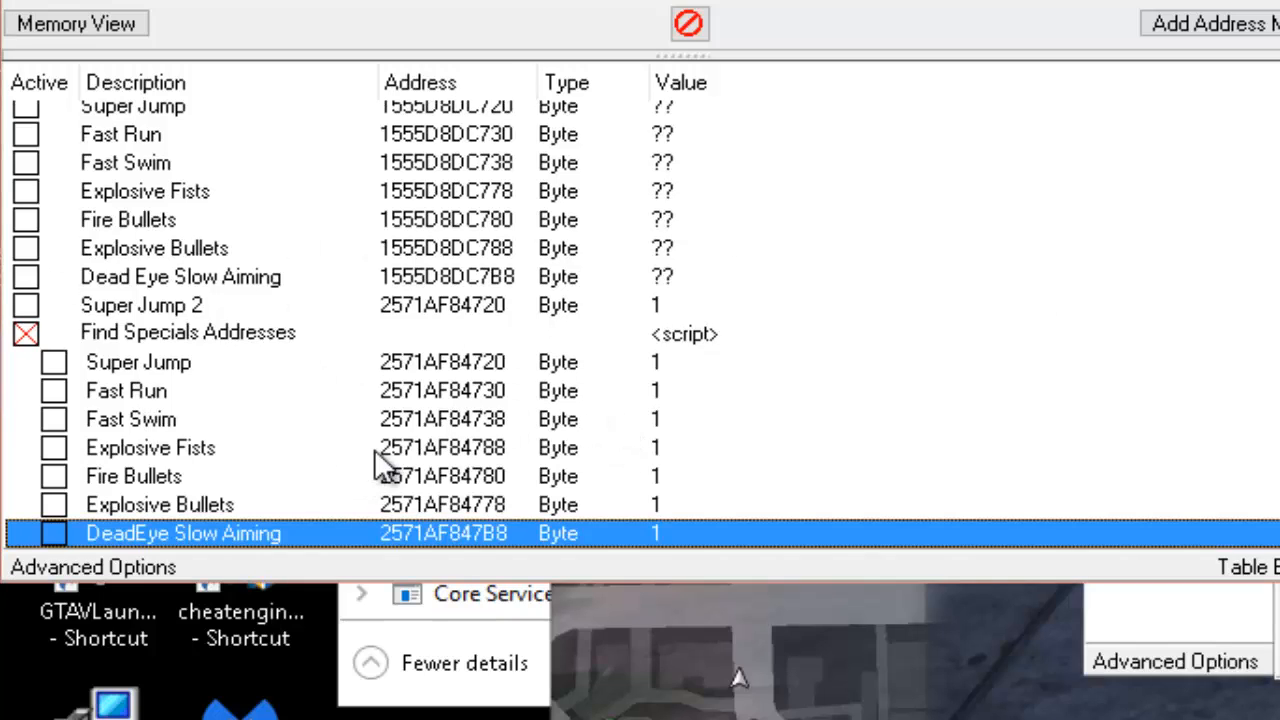
pyautogui.click(445, 448)
pyautogui.doubleClick(445, 448)
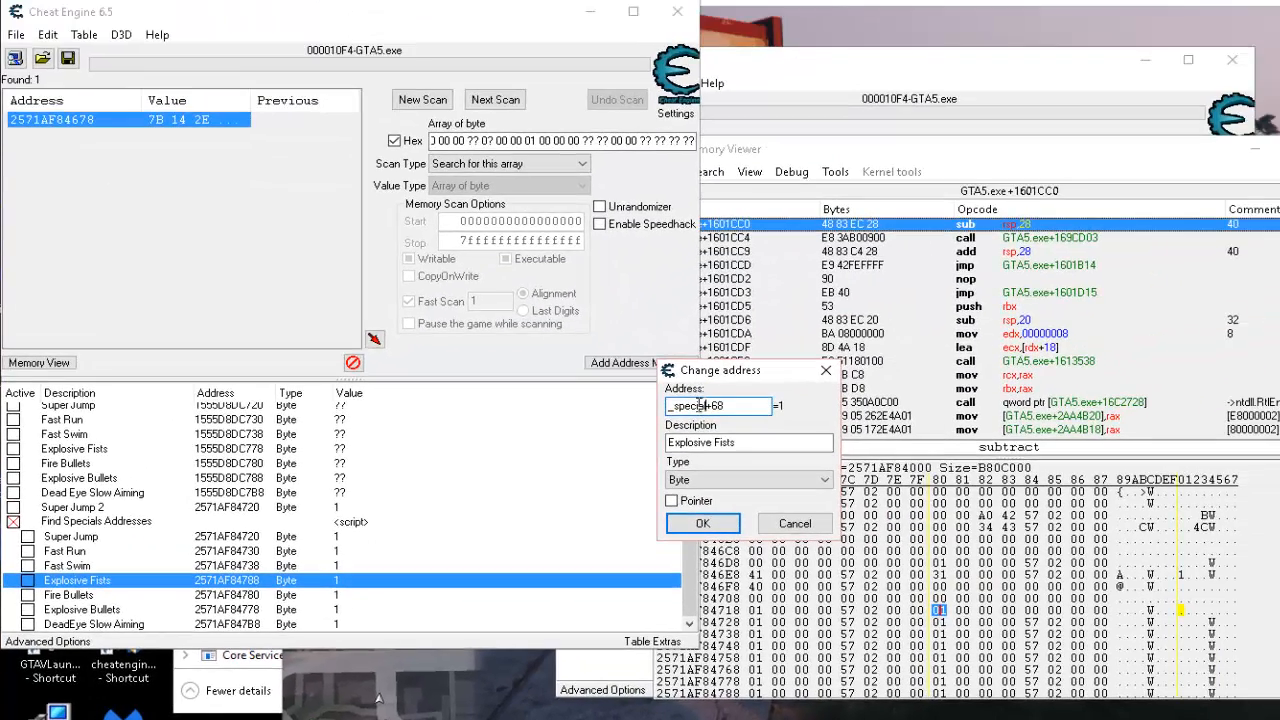
pyautogui.doubleClick(700, 405)
pyautogui.doubleClick(718, 406)
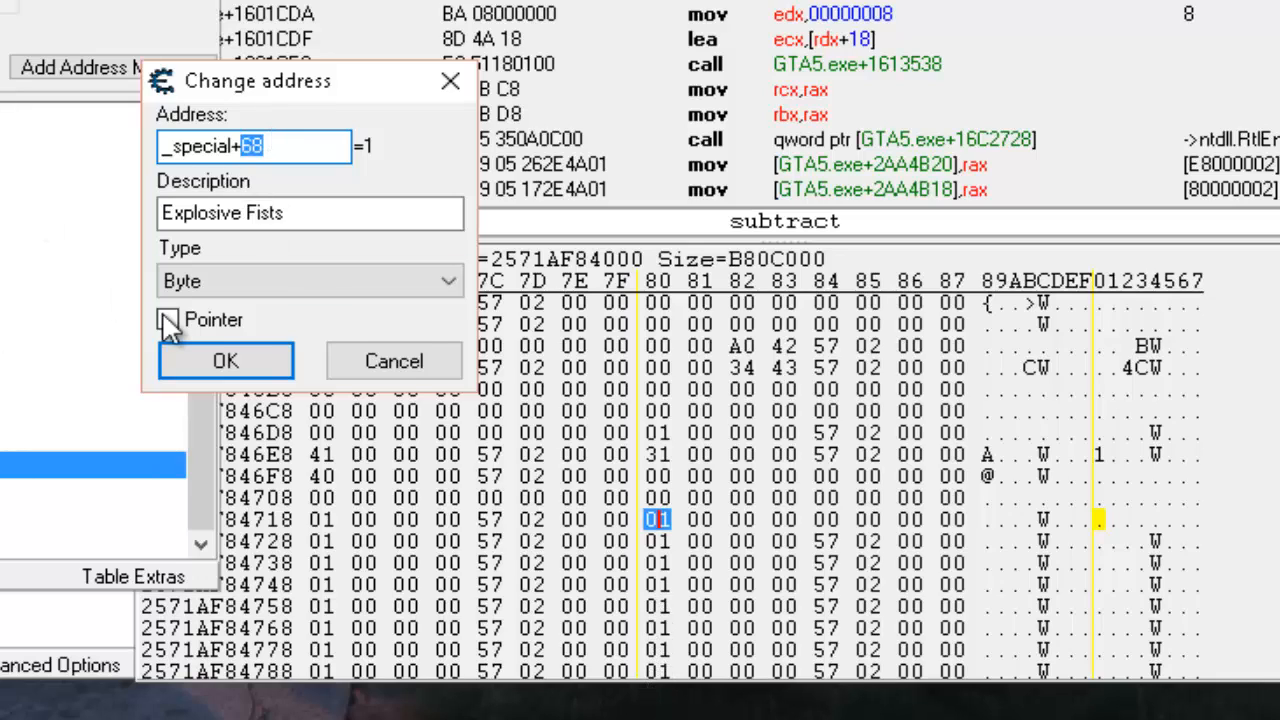
pyautogui.click(396, 370)
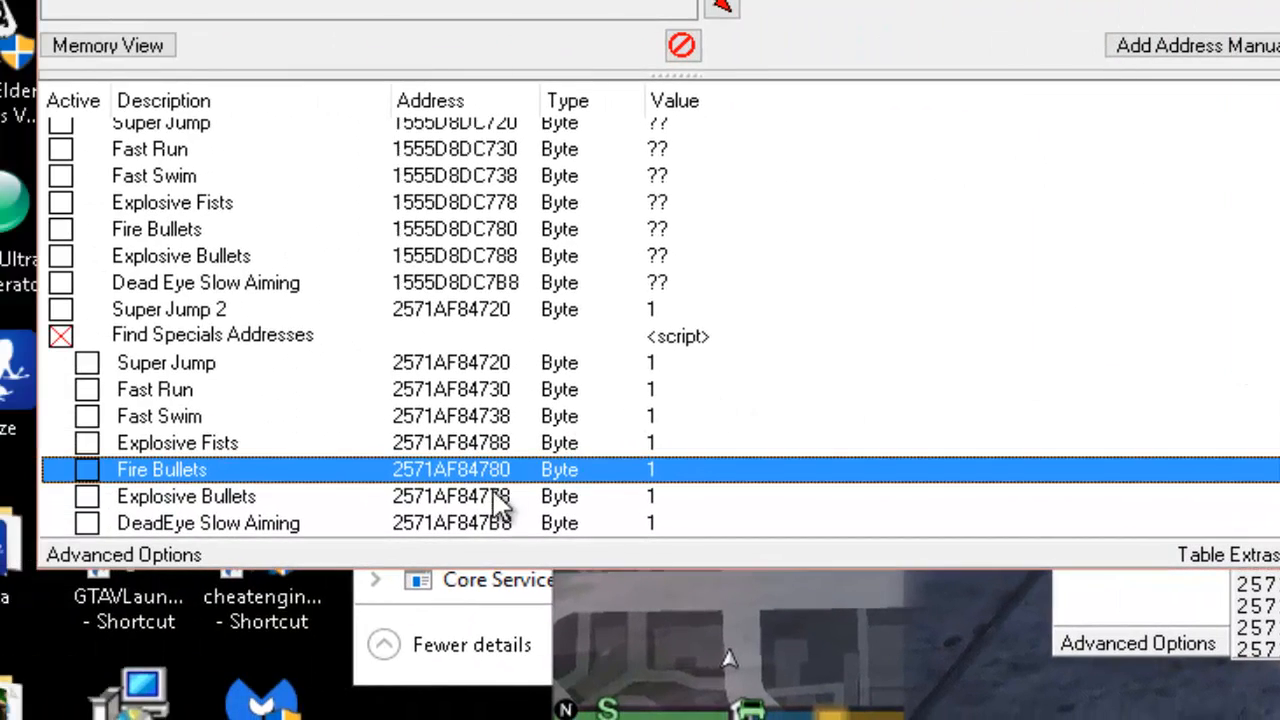
pyautogui.click(491, 498)
pyautogui.click(565, 523)
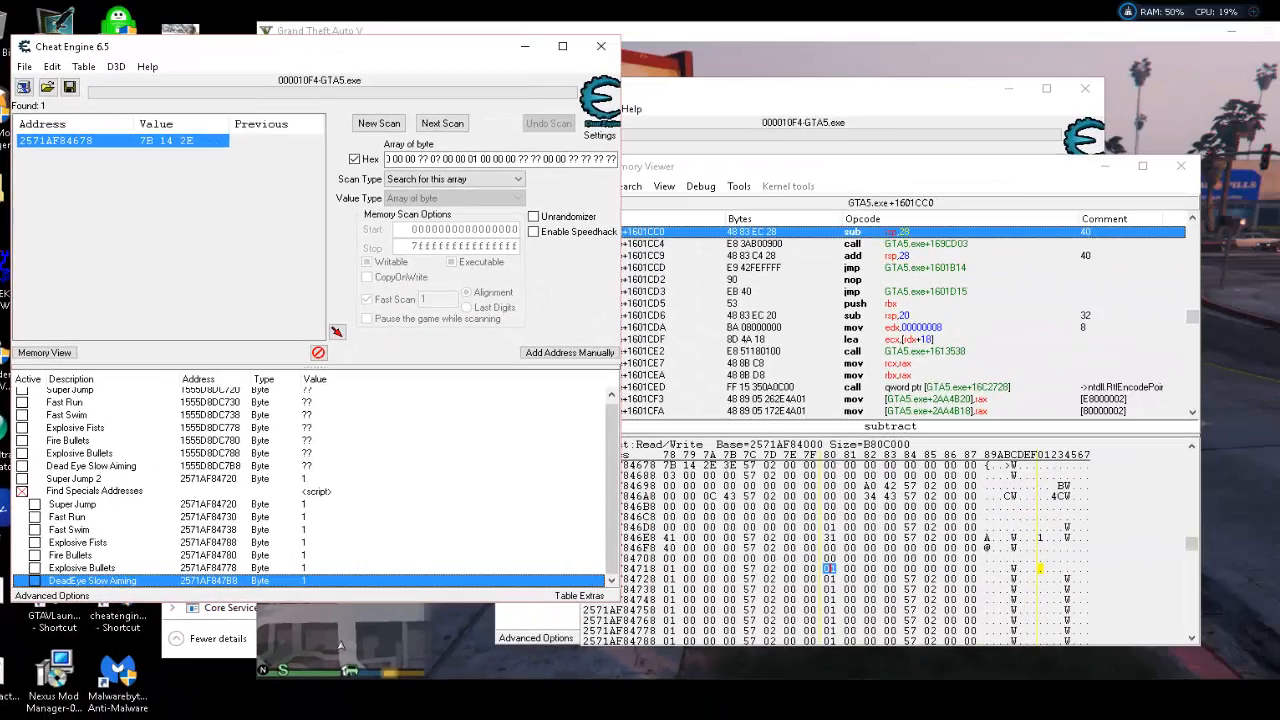
# Quit Grand Theft Auto V, confirm losing unsaved progress, and relaunch the game from its desktop shortcut.
pyautogui.click(1279, 31)
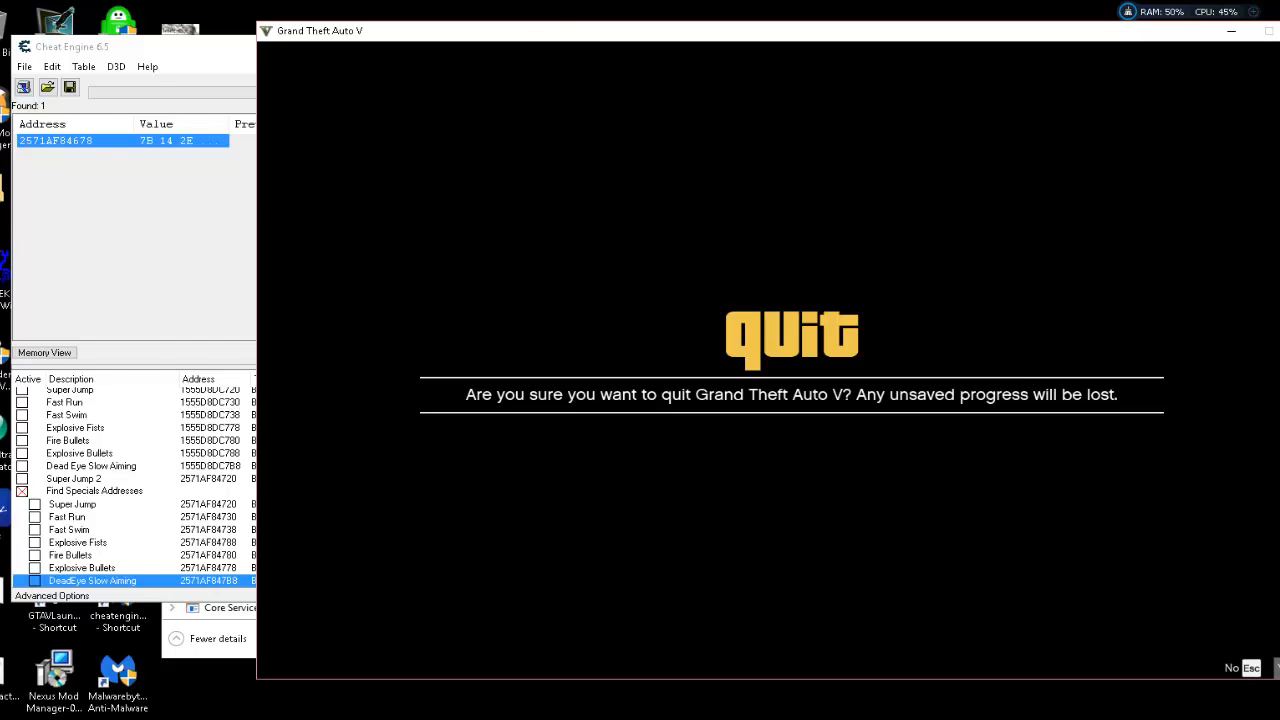
pyautogui.click(1278, 668)
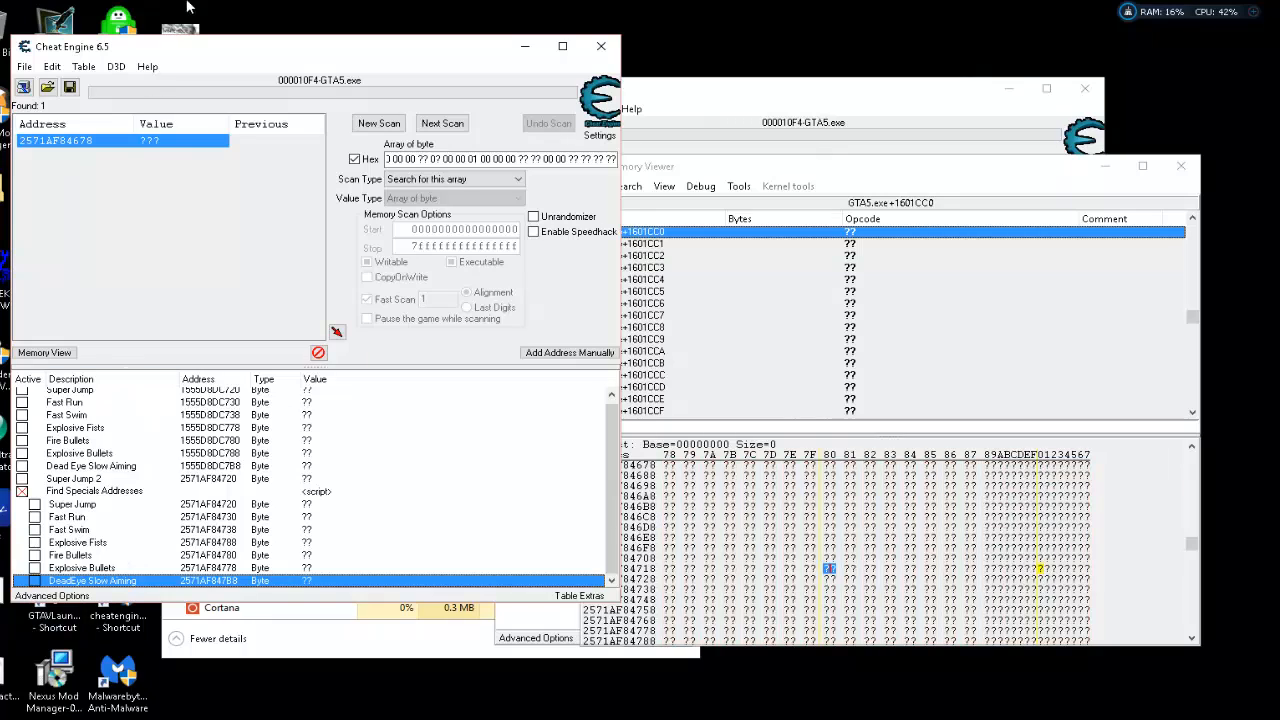
pyautogui.moveTo(179, 50); pyautogui.dragTo(357, 56)
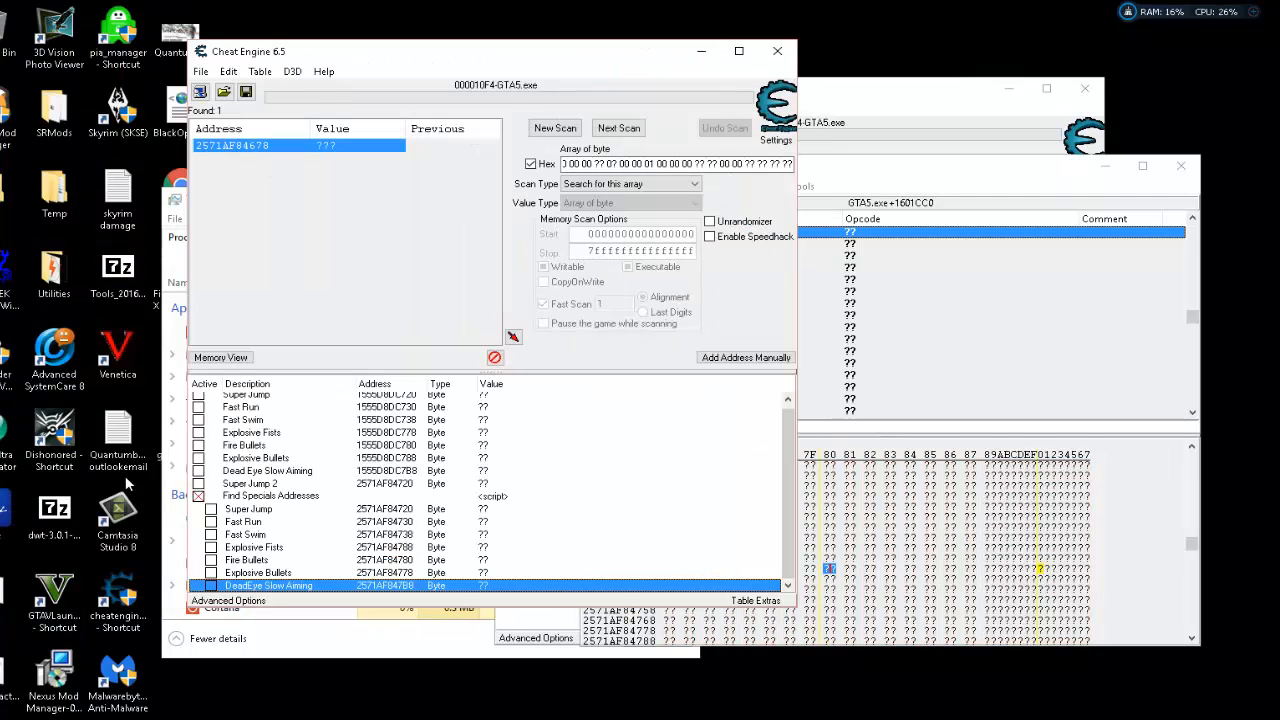
pyautogui.click(62, 598)
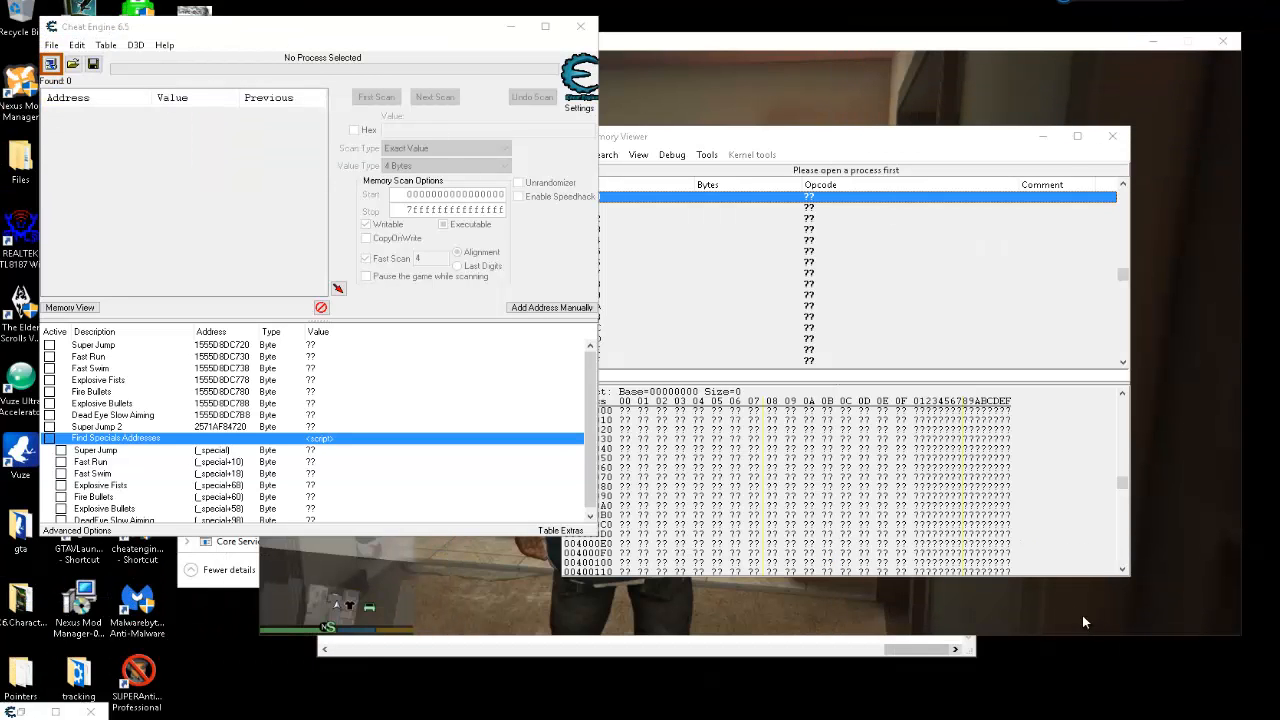
# Switch to Grand Theft Auto V, resume play and walk the character out of the house onto the sidewalk.
pyautogui.click(1166, 308)
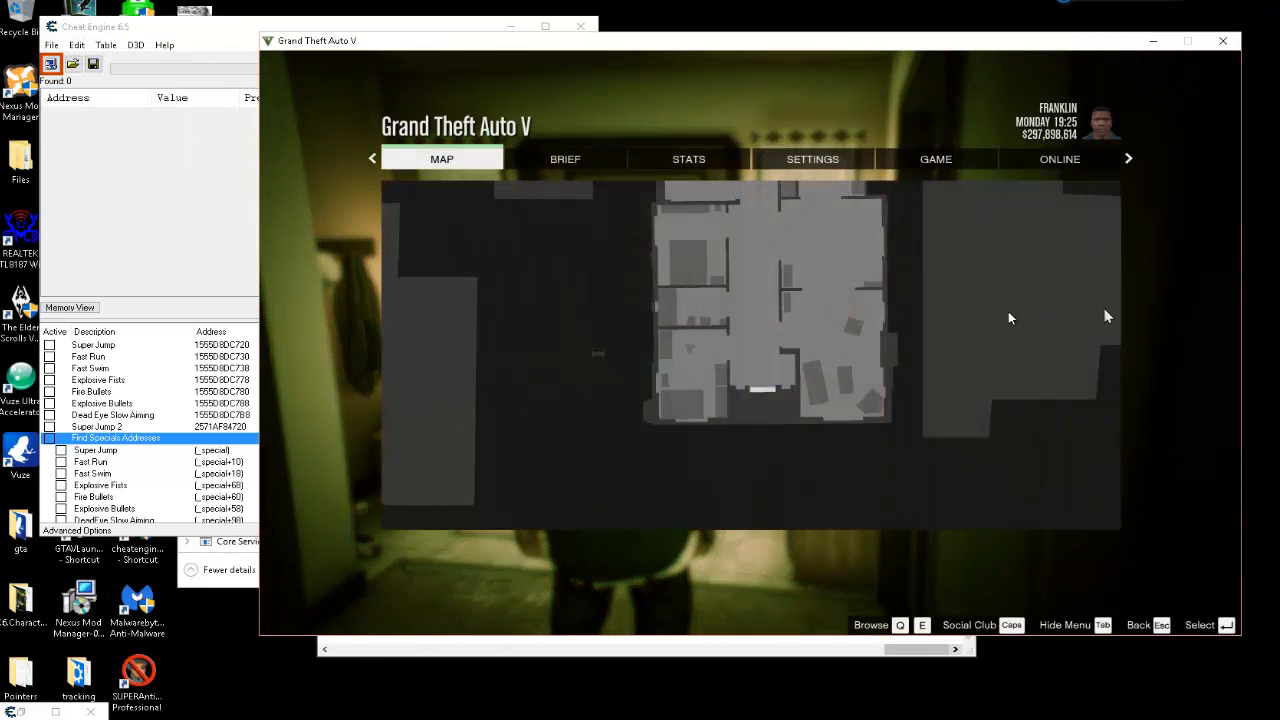
pyautogui.press('w')
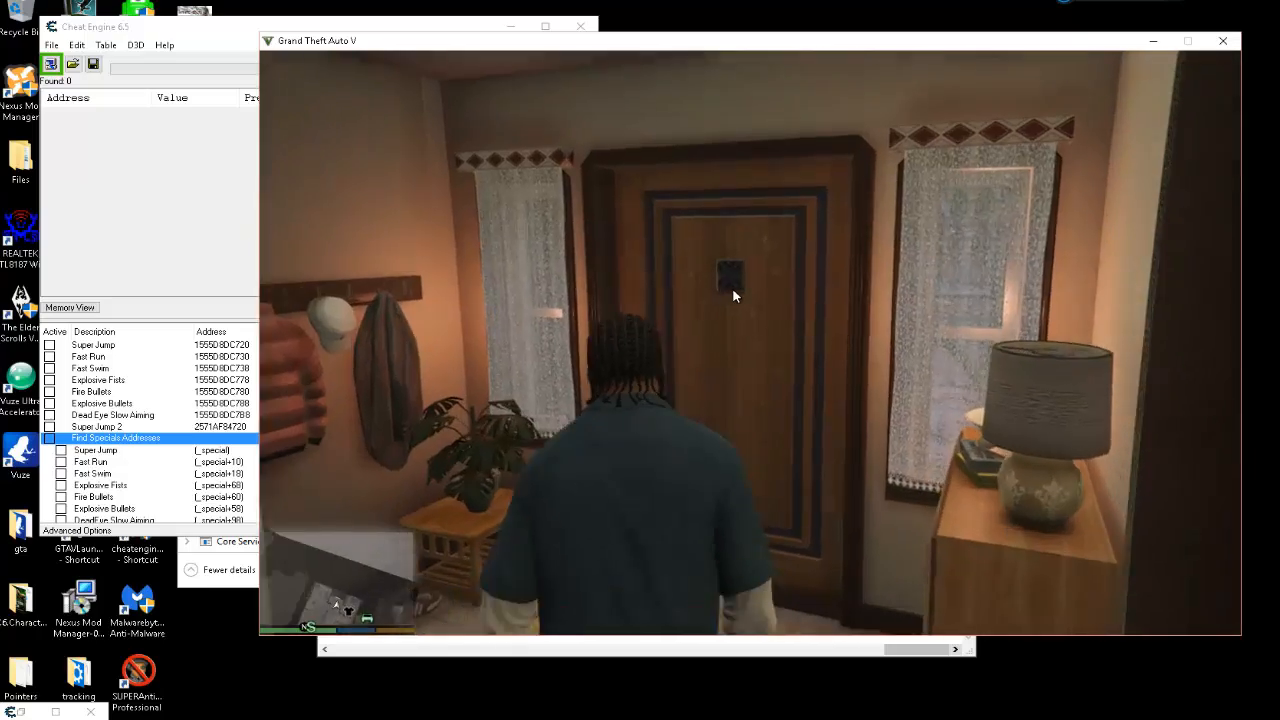
pyautogui.press('w')
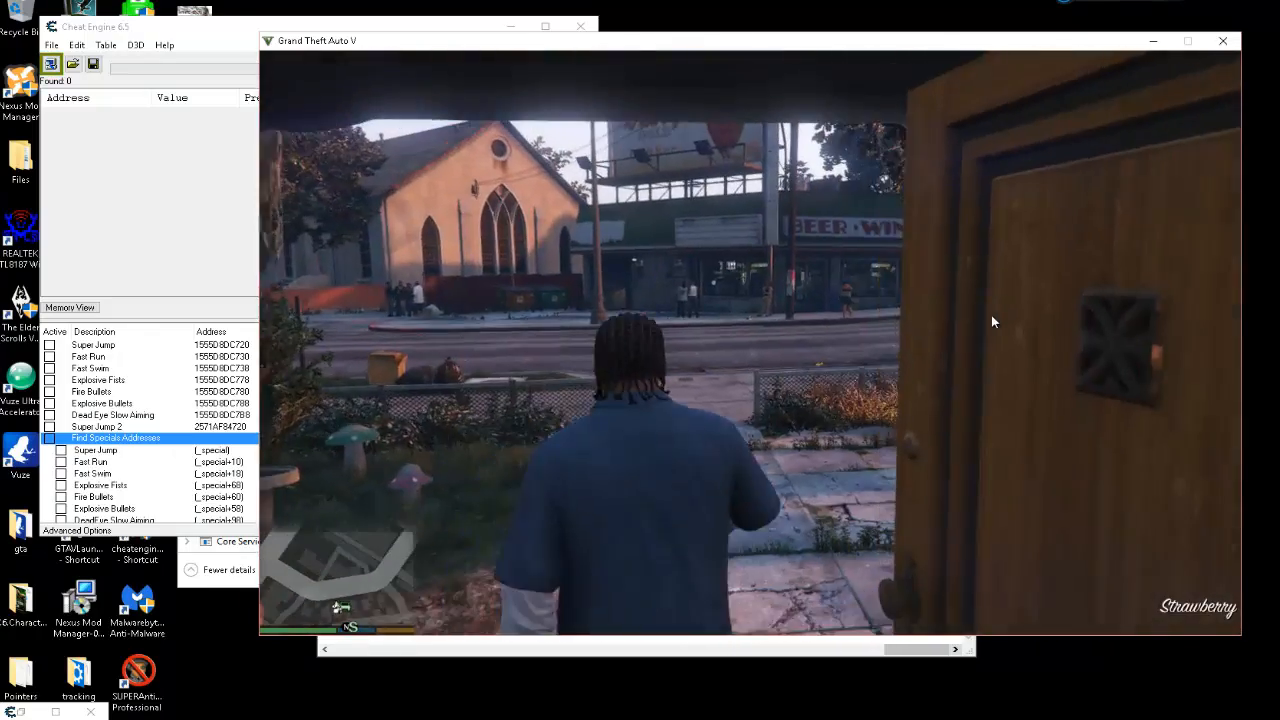
pyautogui.press('w')
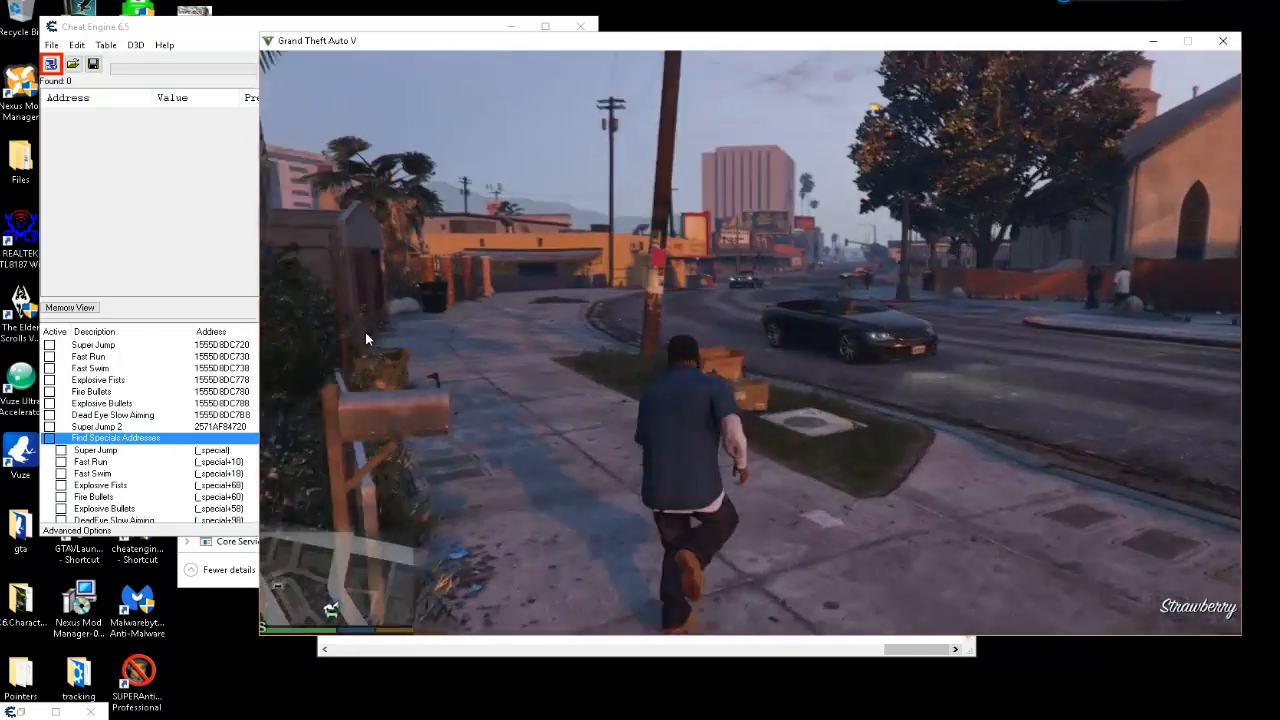
pyautogui.press('w')
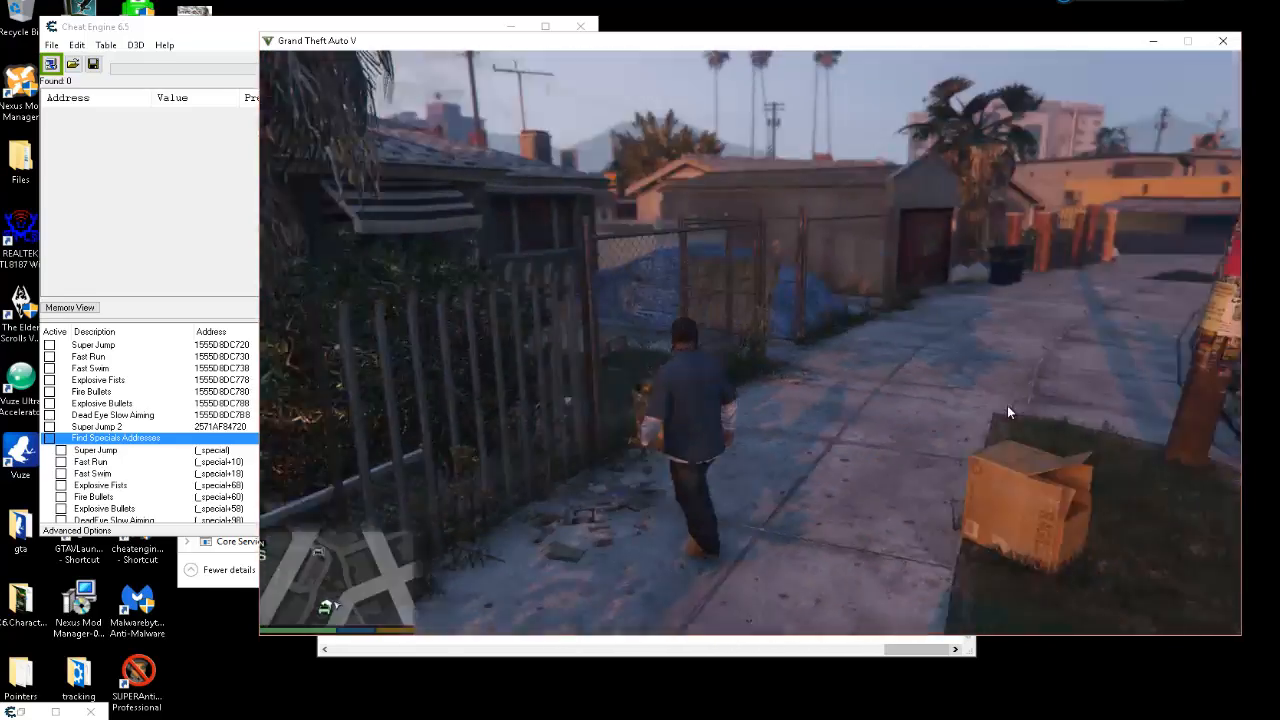
pyautogui.hotkey('alt', 'Tab')
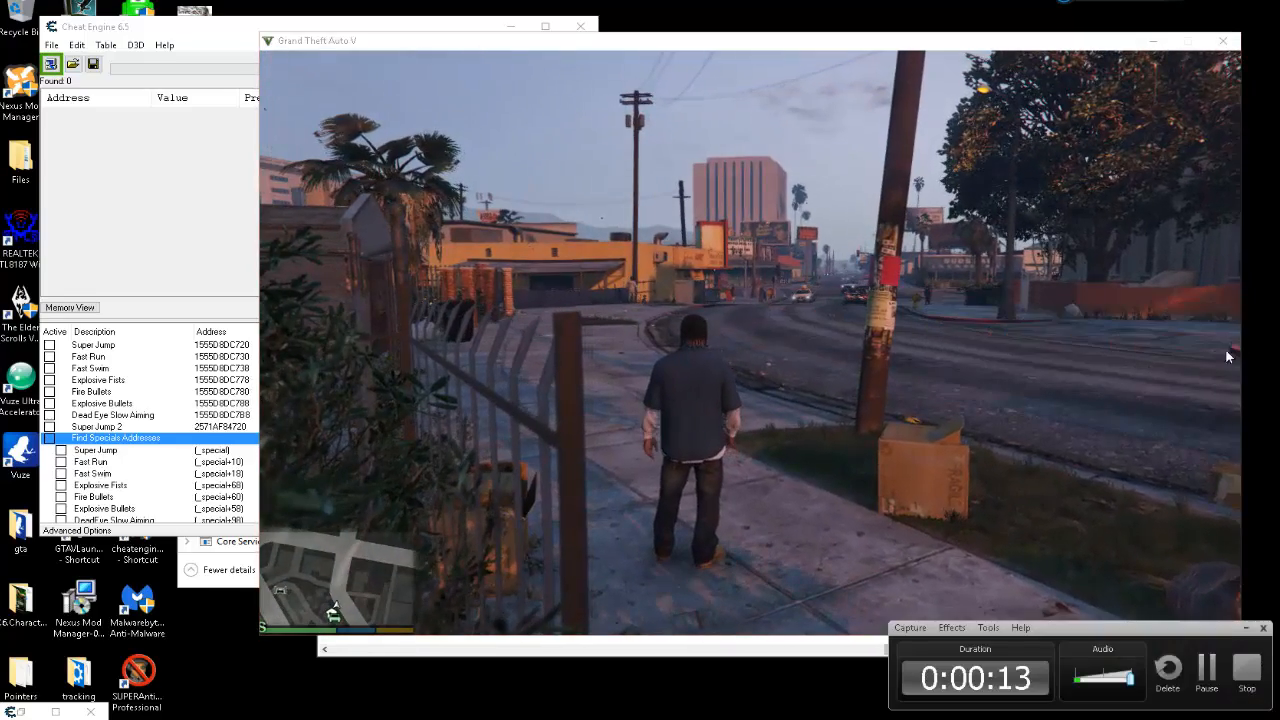
# Switch to Cheat Engine and review the _special offsets of the entries nested under Find Specials Addresses.
pyautogui.click(202, 36)
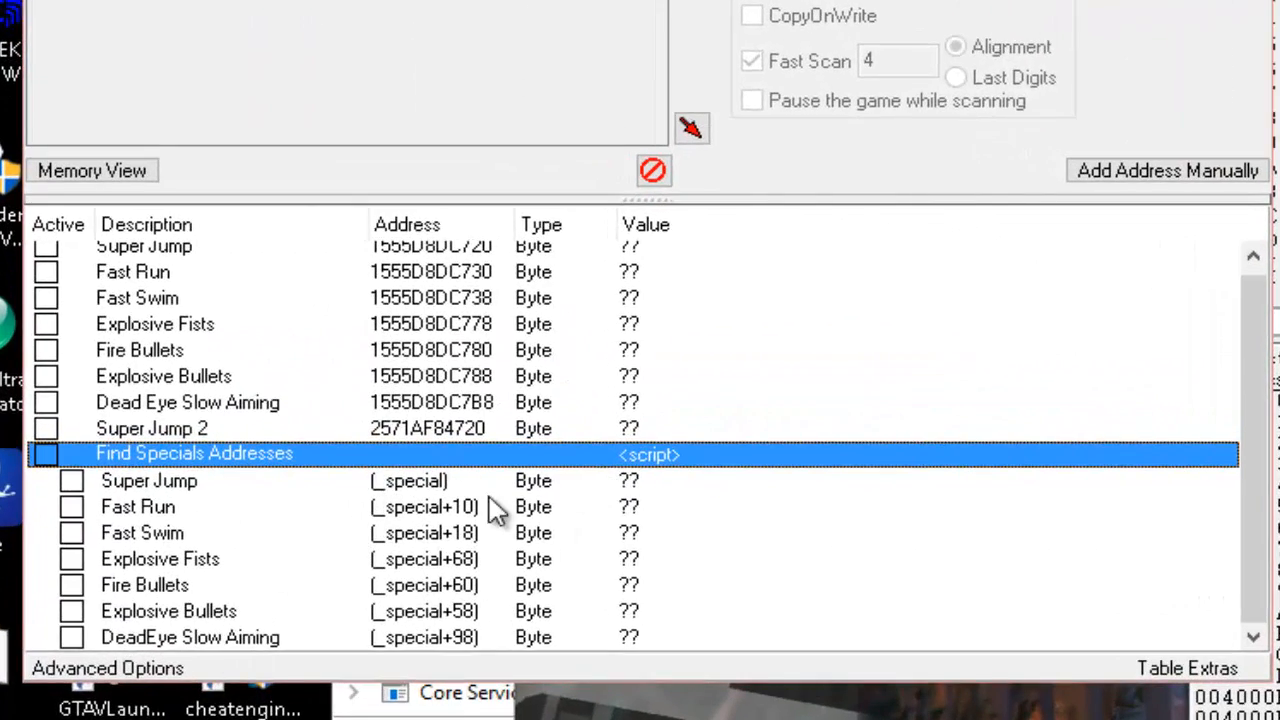
pyautogui.press('Down')
pyautogui.click(423, 512)
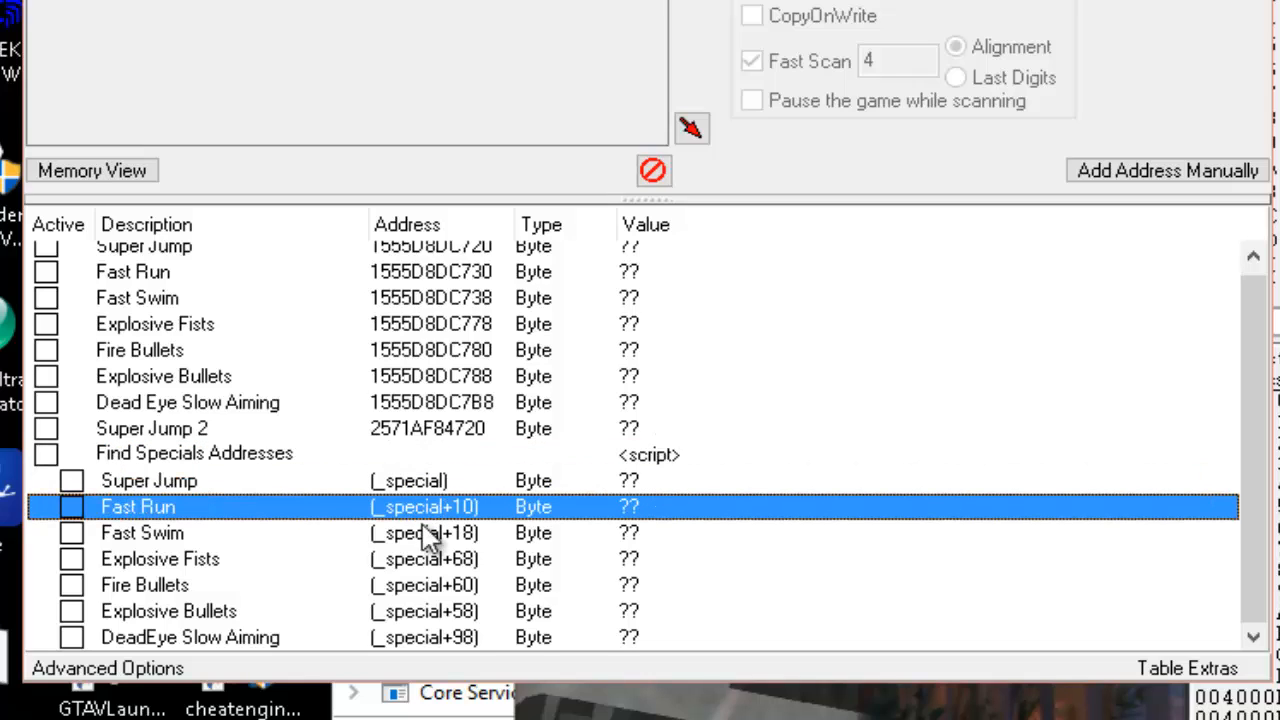
pyautogui.click(423, 537)
pyautogui.click(423, 562)
pyautogui.click(423, 588)
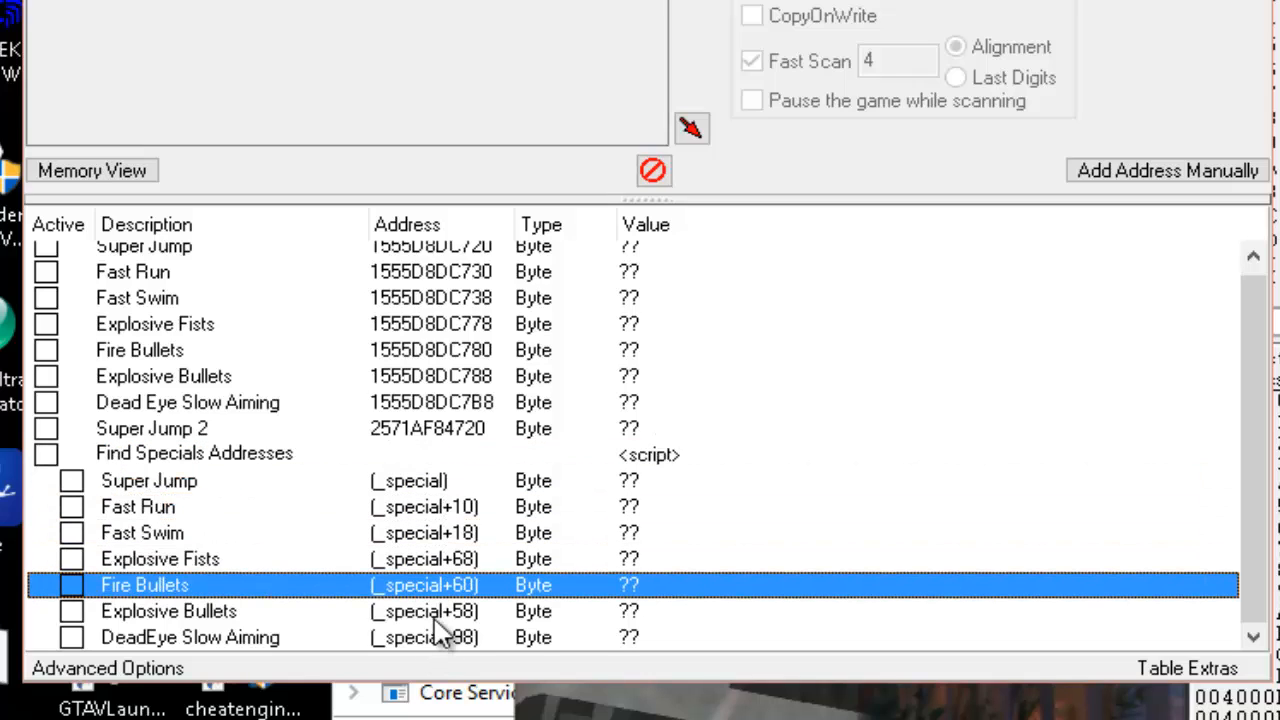
pyautogui.click(427, 613)
pyautogui.click(443, 642)
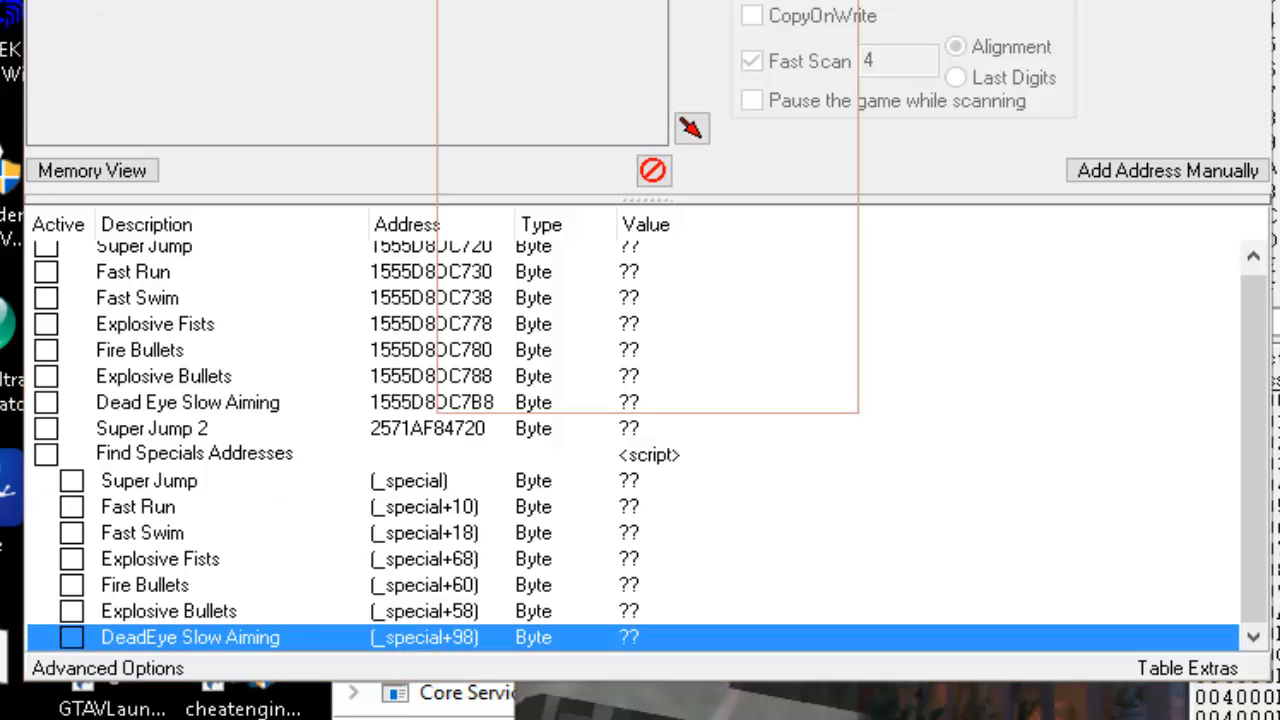
# Open the GTA5.exe process and activate the Find Specials Addresses script.
pyautogui.click(514, 8)
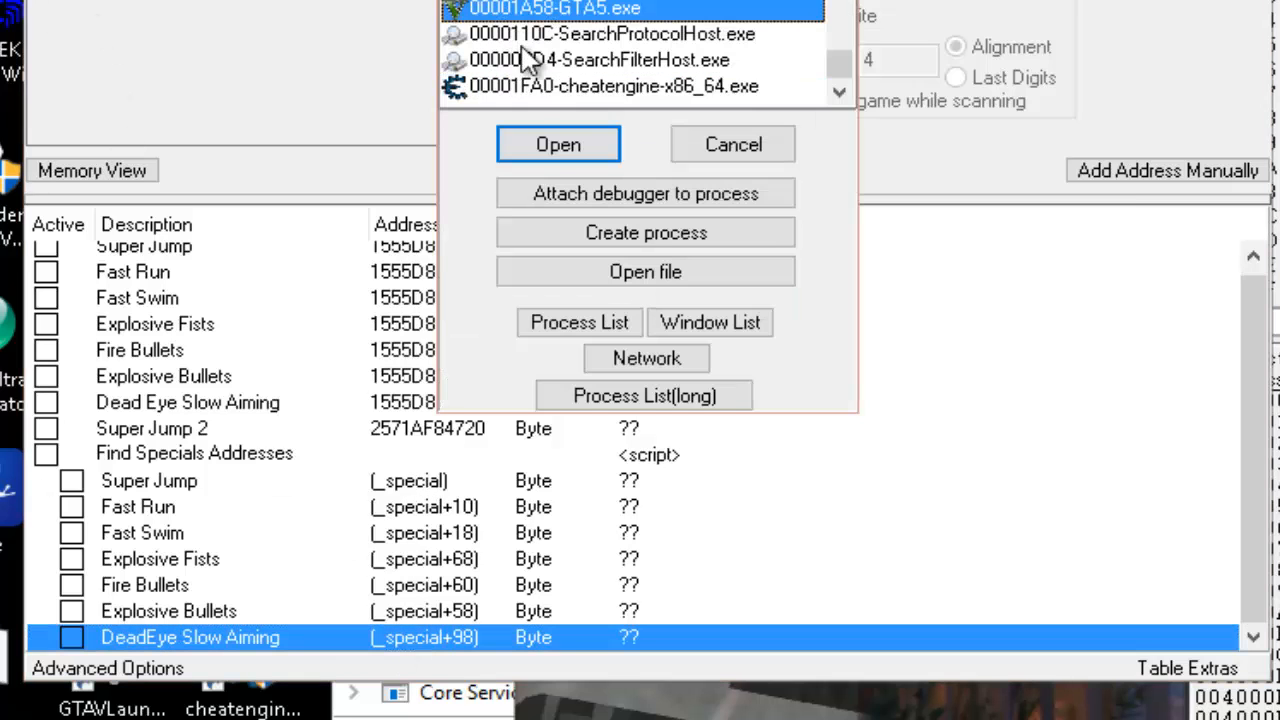
pyautogui.click(543, 155)
pyautogui.click(1279, 291)
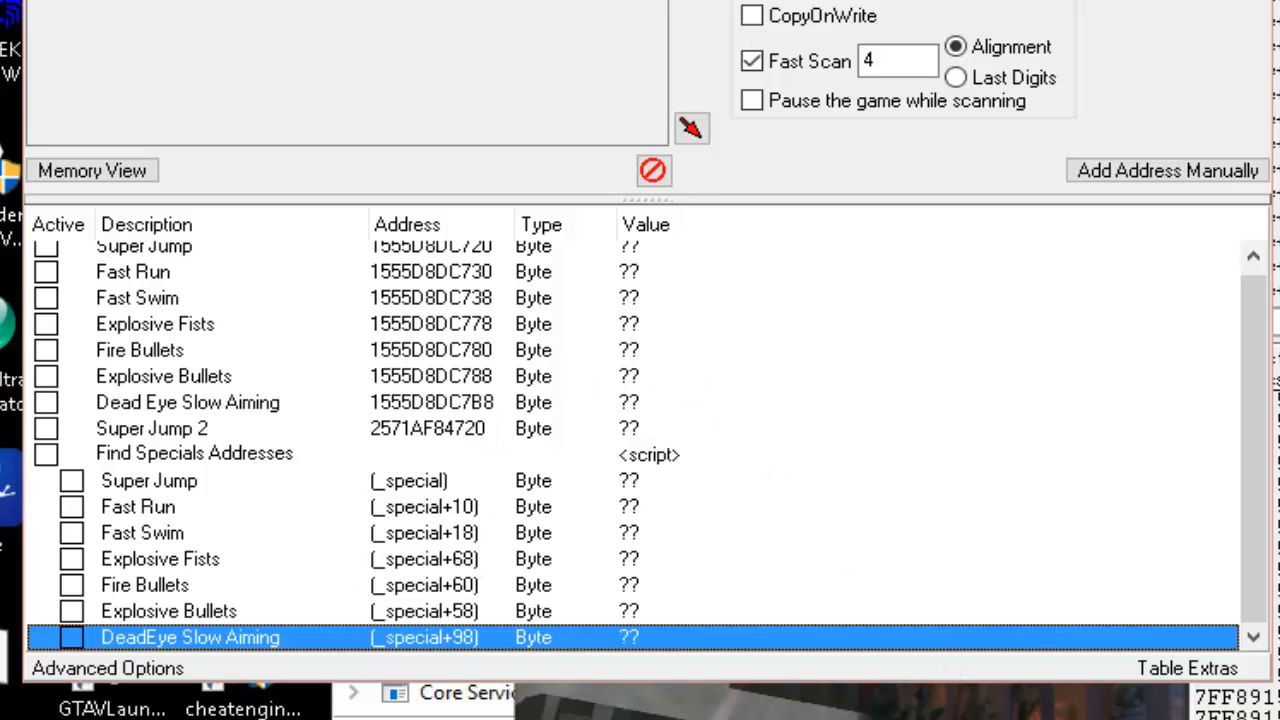
pyautogui.click(46, 455)
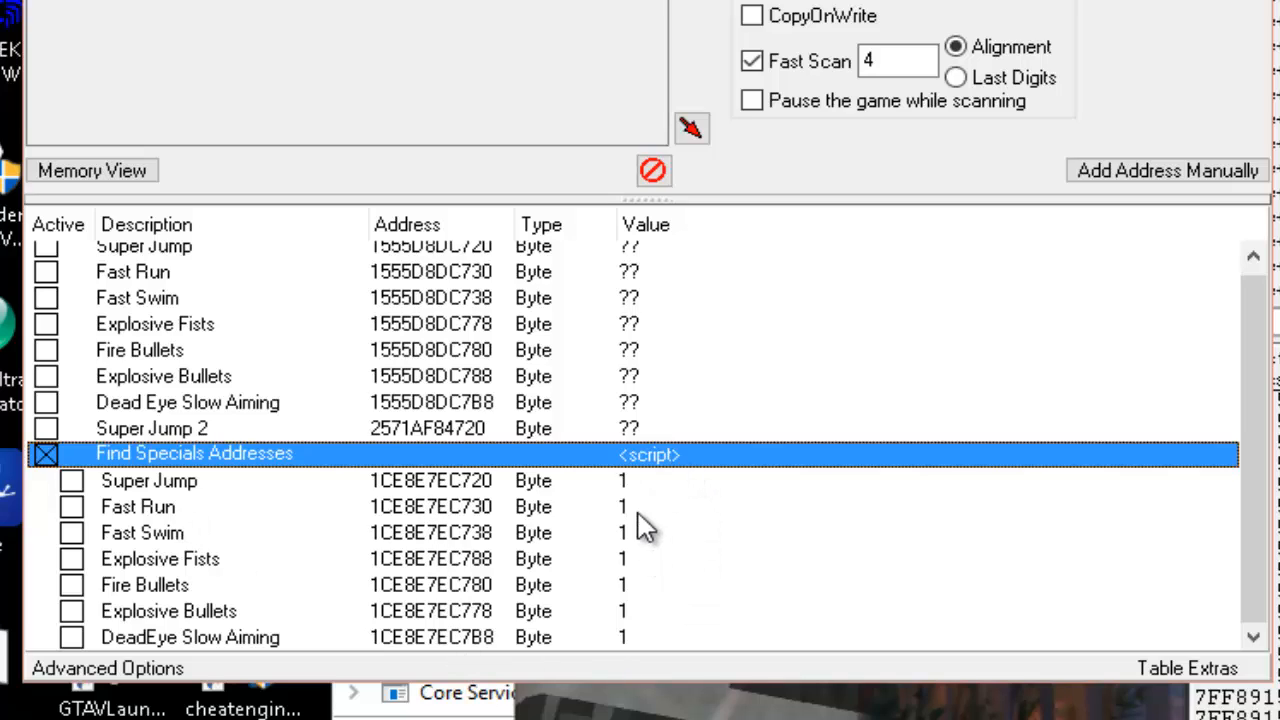
# Set the values of the nested Super Jump, Explosive Bullets and Fast Run entries to 5.
pyautogui.doubleClick(626, 482)
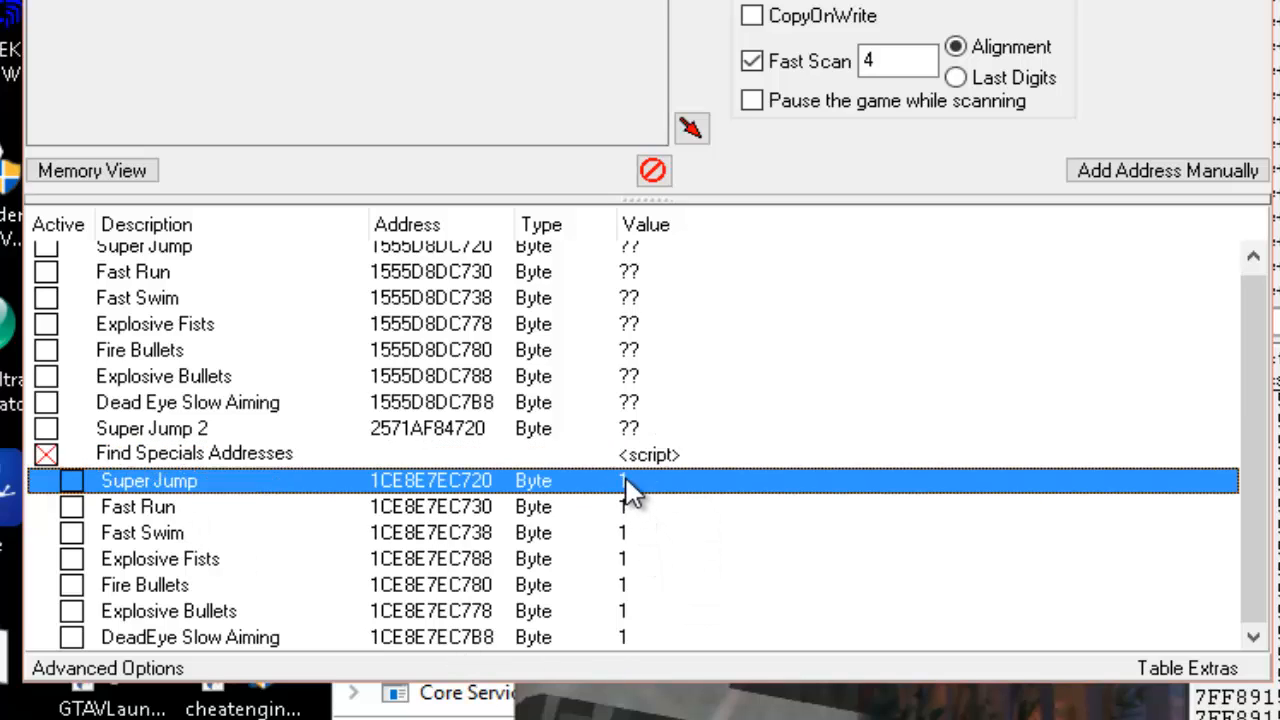
pyautogui.write('5')
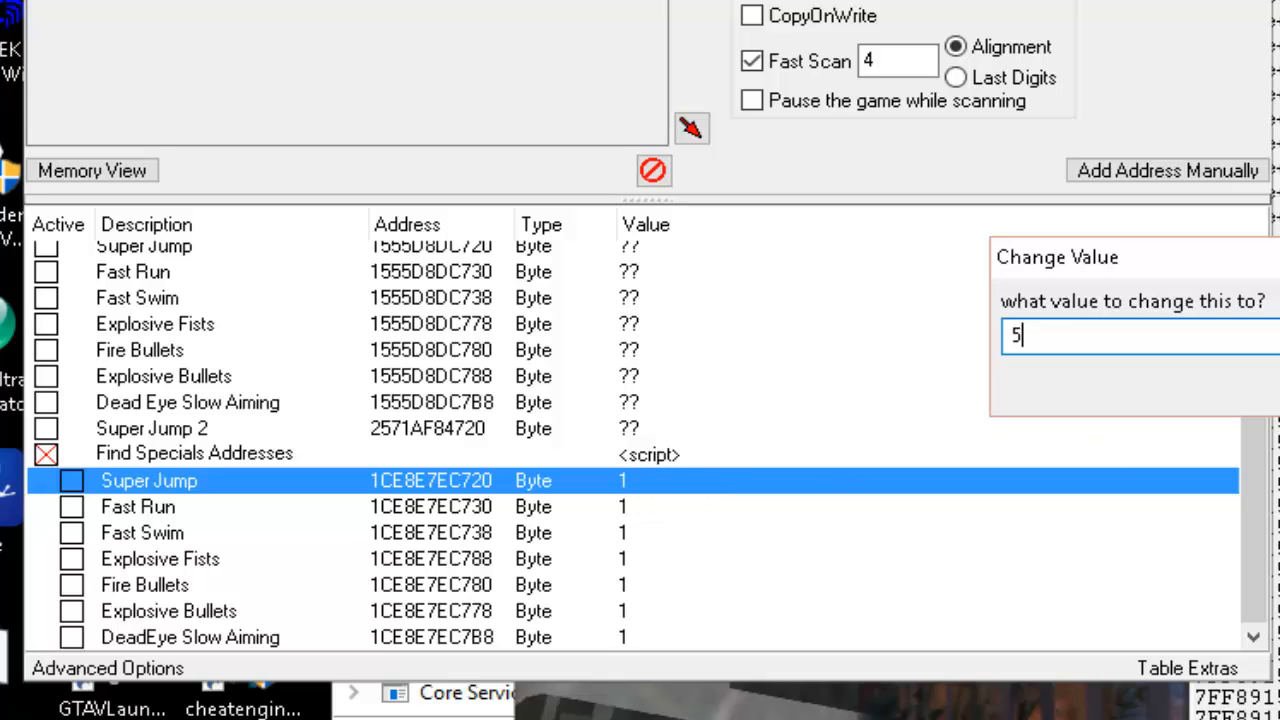
pyautogui.press('Return')
pyautogui.click(636, 514)
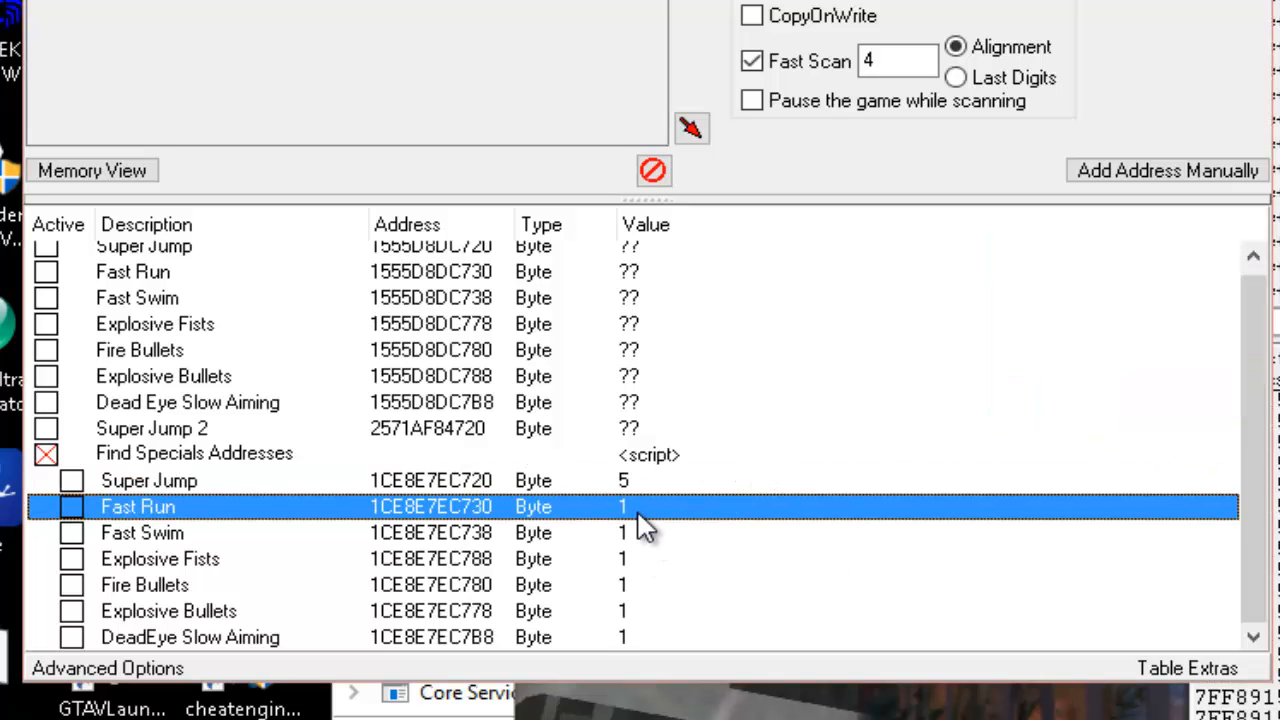
pyautogui.click(626, 614)
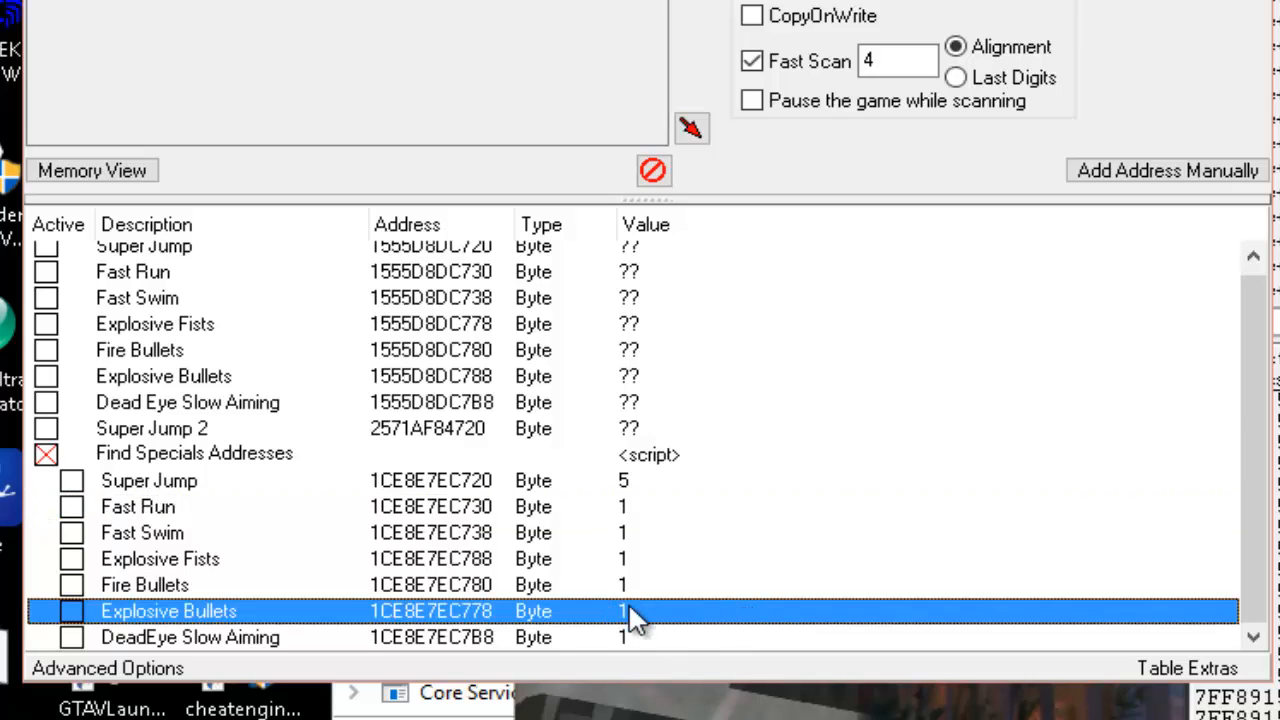
pyautogui.doubleClick(628, 612)
pyautogui.write('5')
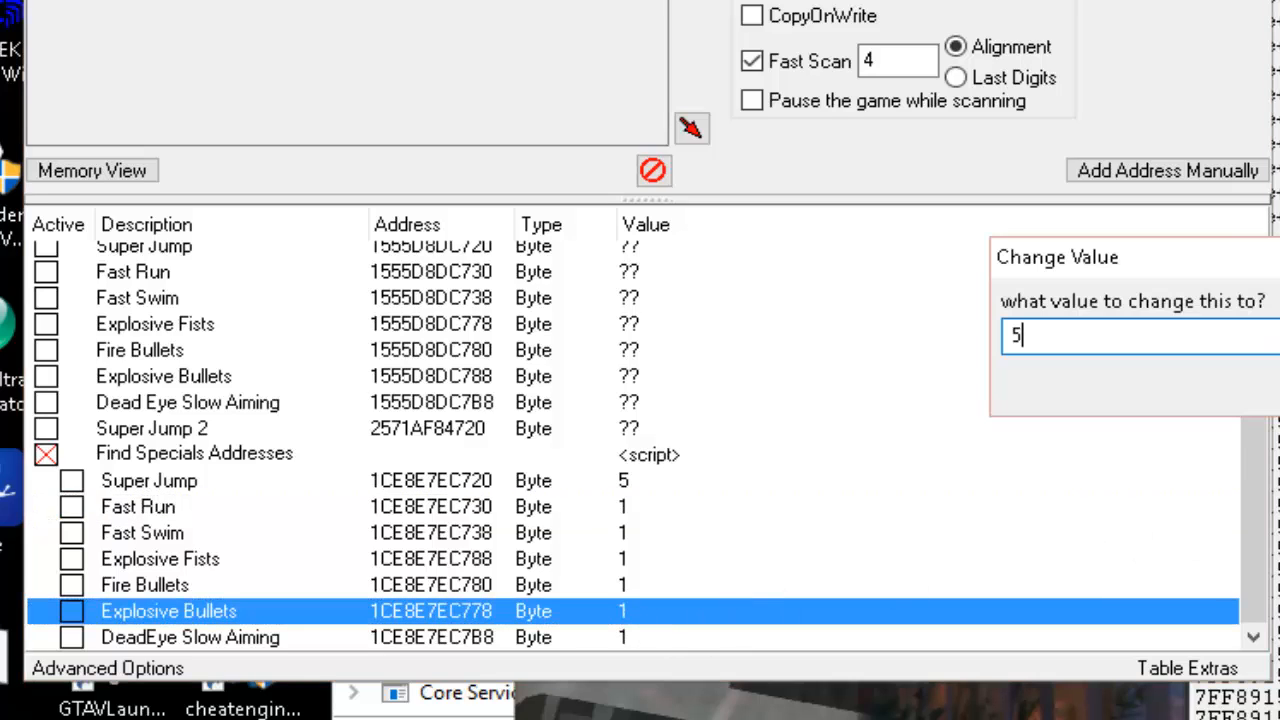
pyautogui.press('Return')
pyautogui.doubleClick(624, 508)
pyautogui.write('5')
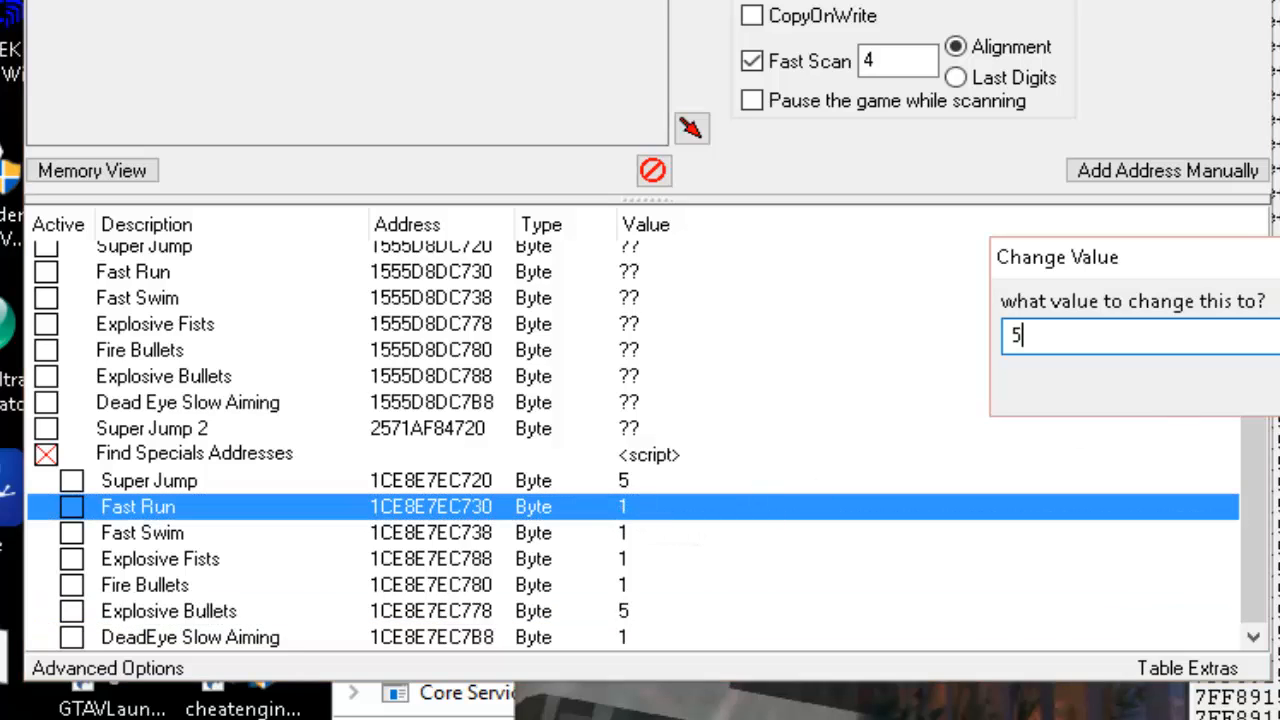
pyautogui.press('Return')
# Freeze the nested Super Jump, Fast Run and Explosive Bullets entries.
pyautogui.click(72, 480)
pyautogui.click(72, 507)
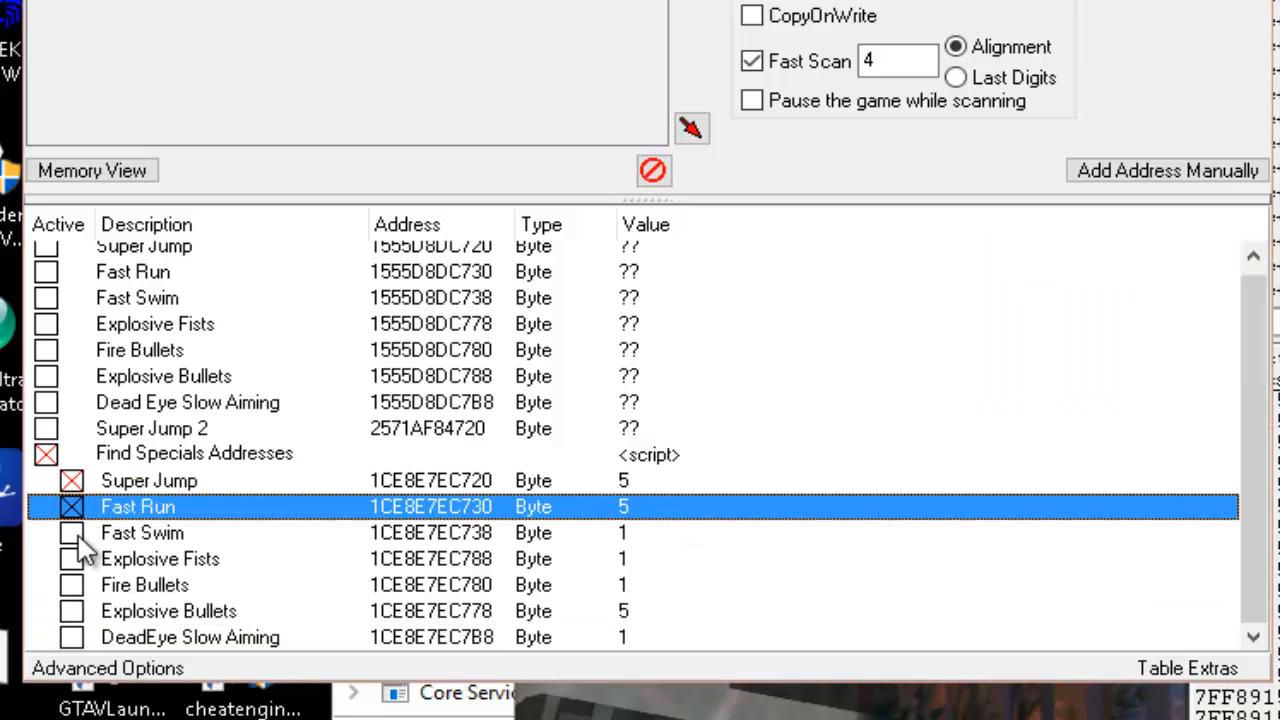
pyautogui.click(84, 612)
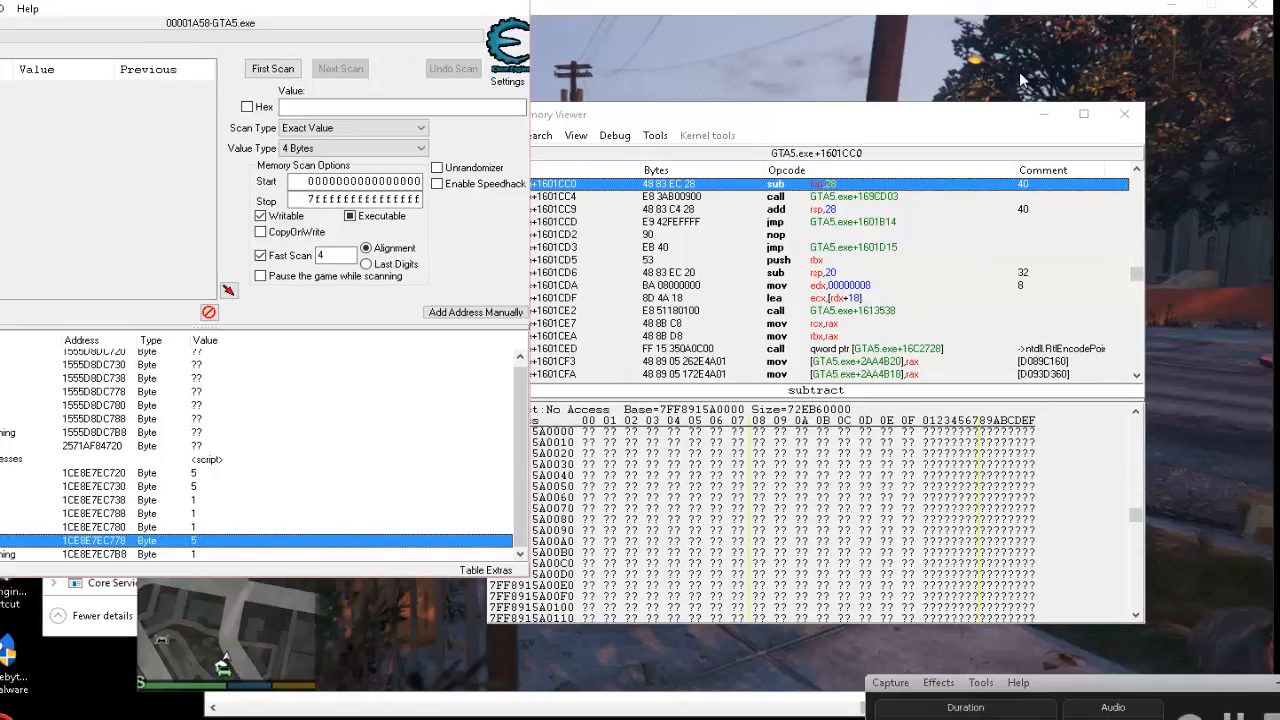
# Switch to Grand Theft Auto V, resume play and test Fast Run and Super Jump by sprinting and leaping onto the roof.
pyautogui.click(1020, 78)
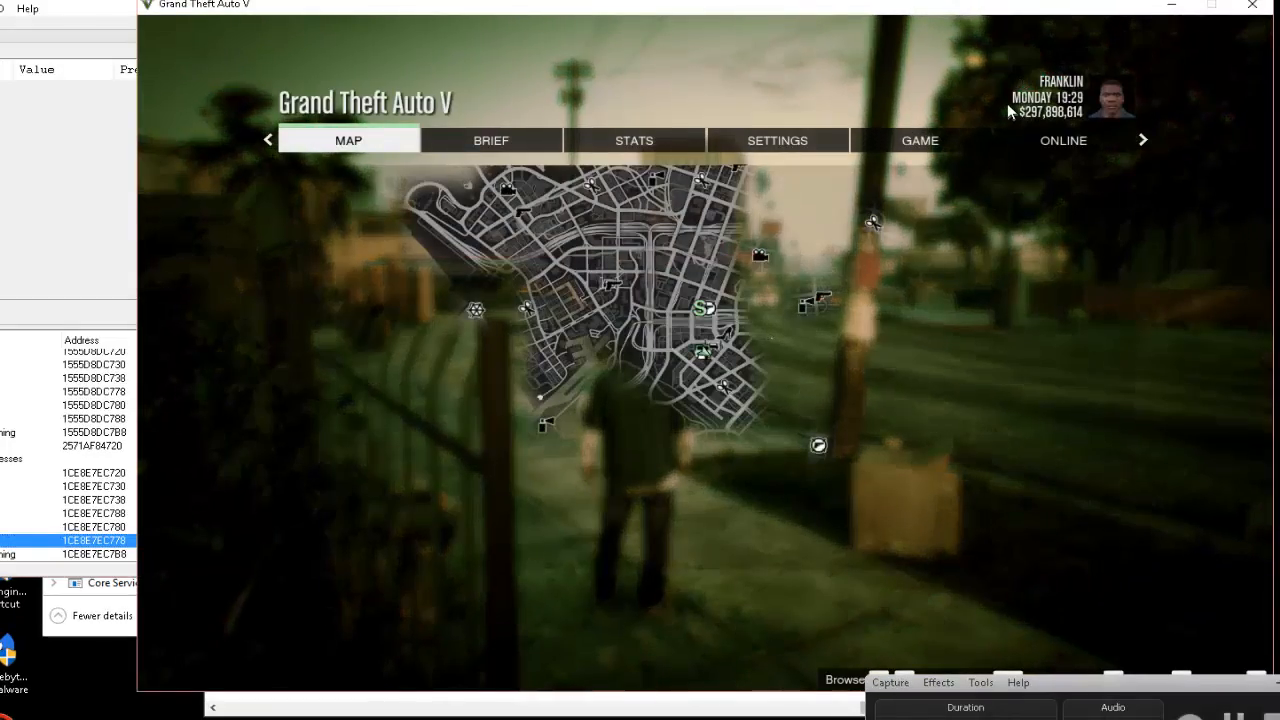
pyautogui.press('w')
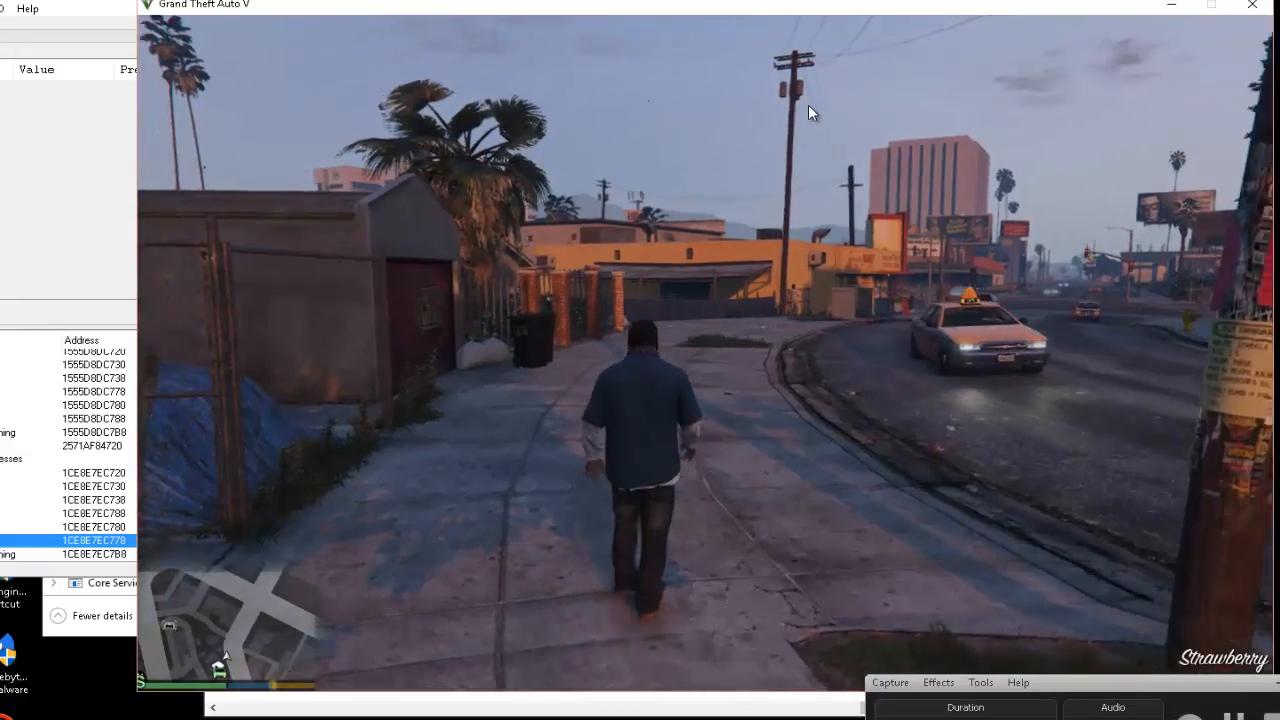
pyautogui.hotkey('shift', 'w')
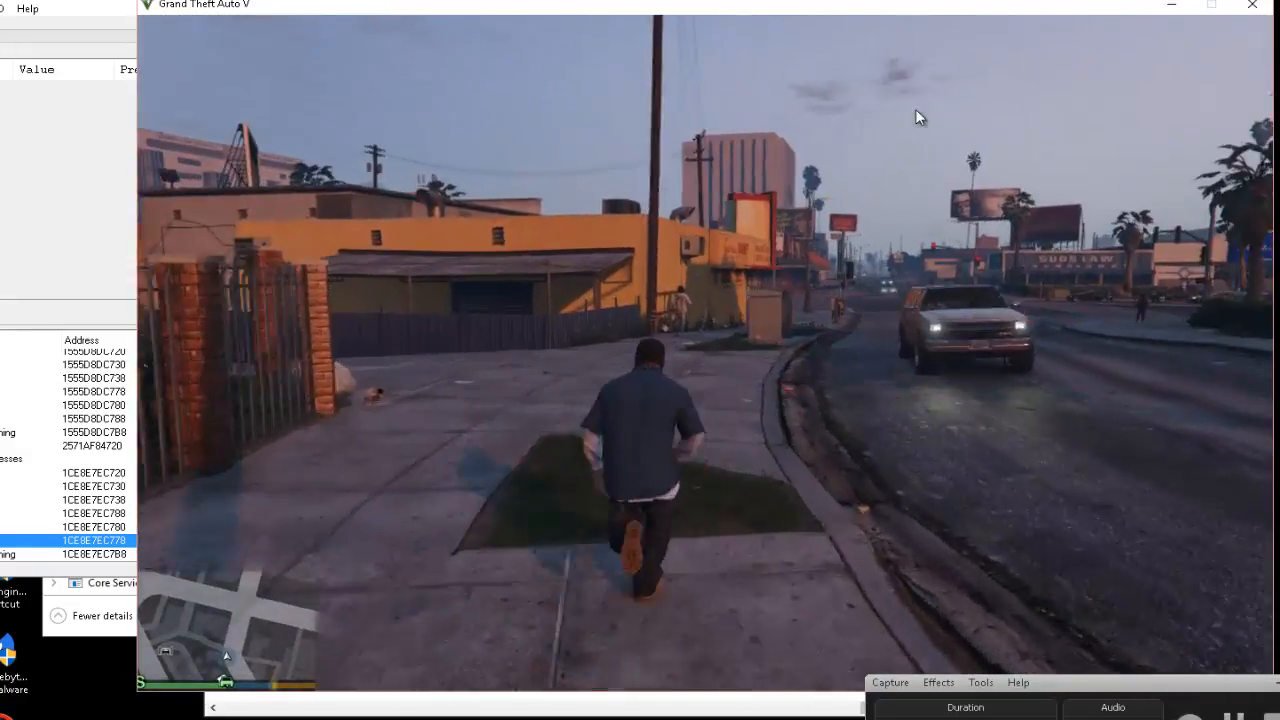
pyautogui.press('space')
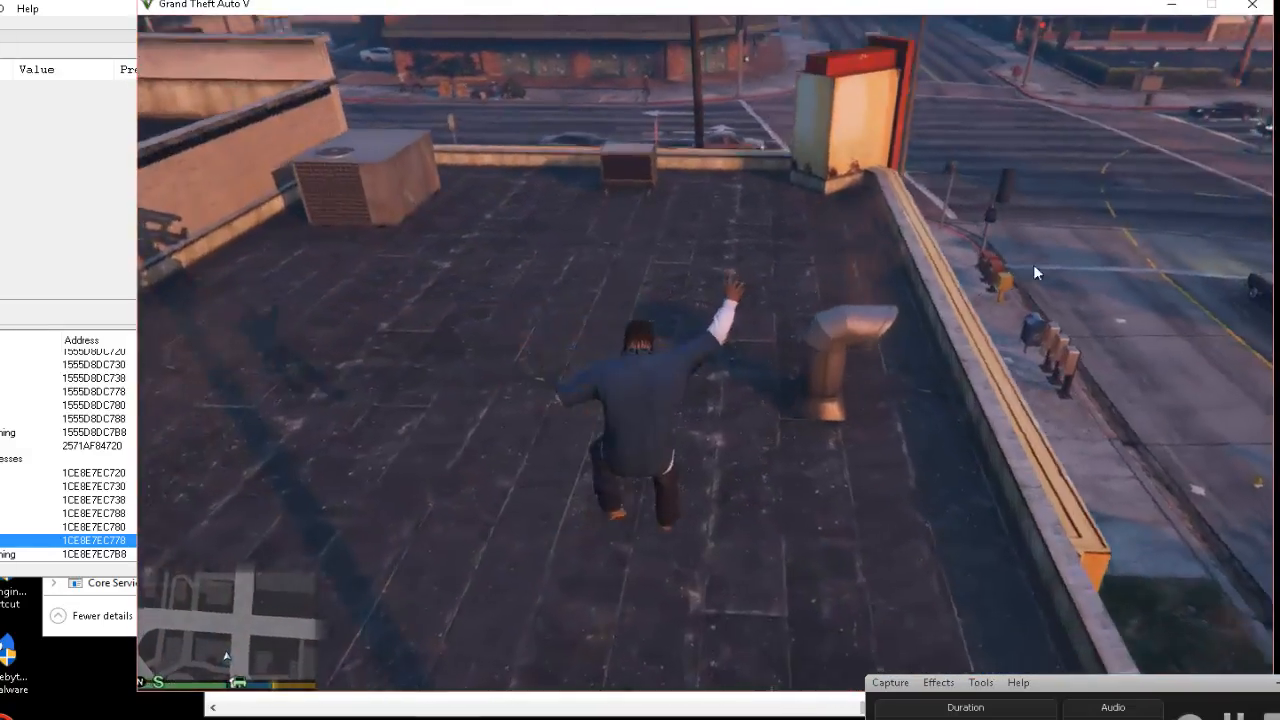
# Equip the pistol at the roof's edge and fire at the street traffic to test Explosive Bullets.
pyautogui.press('Tab')
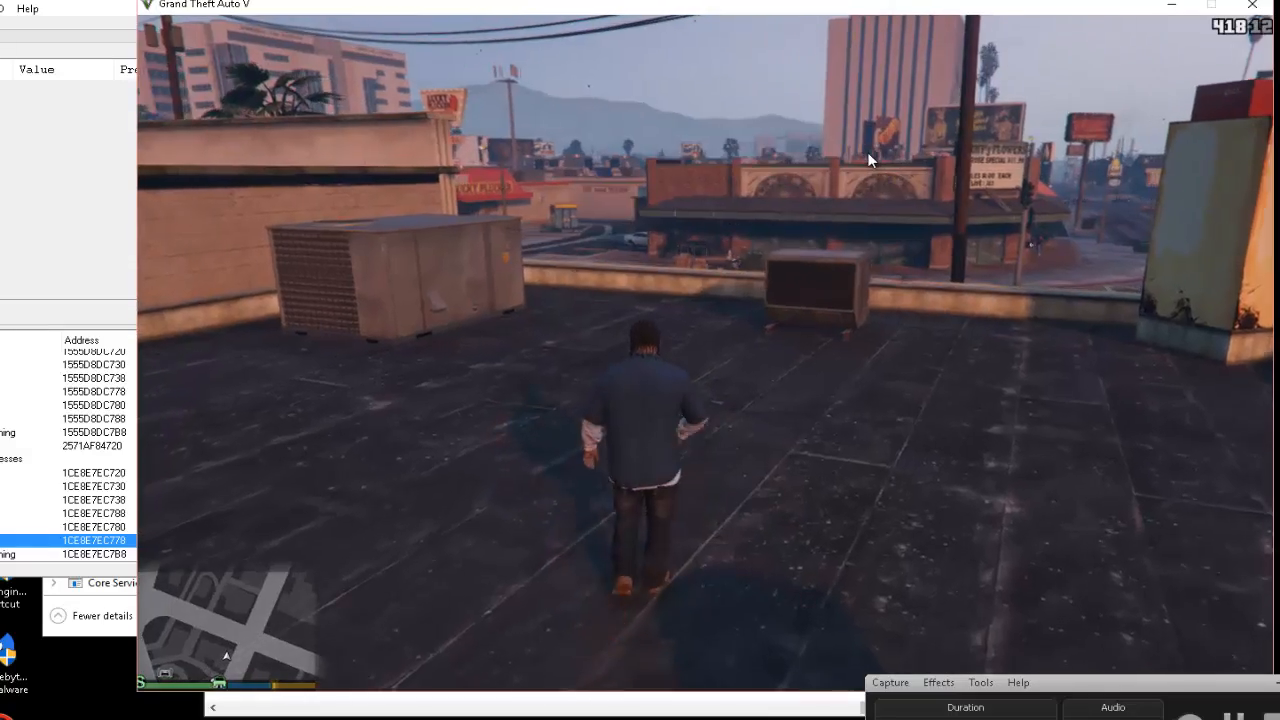
pyautogui.press('w')
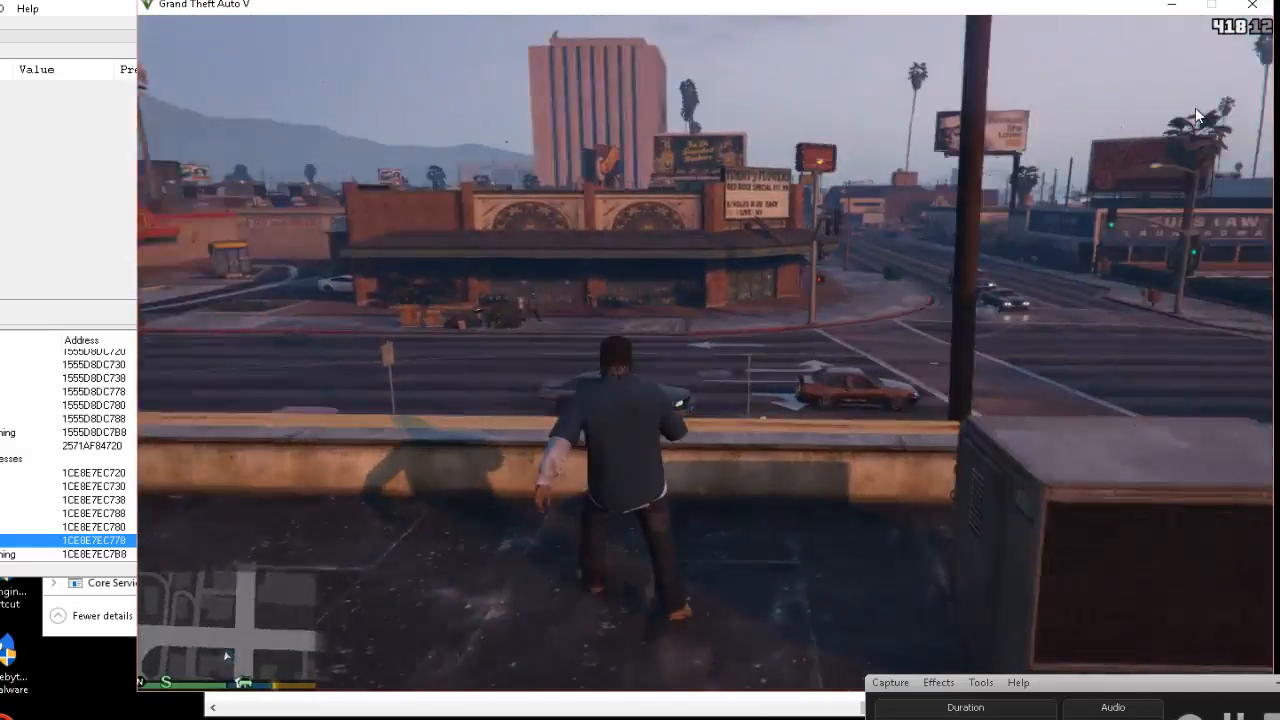
pyautogui.rightClick(1210, 124)
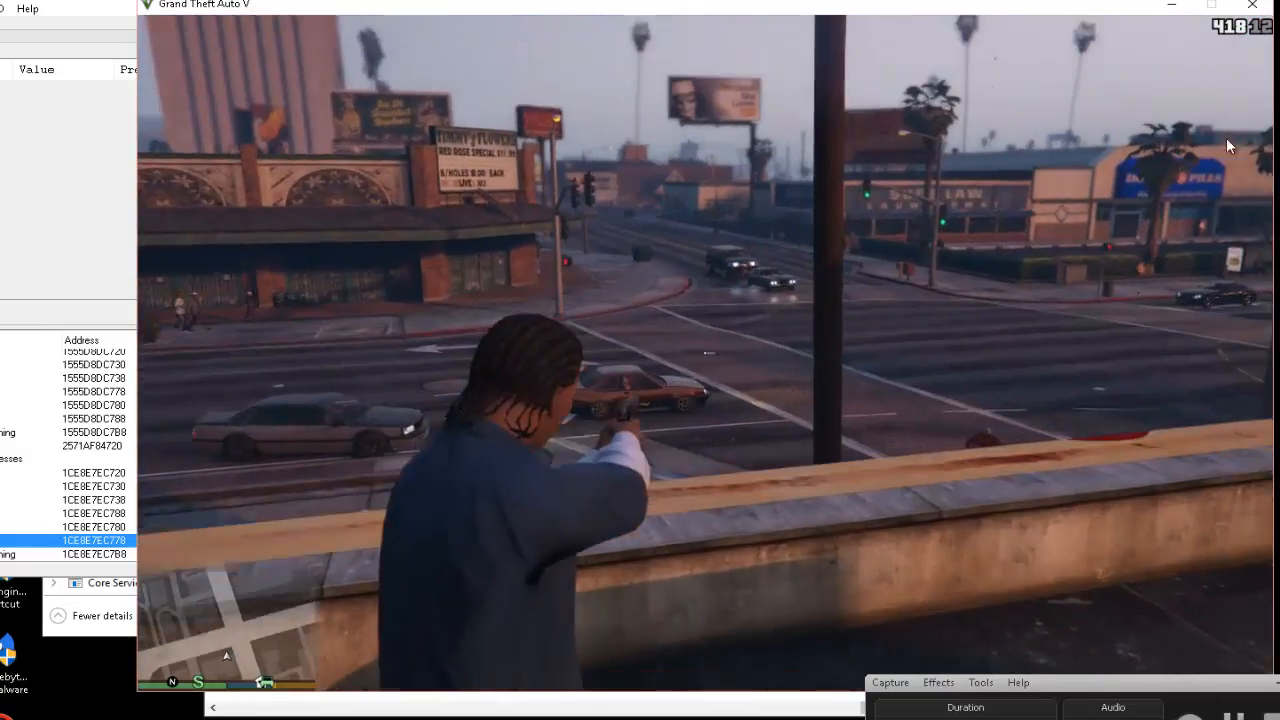
pyautogui.click(1216, 143)
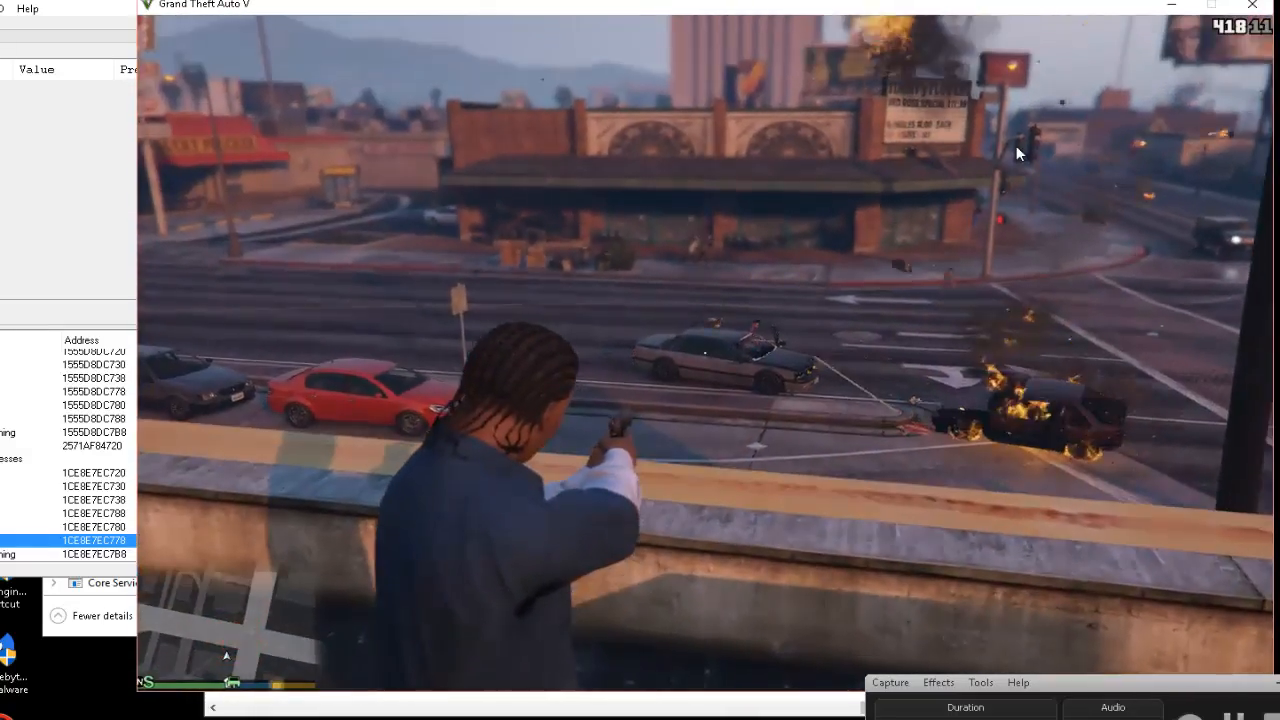
pyautogui.click(1010, 149)
pyautogui.click(847, 165)
pyautogui.click(726, 133)
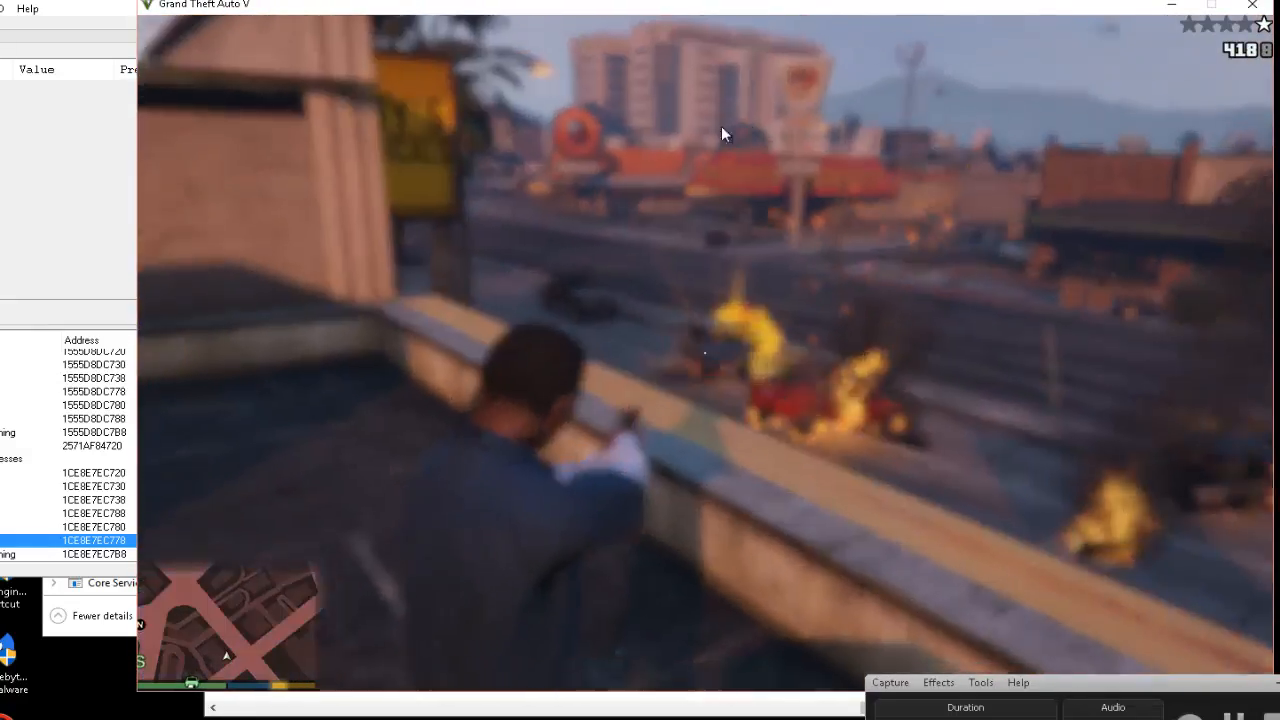
pyautogui.click(672, 102)
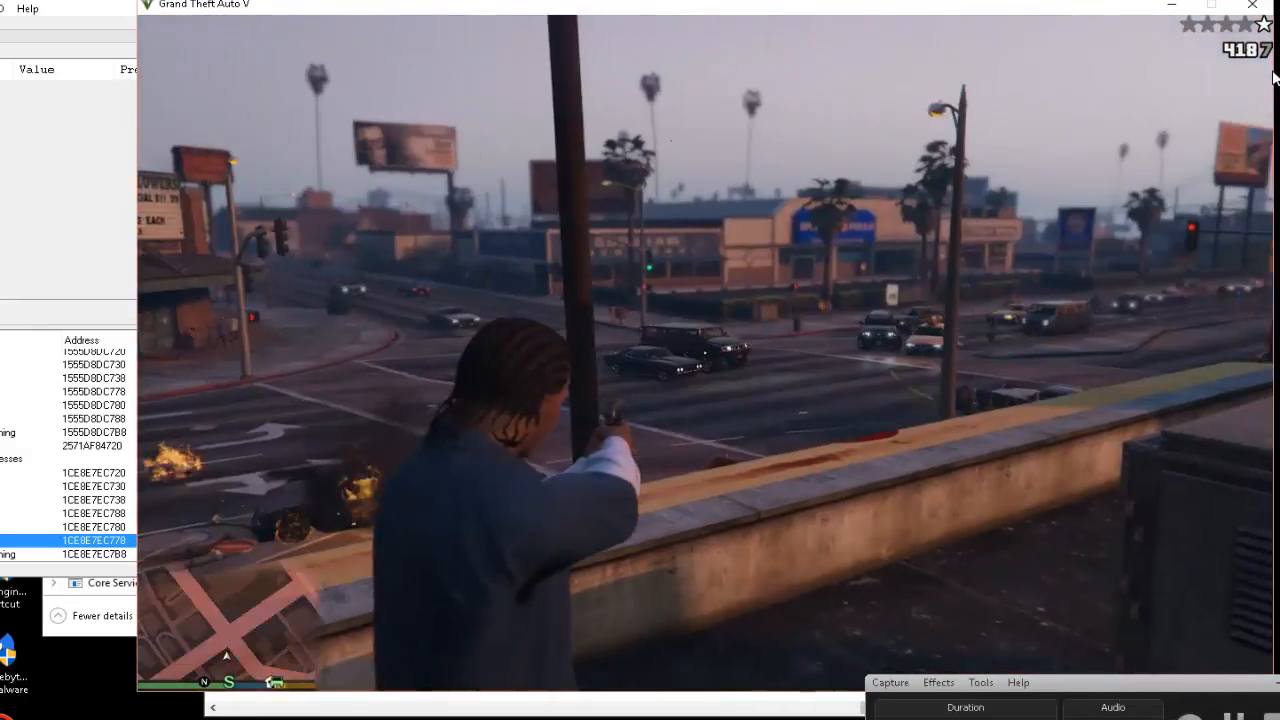
pyautogui.click(1262, 84)
pyautogui.click(1268, 65)
pyautogui.click(1269, 60)
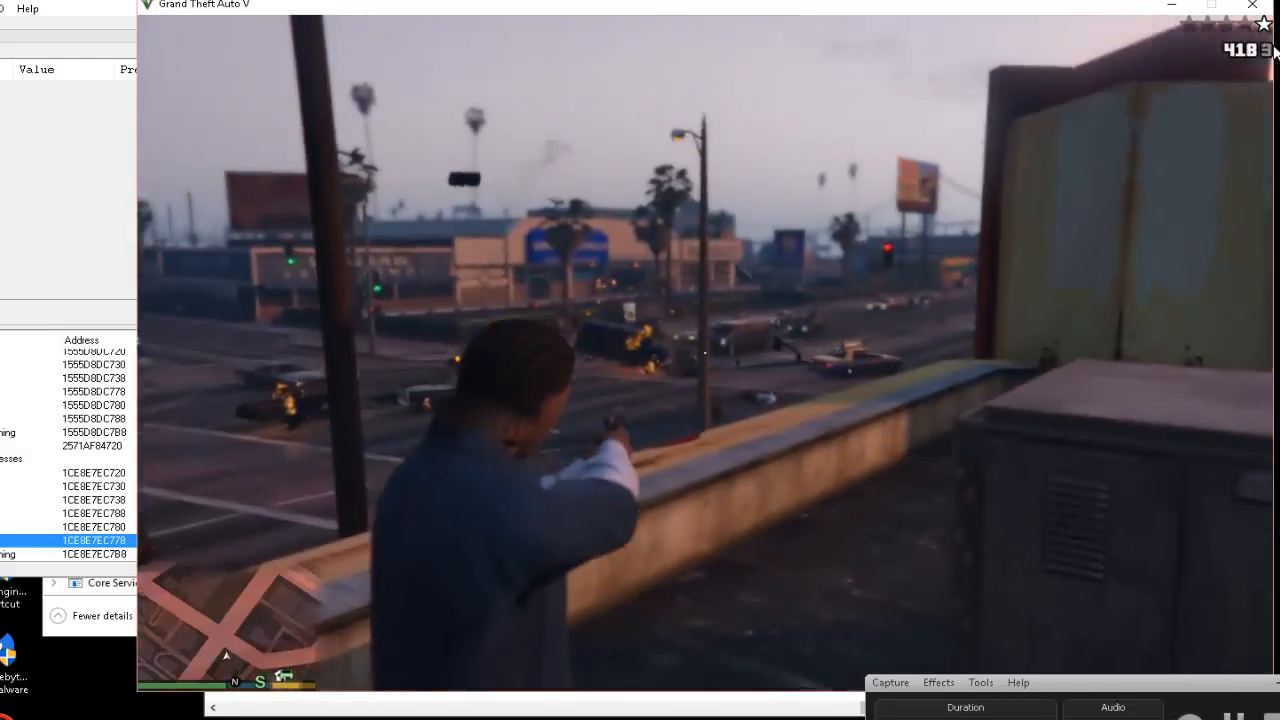
pyautogui.click(1270, 54)
pyautogui.click(1271, 50)
pyautogui.click(1273, 44)
pyautogui.click(1275, 39)
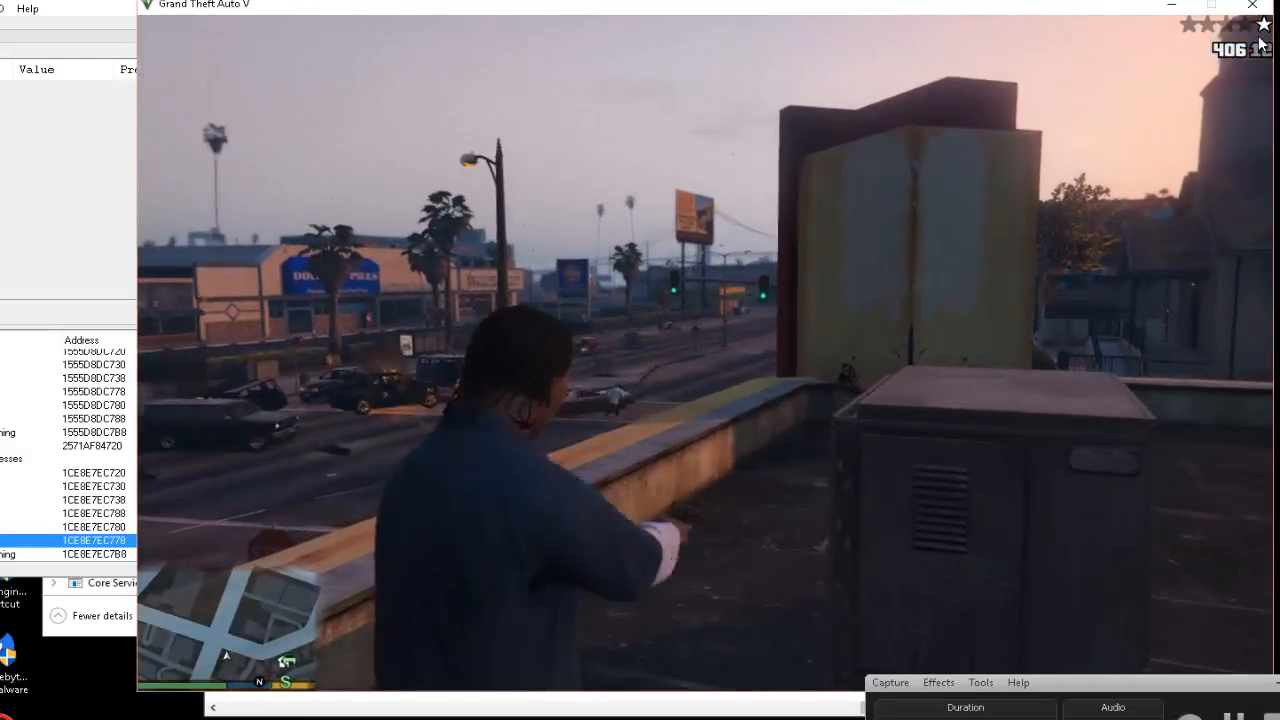
# Switch to Cheat Engine and review the aobscan and _special symbol code in the Find Specials Addresses script.
pyautogui.hotkey('alt', 'Tab')
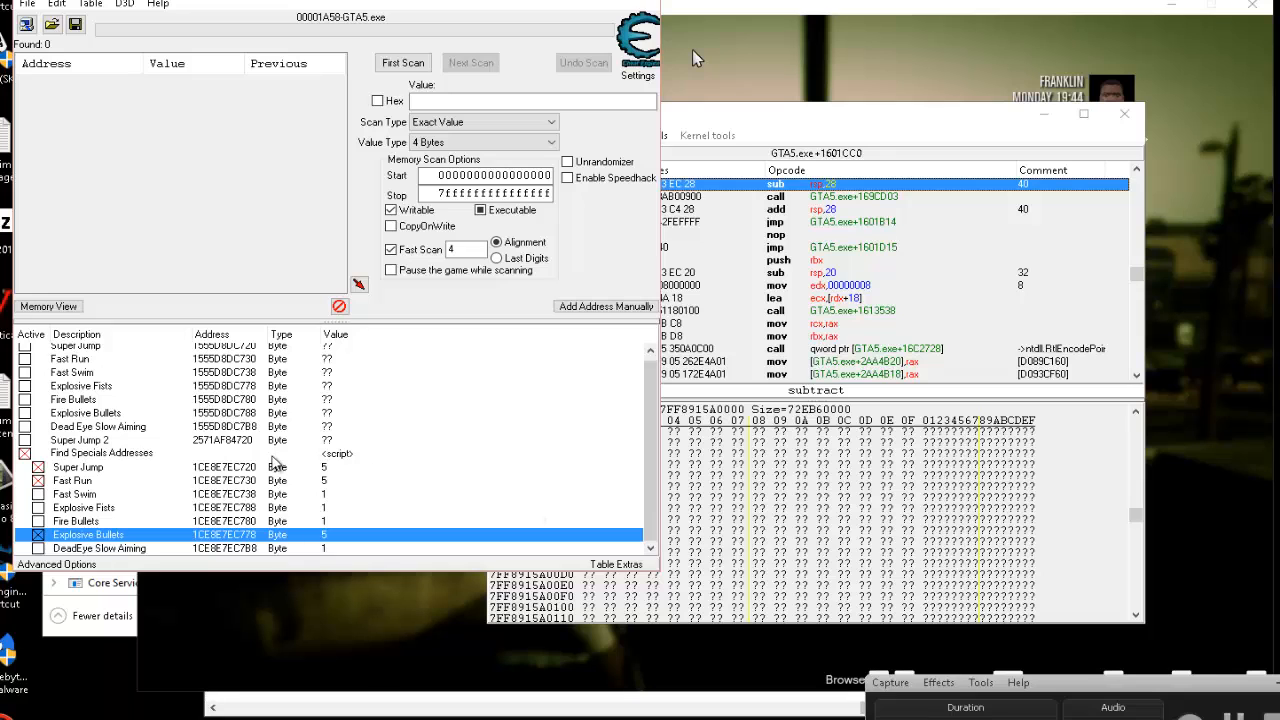
pyautogui.doubleClick(343, 454)
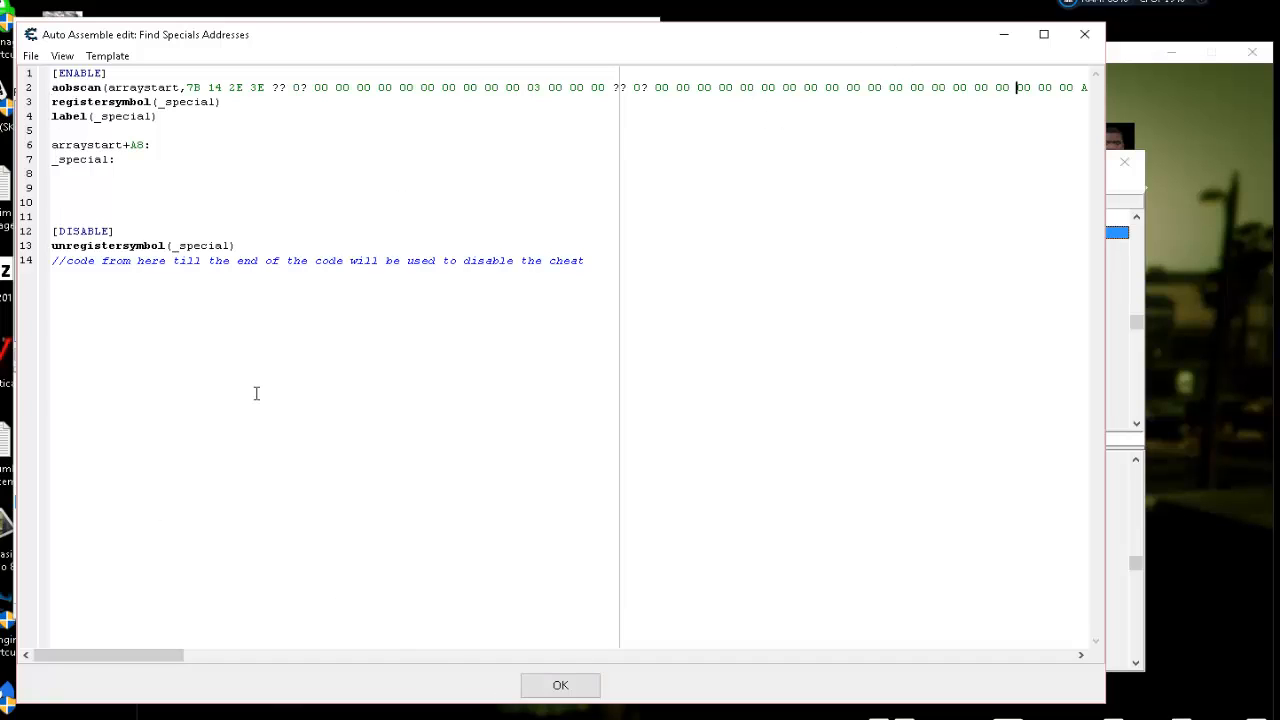
pyautogui.click(1016, 87)
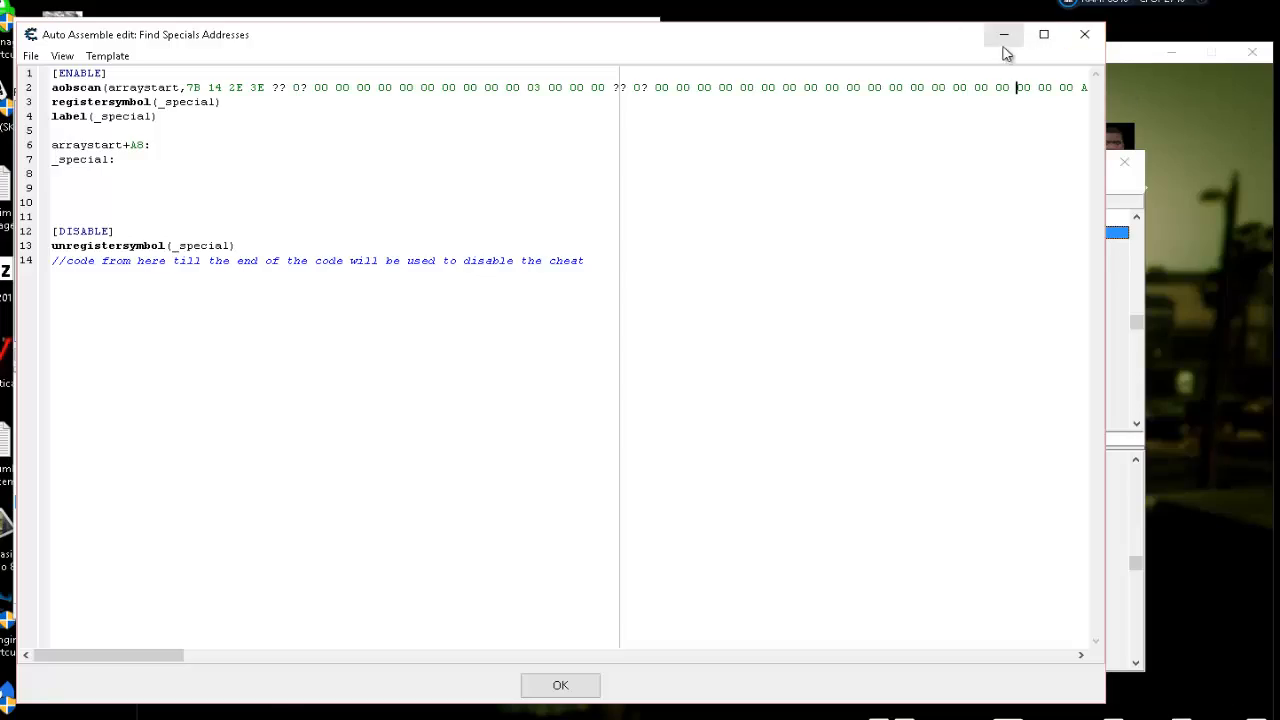
pyautogui.click(1089, 45)
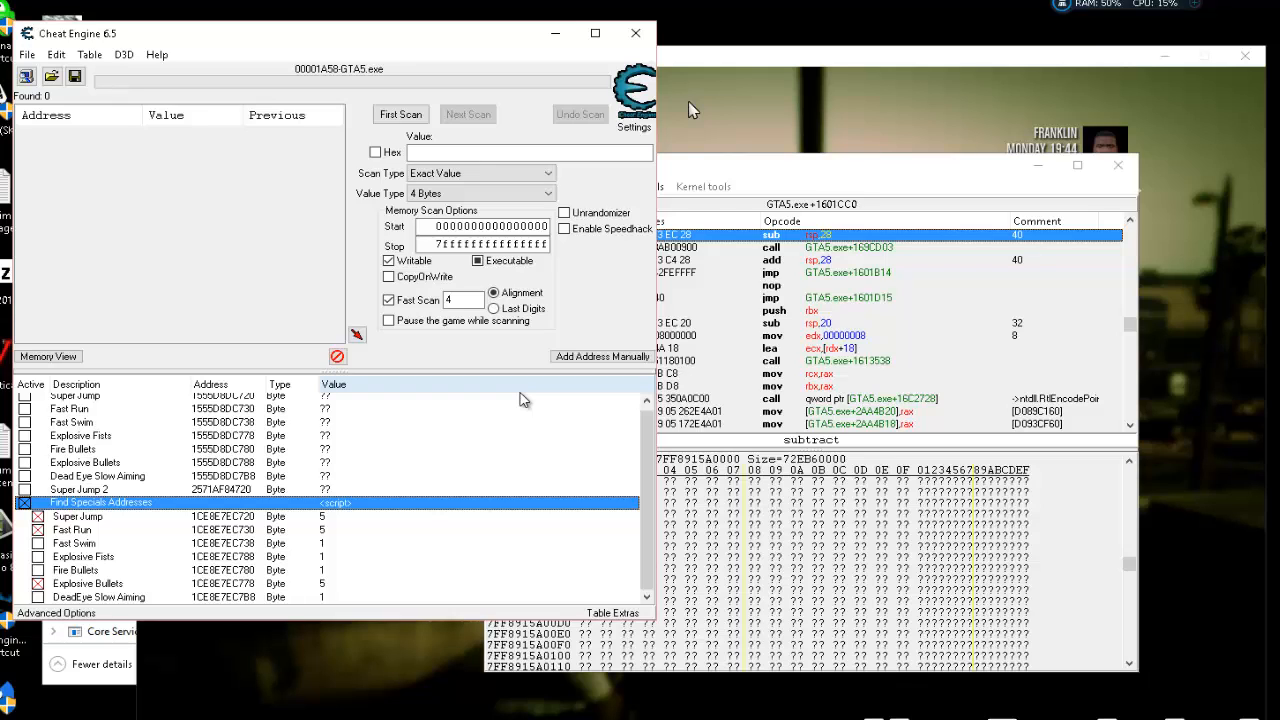
# Switch to Chrome, dismiss the page-restore prompt and open the Cheat The Game group on Facebook.
pyautogui.click(693, 110)
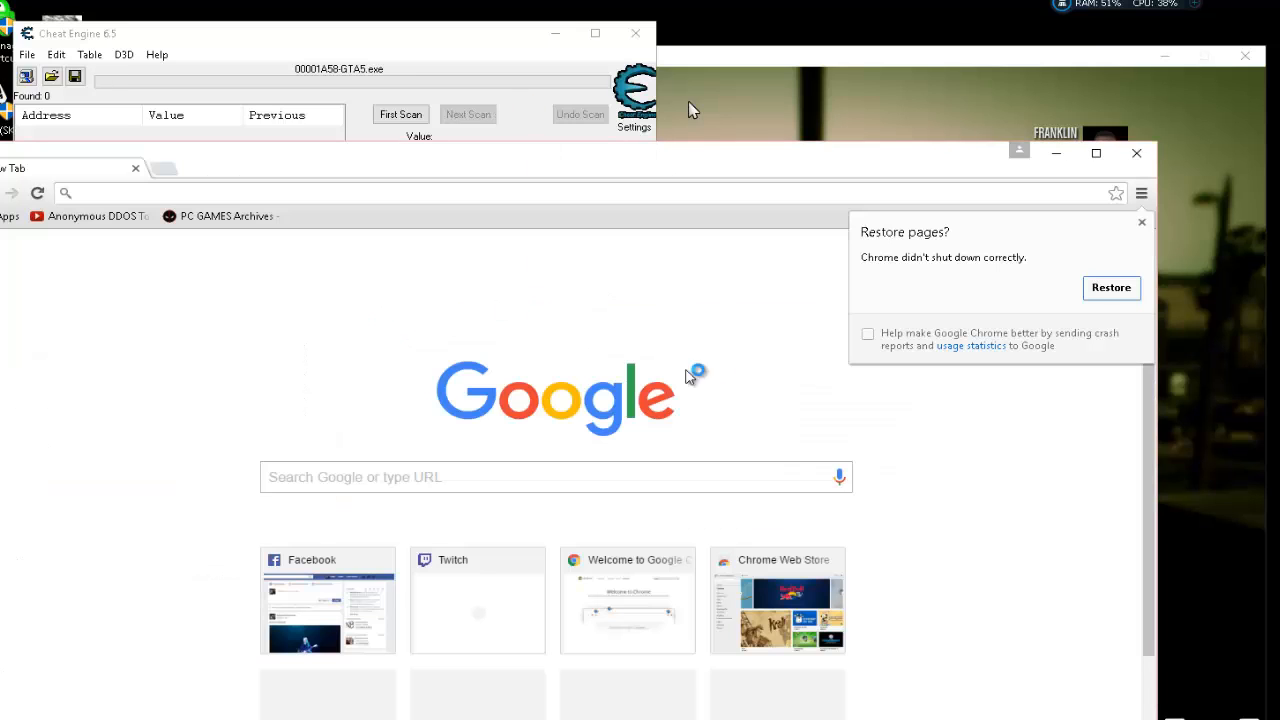
pyautogui.click(1144, 222)
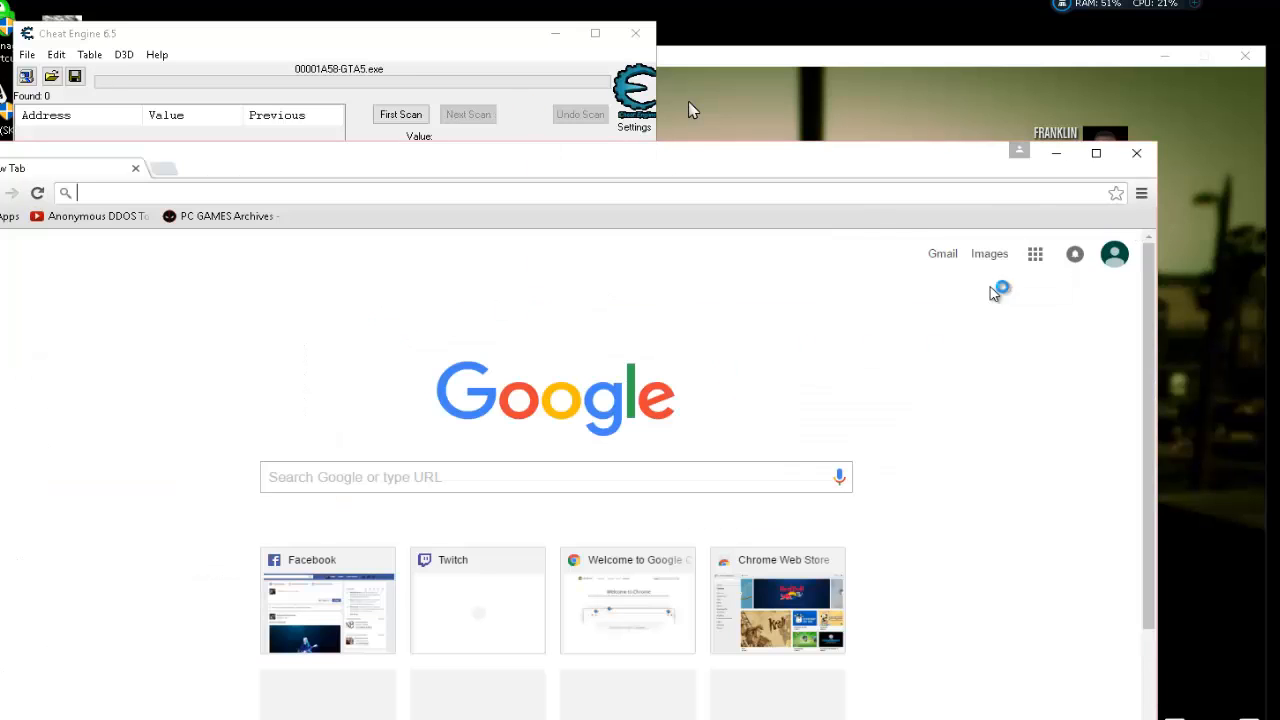
pyautogui.click(342, 593)
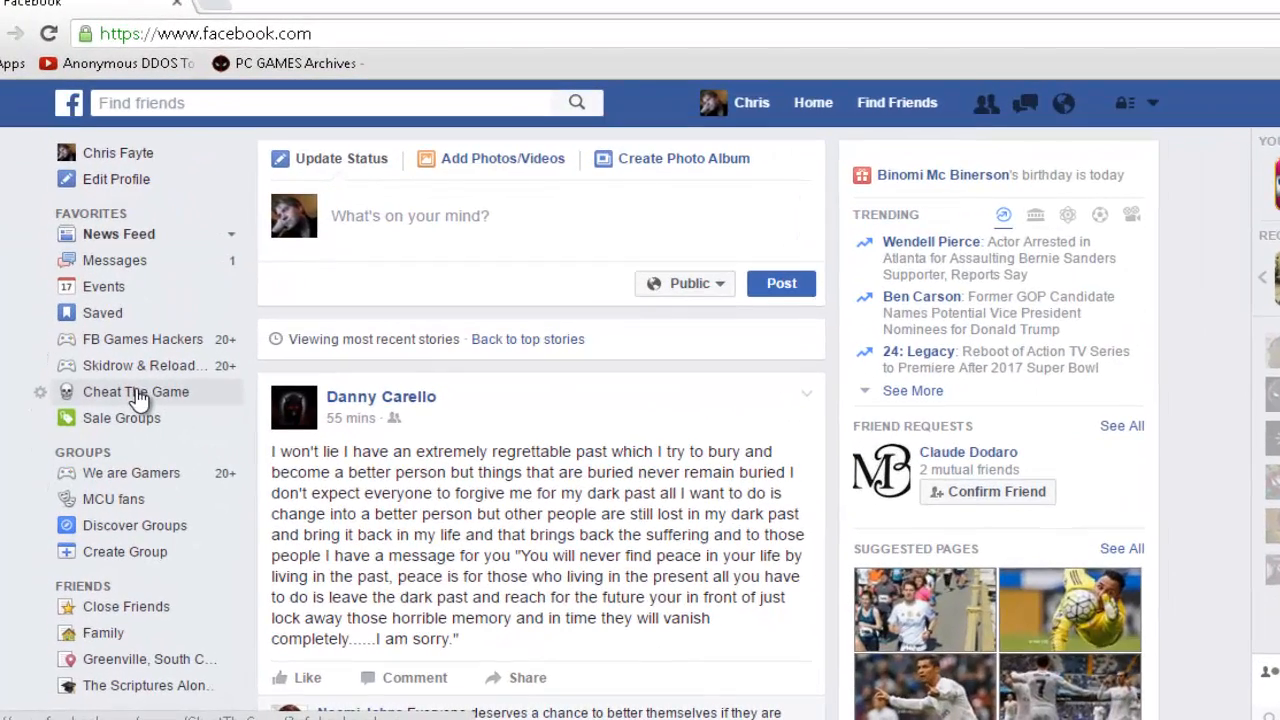
pyautogui.click(108, 457)
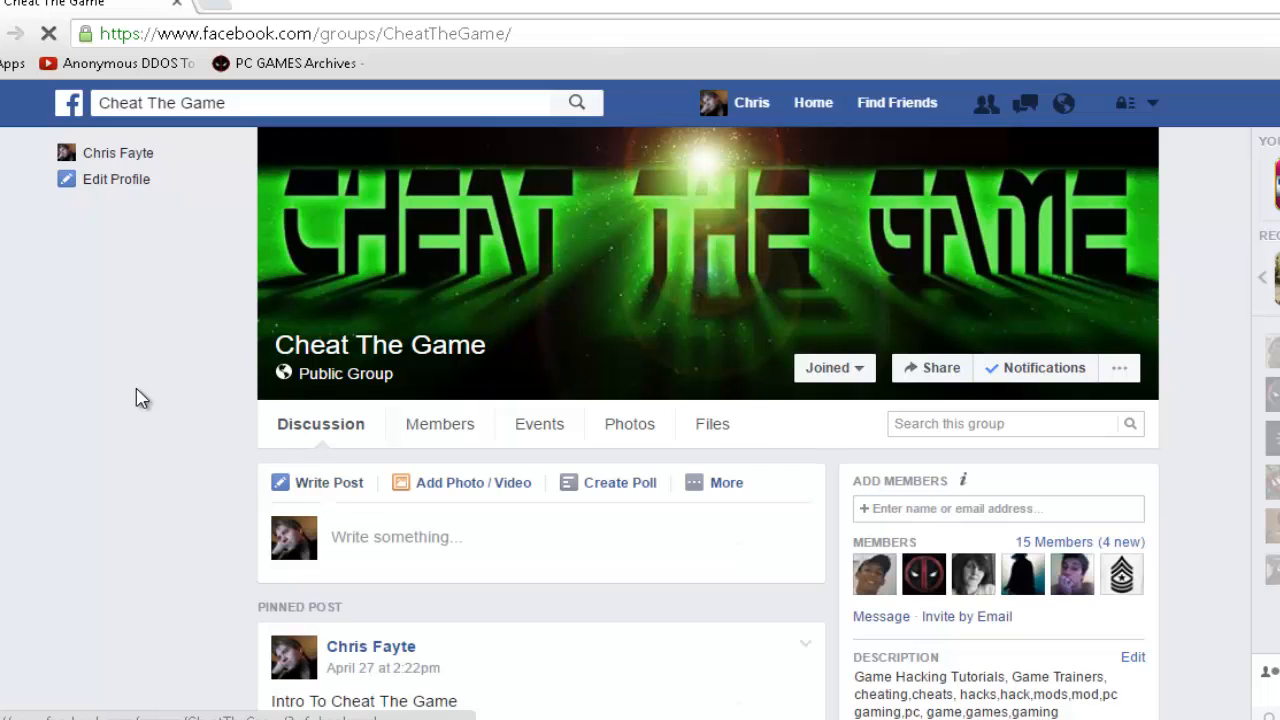
# Browse the discussion posts and shared videos in the Cheat The Game group.
pyautogui.scroll(-3, 1209, 371)
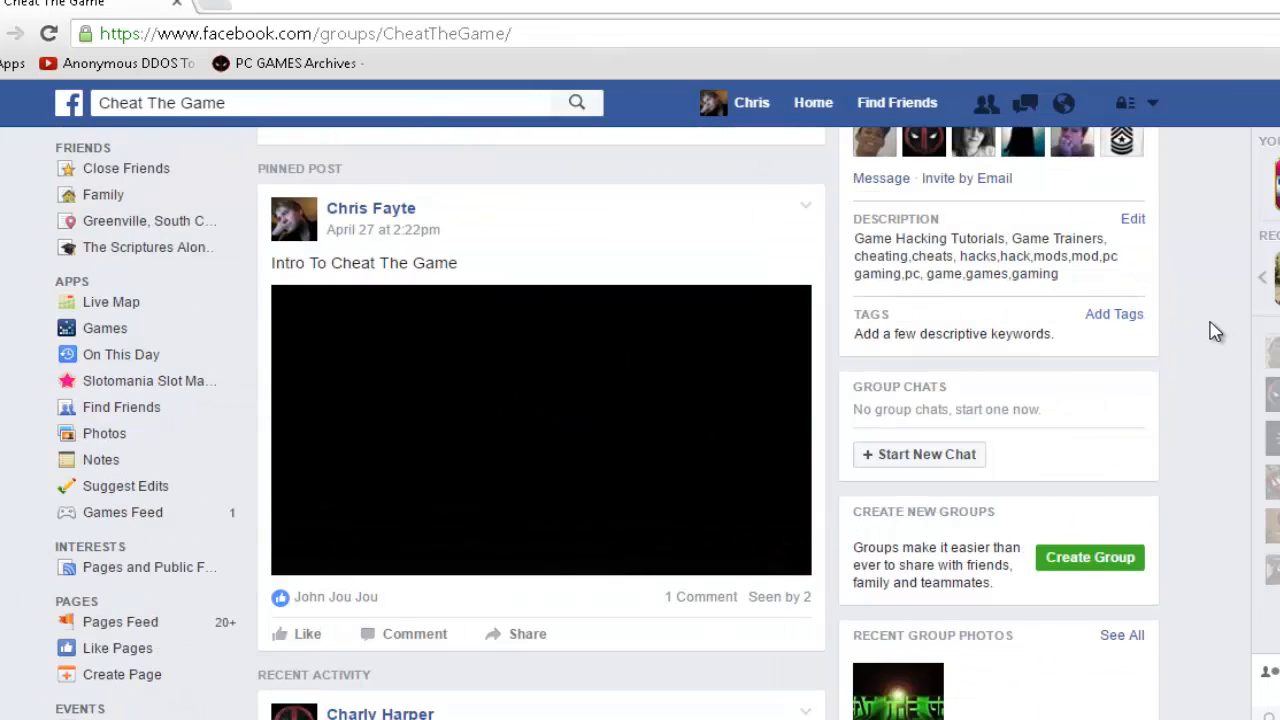
pyautogui.scroll(-5, 1217, 332)
pyautogui.scroll(-3, 1184, 302)
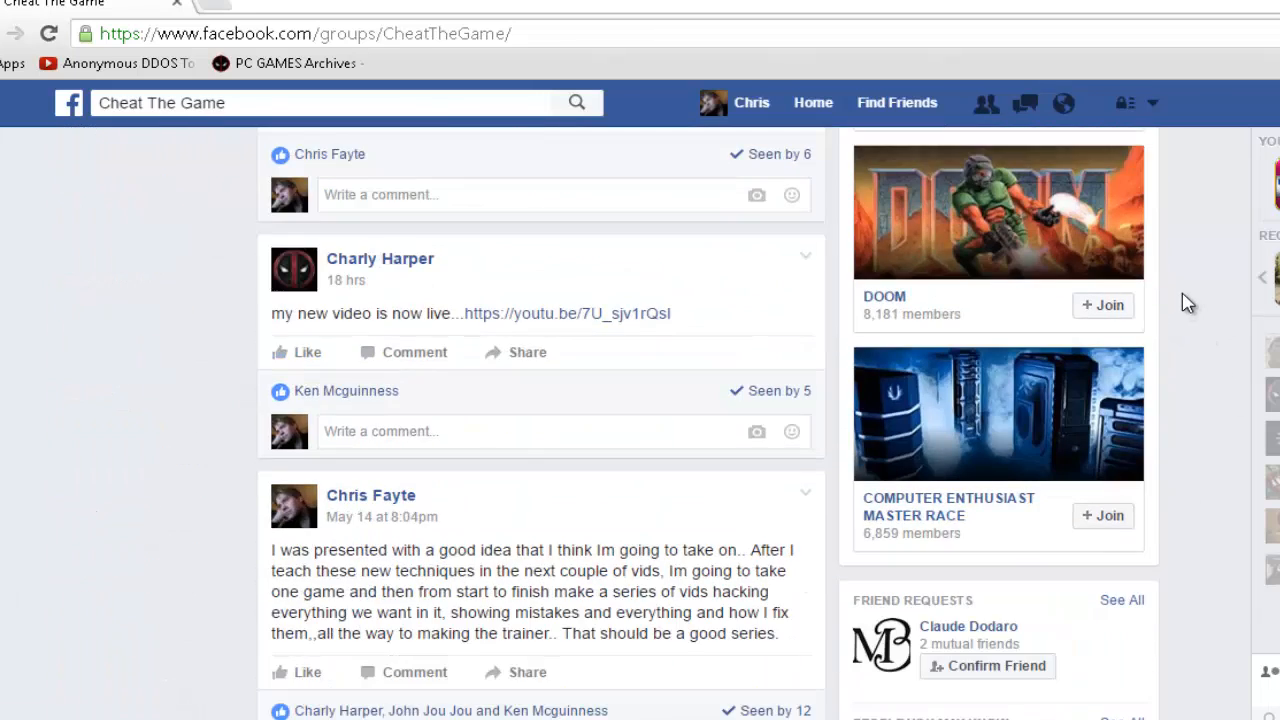
pyautogui.scroll(4, 1196, 346)
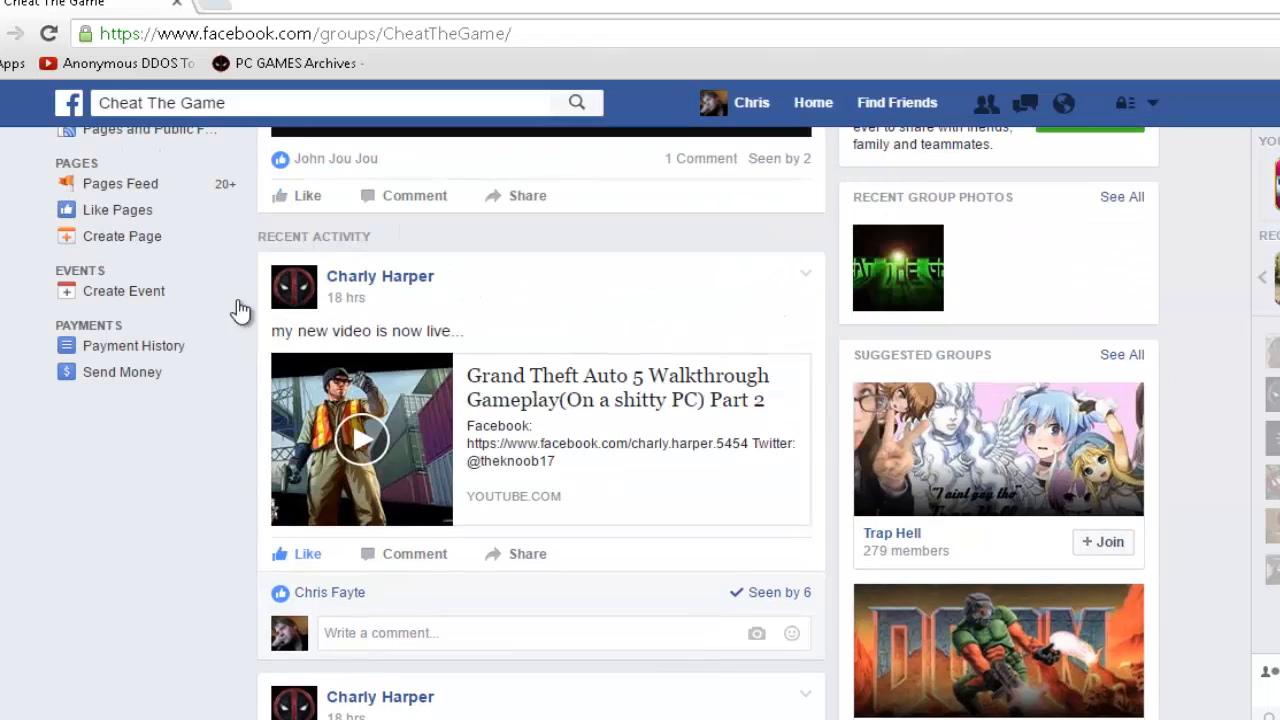
pyautogui.scroll(-6, 1210, 325)
pyautogui.scroll(-6, 1210, 336)
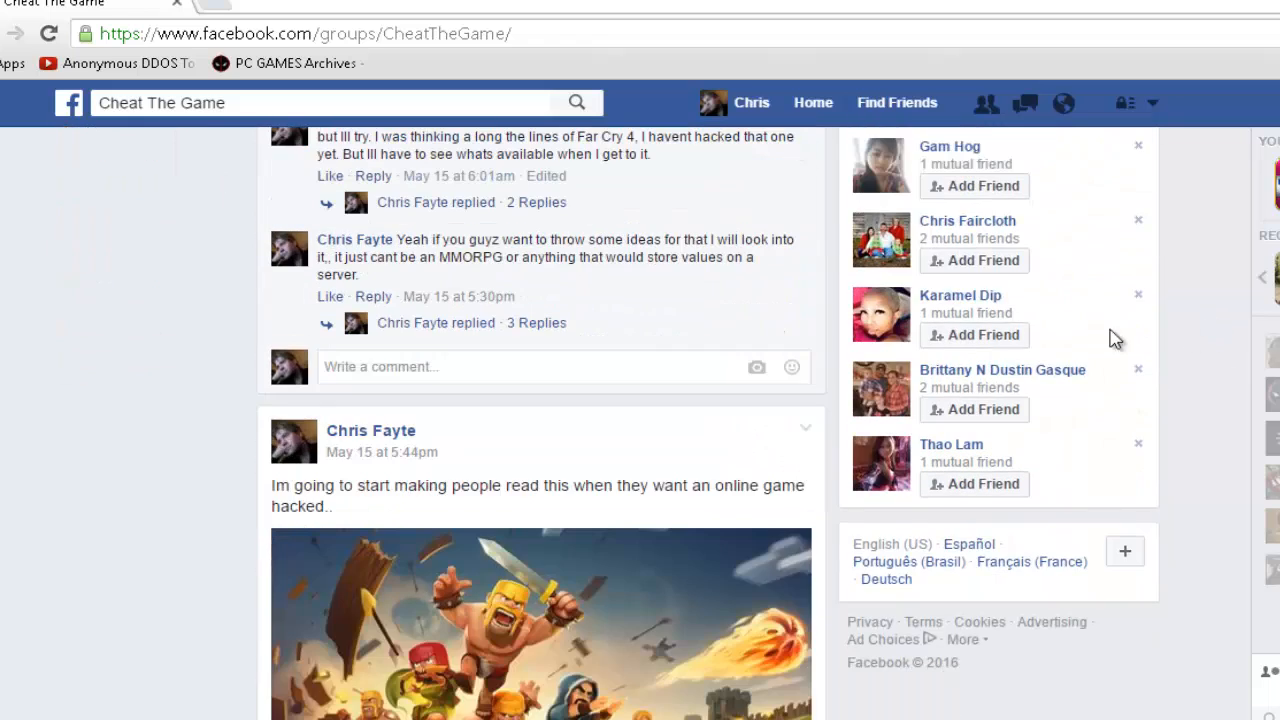
pyautogui.scroll(-3, 1214, 314)
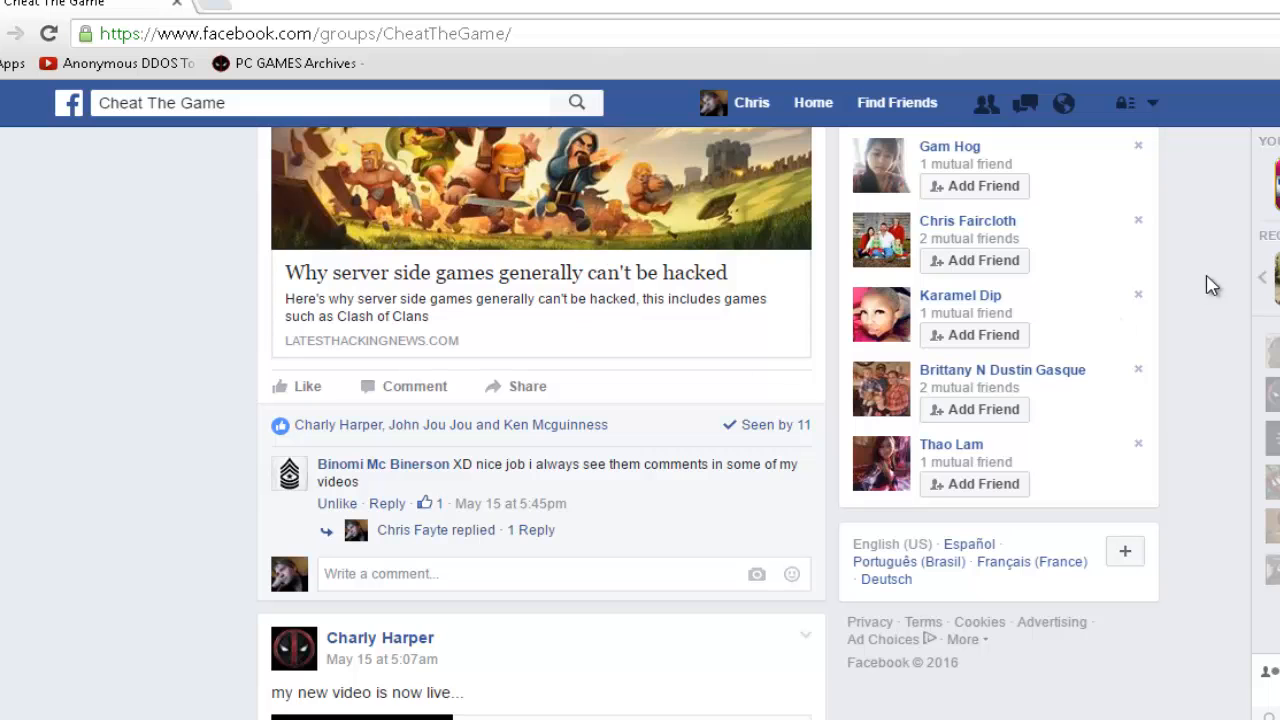
pyautogui.scroll(-5, 1209, 286)
pyautogui.scroll(-12, 1205, 305)
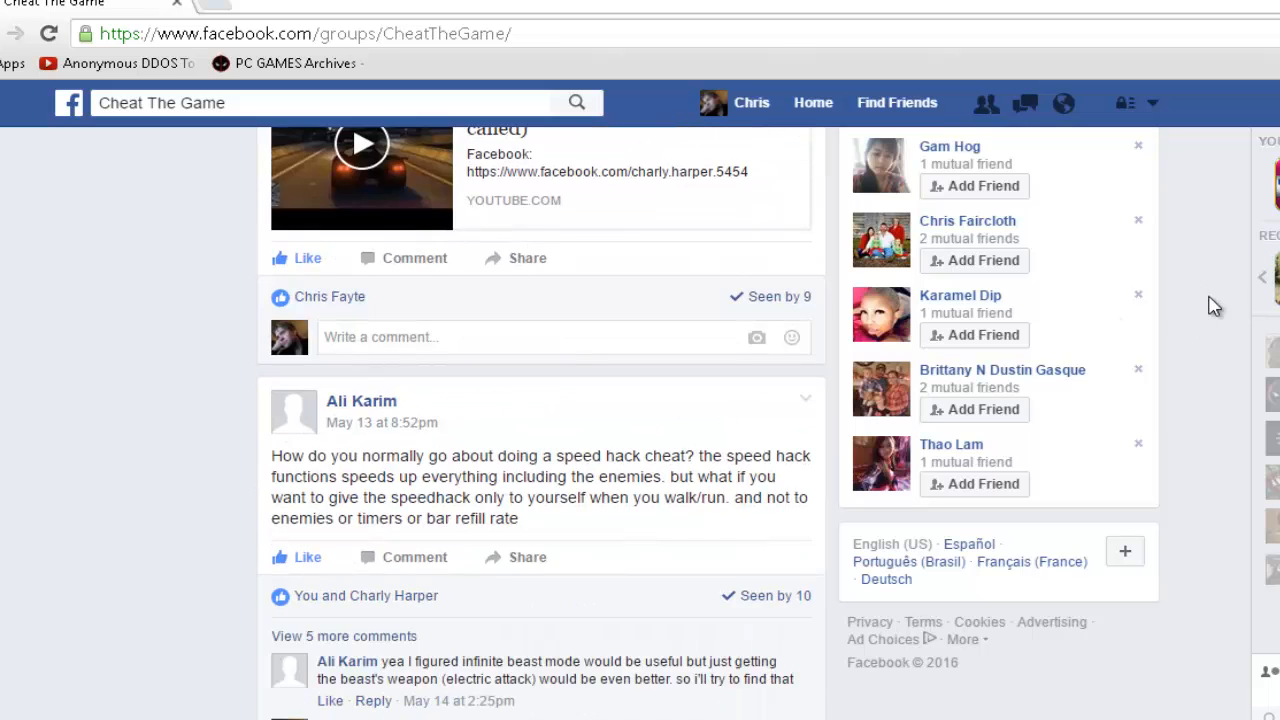
pyautogui.scroll(-15, 1200, 310)
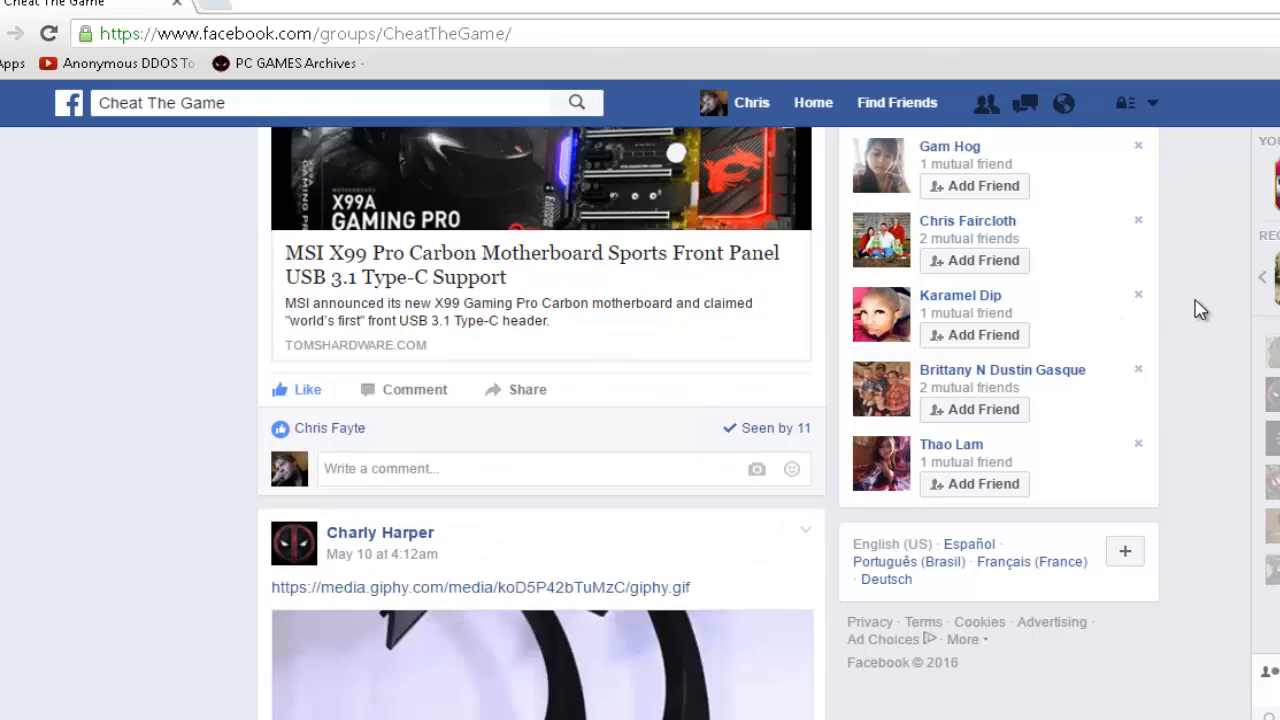
pyautogui.scroll(3, 1200, 310)
pyautogui.scroll(3, 1200, 308)
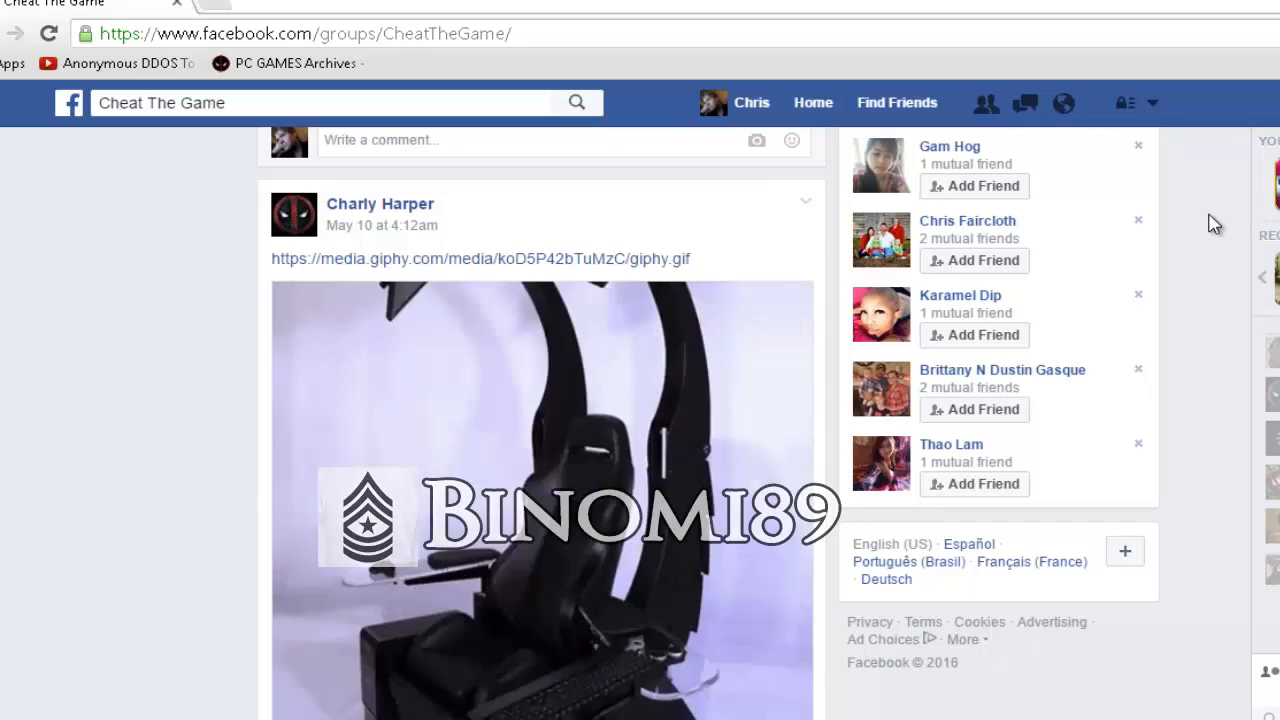
pyautogui.scroll(-6, 1205, 225)
pyautogui.scroll(-4, 1208, 225)
pyautogui.scroll(-10, 1213, 224)
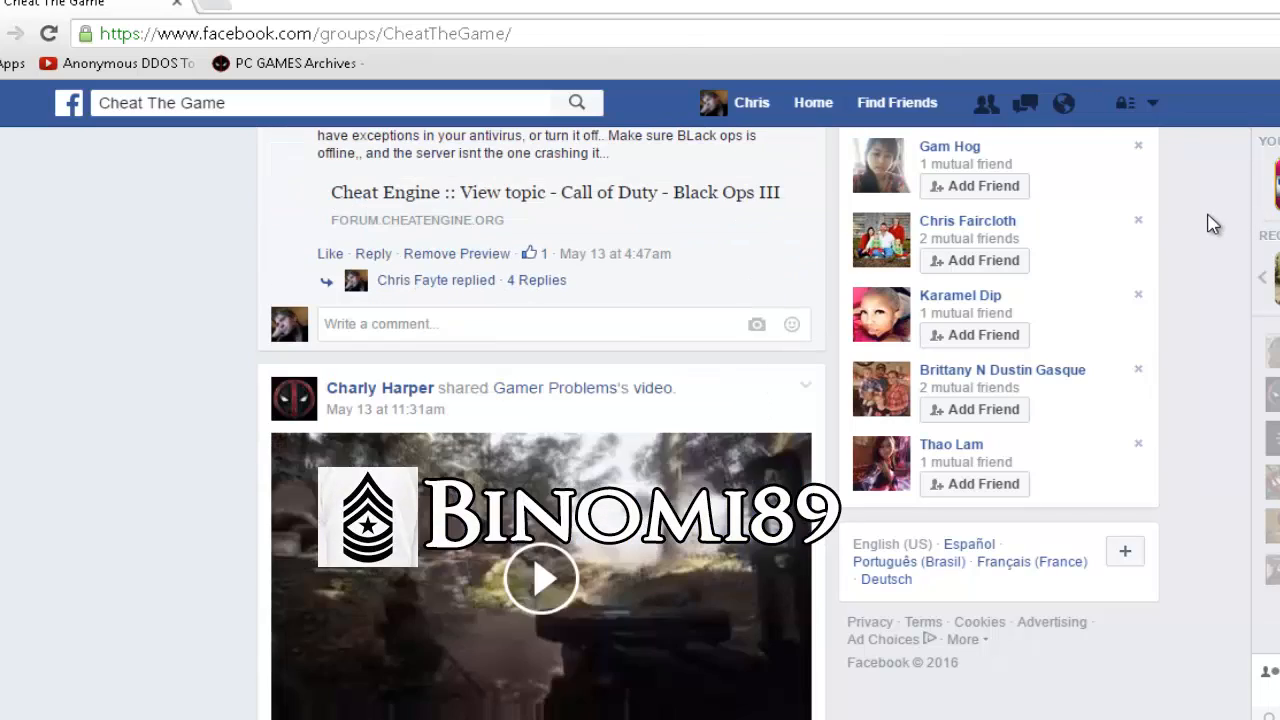
pyautogui.scroll(-8, 1213, 224)
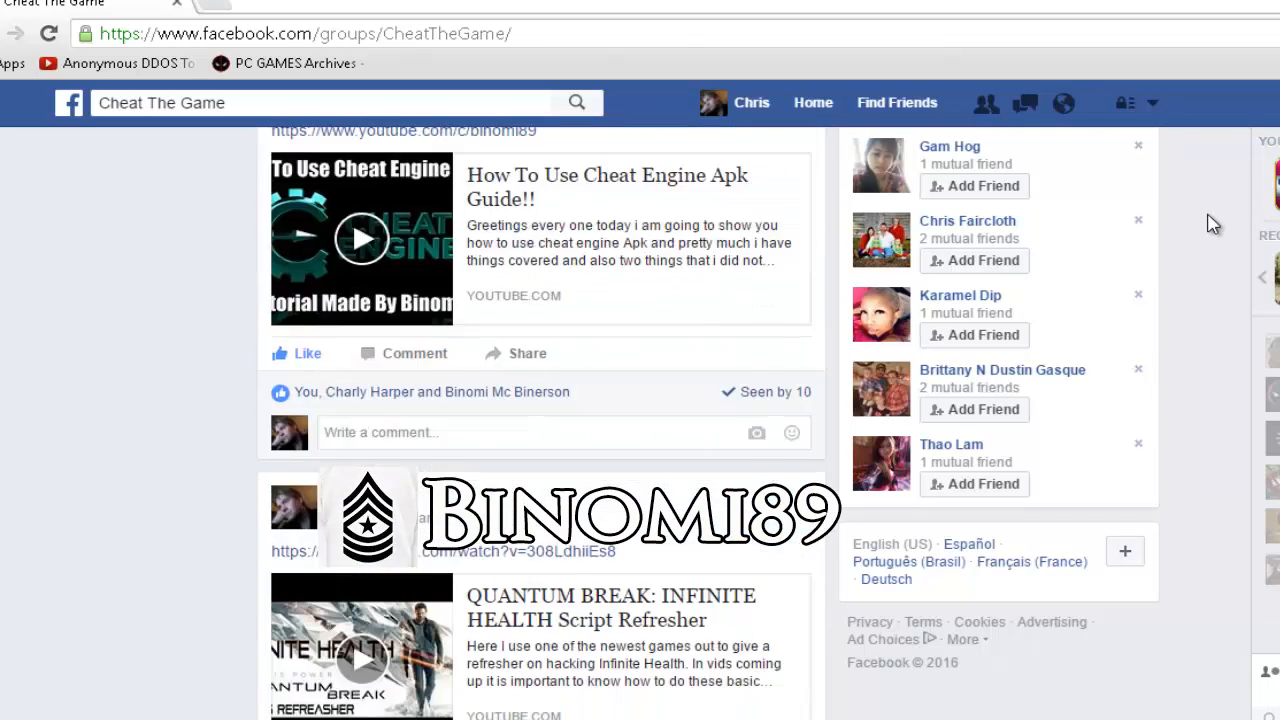
pyautogui.scroll(18, 1213, 224)
pyautogui.scroll(20, 1213, 224)
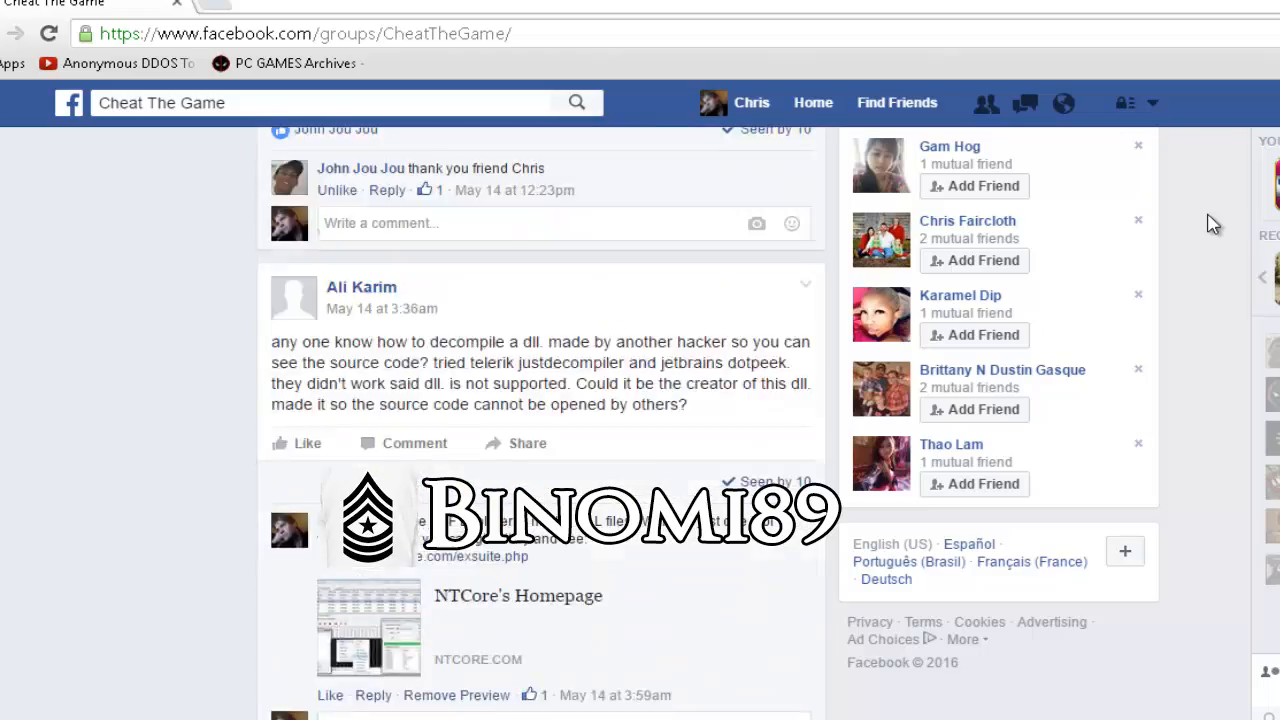
pyautogui.scroll(3, 1213, 224)
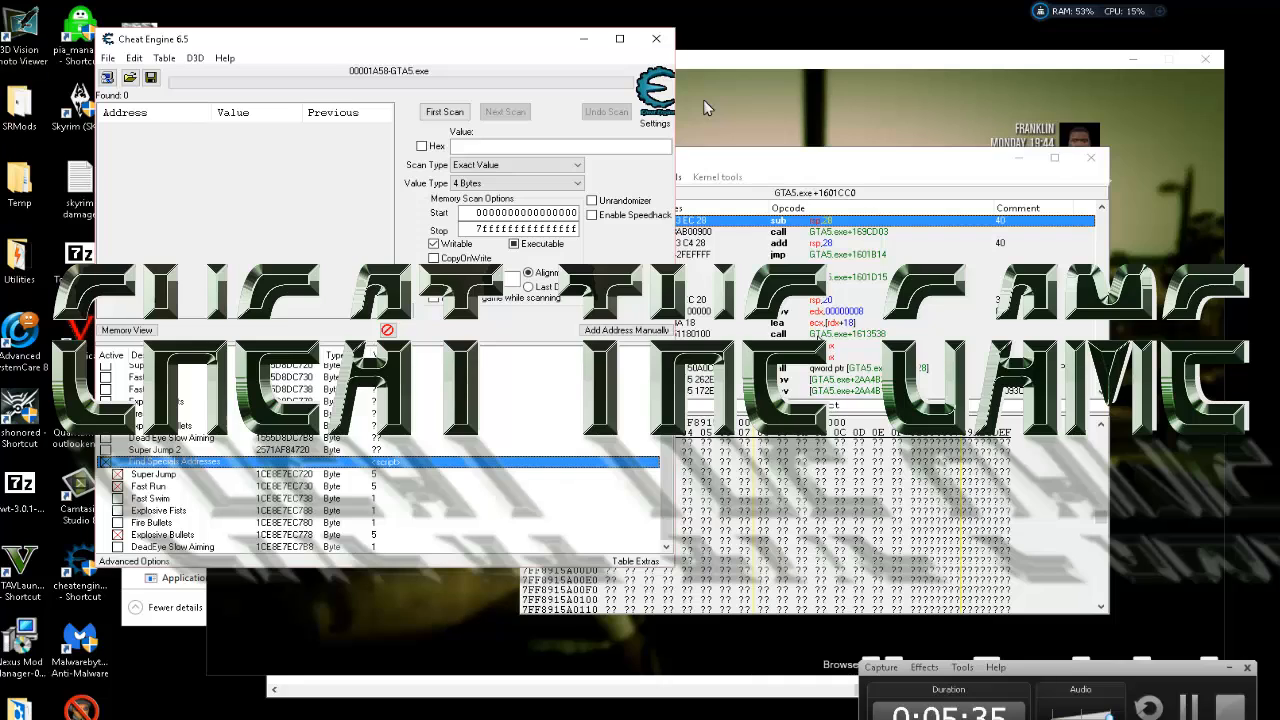
# Return to Grand Theft Auto V, resume play and run across the rooftop and down the street, ending with a super jump.
pyautogui.click(794, 123)
pyautogui.press('Escape')
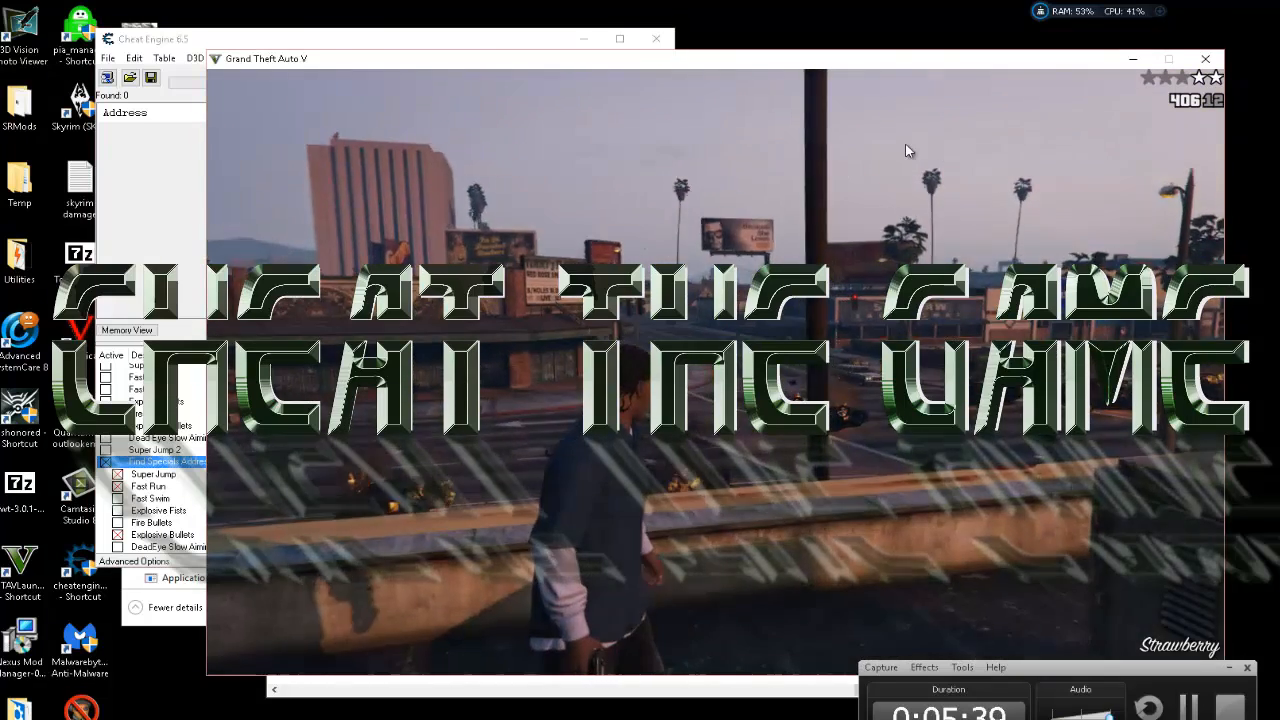
pyautogui.press('w')
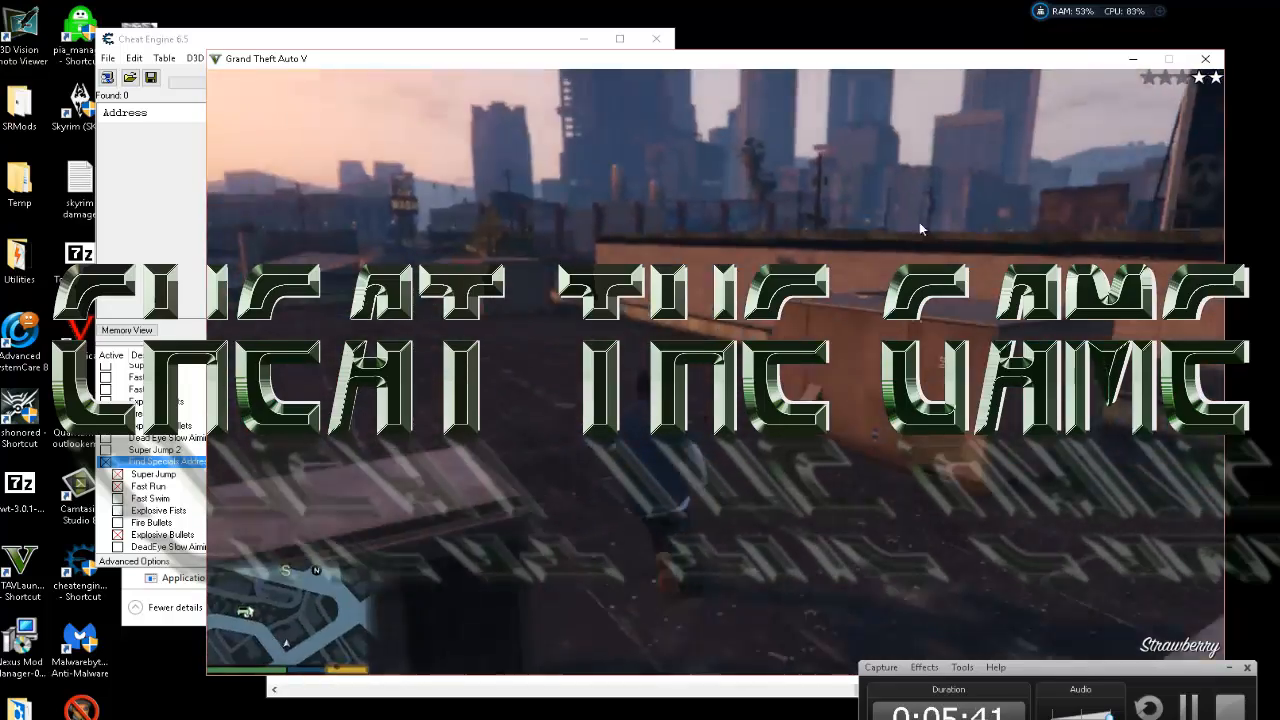
pyautogui.press('w')
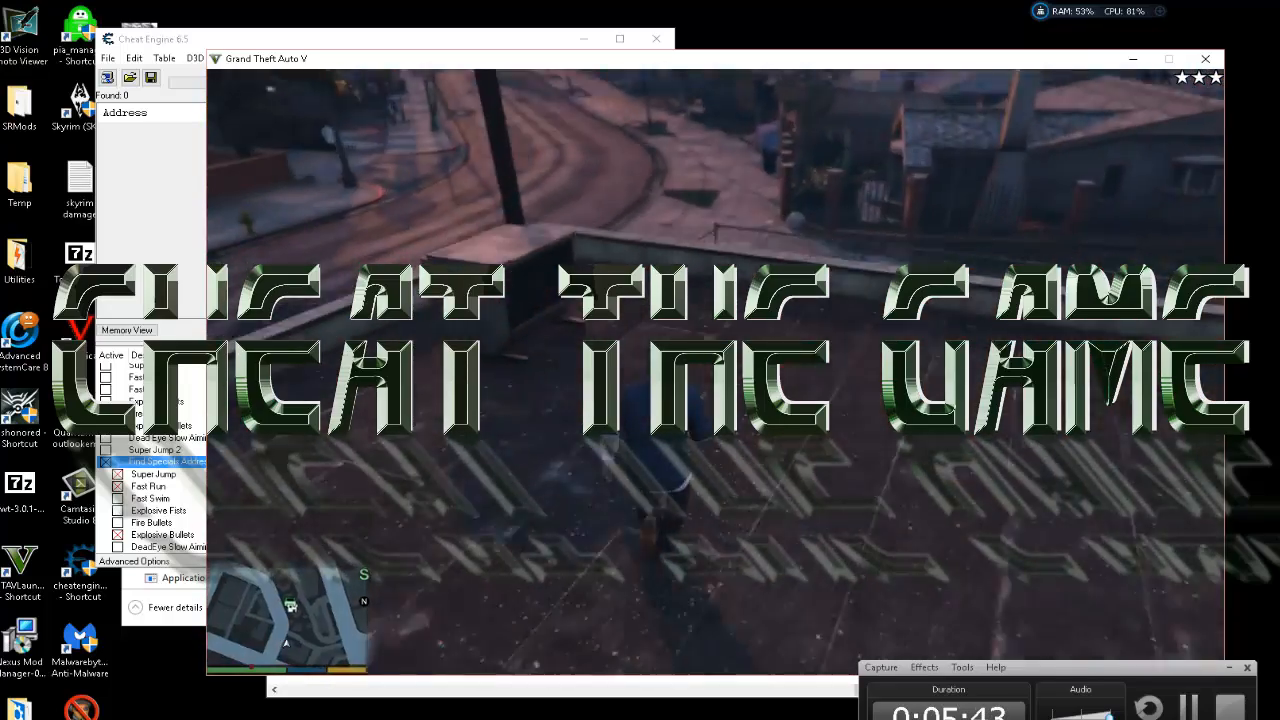
pyautogui.press('w')
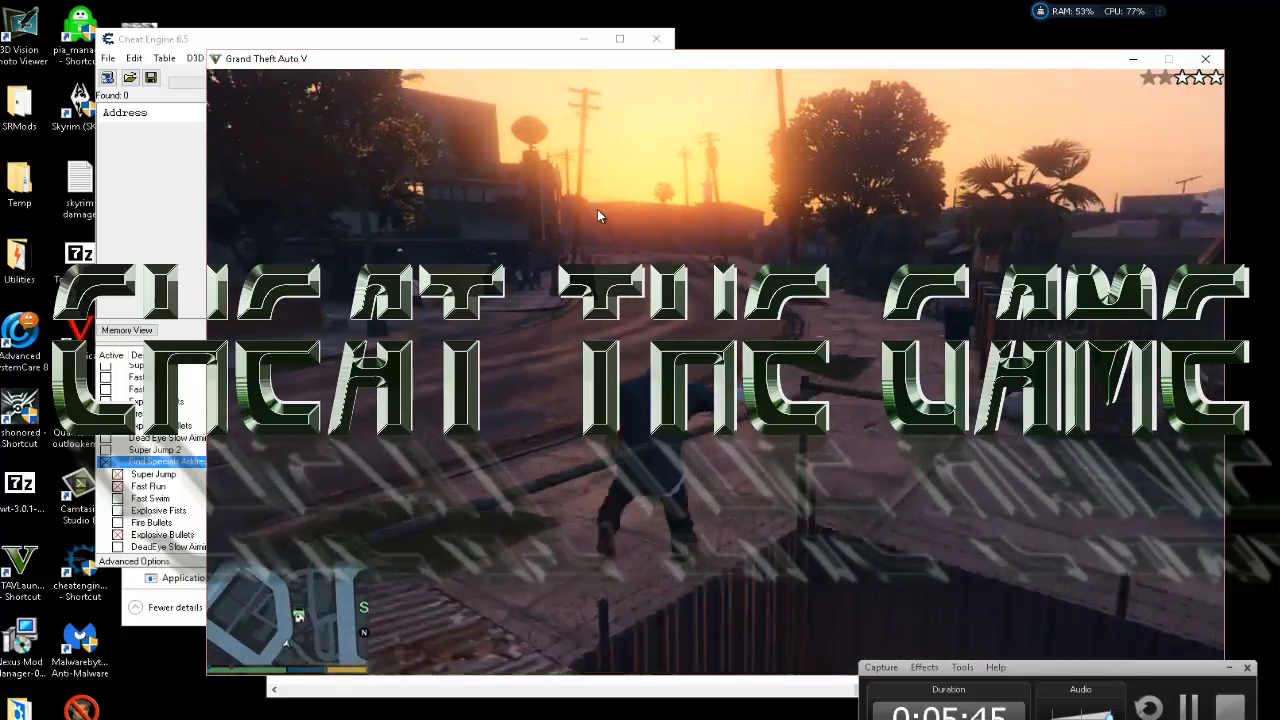
pyautogui.press('w')
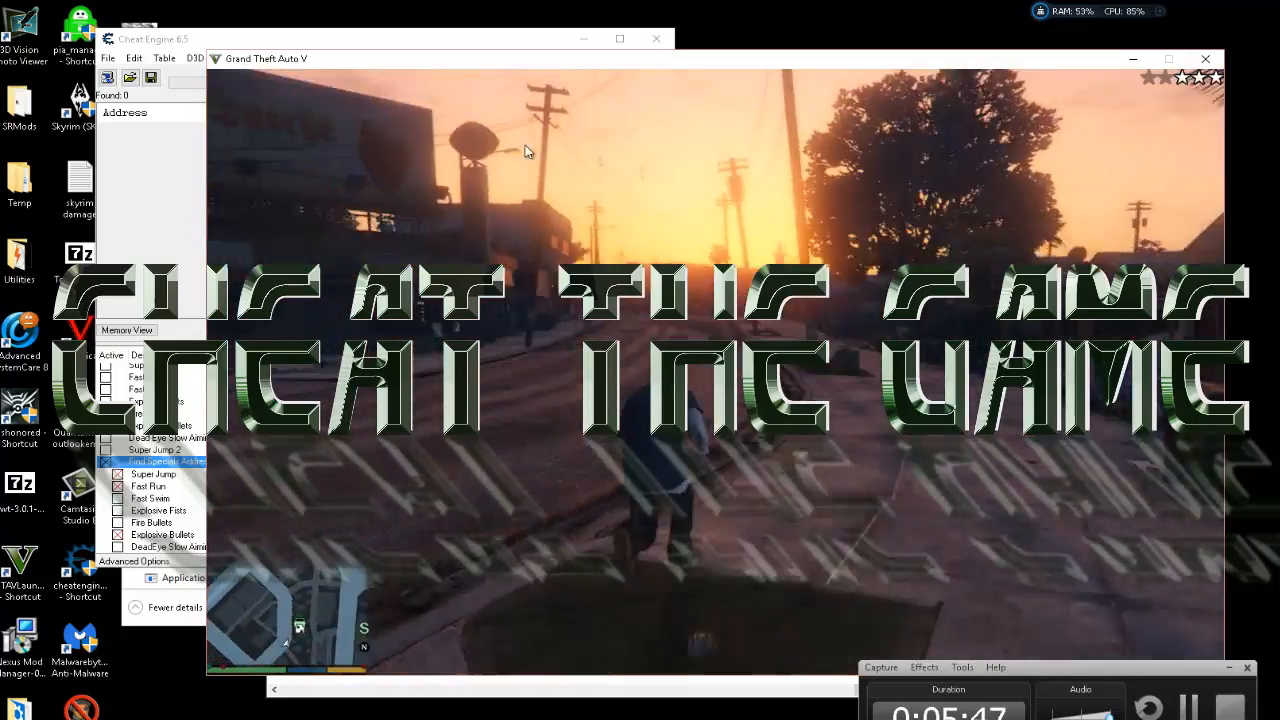
pyautogui.press('space')
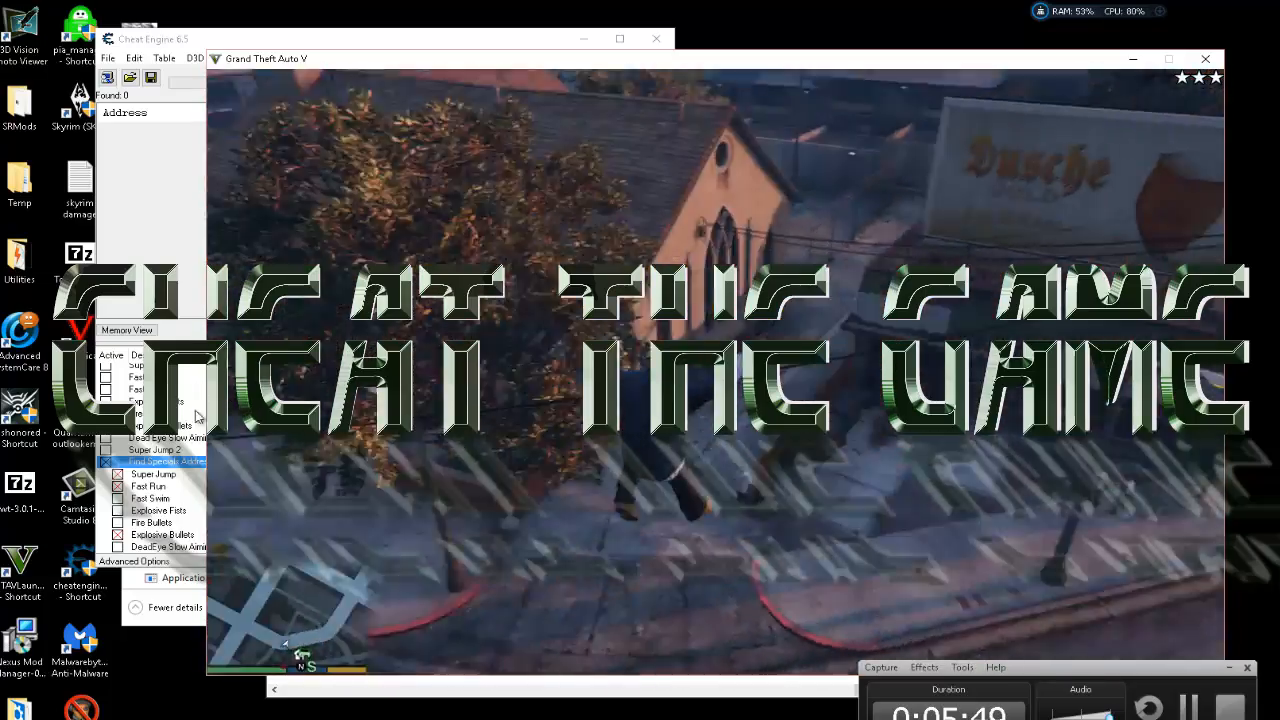